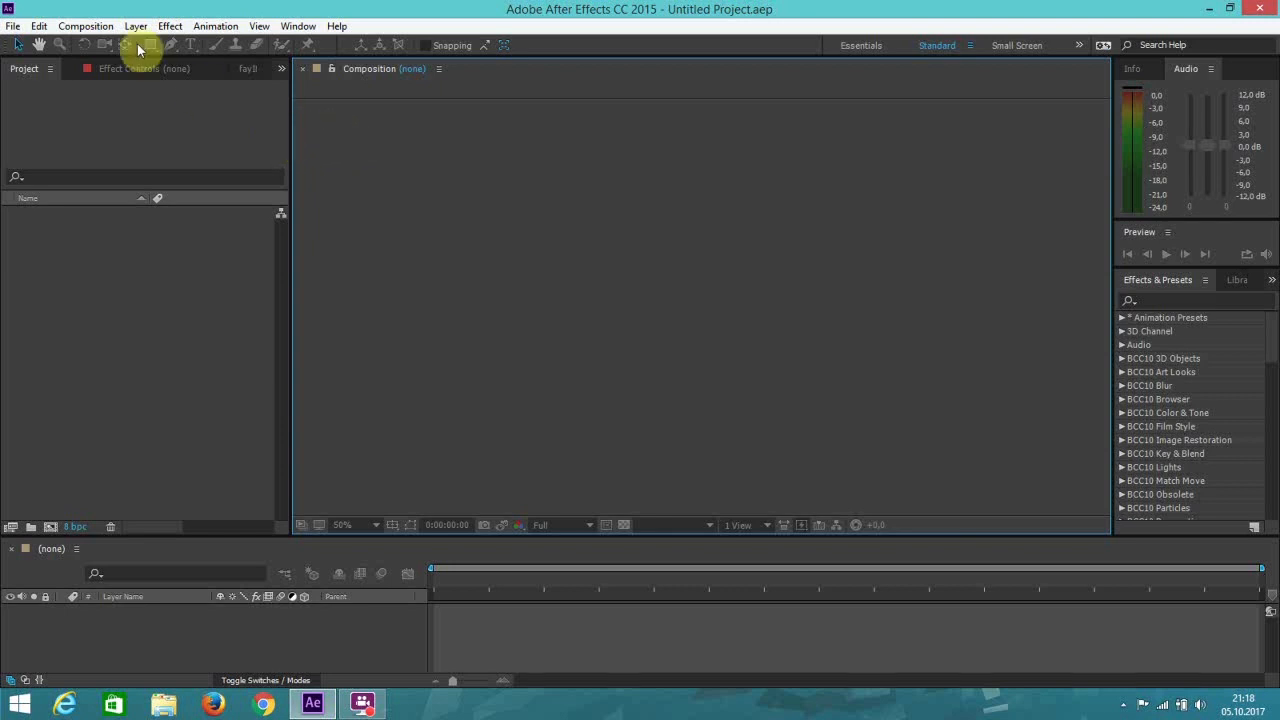
# Create a new composition with the HDV/HDTV 720 29.97 preset, 1280 x 720 px, and a duration of 0;00;05;12.
pyautogui.click(86, 26)
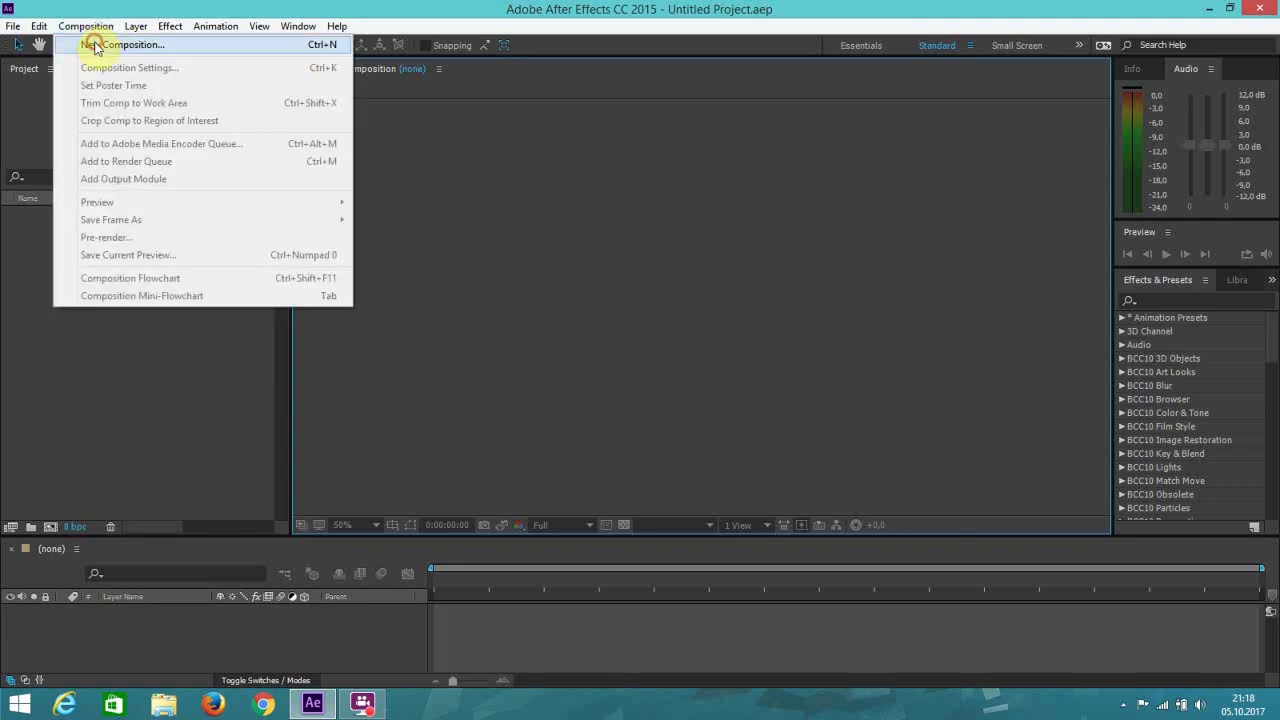
pyautogui.click(94, 45)
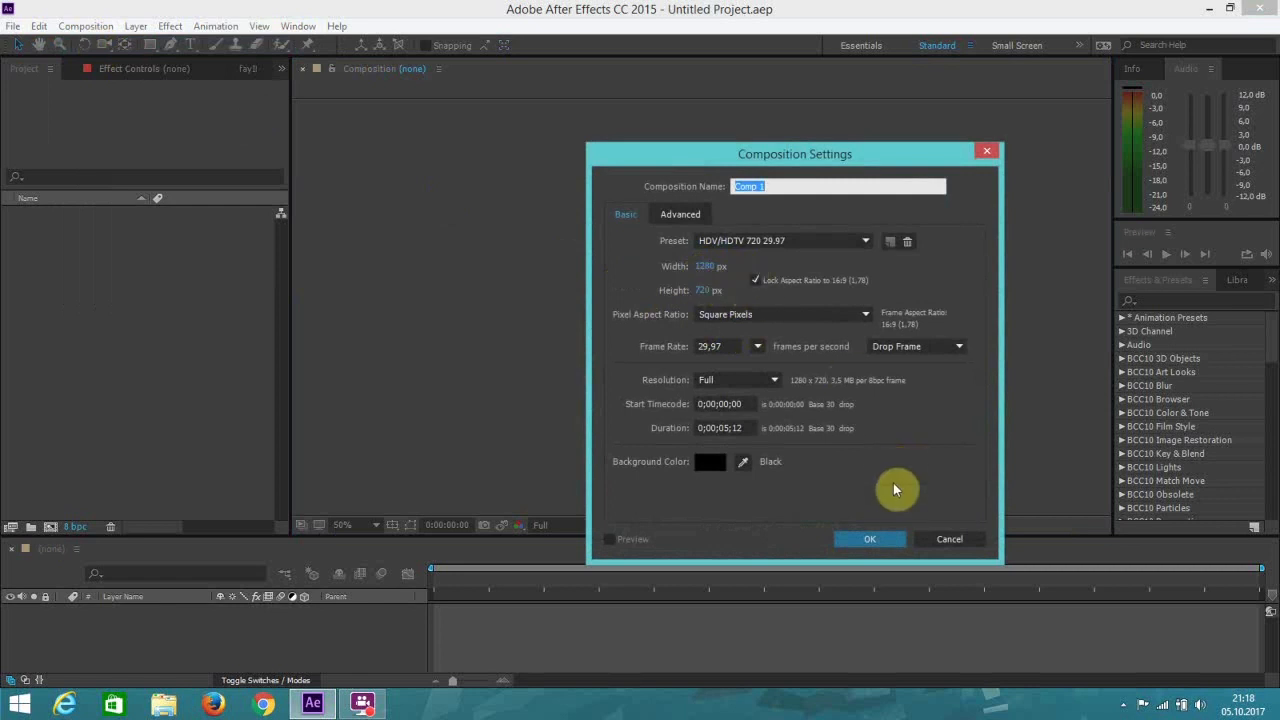
pyautogui.click(885, 543)
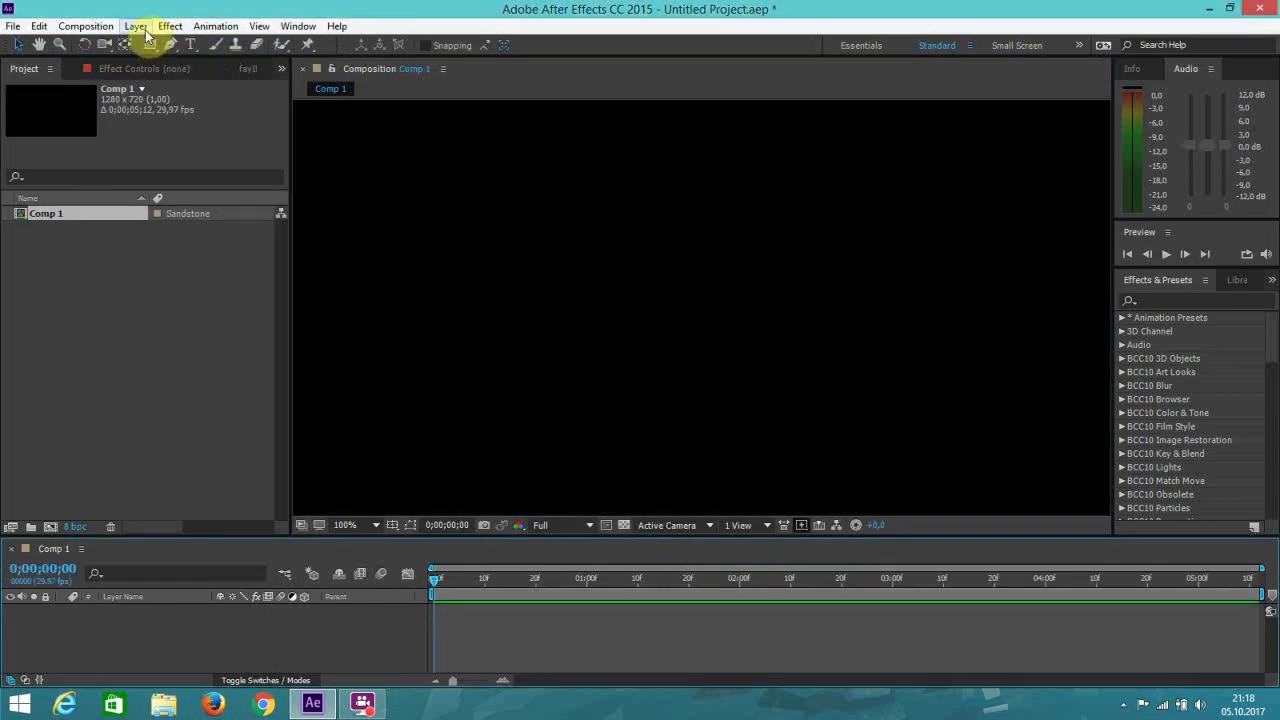
# Add a black comp-size solid layer named e3d.
pyautogui.click(138, 27)
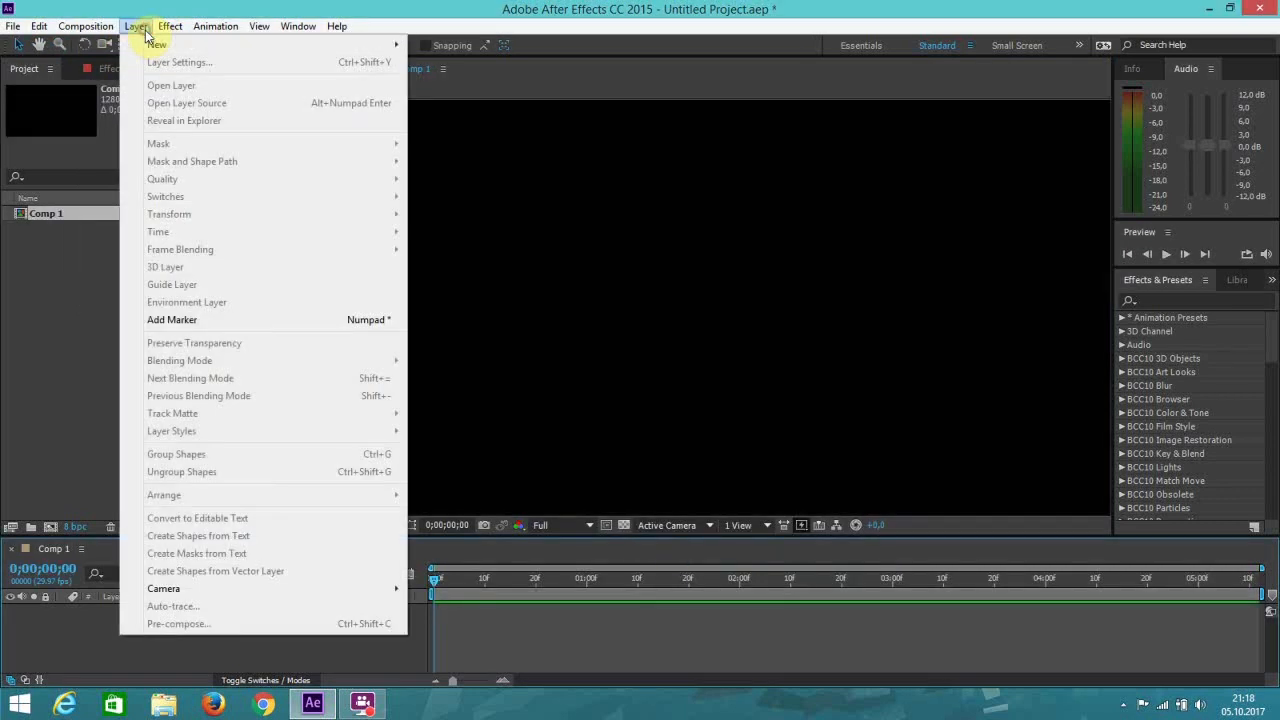
pyautogui.moveTo(294, 46)
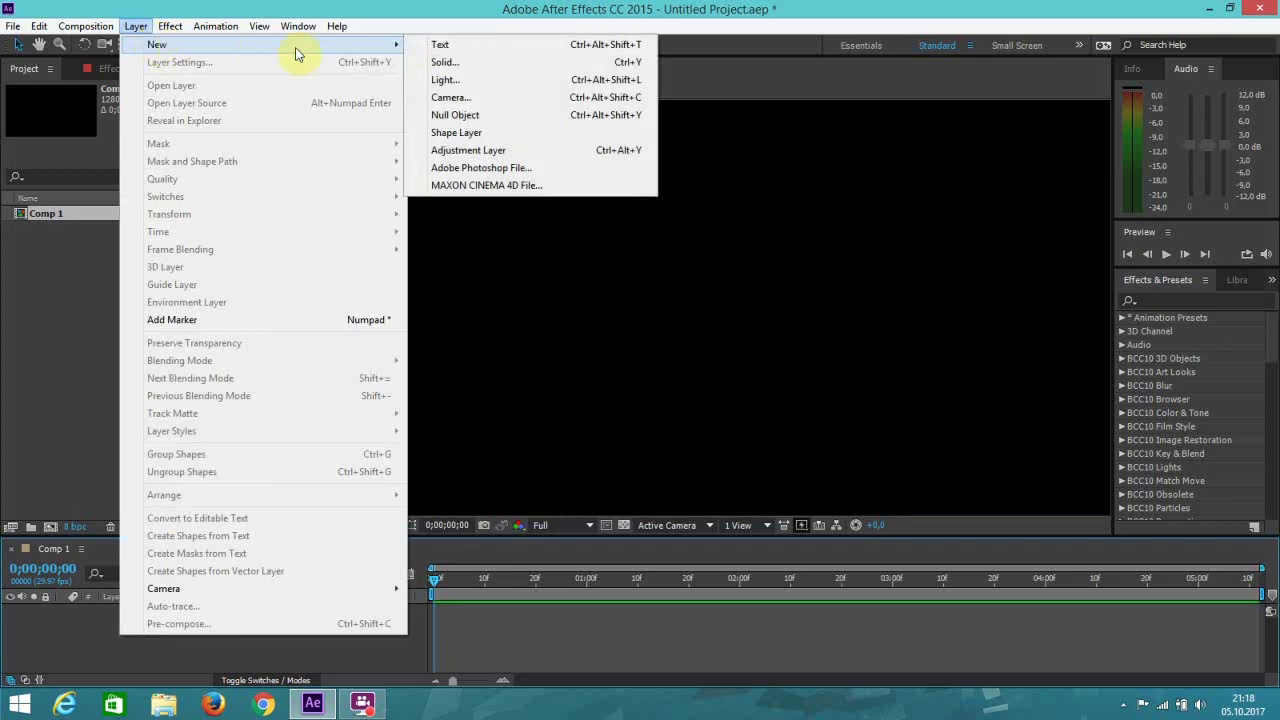
pyautogui.click(440, 63)
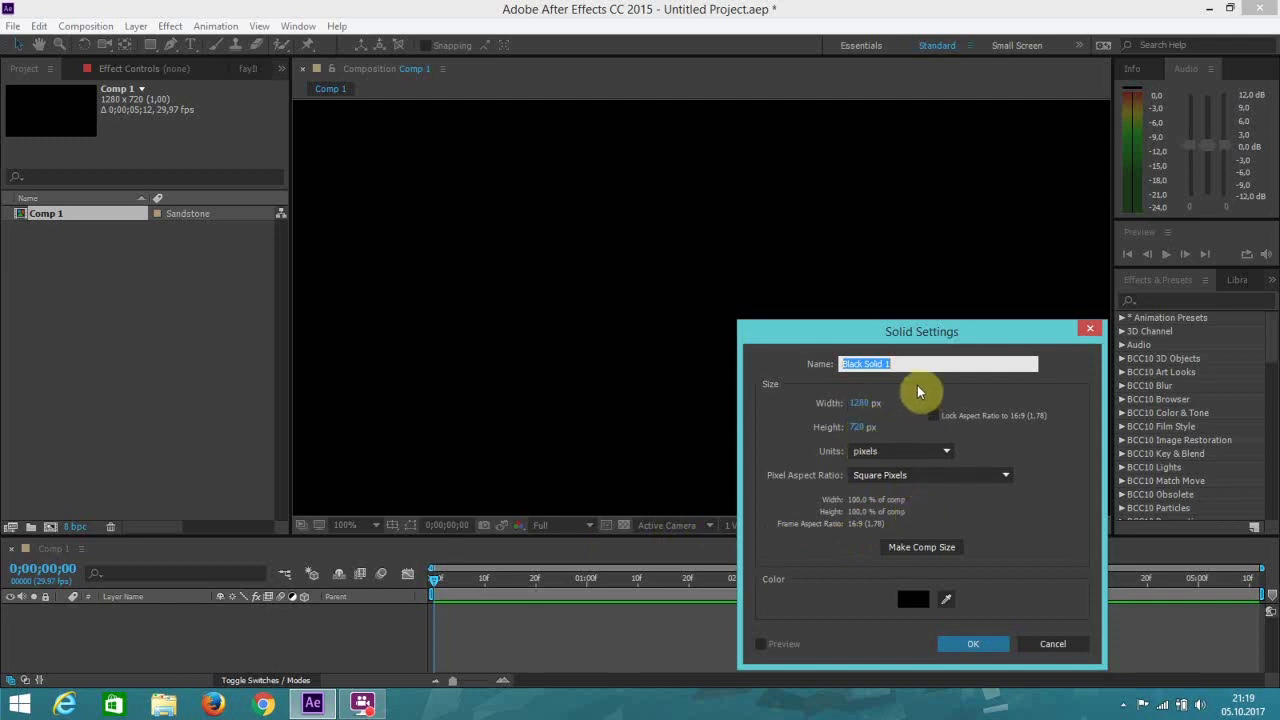
pyautogui.write('e3d')
pyautogui.click(976, 643)
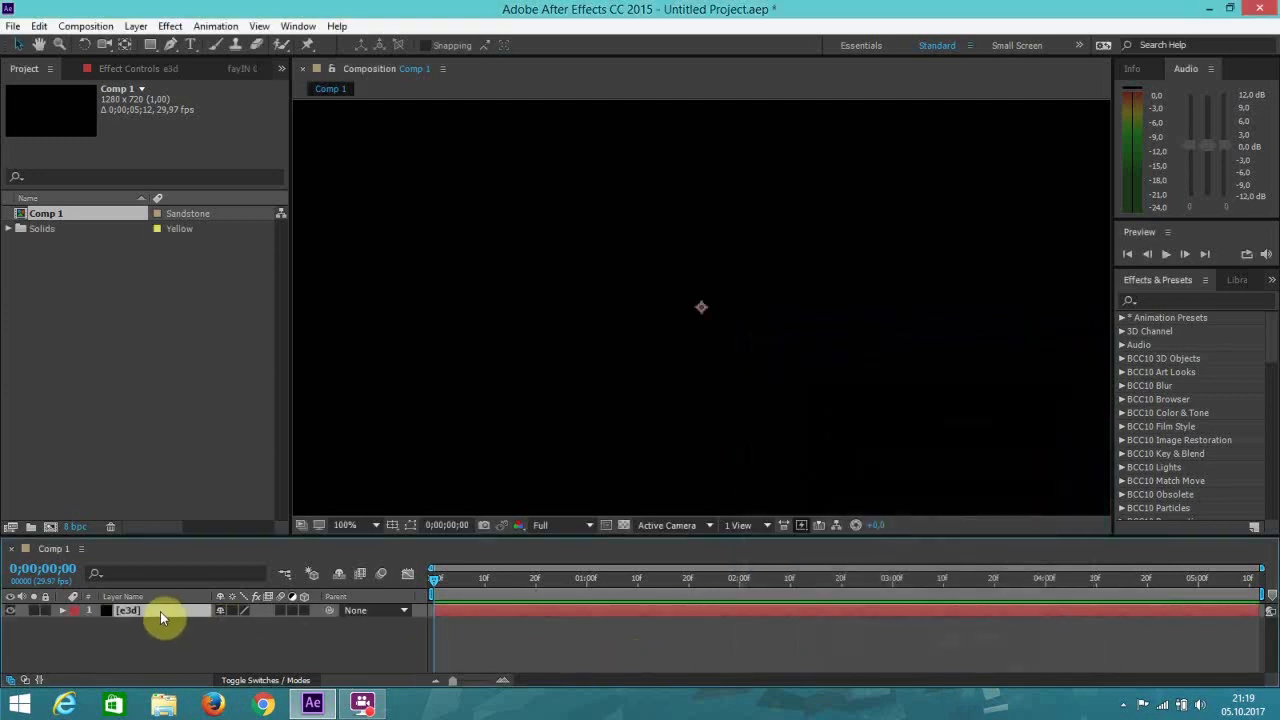
# Apply the Video Copilot Element effect to the e3d layer.
pyautogui.click(170, 30)
pyautogui.moveTo(433, 381)
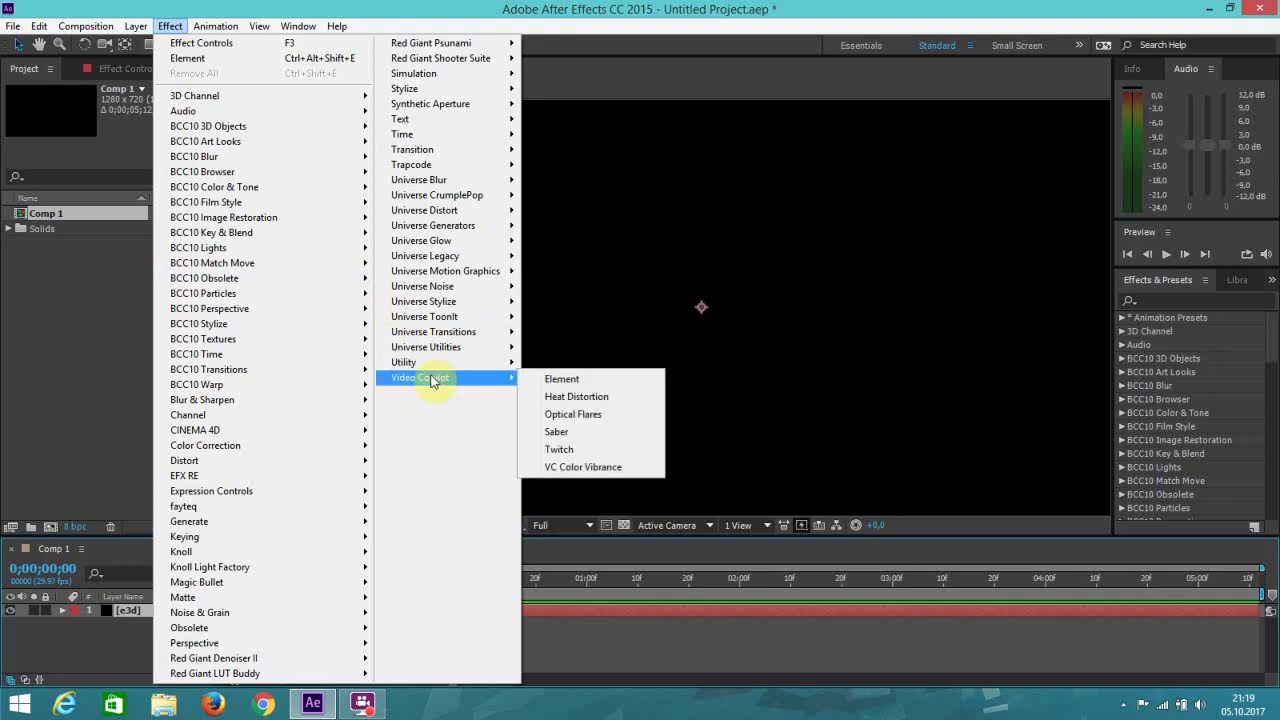
pyautogui.click(566, 386)
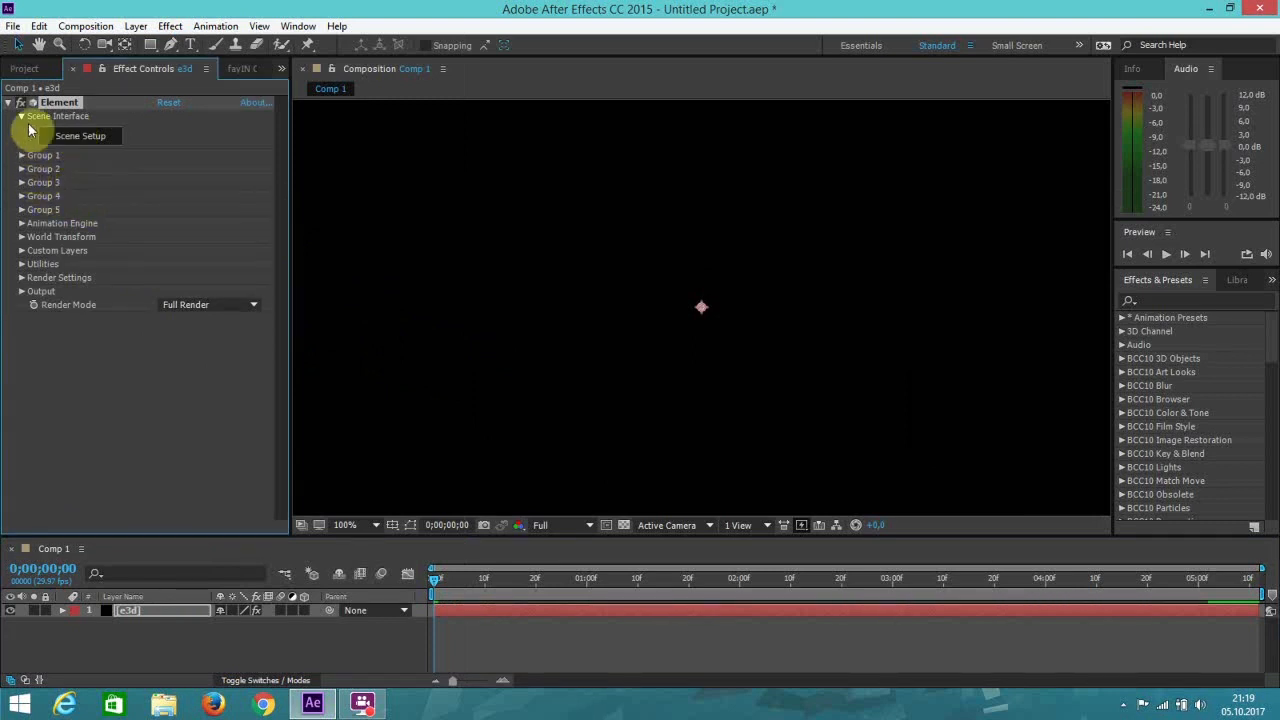
# Set the Group 1 particle replicator shape of the Element effect to Plane.
pyautogui.click(21, 157)
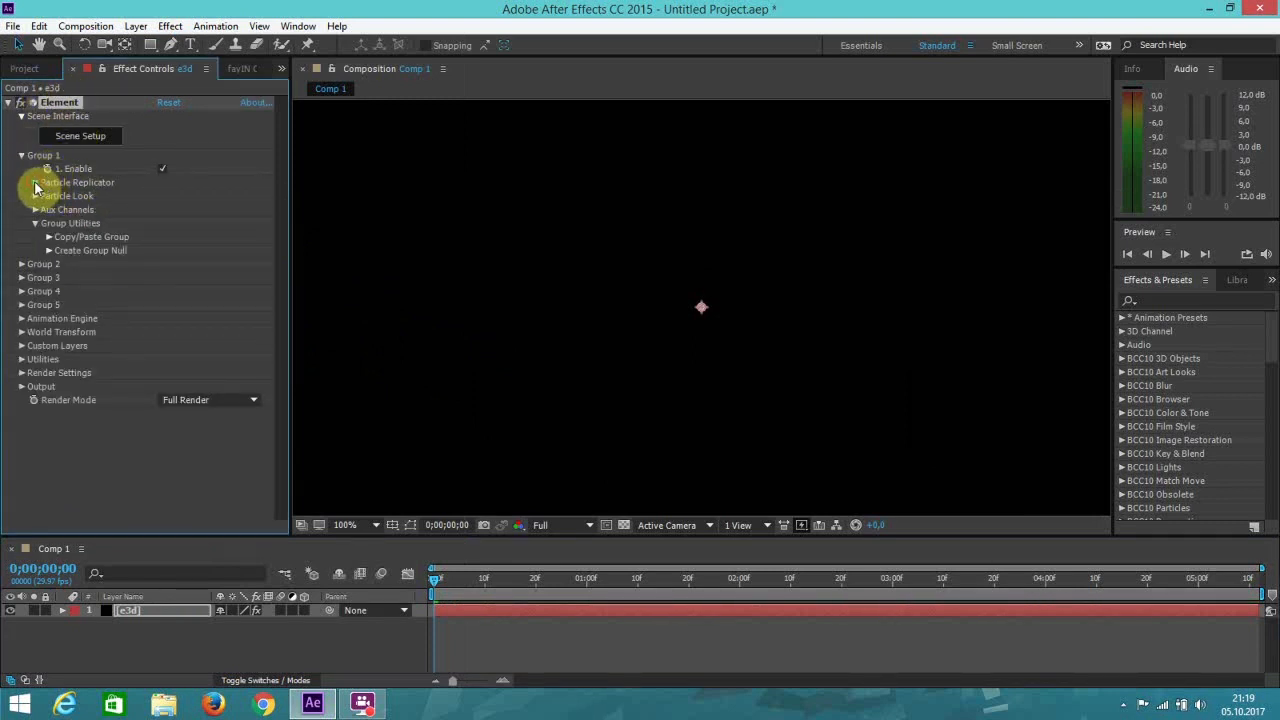
pyautogui.click(35, 184)
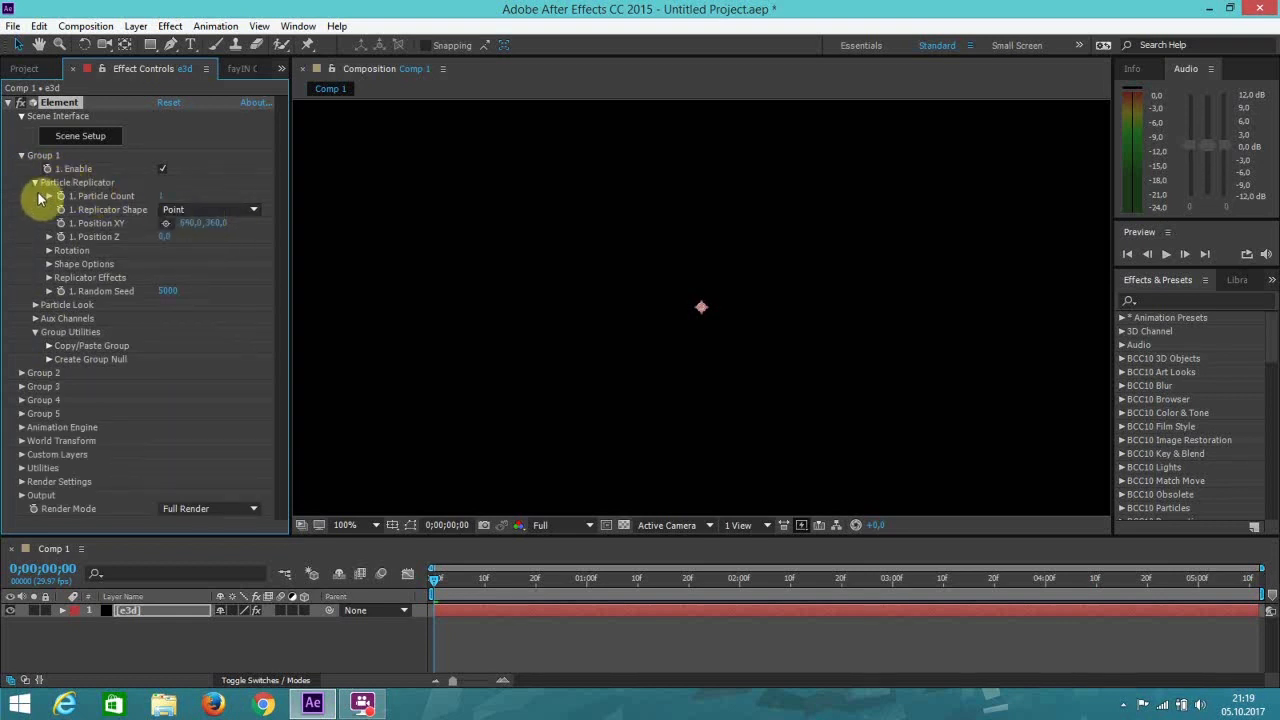
pyautogui.click(205, 210)
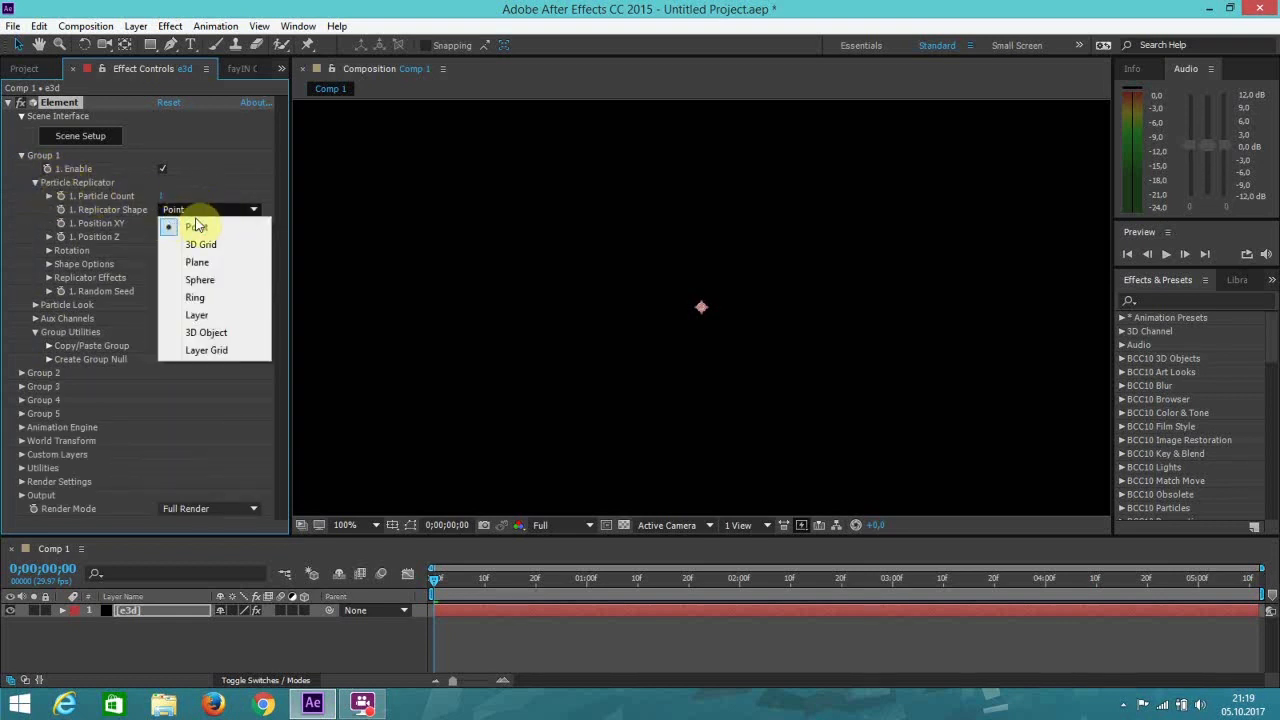
pyautogui.click(198, 263)
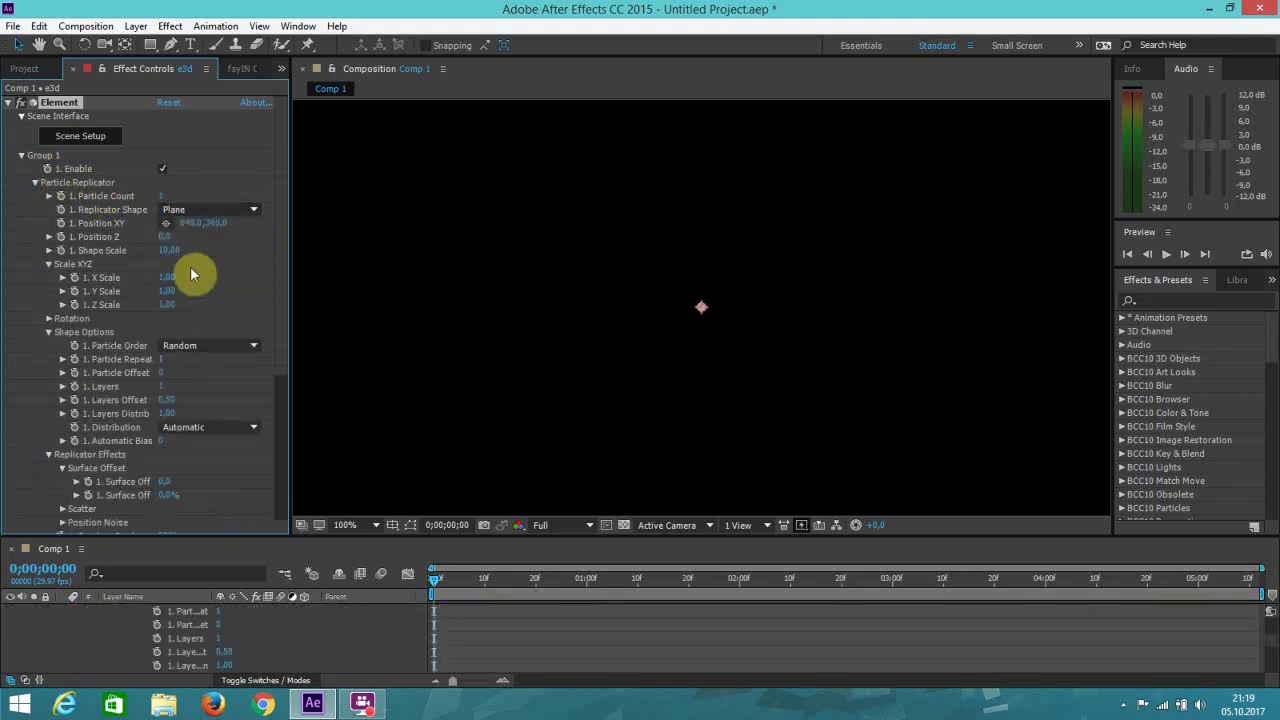
# In Element's Scene Setup, add Viper2017finalmodel from the cerb dropship folder to the scene and widen the preview area.
pyautogui.click(77, 140)
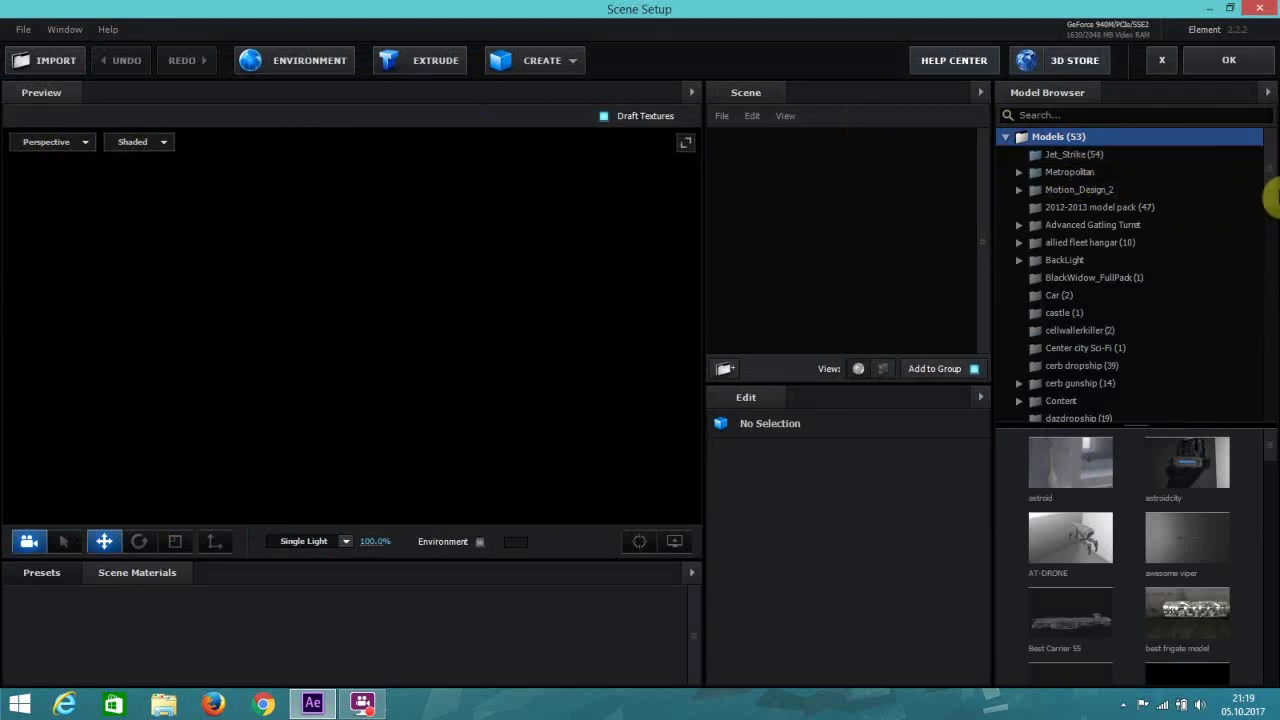
pyautogui.scroll(-10, 1269, 206)
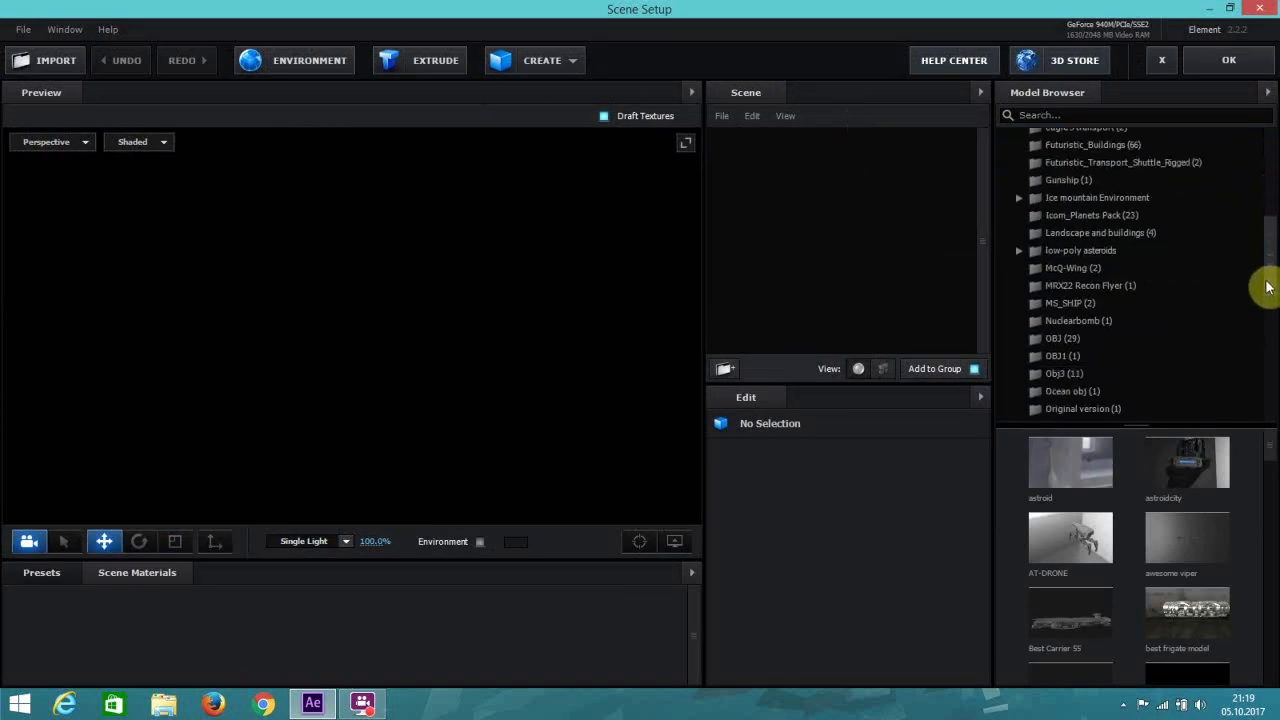
pyautogui.moveTo(1268, 326); pyautogui.dragTo(1274, 232)
pyautogui.click(1122, 196)
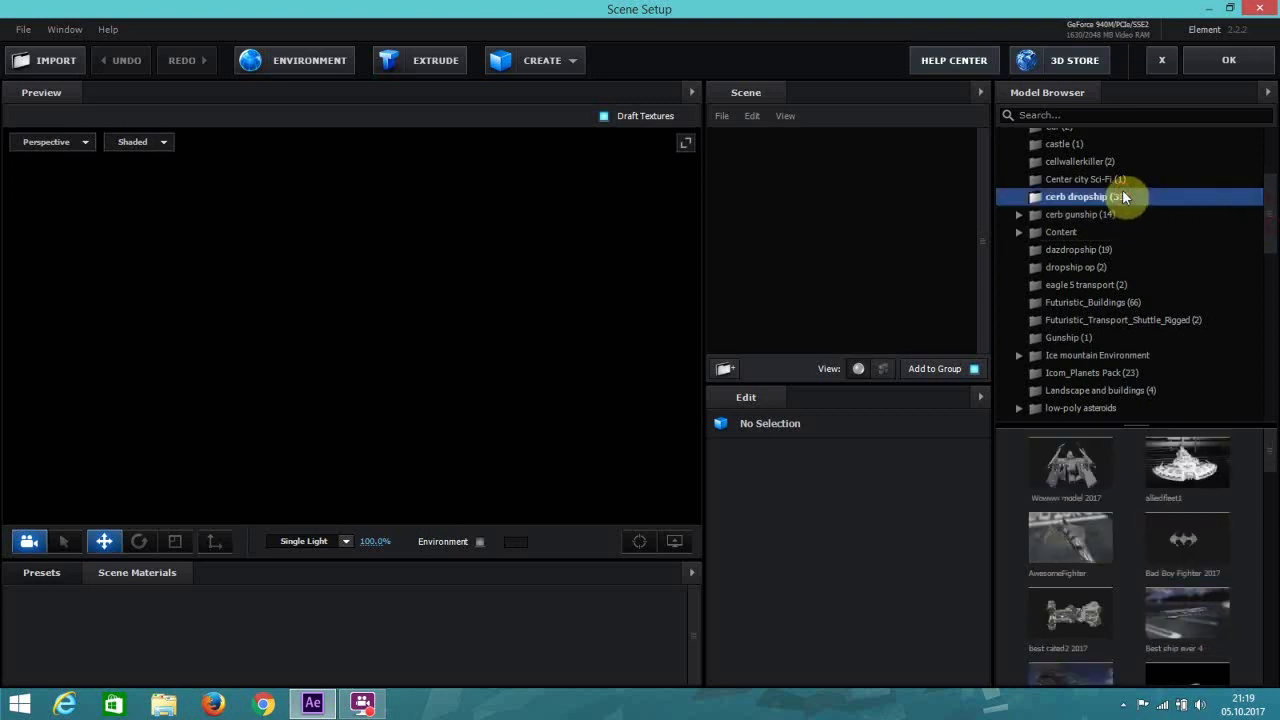
pyautogui.moveTo(1275, 463); pyautogui.dragTo(1271, 671)
pyautogui.click(1211, 612)
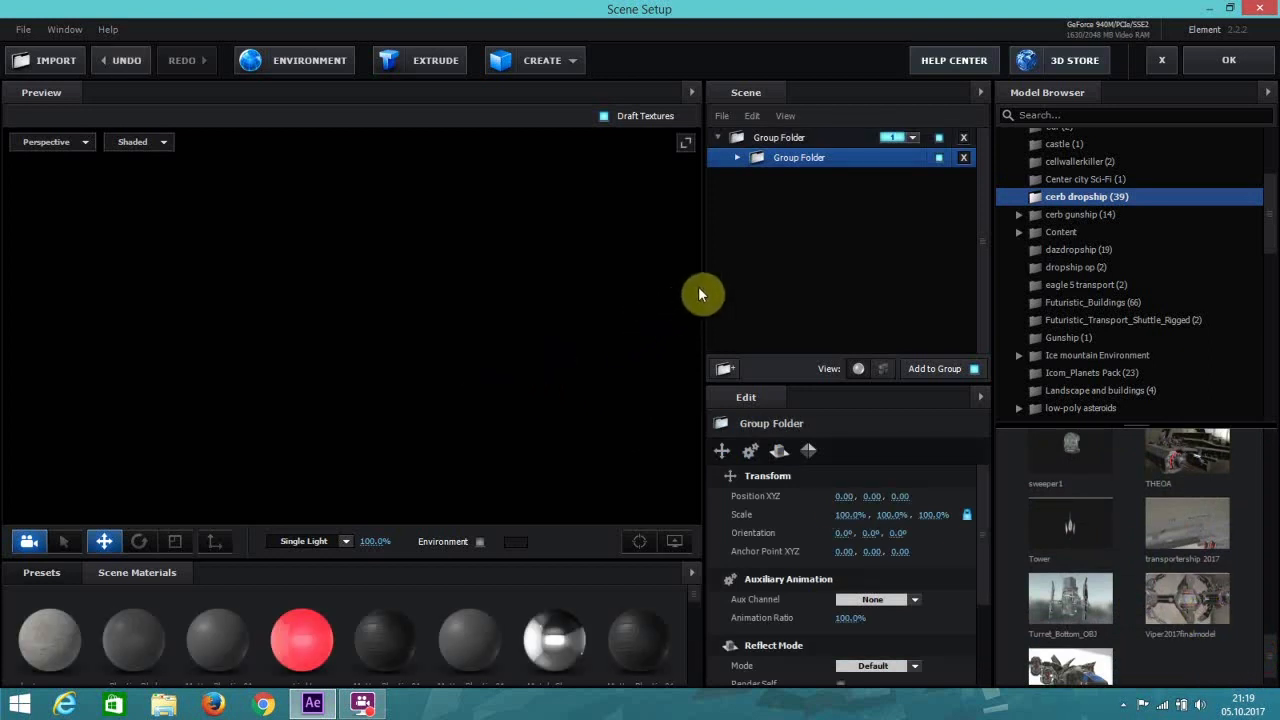
pyautogui.moveTo(705, 284); pyautogui.dragTo(766, 277)
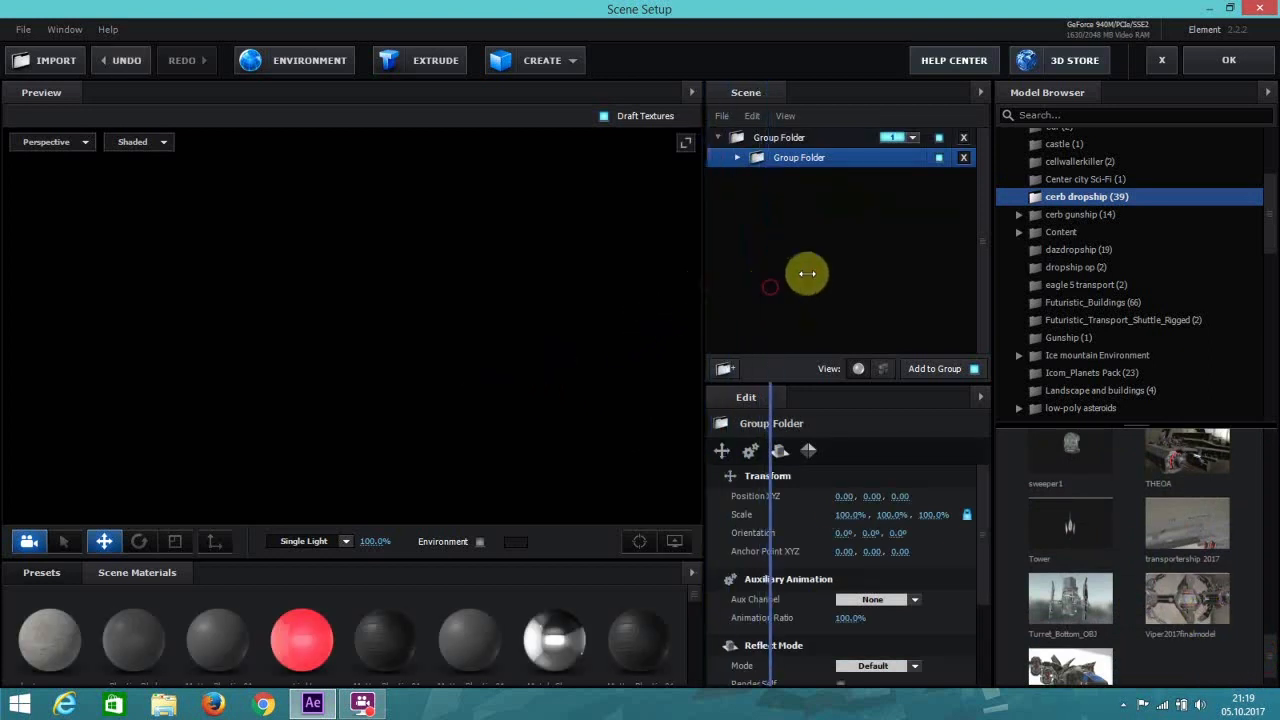
# Browse the Motion_Design_2 model pack, looking through its Beams, Buttons and Components folders.
pyautogui.moveTo(1277, 217); pyautogui.dragTo(1272, 160)
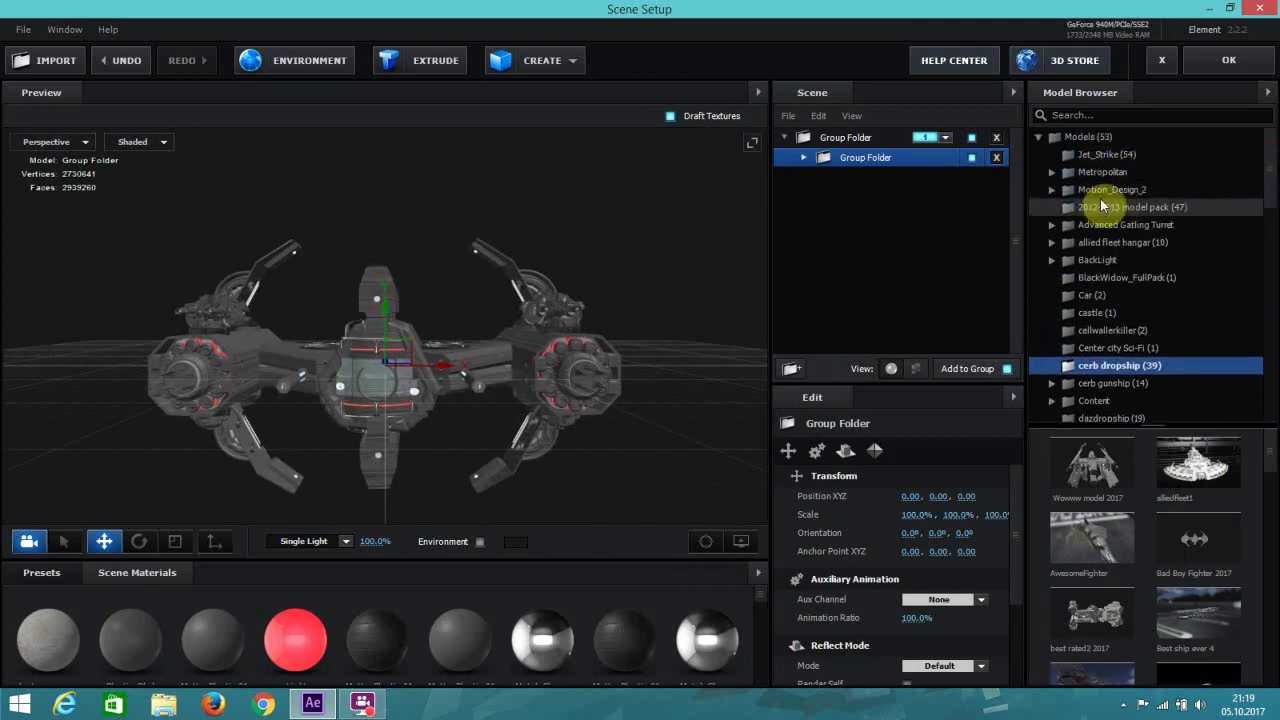
pyautogui.click(1052, 190)
pyautogui.click(1052, 190)
pyautogui.click(1053, 190)
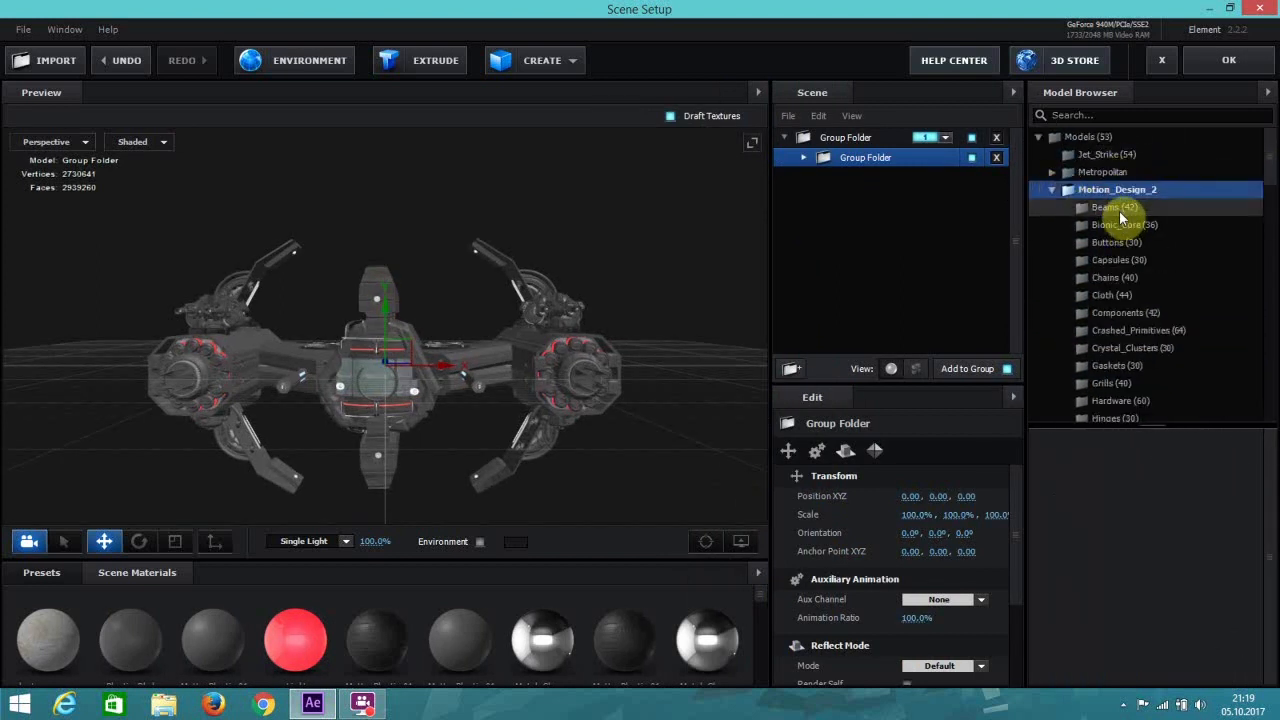
pyautogui.click(1119, 208)
pyautogui.click(1111, 244)
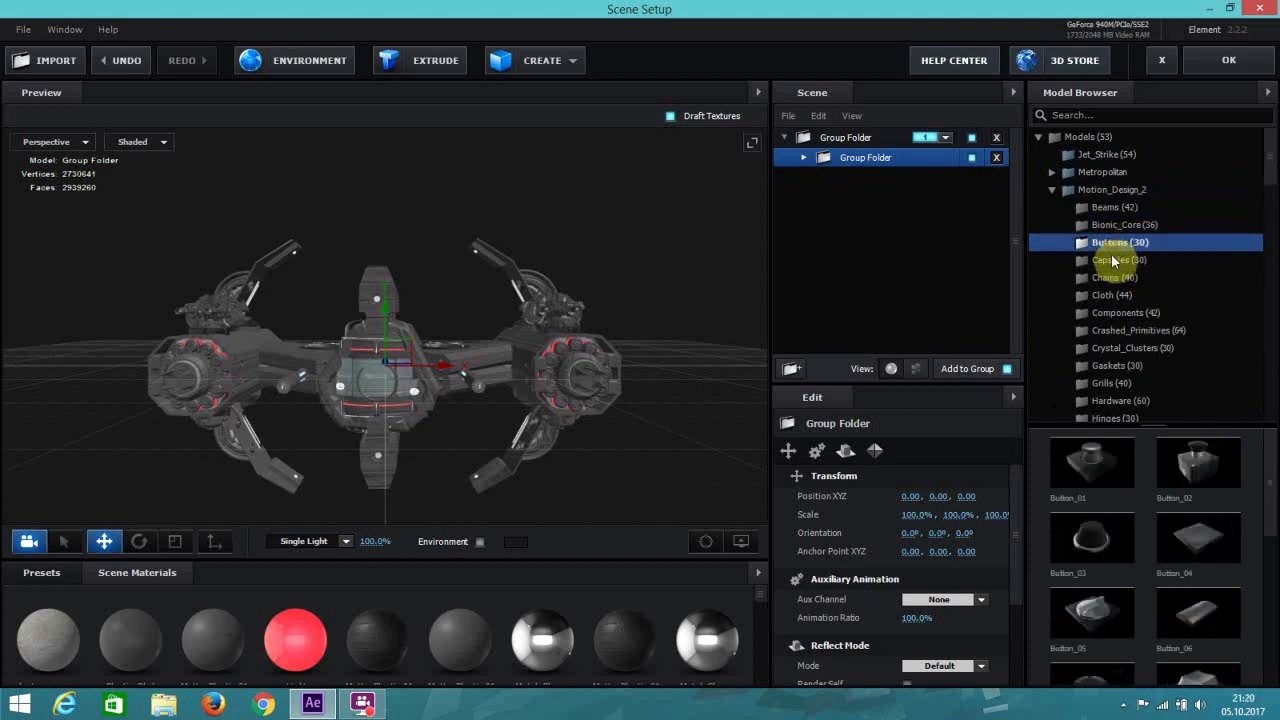
pyautogui.scroll(-4, 1262, 190)
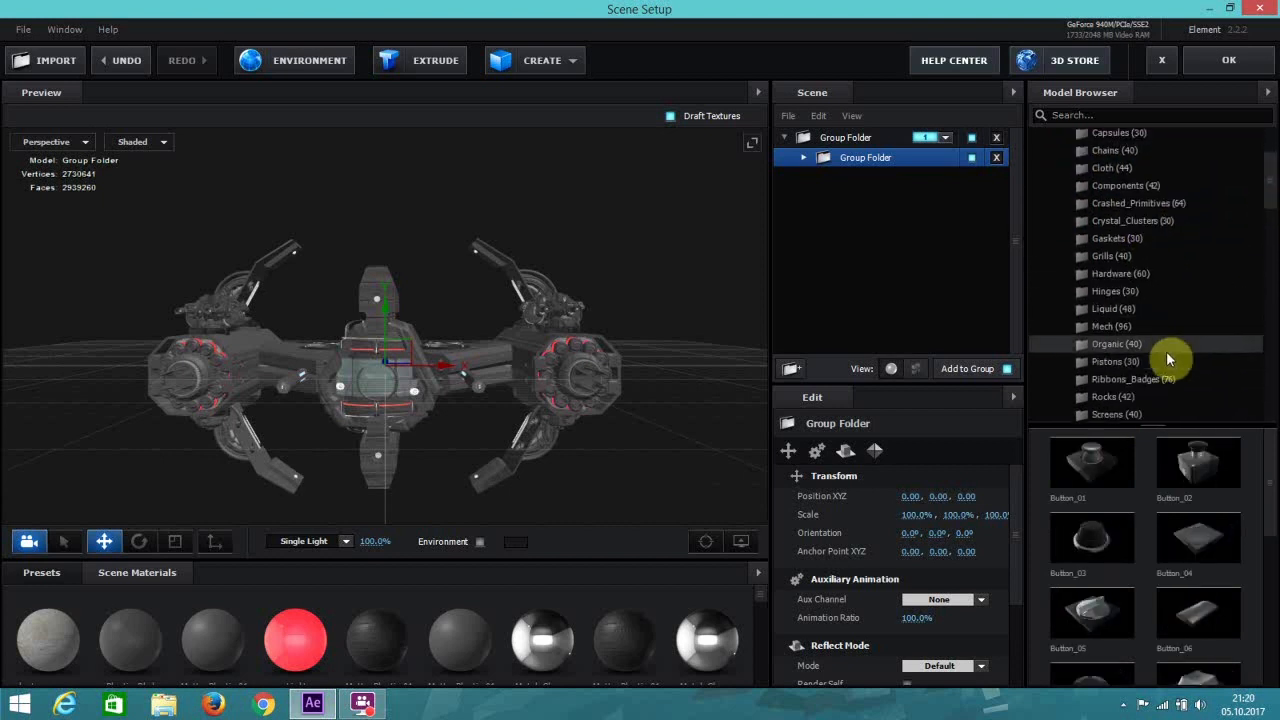
pyautogui.click(1129, 185)
pyautogui.moveTo(1276, 483); pyautogui.dragTo(1249, 534)
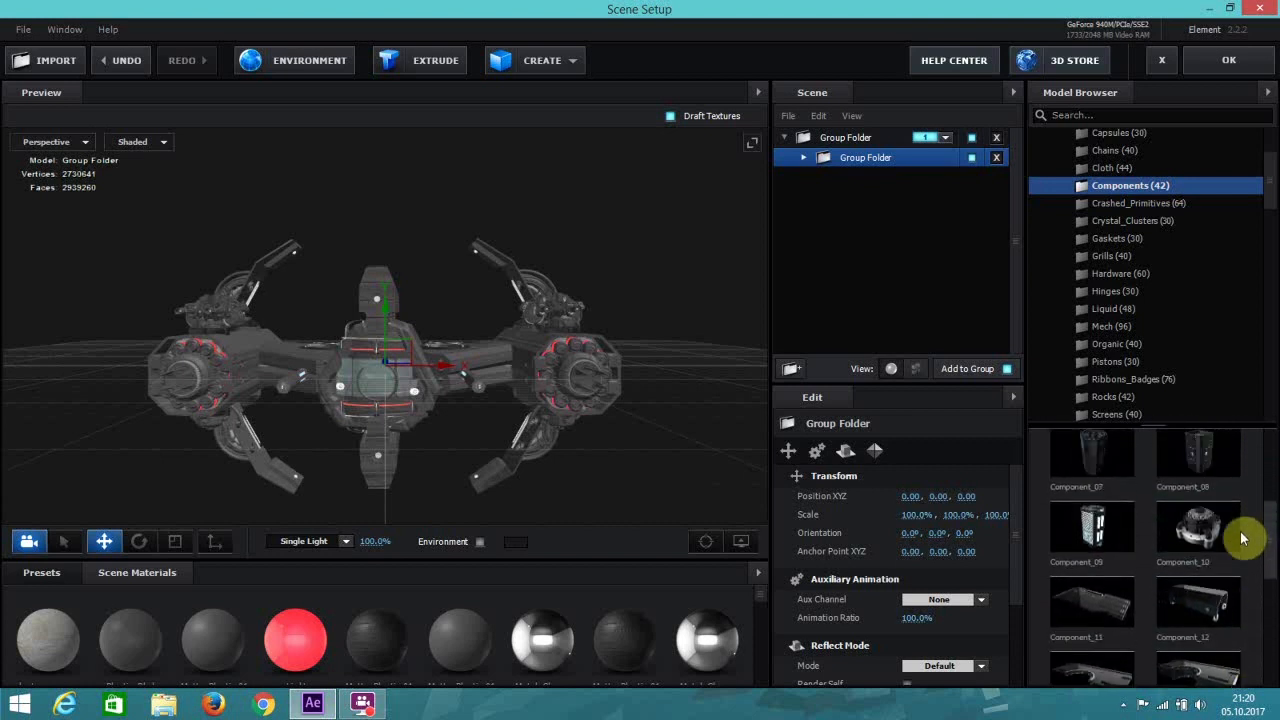
pyautogui.scroll(-3, 525, 395)
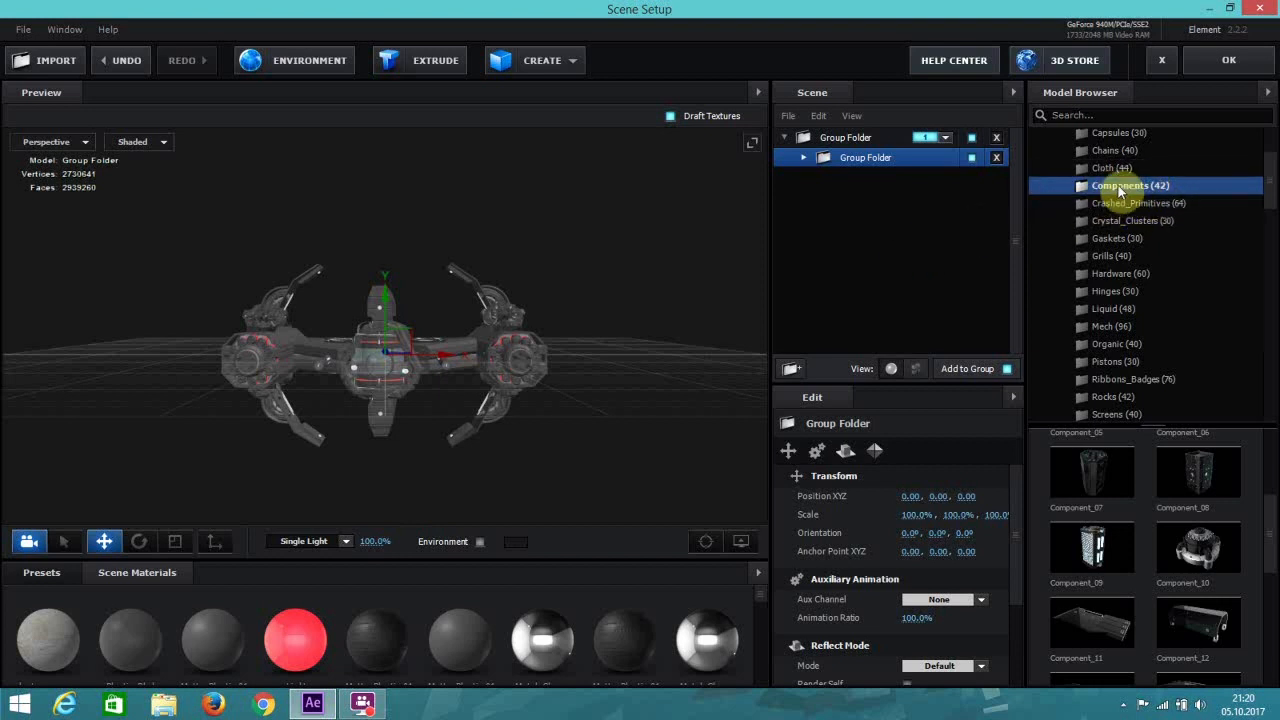
pyautogui.scroll(4, 1119, 190)
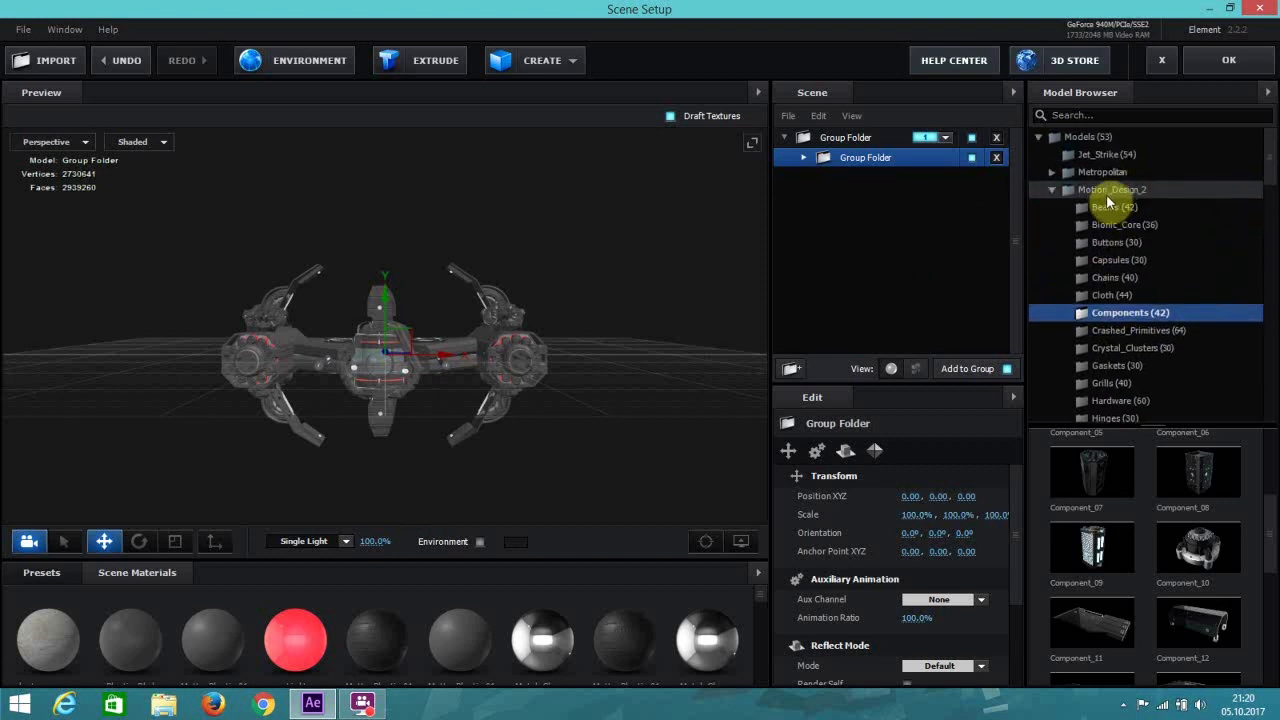
# Inspect the spaceship model from several angles and accept the scene setup to return to the composition.
pyautogui.moveTo(596, 381)
pyautogui.mouseDown()
pyautogui.moveTo(691, 426)
pyautogui.moveTo(703, 466)
pyautogui.moveTo(508, 465)
pyautogui.moveTo(451, 371)
pyautogui.moveTo(531, 346)
pyautogui.moveTo(580, 403)
pyautogui.moveTo(667, 413)
pyautogui.moveTo(731, 377)
pyautogui.moveTo(494, 417)
pyautogui.moveTo(366, 411)
pyautogui.moveTo(368, 379)
pyautogui.moveTo(628, 387)
pyautogui.moveTo(567, 377)
pyautogui.moveTo(598, 380)
pyautogui.moveTo(600, 406)
pyautogui.mouseUp()
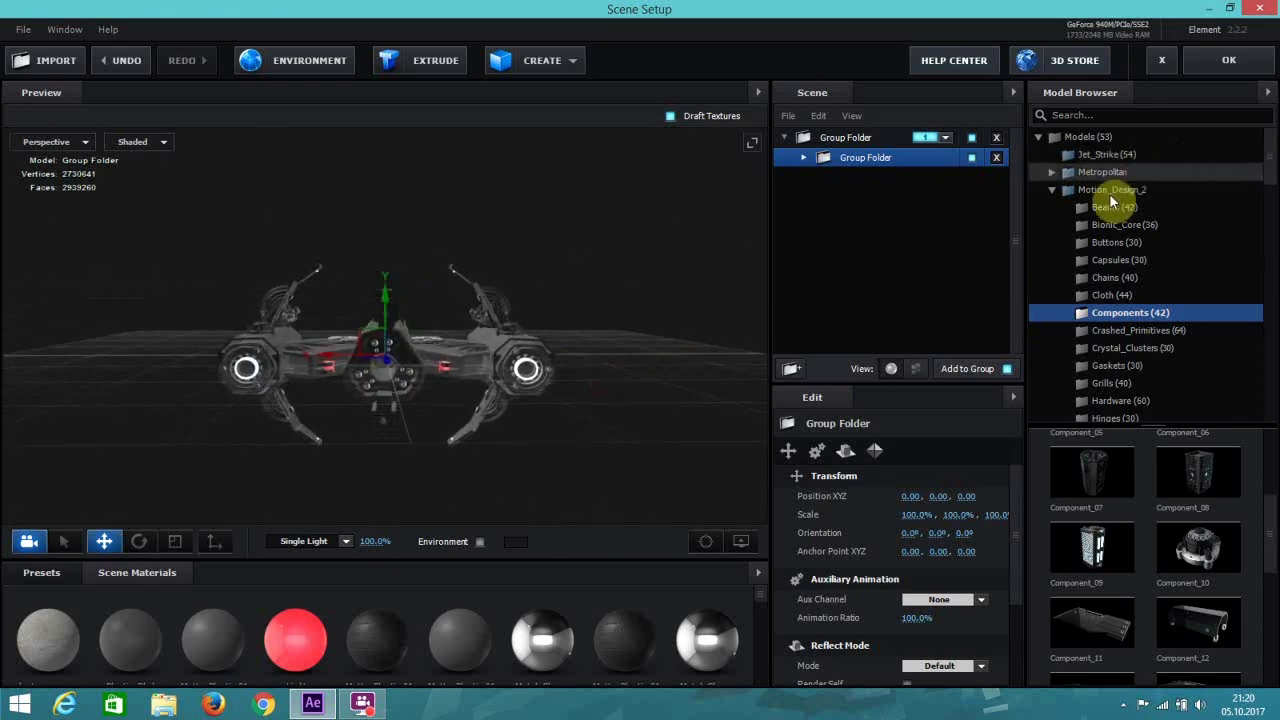
pyautogui.moveTo(513, 401); pyautogui.dragTo(426, 350)
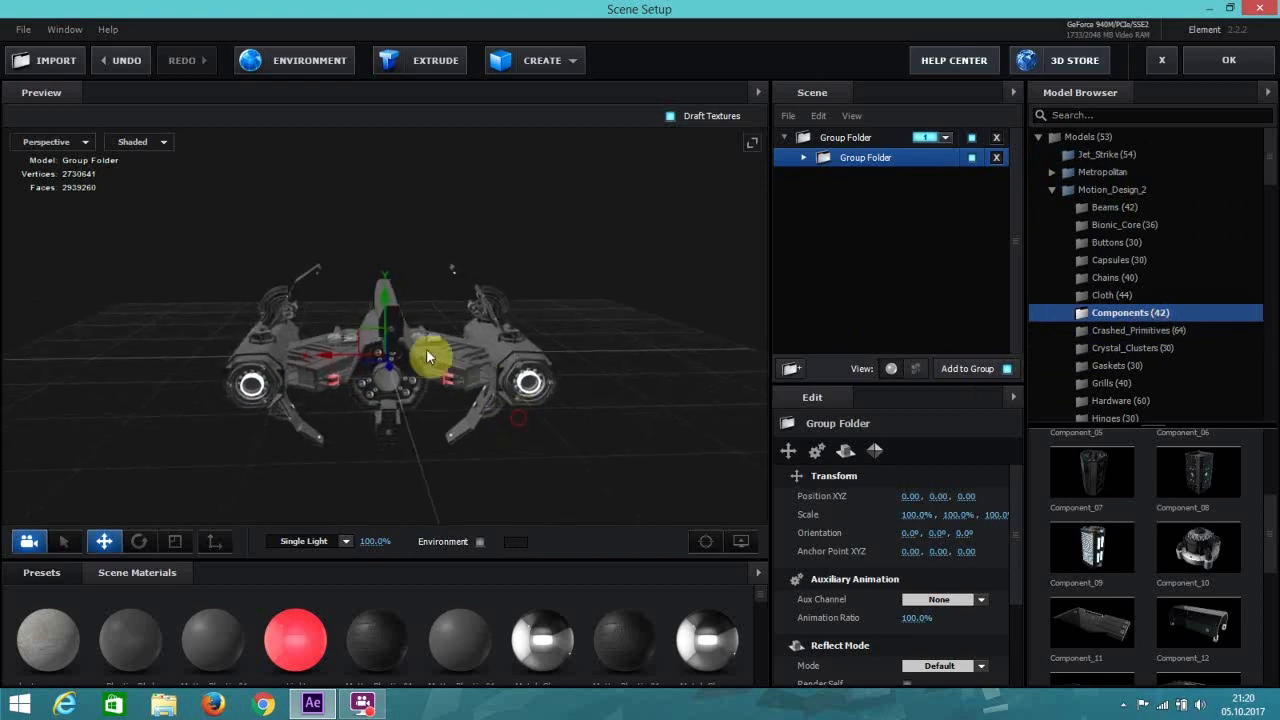
pyautogui.moveTo(630, 353); pyautogui.dragTo(617, 320)
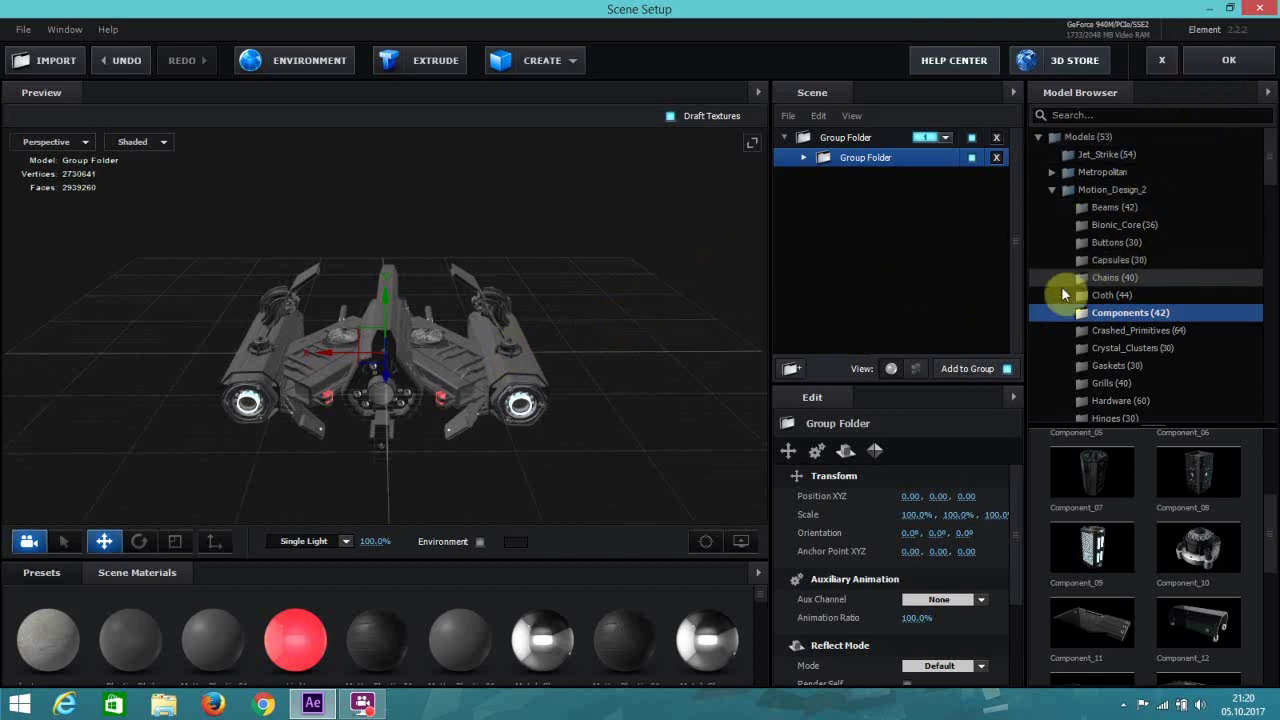
pyautogui.moveTo(612, 367); pyautogui.dragTo(491, 366)
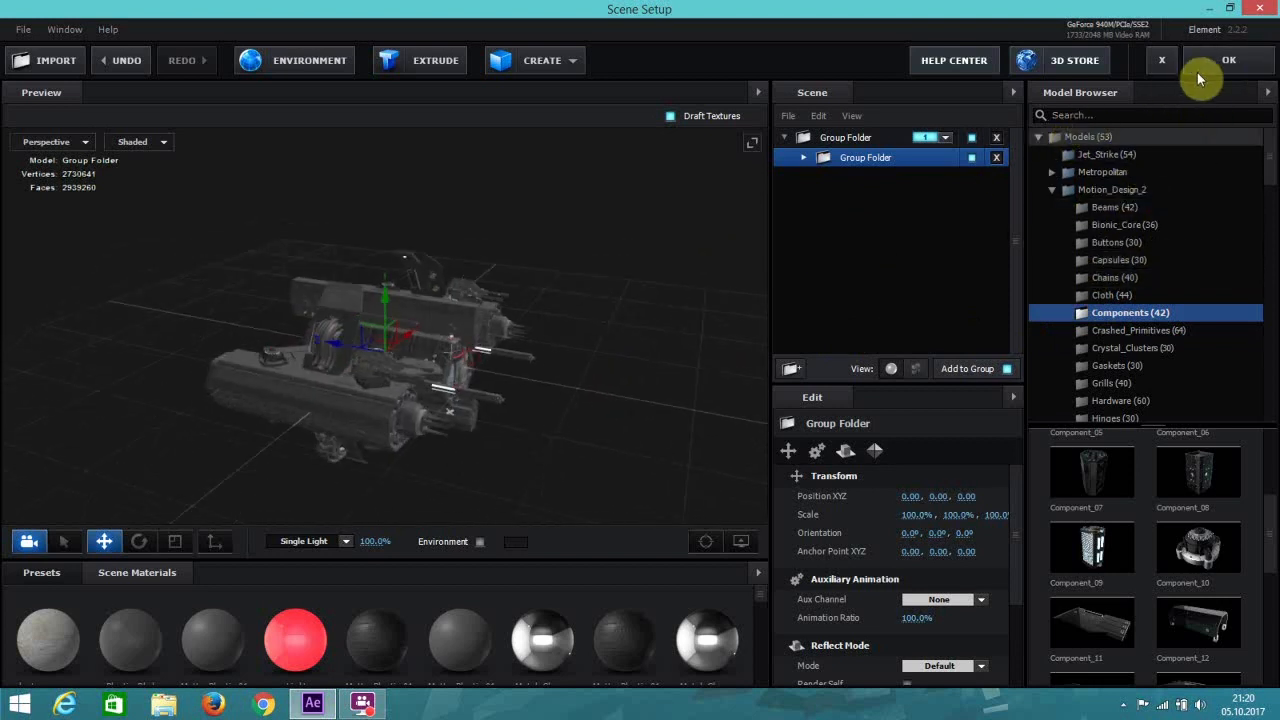
pyautogui.moveTo(597, 389); pyautogui.dragTo(542, 367)
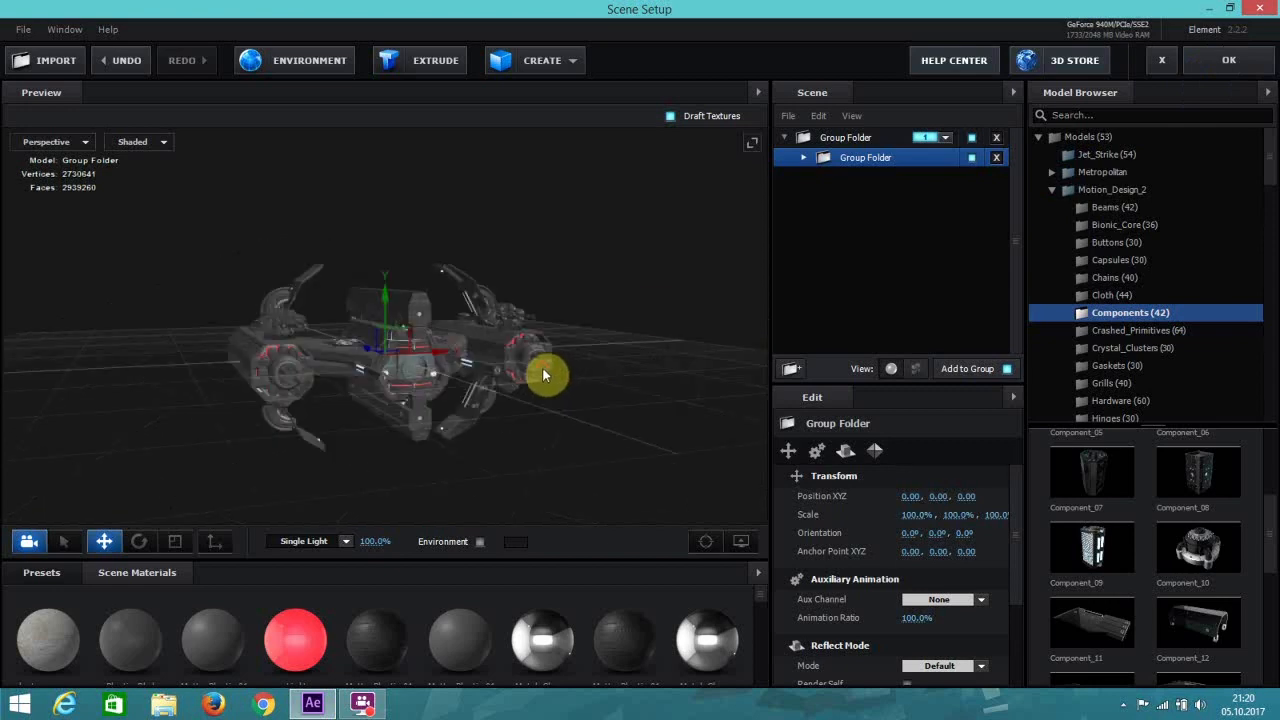
pyautogui.click(1227, 62)
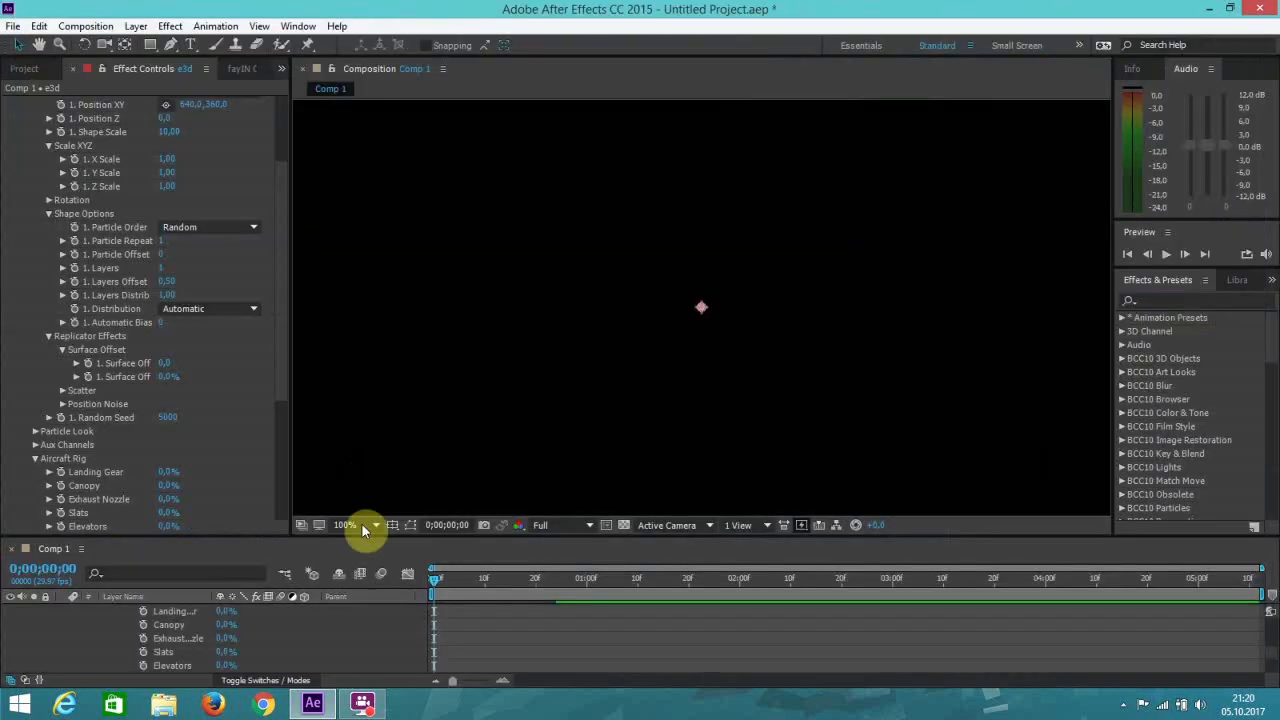
# Show the whole composition frame at 50% magnification and collapse the e3d layer's properties in the timeline.
pyautogui.scroll(6, 390, 632)
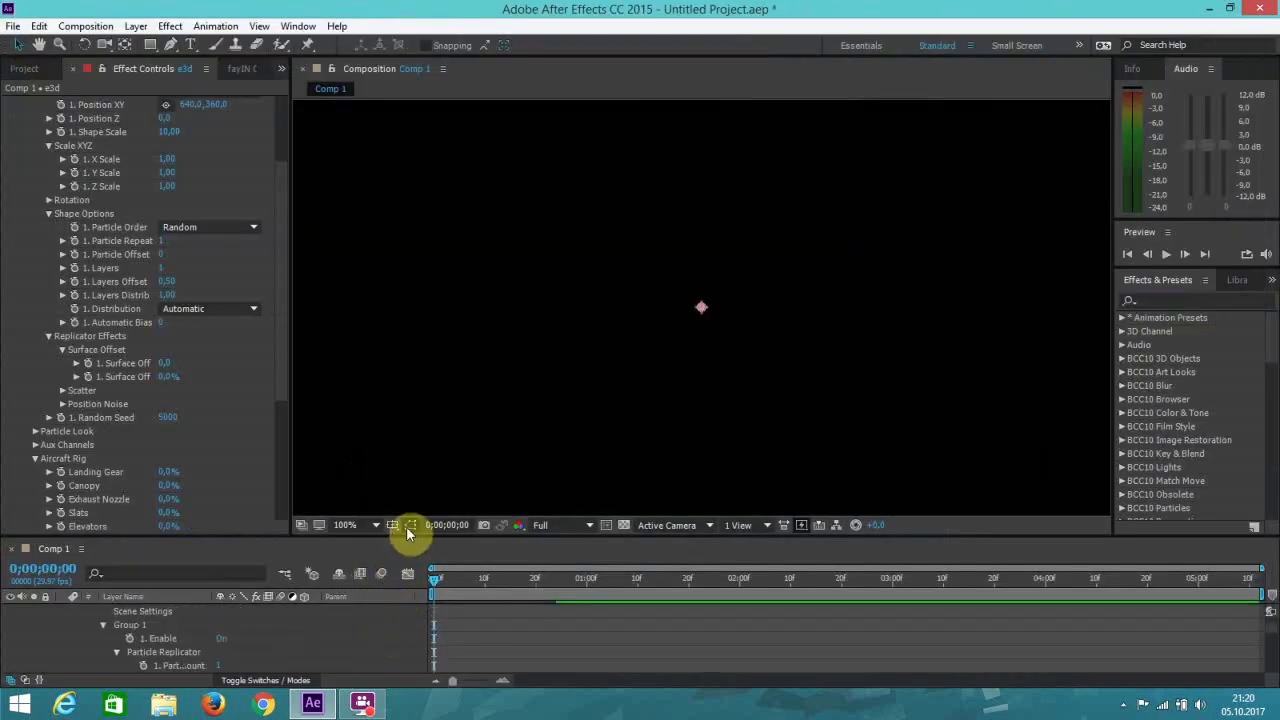
pyautogui.scroll(-3, 521, 346)
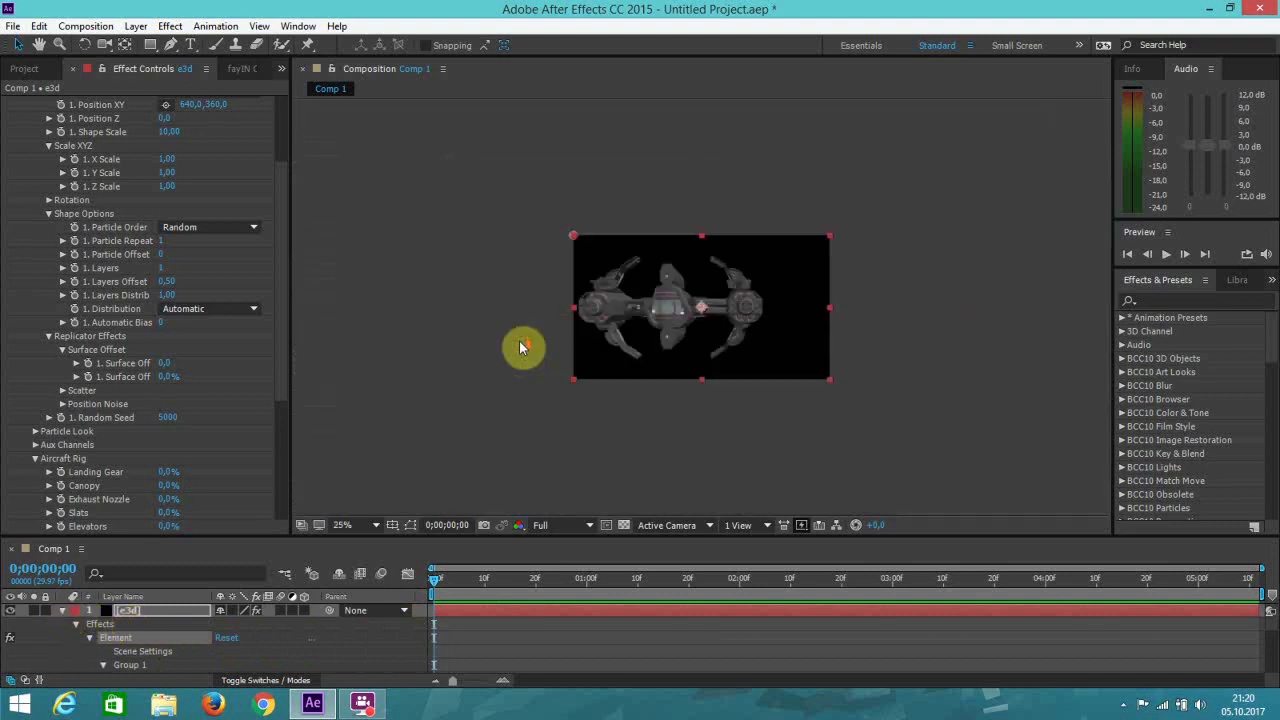
pyautogui.scroll(2, 538, 342)
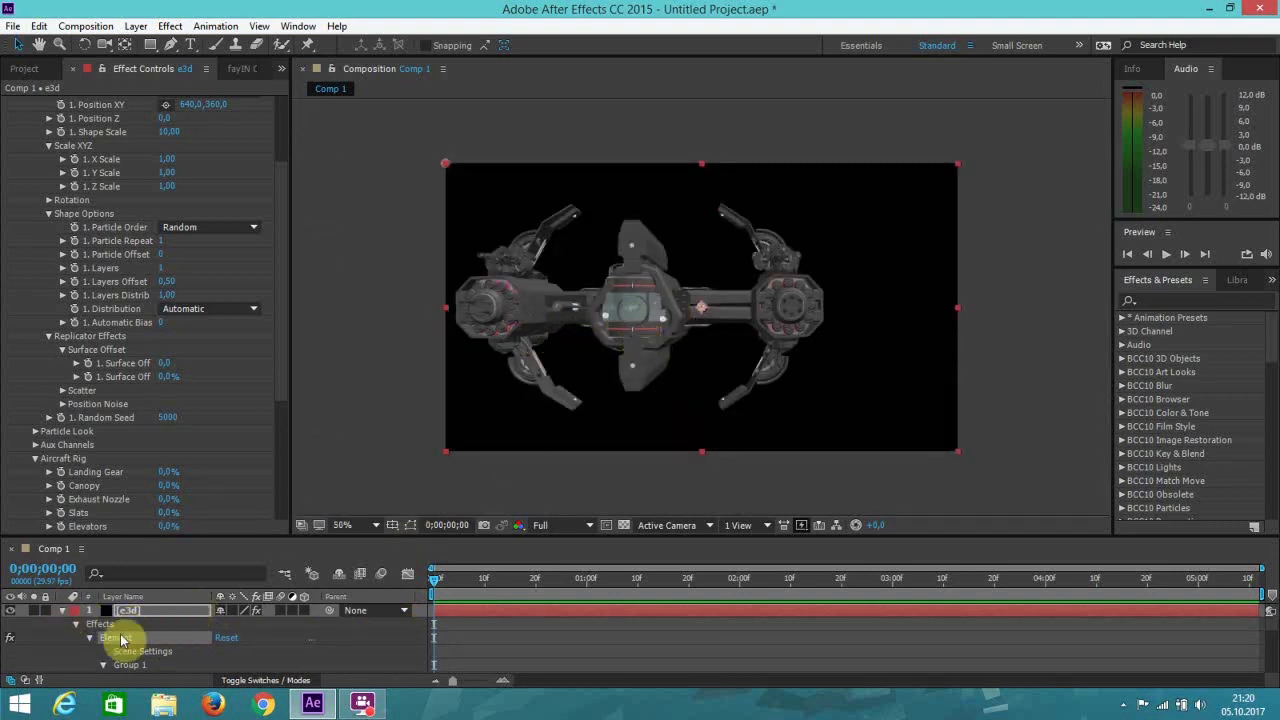
pyautogui.click(61, 612)
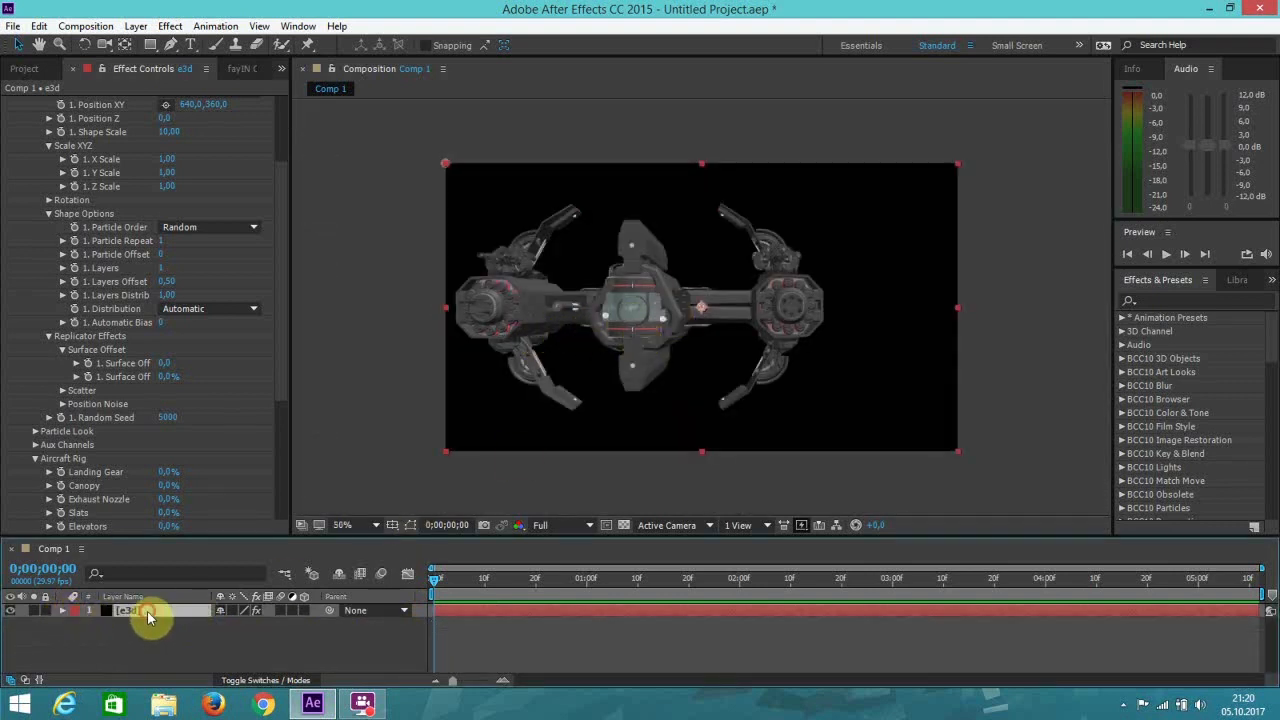
# Add a two-node camera named Camera 1 to the composition with the default camera settings.
pyautogui.click(138, 26)
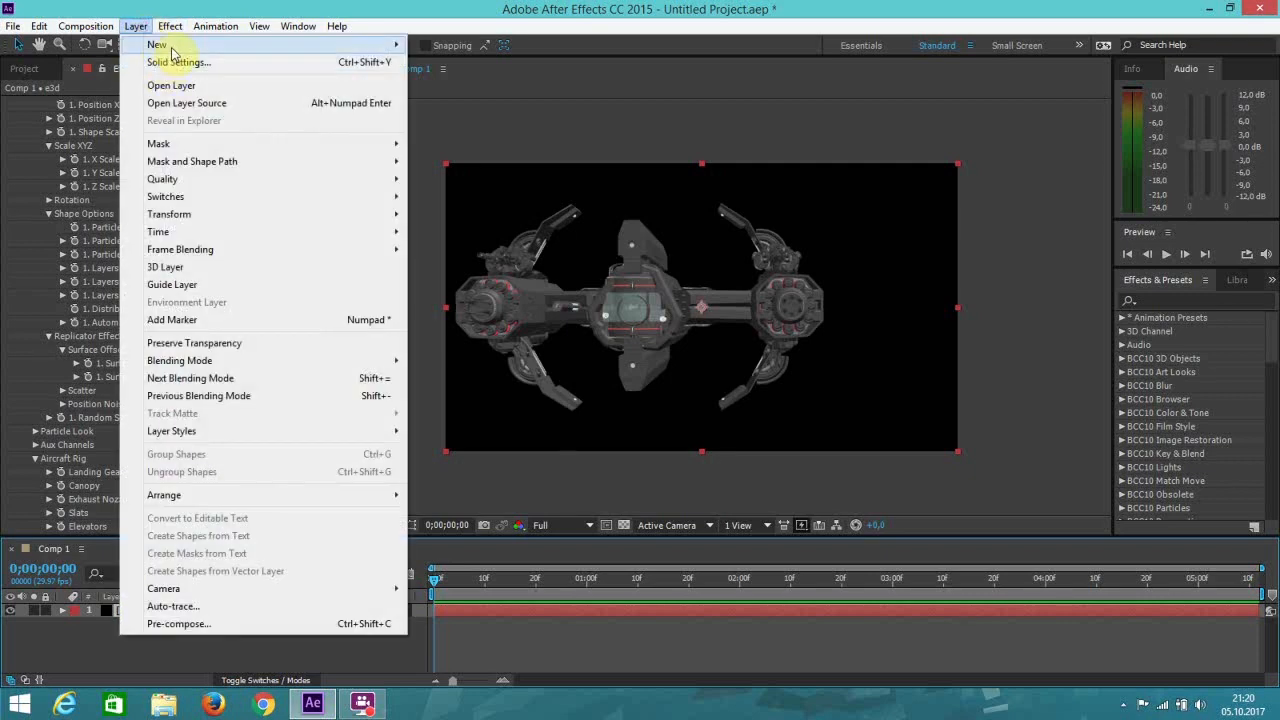
pyautogui.moveTo(170, 48)
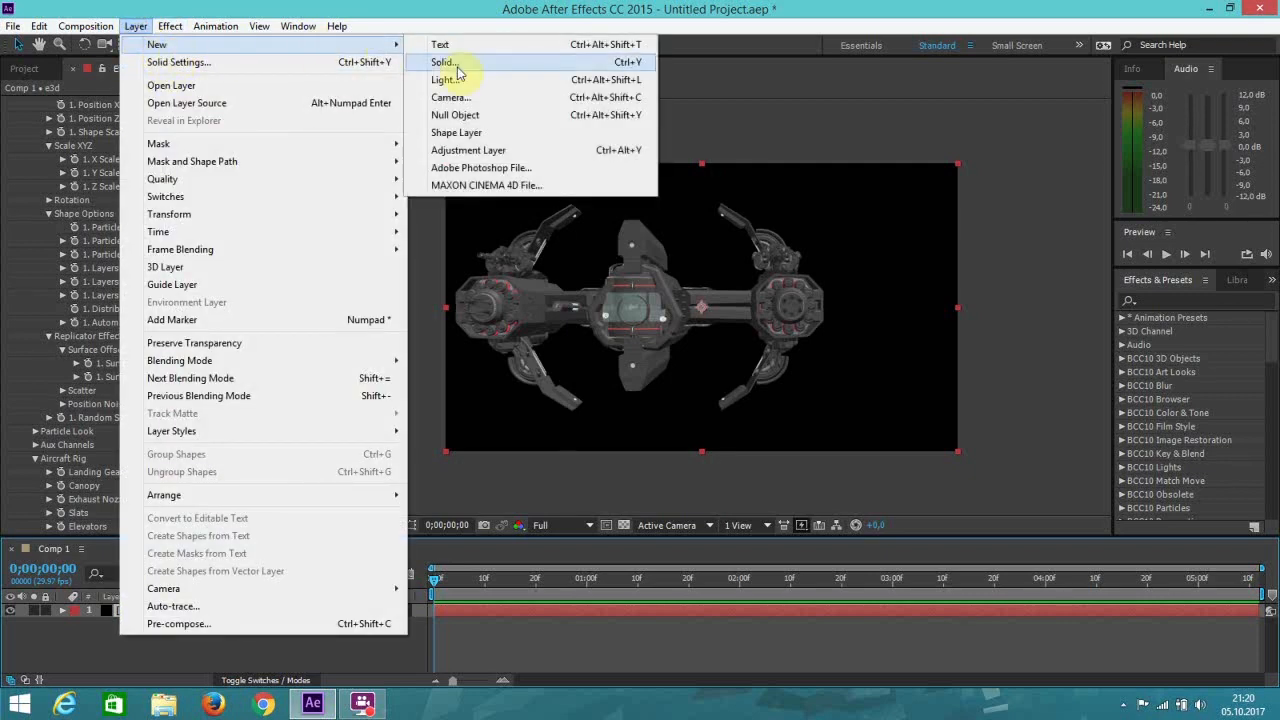
pyautogui.click(450, 97)
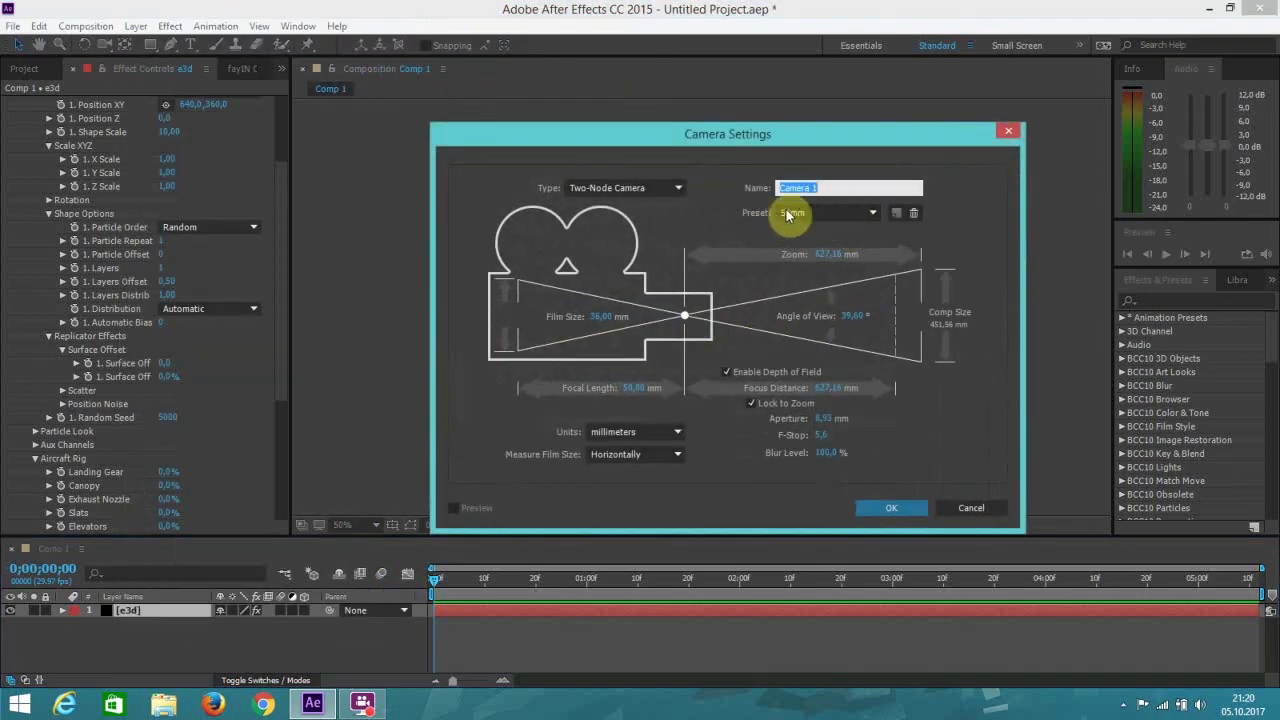
pyautogui.click(890, 509)
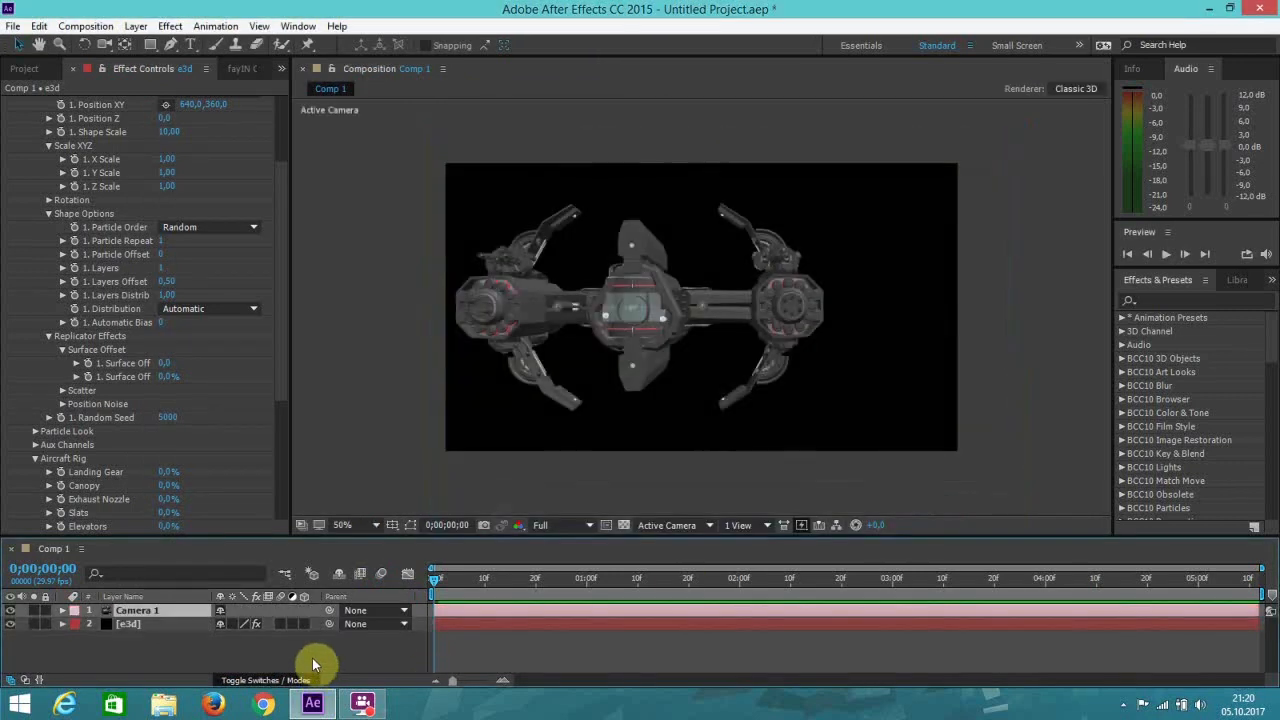
# Create a group null for Group 1 of the Element effect on the e3d layer.
pyautogui.click(160, 626)
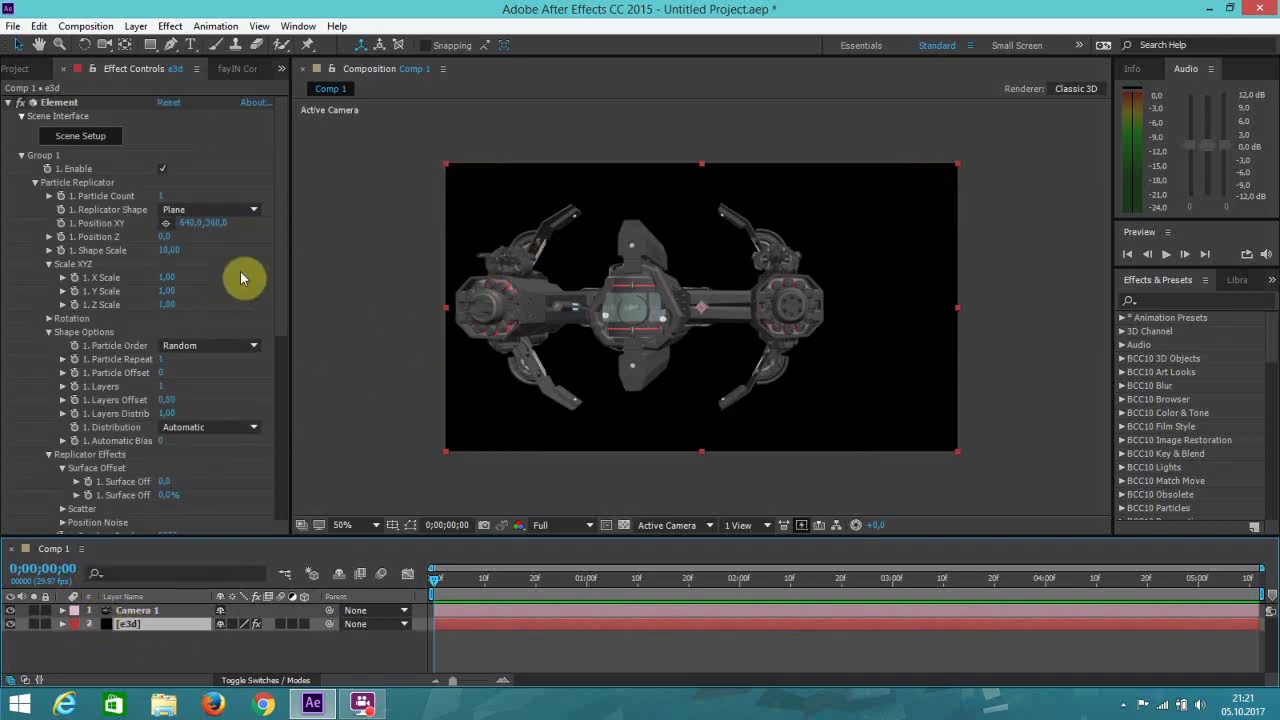
pyautogui.moveTo(284, 229); pyautogui.dragTo(266, 417)
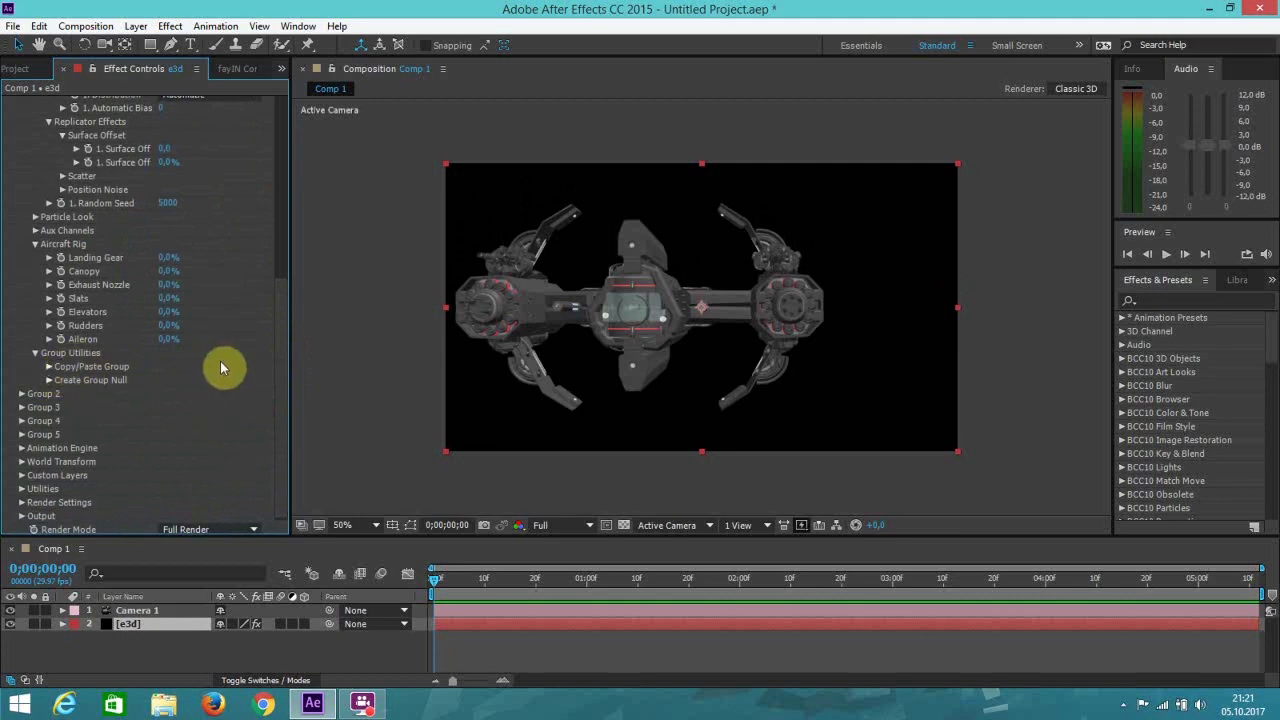
pyautogui.moveTo(280, 317); pyautogui.dragTo(298, 402)
pyautogui.scroll(1, 88, 157)
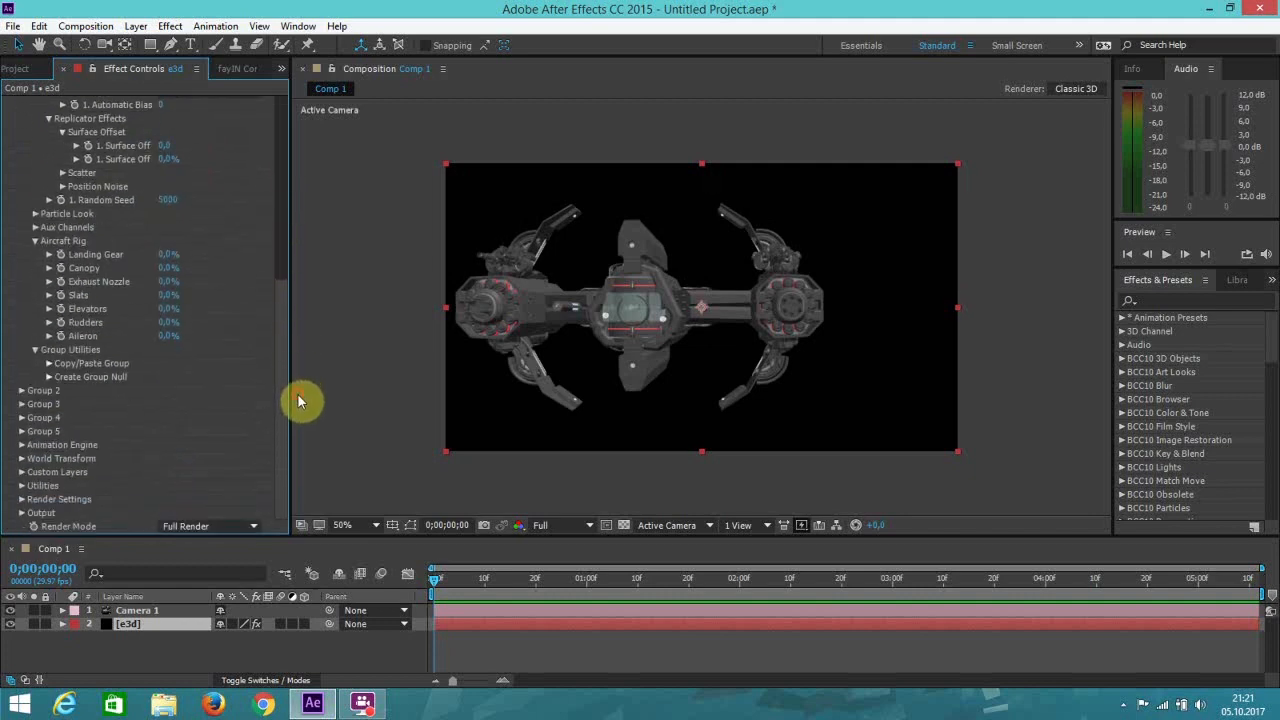
pyautogui.click(49, 378)
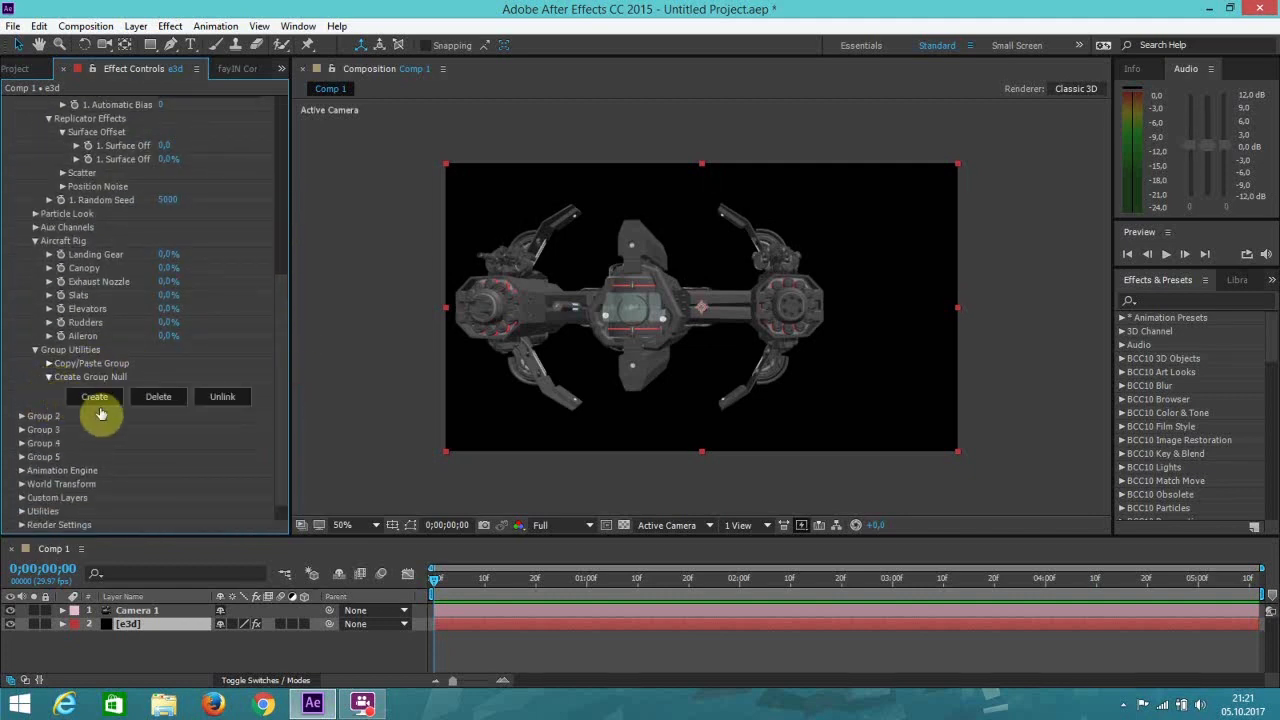
pyautogui.click(101, 398)
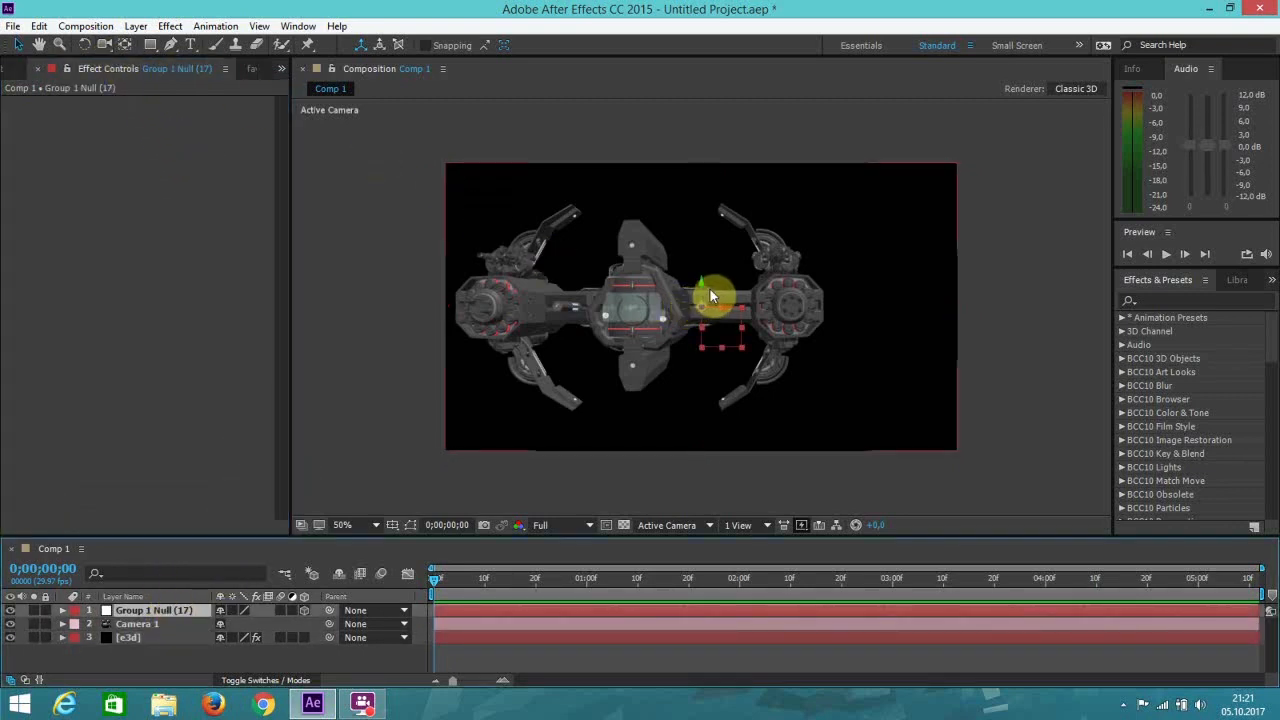
pyautogui.click(136, 640)
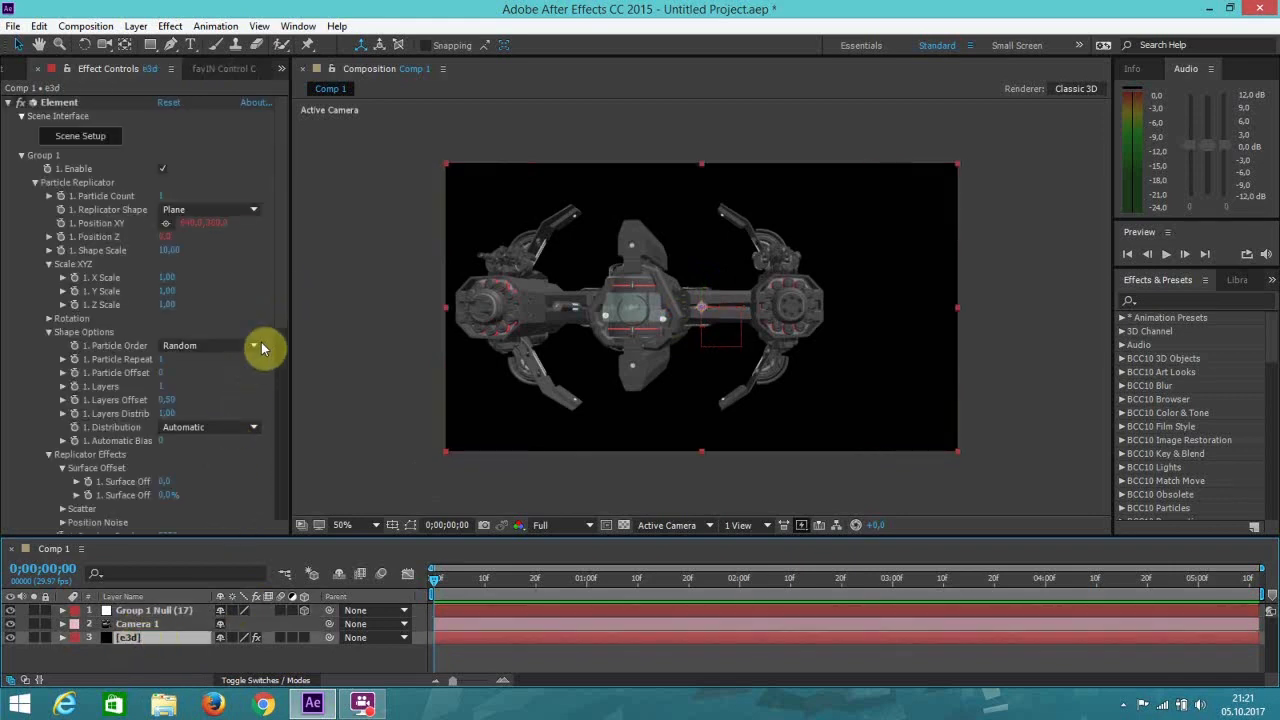
pyautogui.scroll(-3, 280, 320)
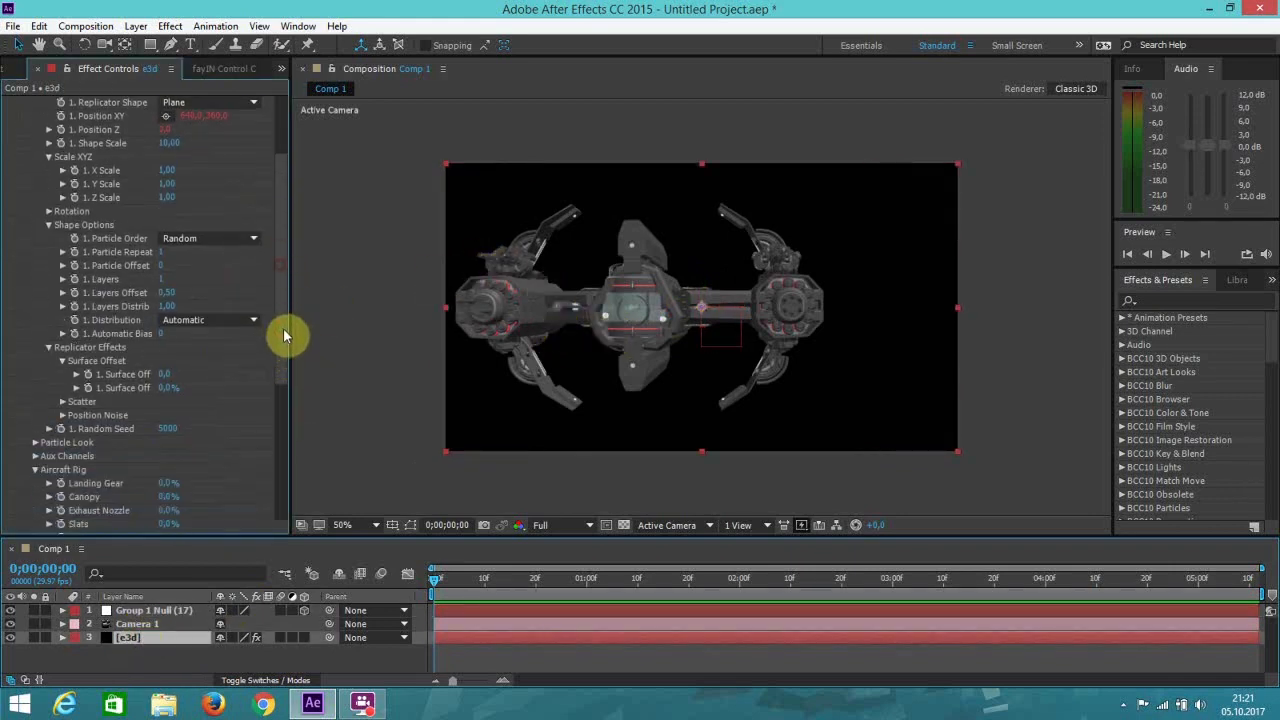
pyautogui.scroll(-2, 287, 390)
pyautogui.scroll(8, 295, 345)
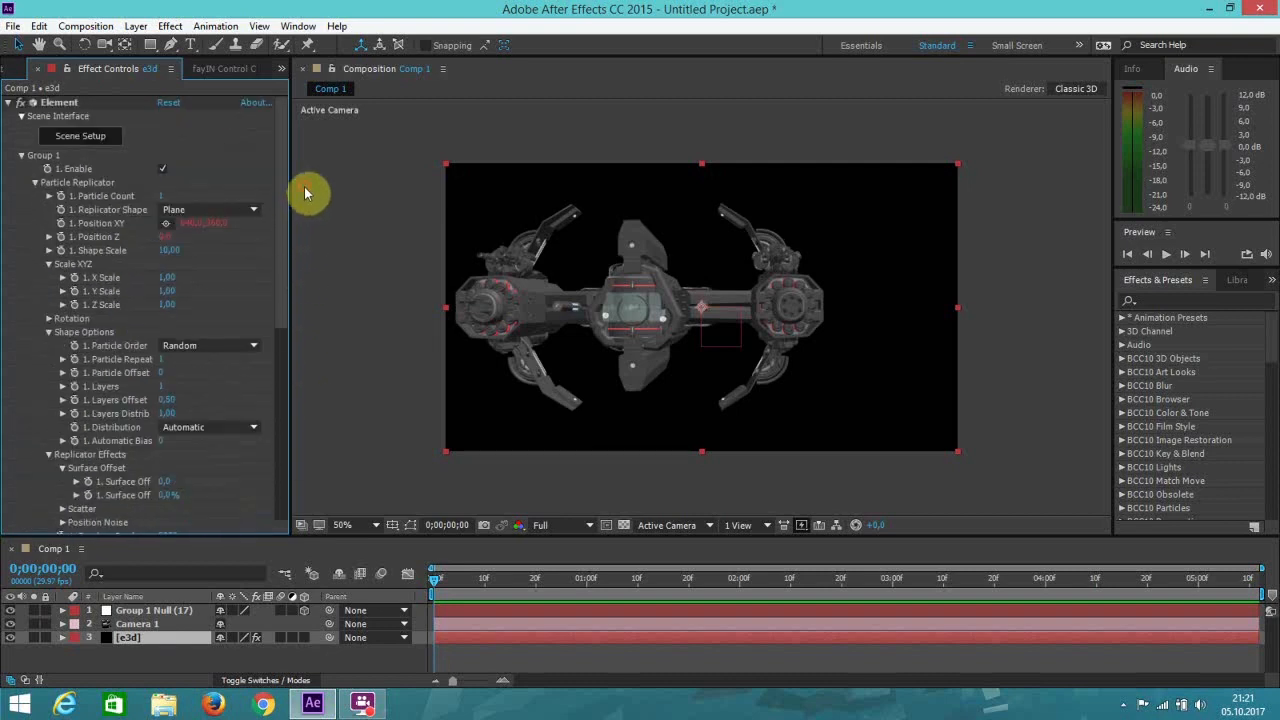
# Reveal the group null's rotation properties and raise the null vertically in the composition to a Y position of about 282.
pyautogui.click(170, 610)
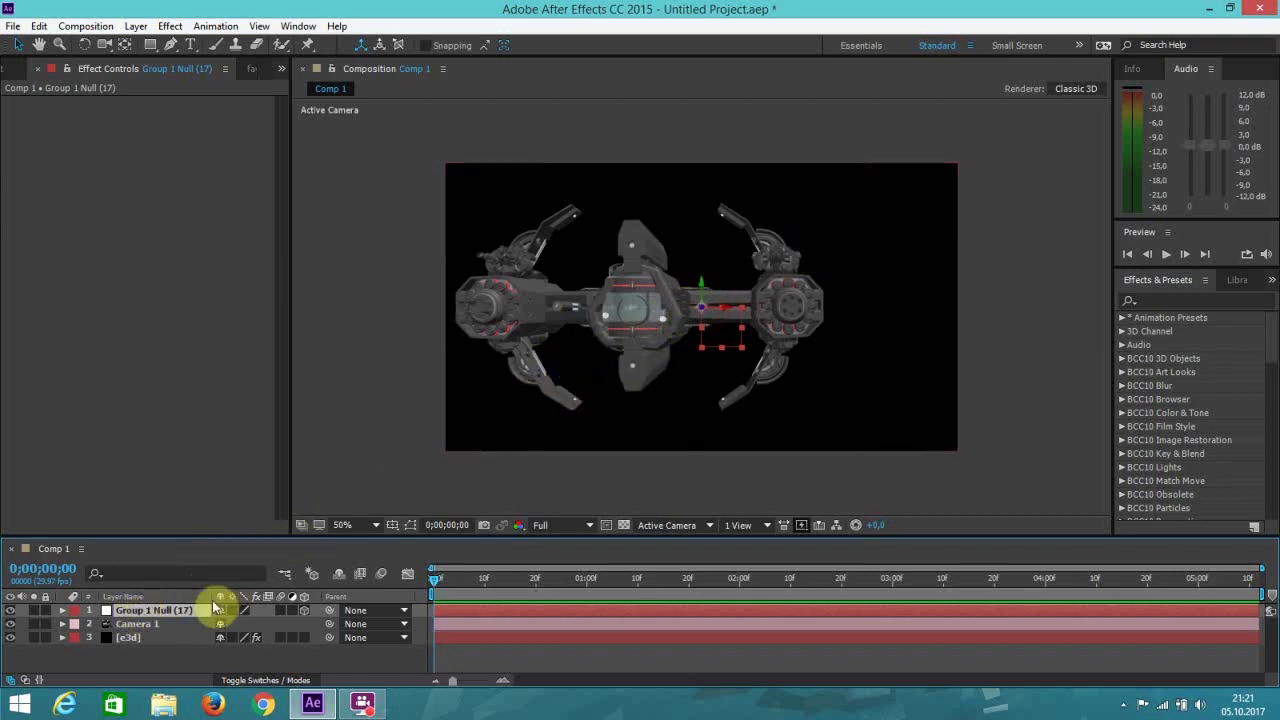
pyautogui.press('r')
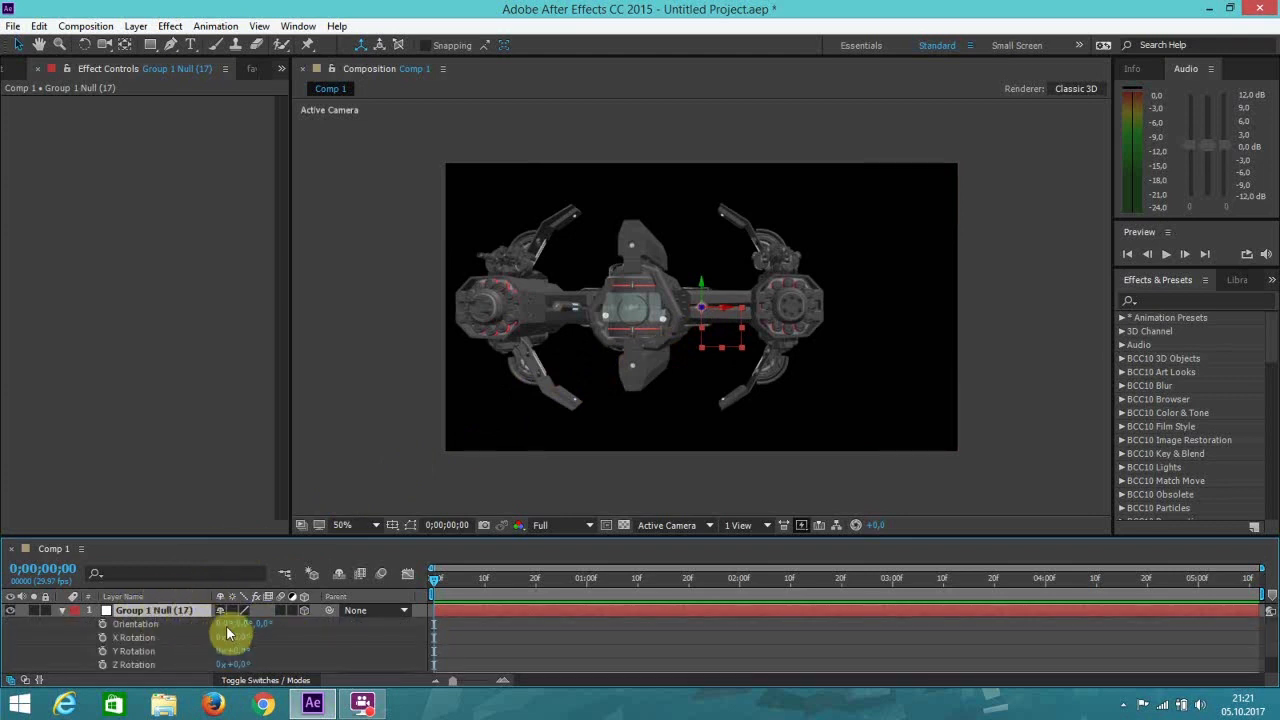
pyautogui.moveTo(703, 285); pyautogui.dragTo(720, 210)
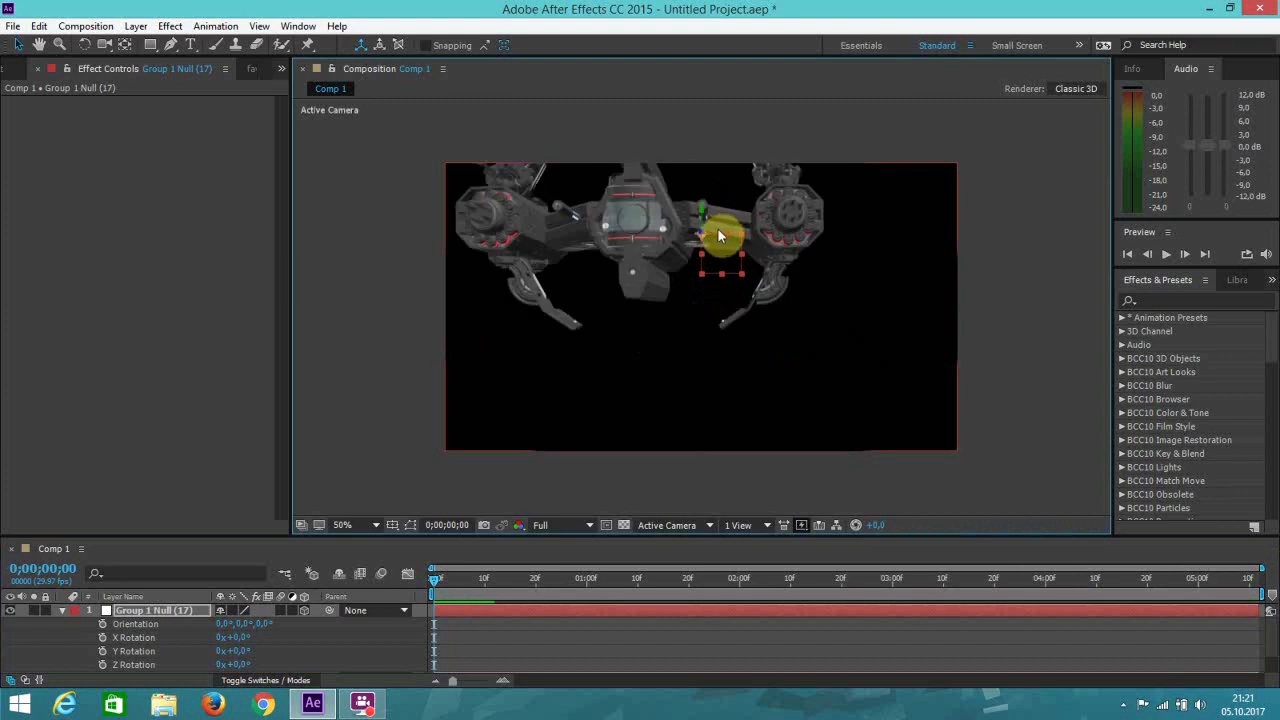
pyautogui.moveTo(703, 220); pyautogui.dragTo(700, 263)
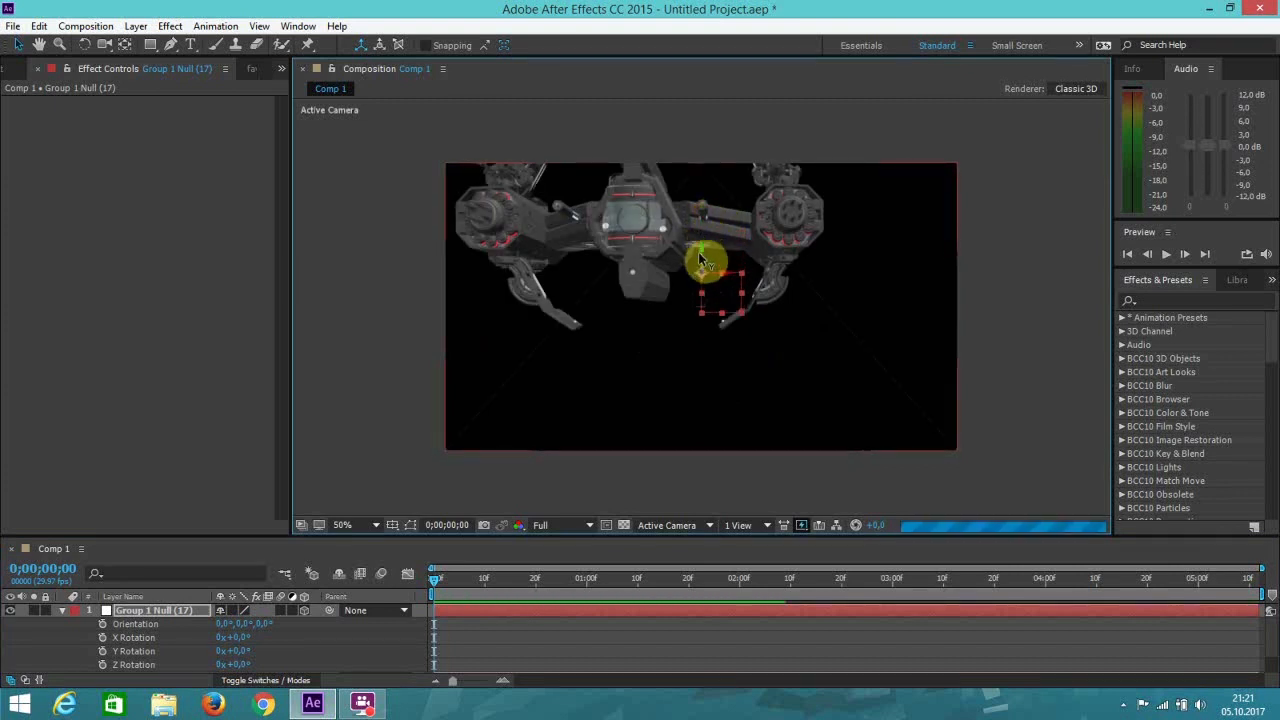
# Try rotating the group null about 53° around its Y axis, undo the rotation and collapse the layer's properties.
pyautogui.moveTo(240, 657); pyautogui.dragTo(283, 658)
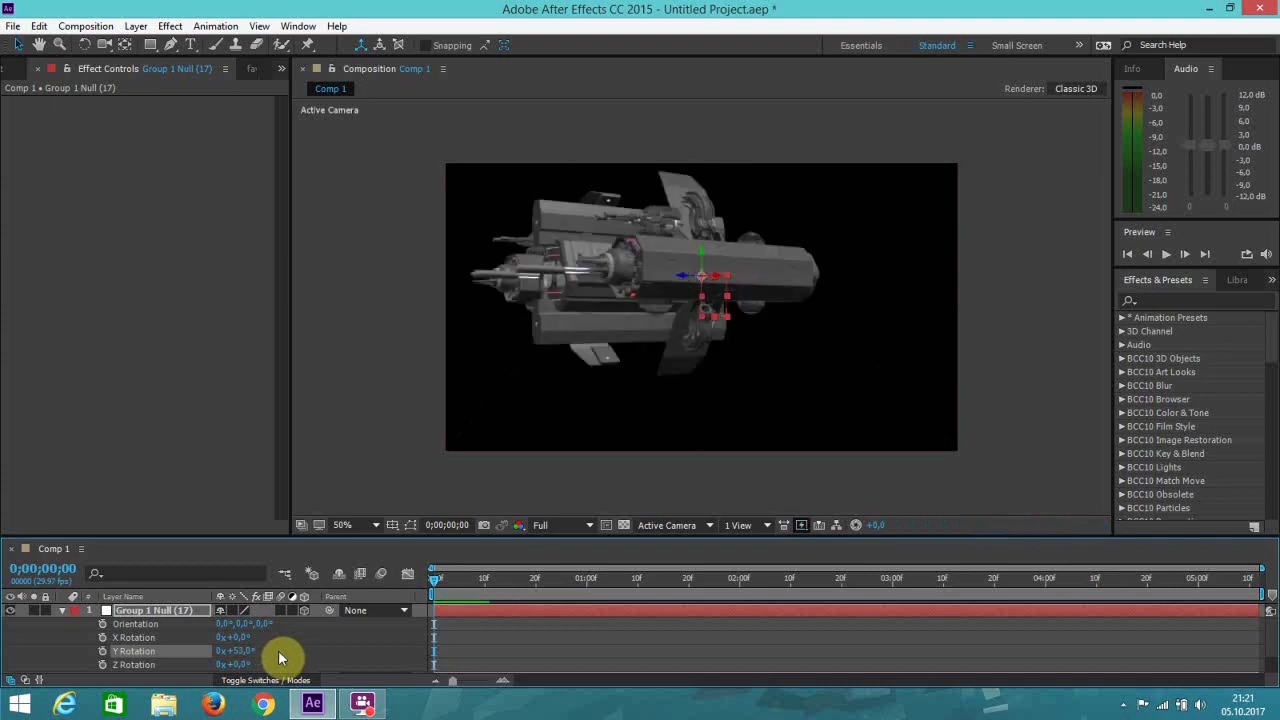
pyautogui.hotkey('ctrl', 'z')
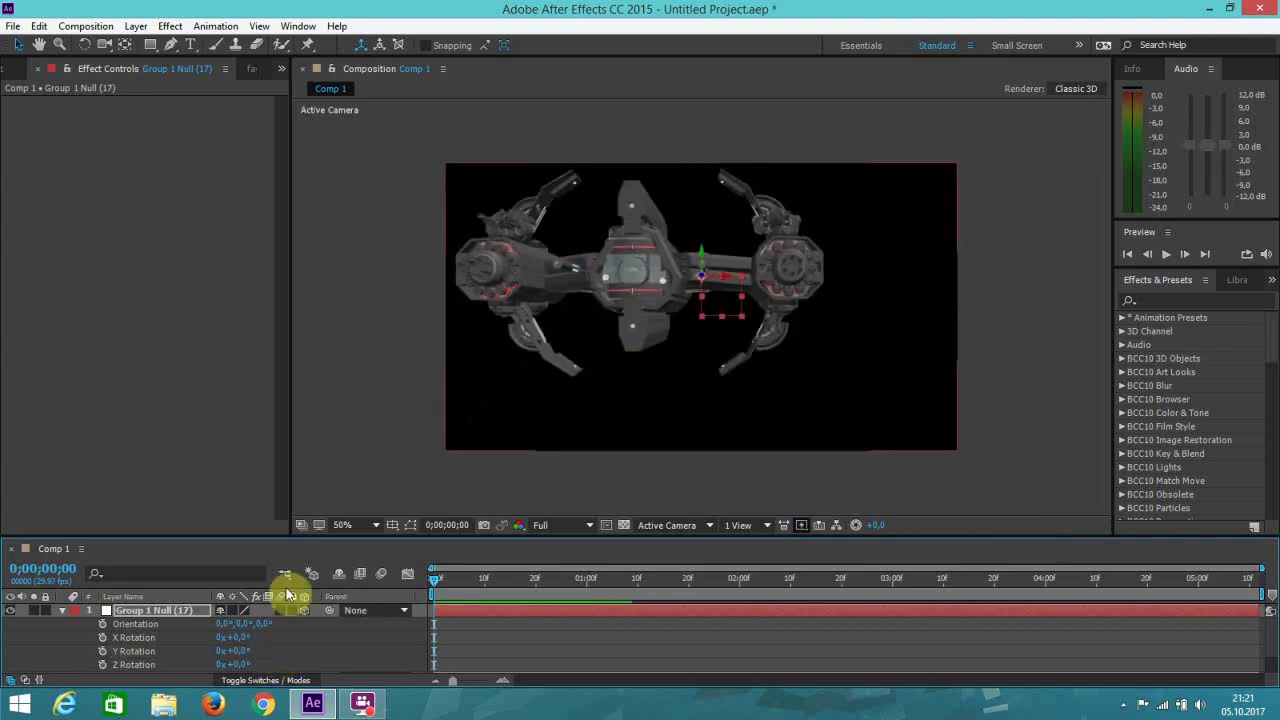
pyautogui.click(66, 612)
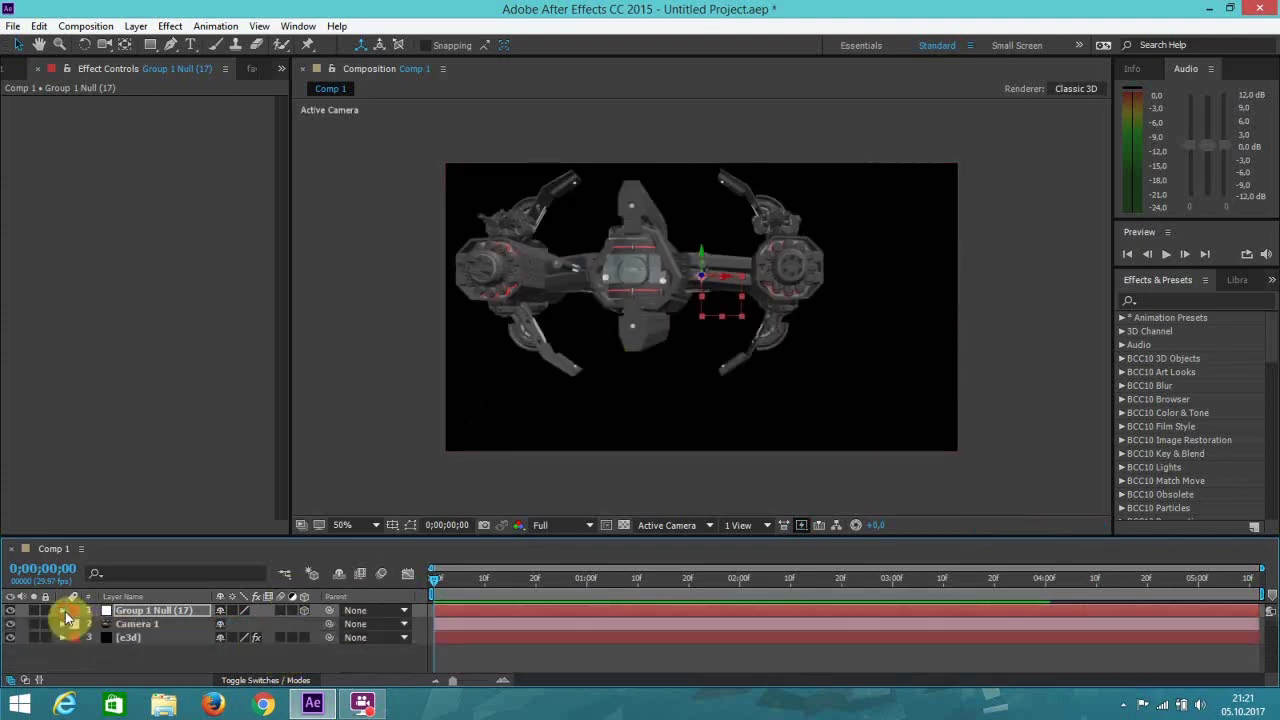
# Create a black 1280 x 720 px solid layer named Stars above the e3d layer.
pyautogui.click(144, 638)
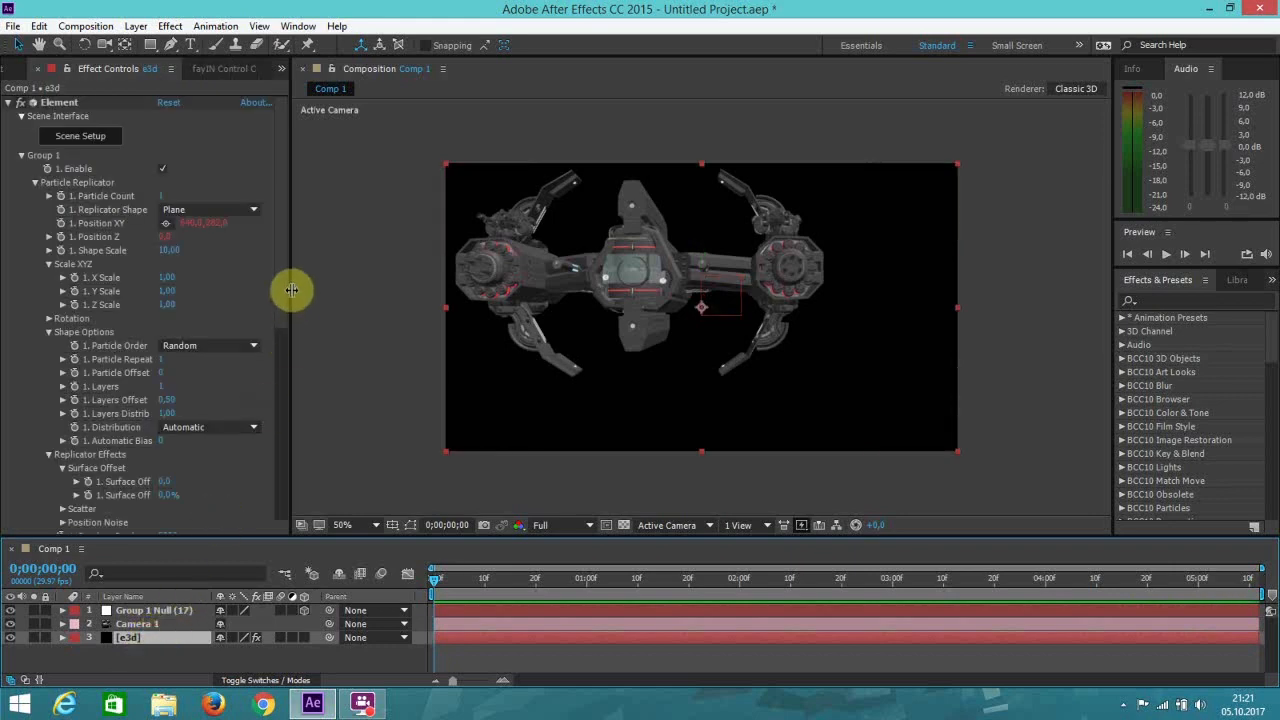
pyautogui.moveTo(289, 286); pyautogui.dragTo(308, 266)
pyautogui.click(136, 26)
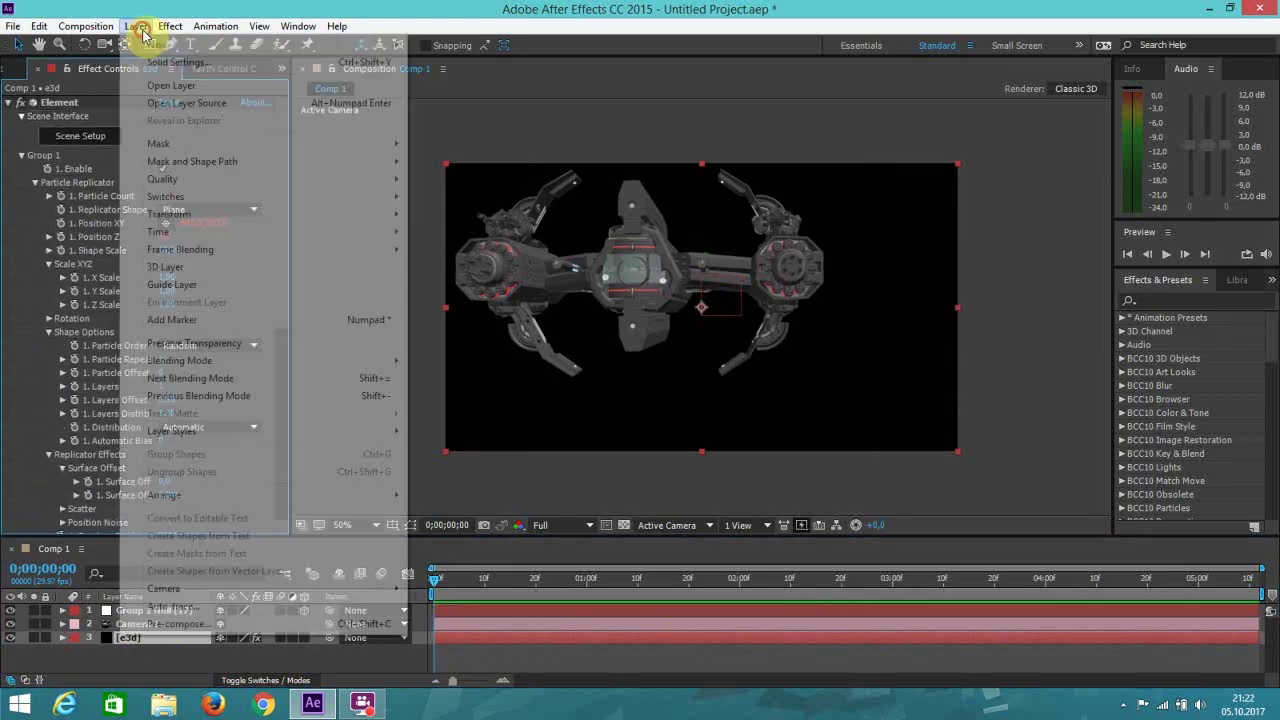
pyautogui.moveTo(150, 44)
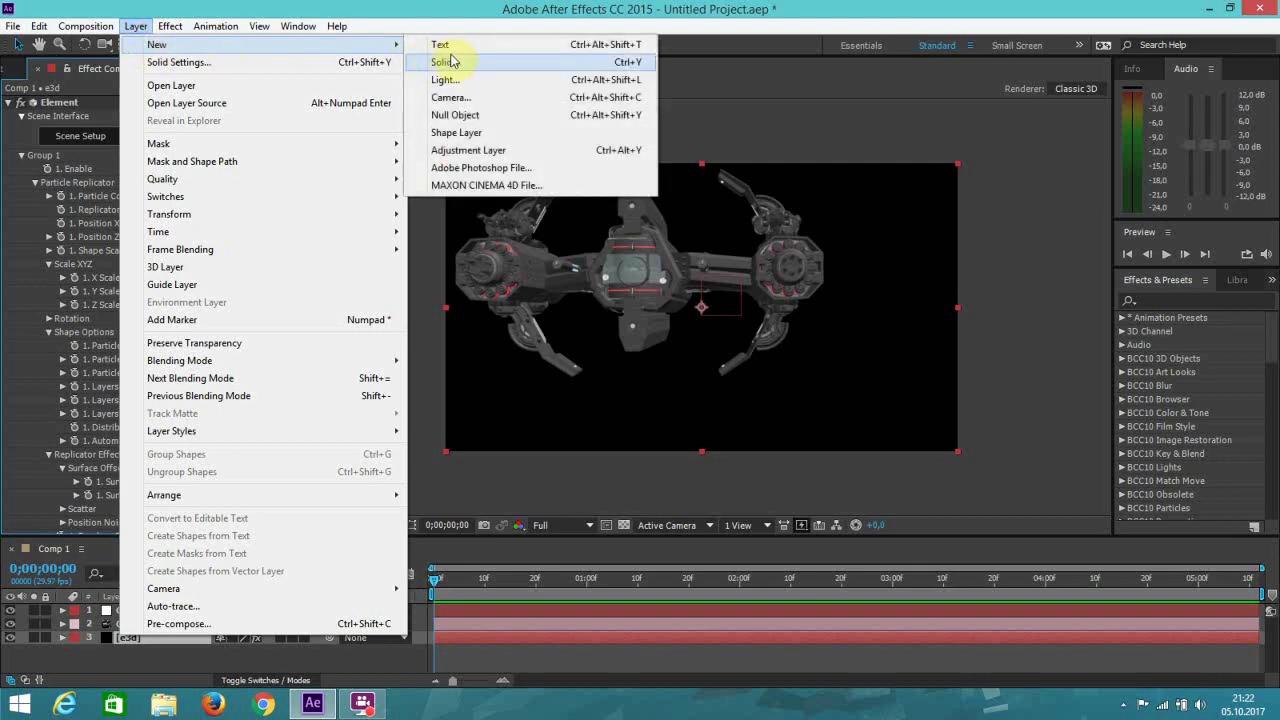
pyautogui.click(445, 62)
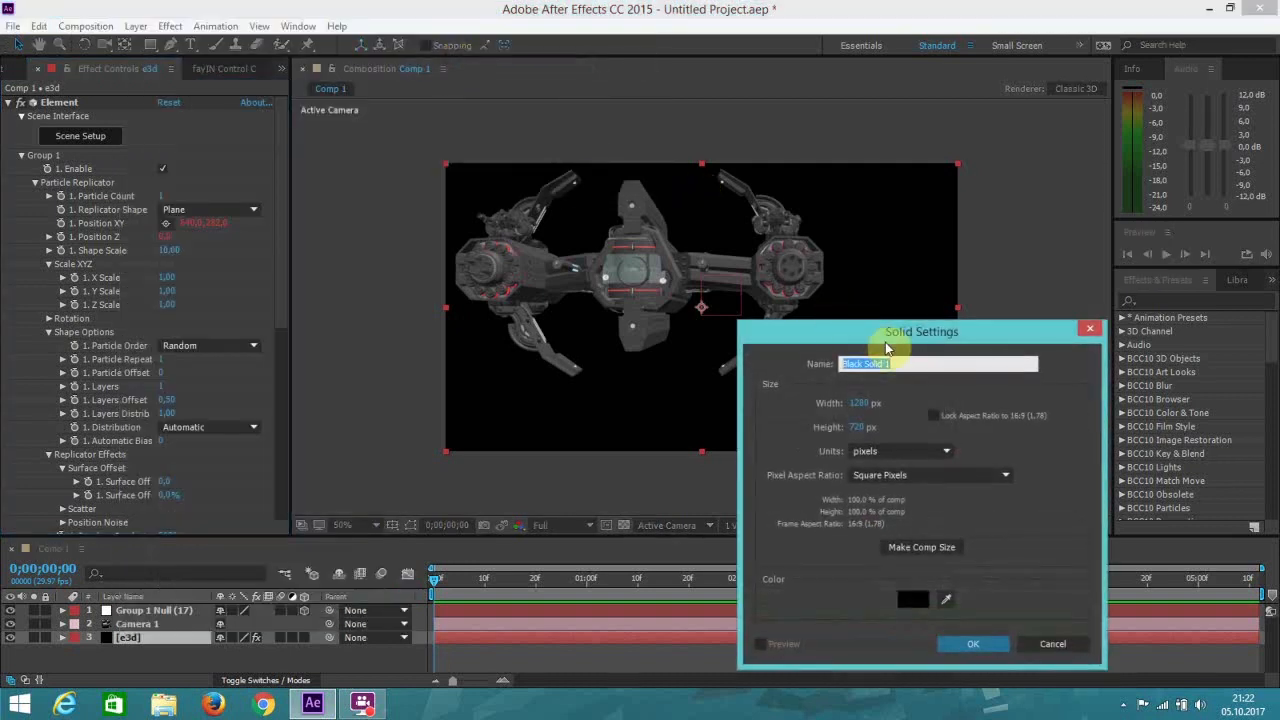
pyautogui.press('BackSpace')
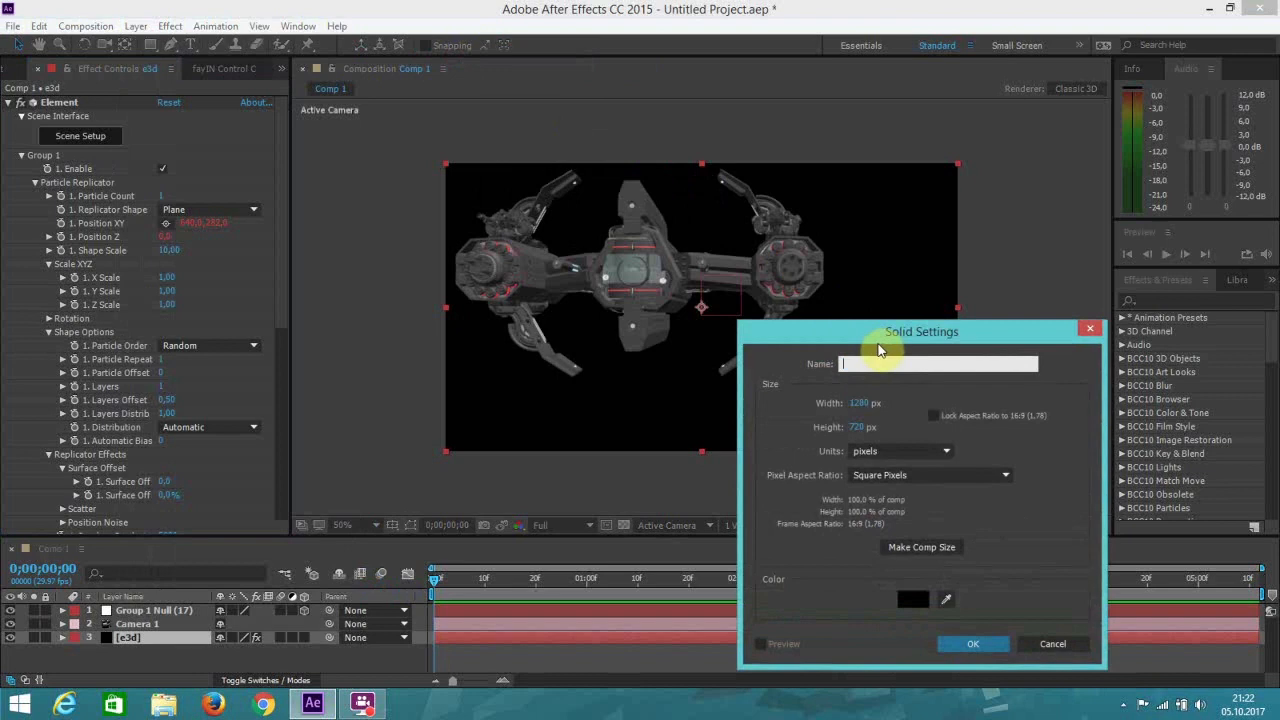
pyautogui.write('Star')
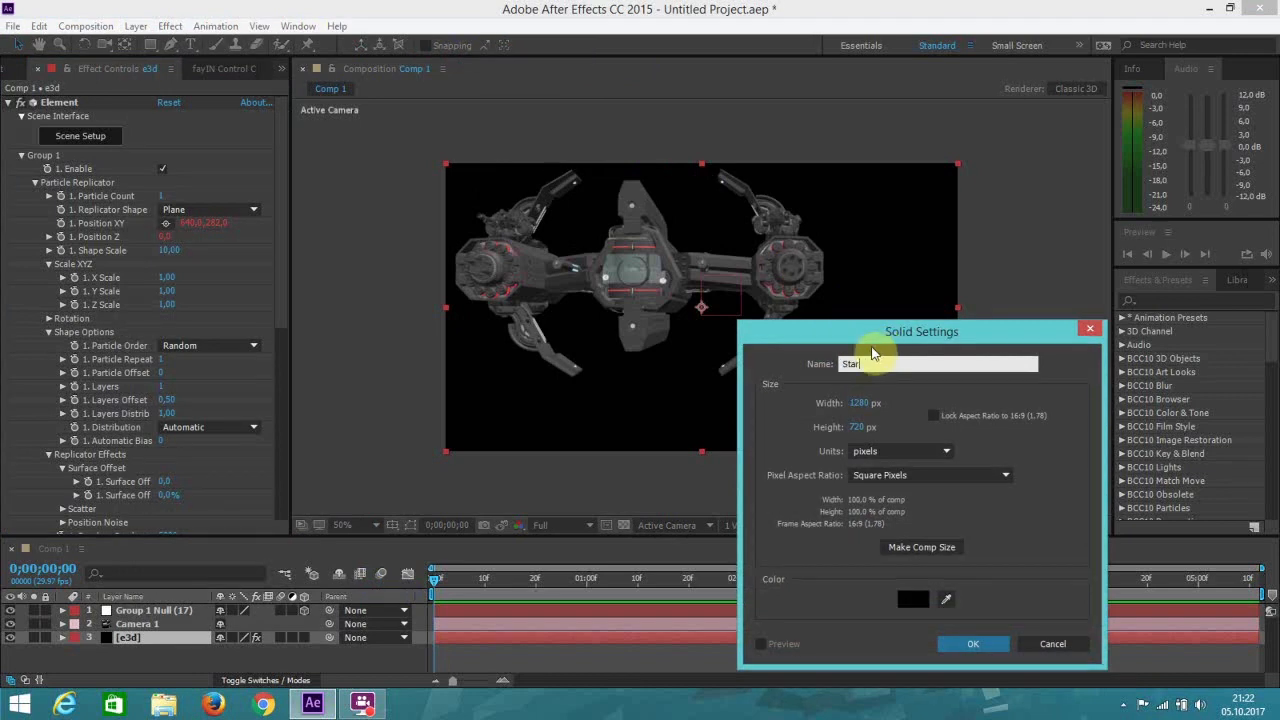
pyautogui.write('s')
pyautogui.click(960, 643)
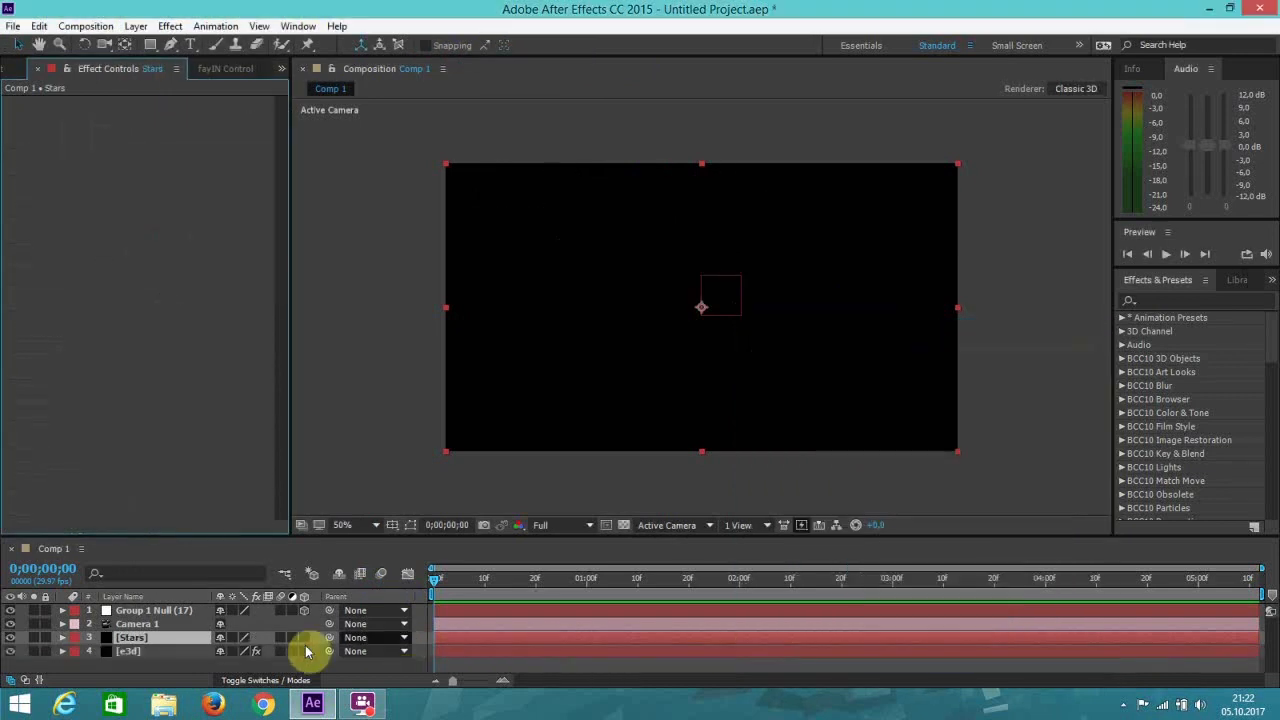
# Apply the Video Copilot Element effect to the Stars layer.
pyautogui.click(170, 26)
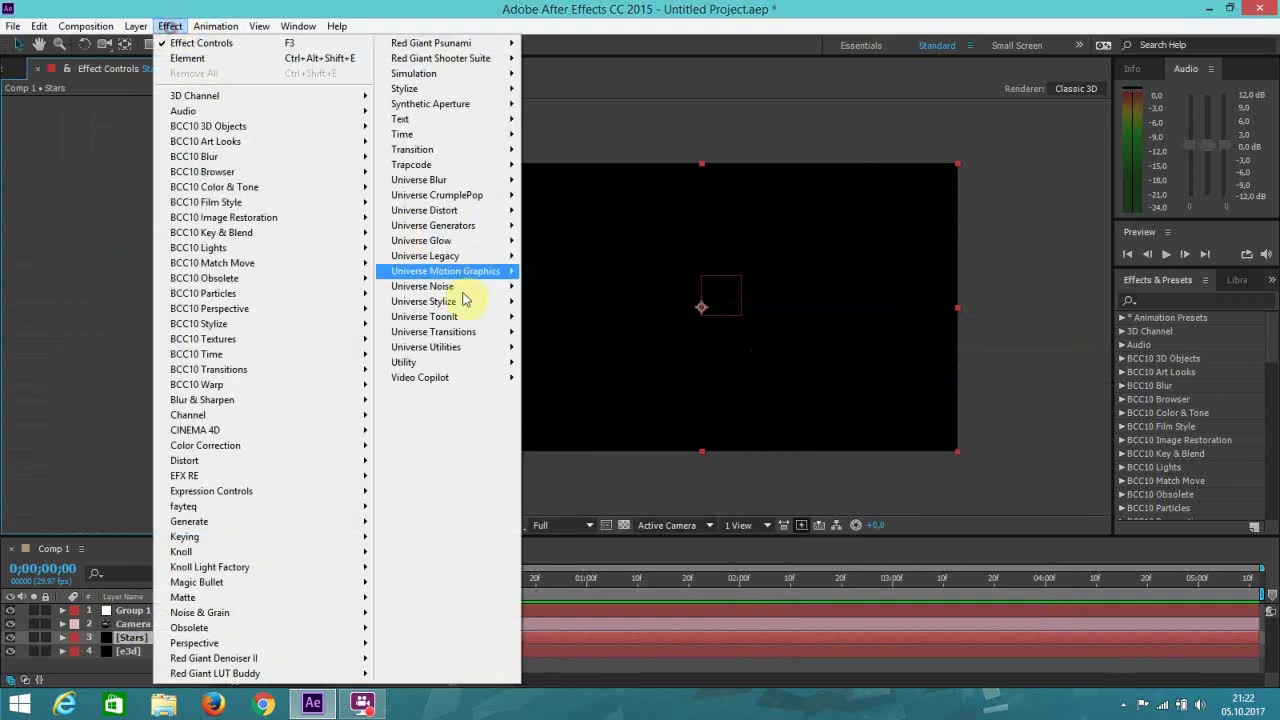
pyautogui.moveTo(450, 378)
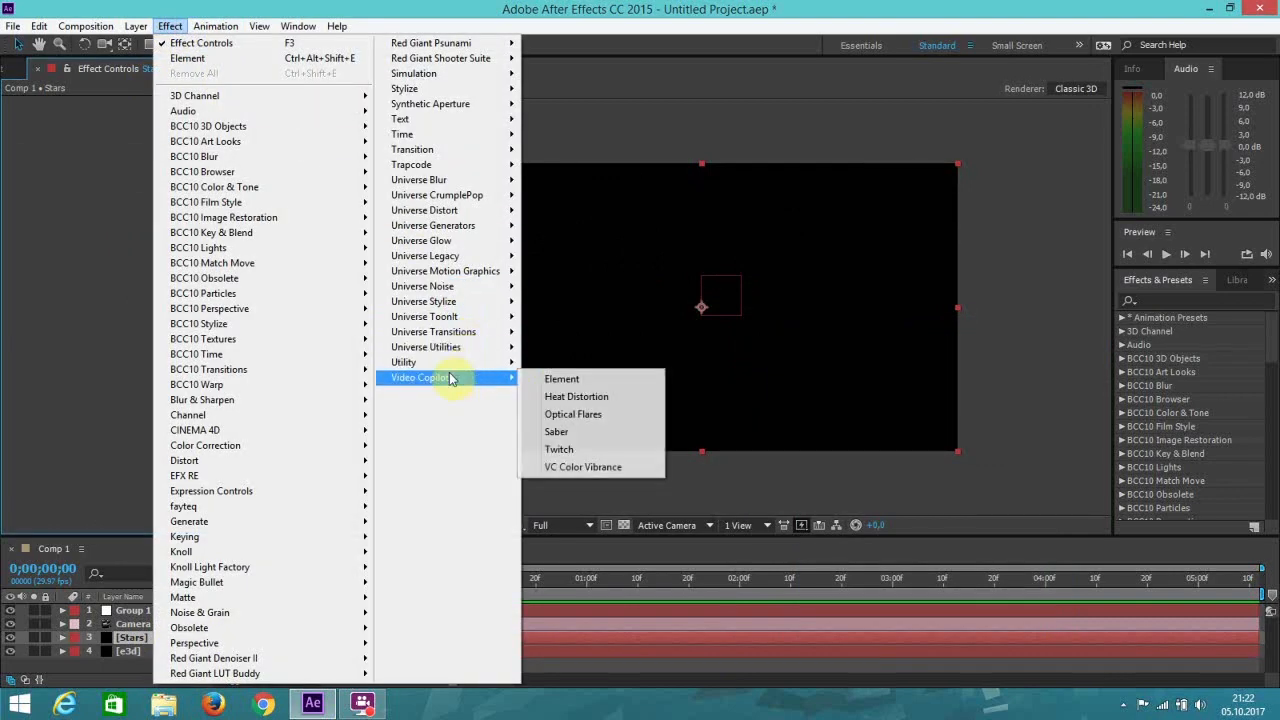
pyautogui.click(558, 380)
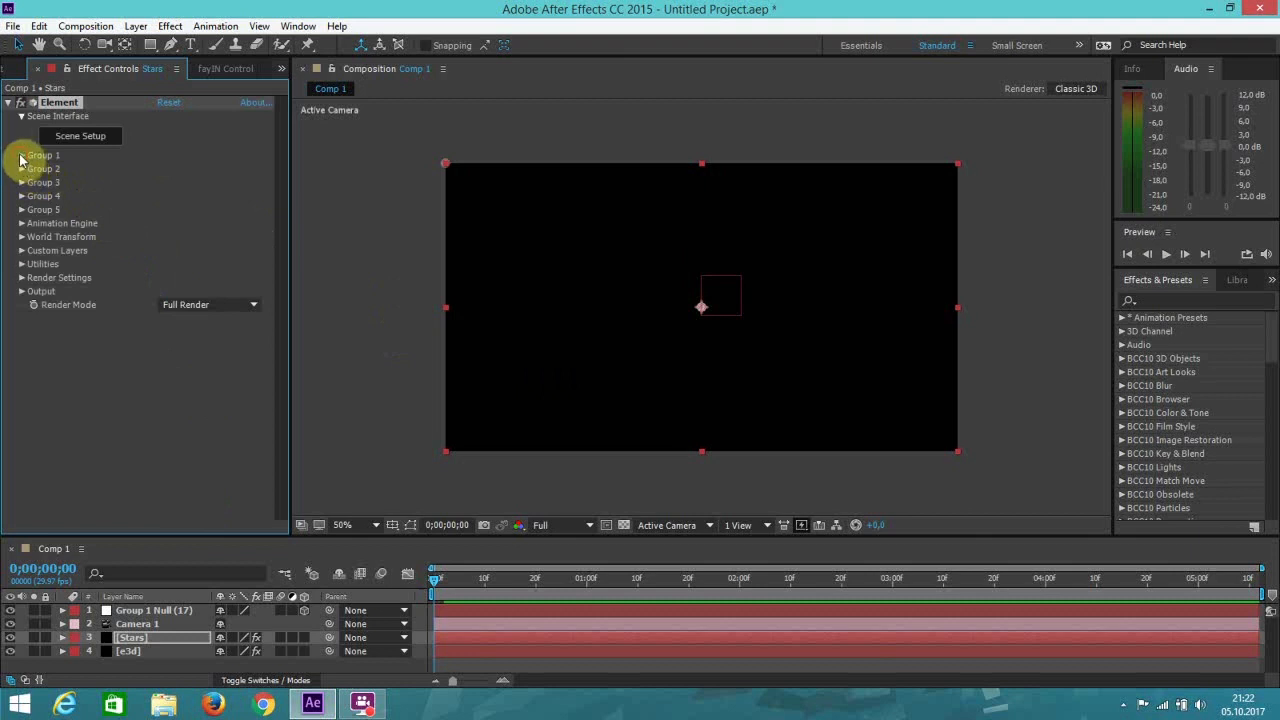
# Hide the e3d layer and set Group 1's Replicator Shape to Sphere in the Stars layer's Element effect.
pyautogui.click(21, 156)
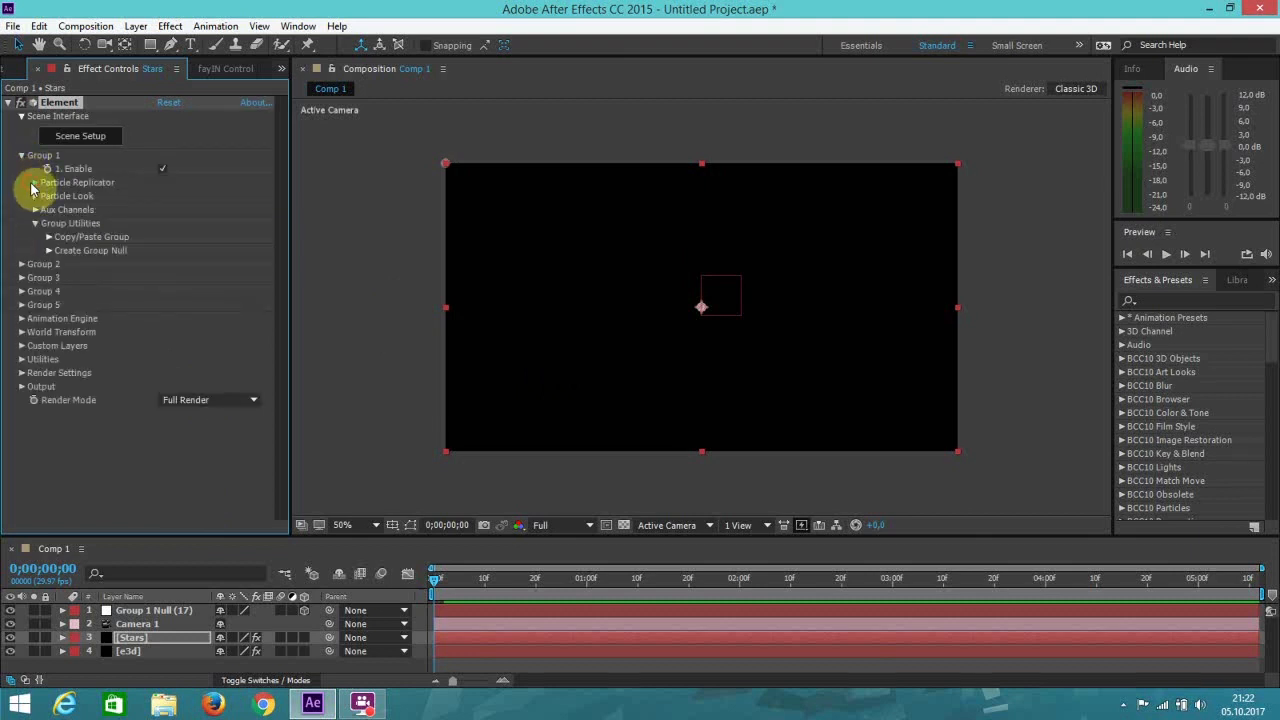
pyautogui.click(34, 184)
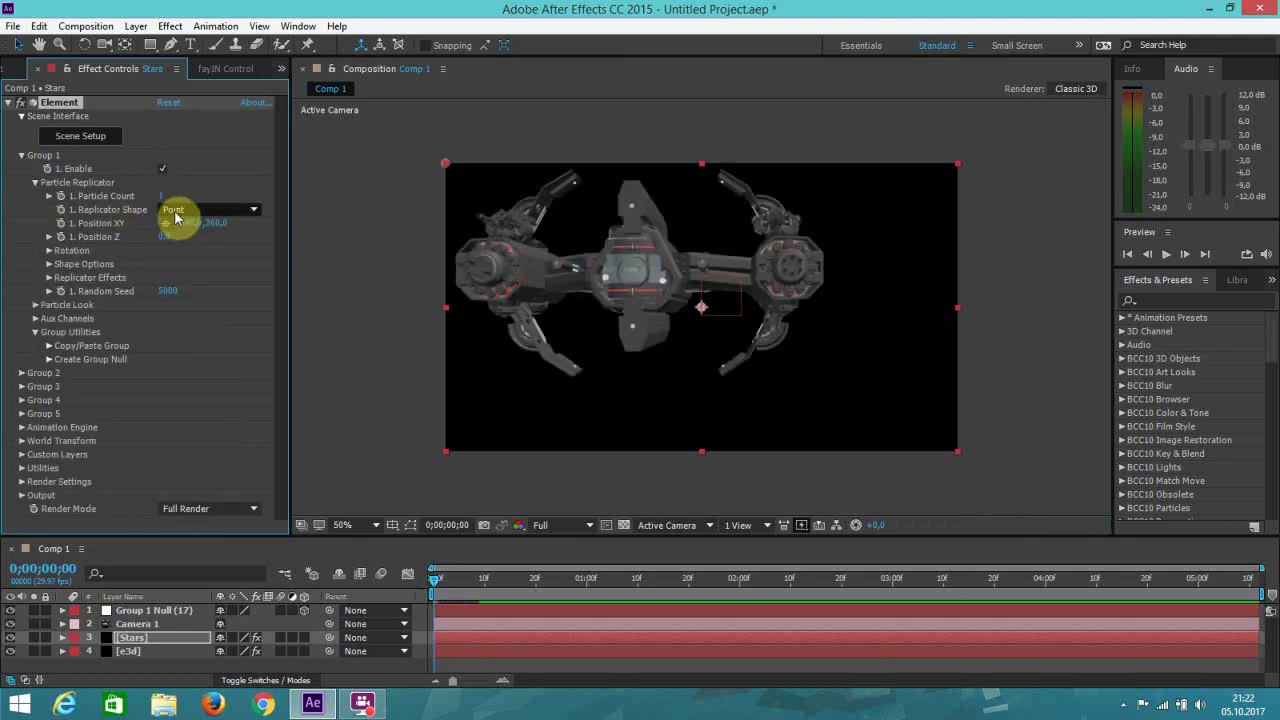
pyautogui.click(10, 652)
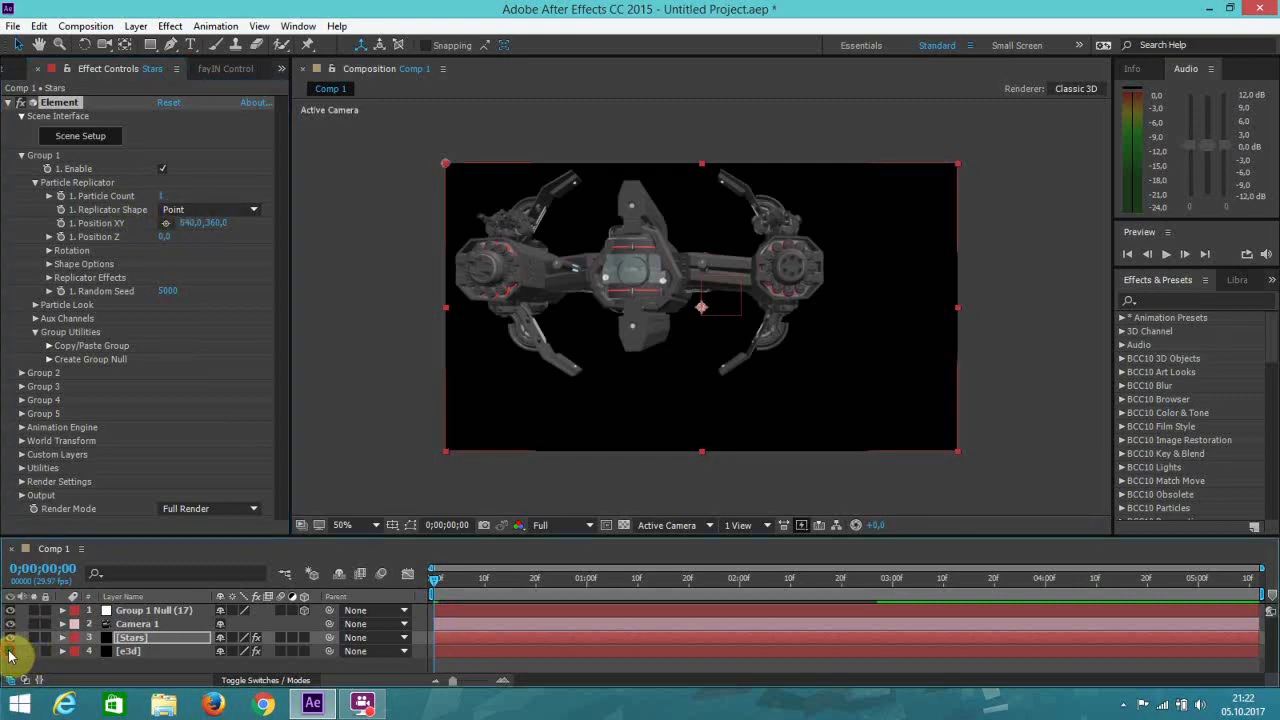
pyautogui.click(197, 211)
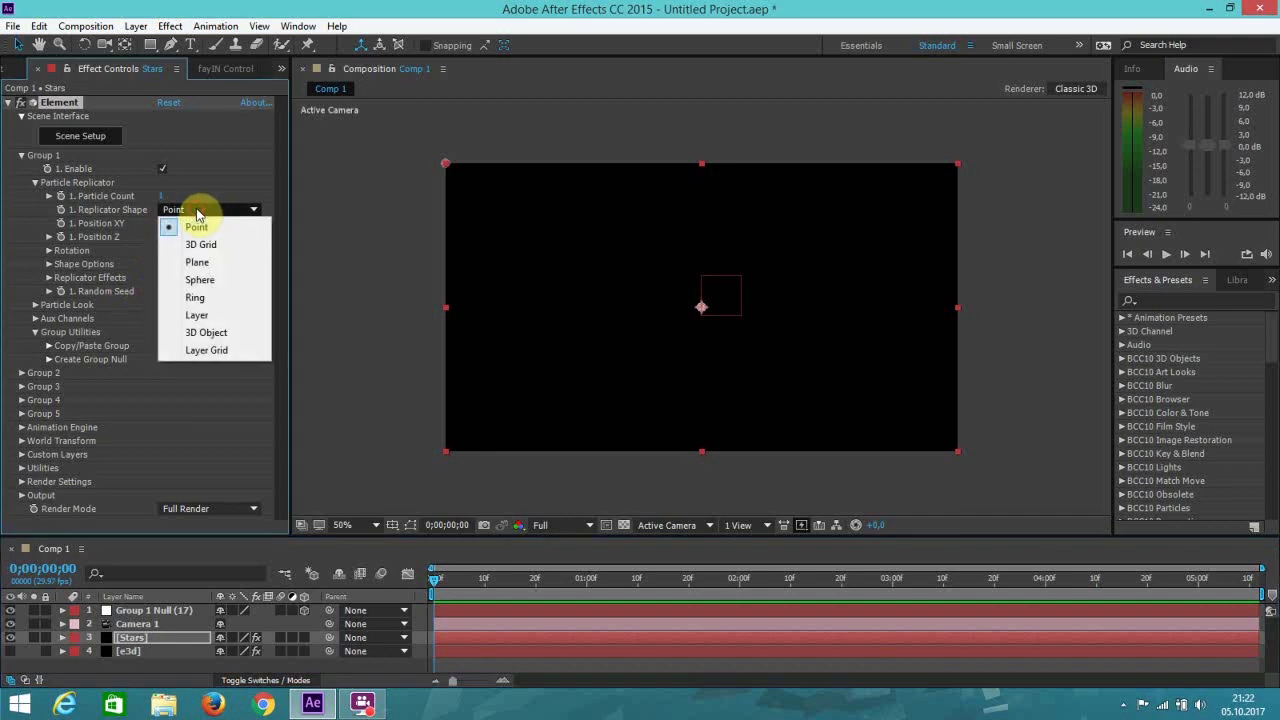
pyautogui.click(203, 280)
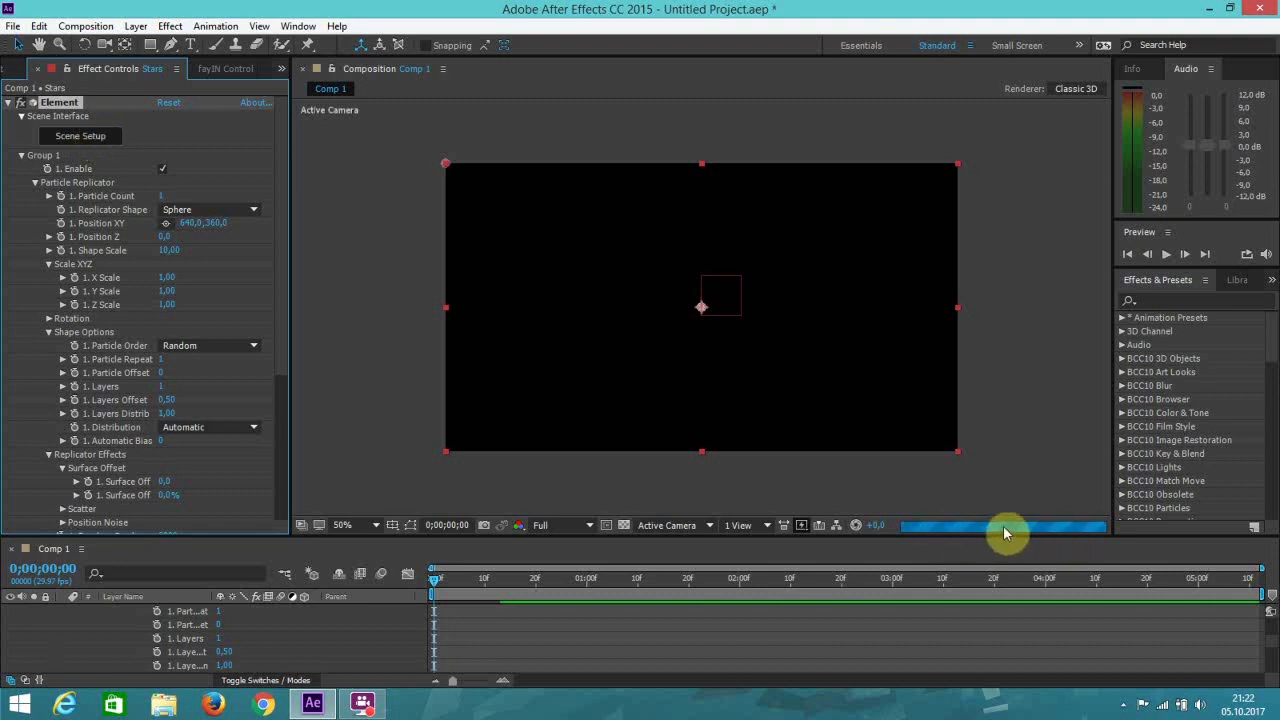
# Create a plane model in the Scene Setup of the Stars layer's Element effect.
pyautogui.click(105, 143)
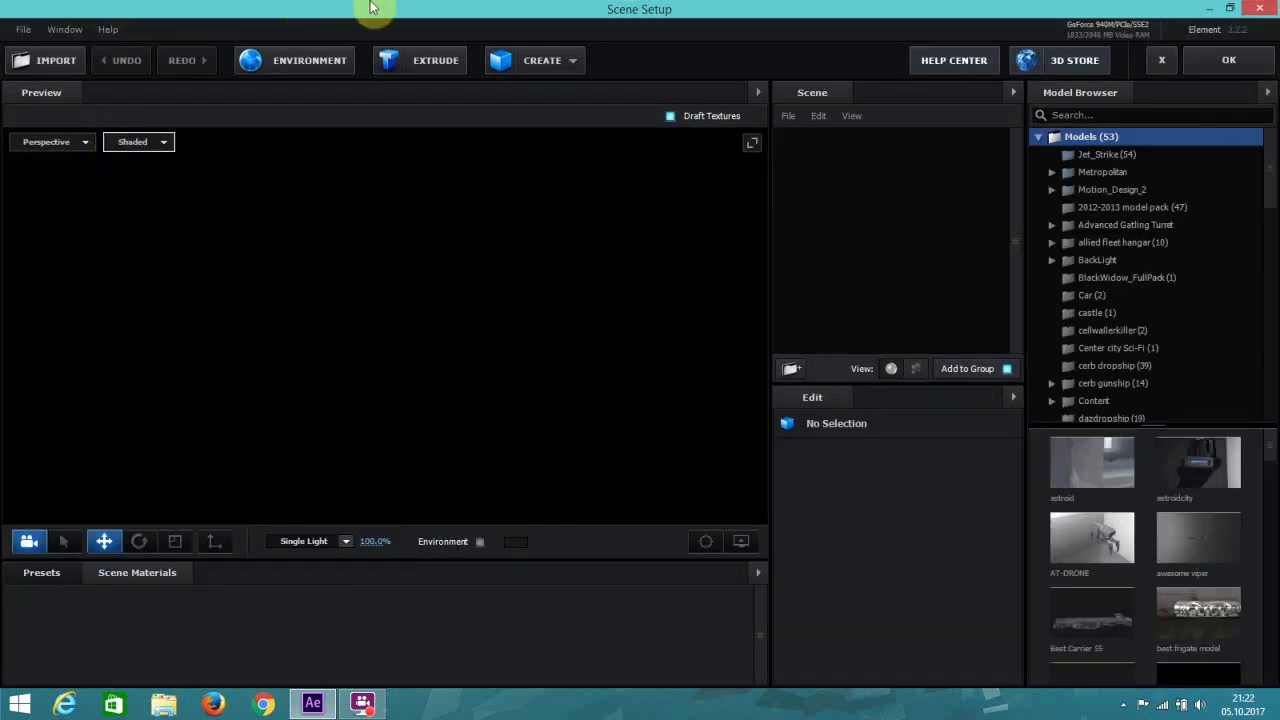
pyautogui.click(577, 58)
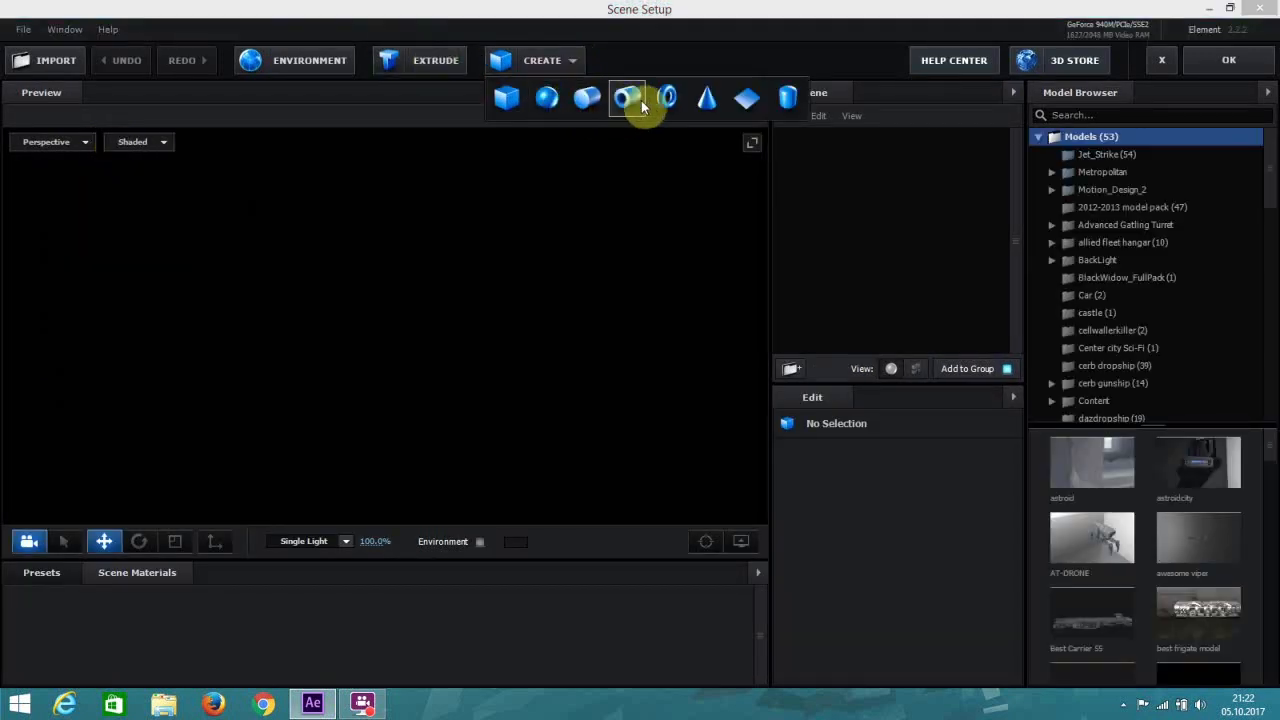
pyautogui.click(740, 100)
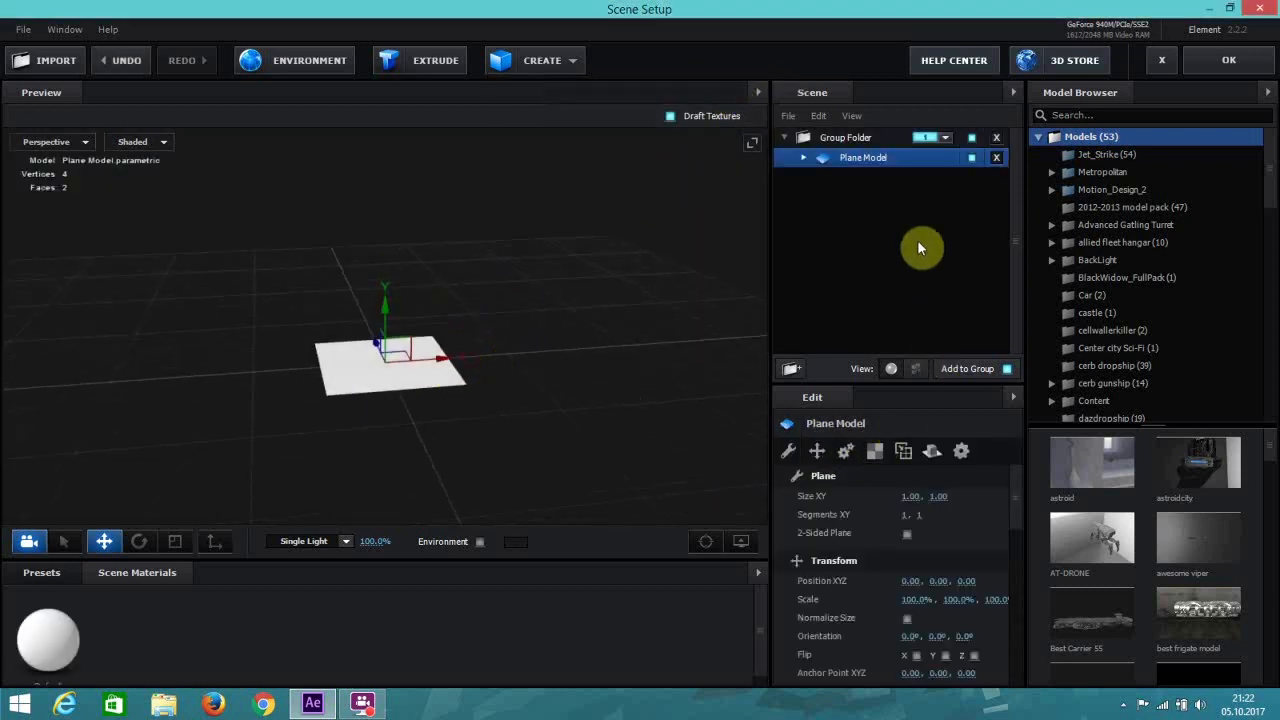
# Set the plane model's scale to 20% on all axes and its X orientation to 90°.
pyautogui.click(915, 600)
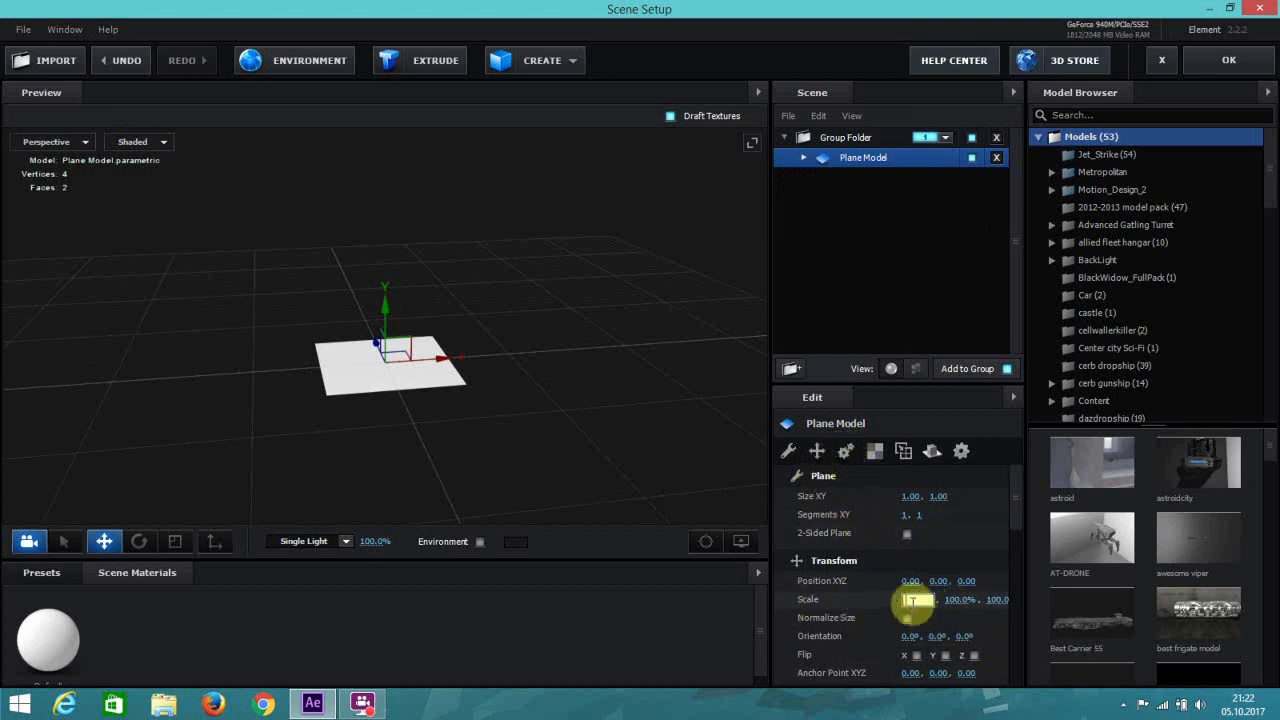
pyautogui.write('20')
pyautogui.press('Return')
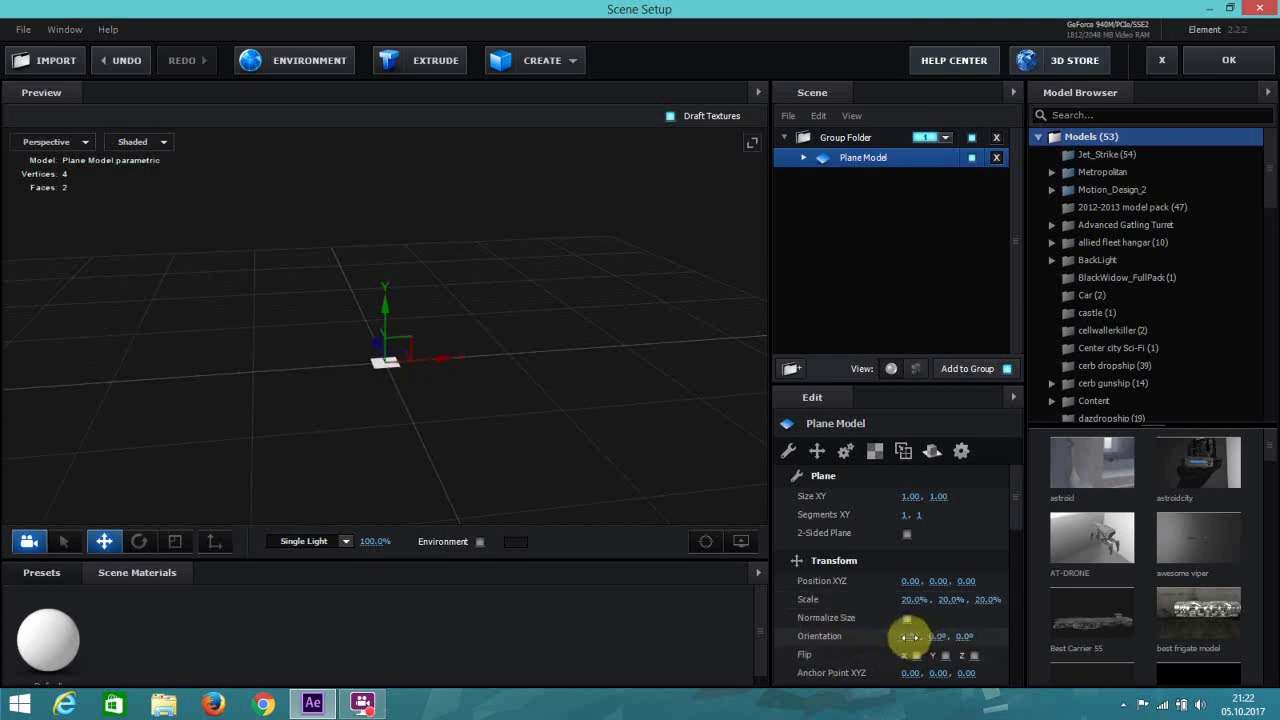
pyautogui.click(908, 637)
pyautogui.write('90')
pyautogui.press('Return')
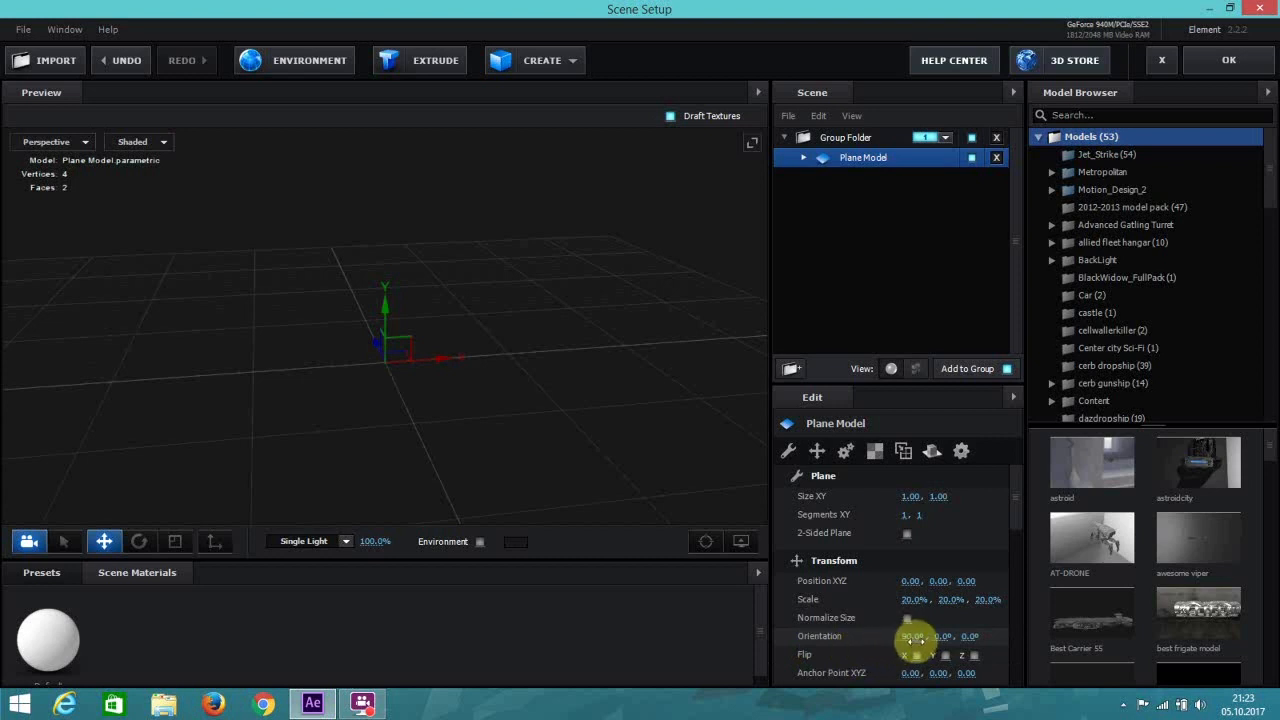
pyautogui.moveTo(419, 452); pyautogui.dragTo(647, 439)
pyautogui.moveTo(393, 365); pyautogui.dragTo(421, 411)
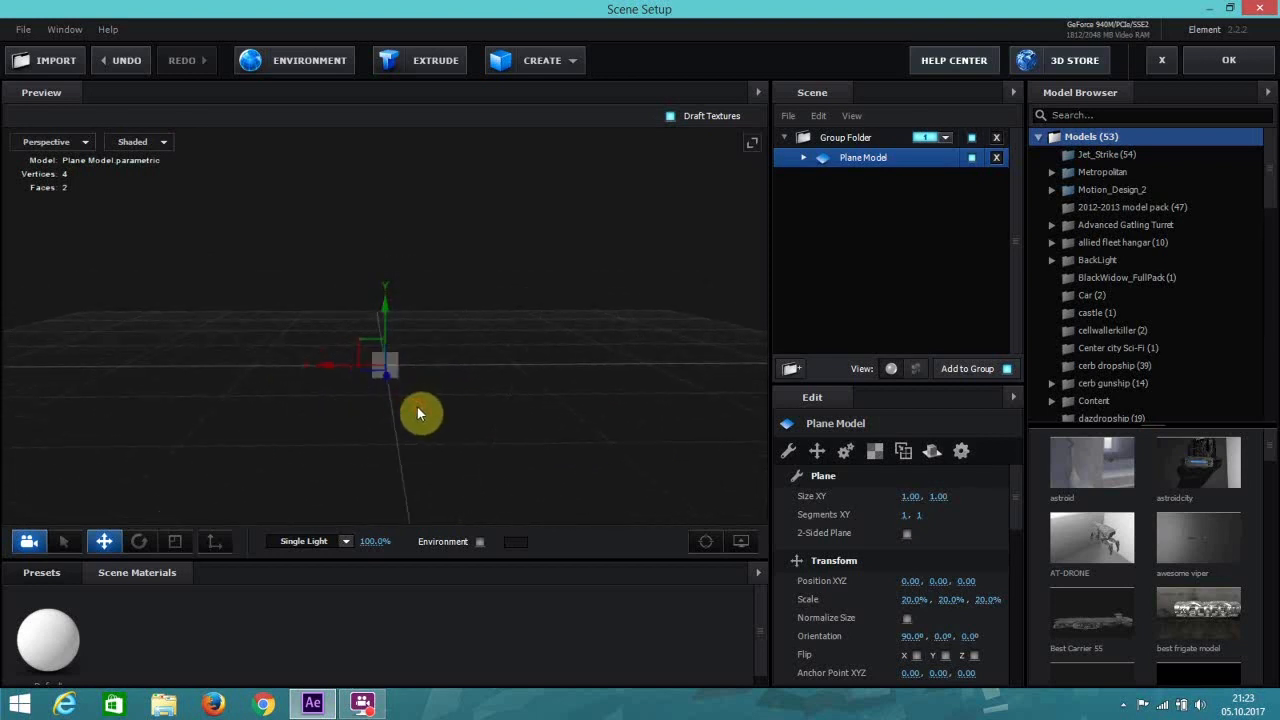
# Set the Illumination Intensity of the plane's Default material to 100% and accept the scene setup.
pyautogui.click(800, 157)
pyautogui.click(871, 179)
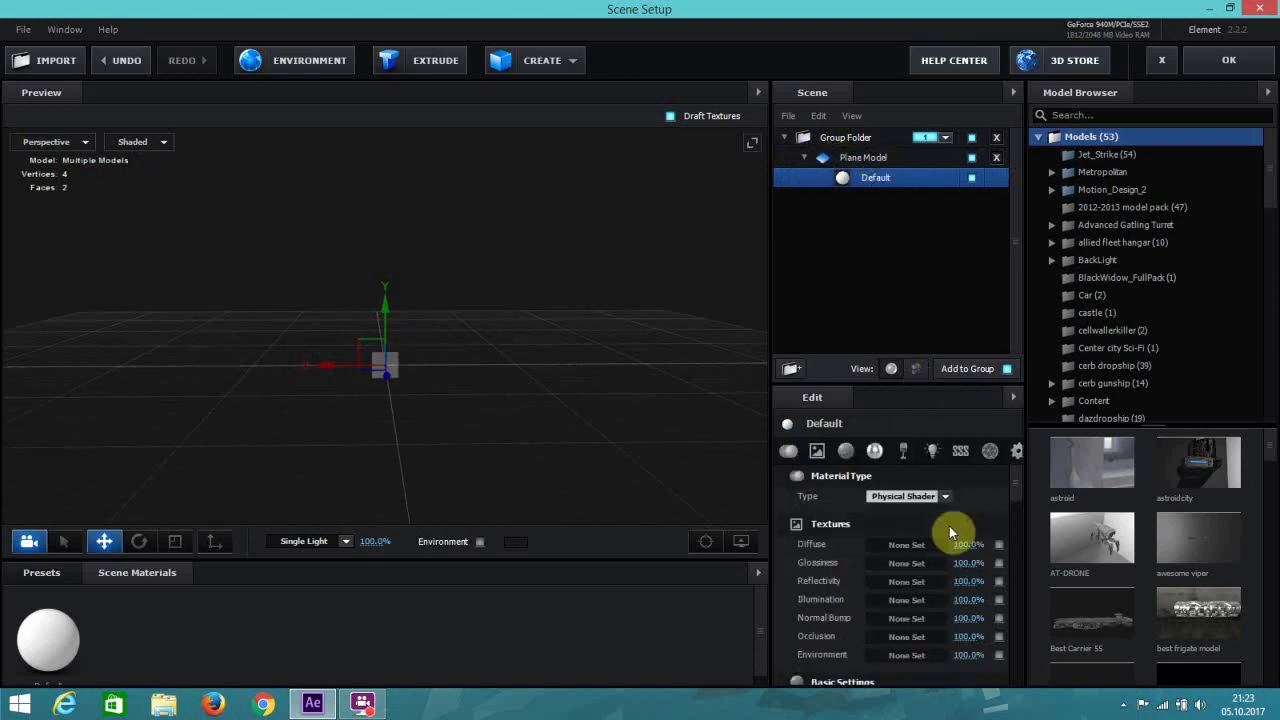
pyautogui.moveTo(1014, 481); pyautogui.dragTo(1014, 560)
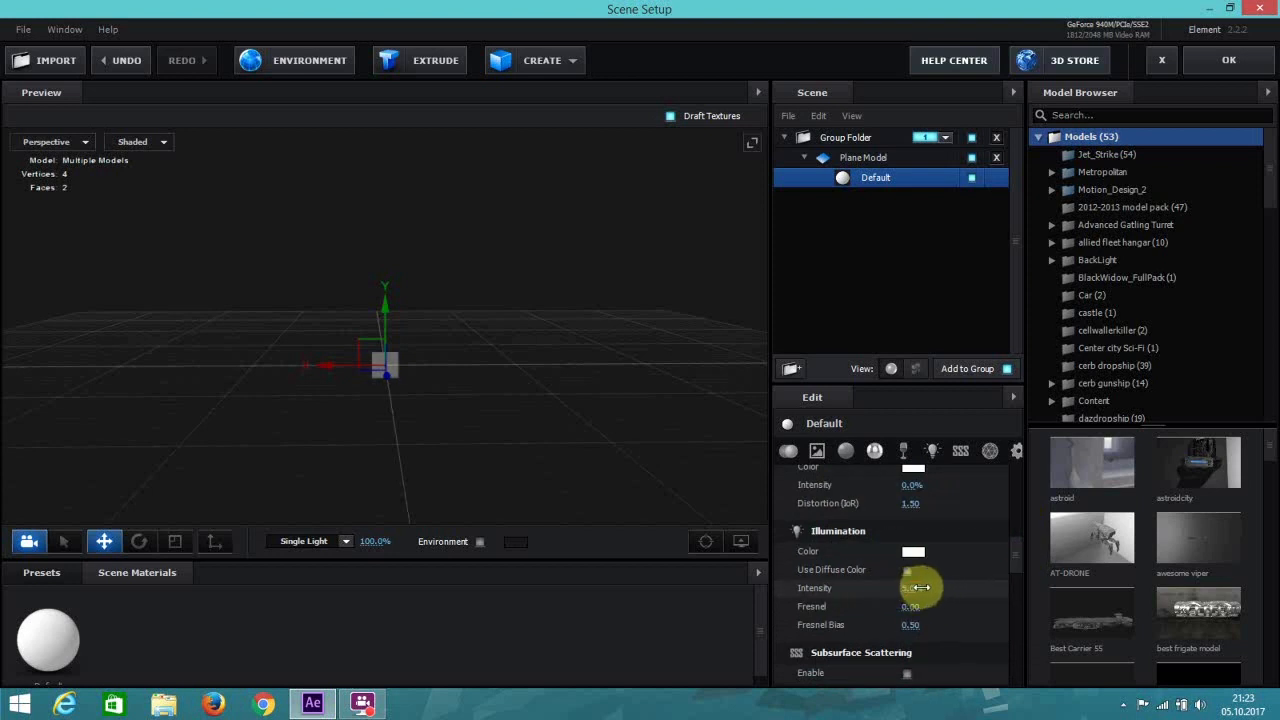
pyautogui.click(907, 588)
pyautogui.write('100')
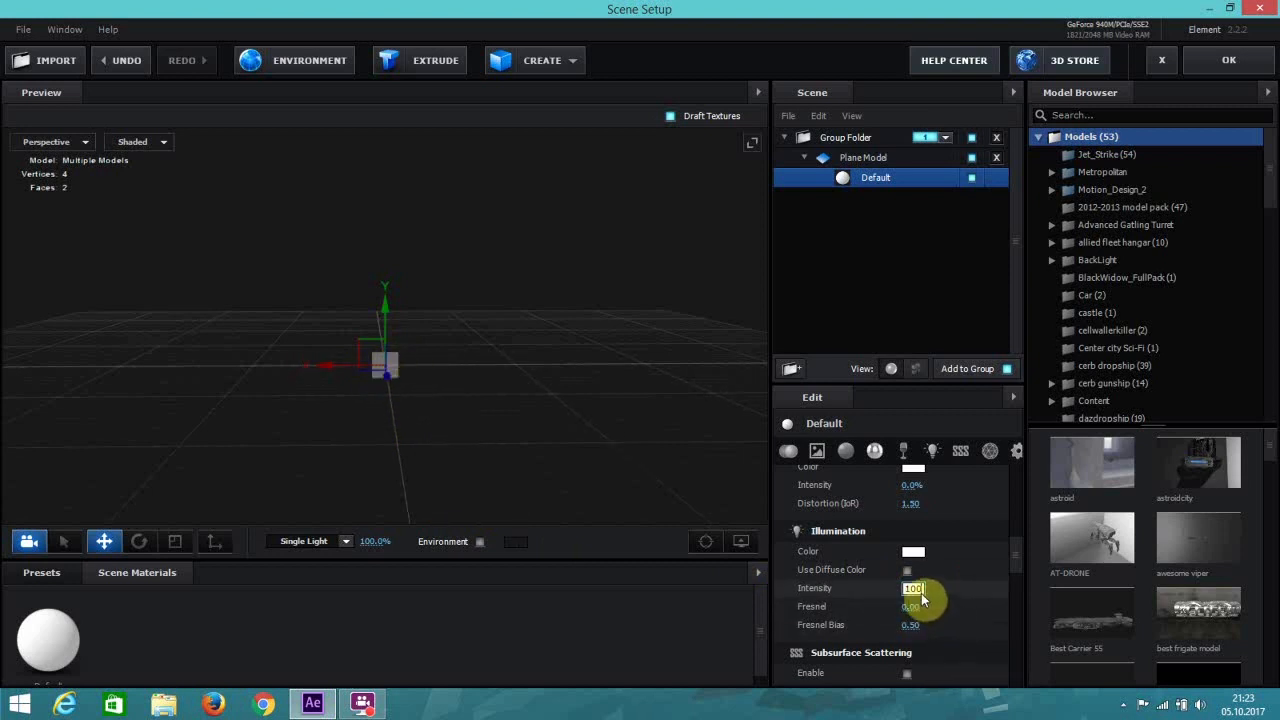
pyautogui.moveTo(615, 509); pyautogui.dragTo(468, 466)
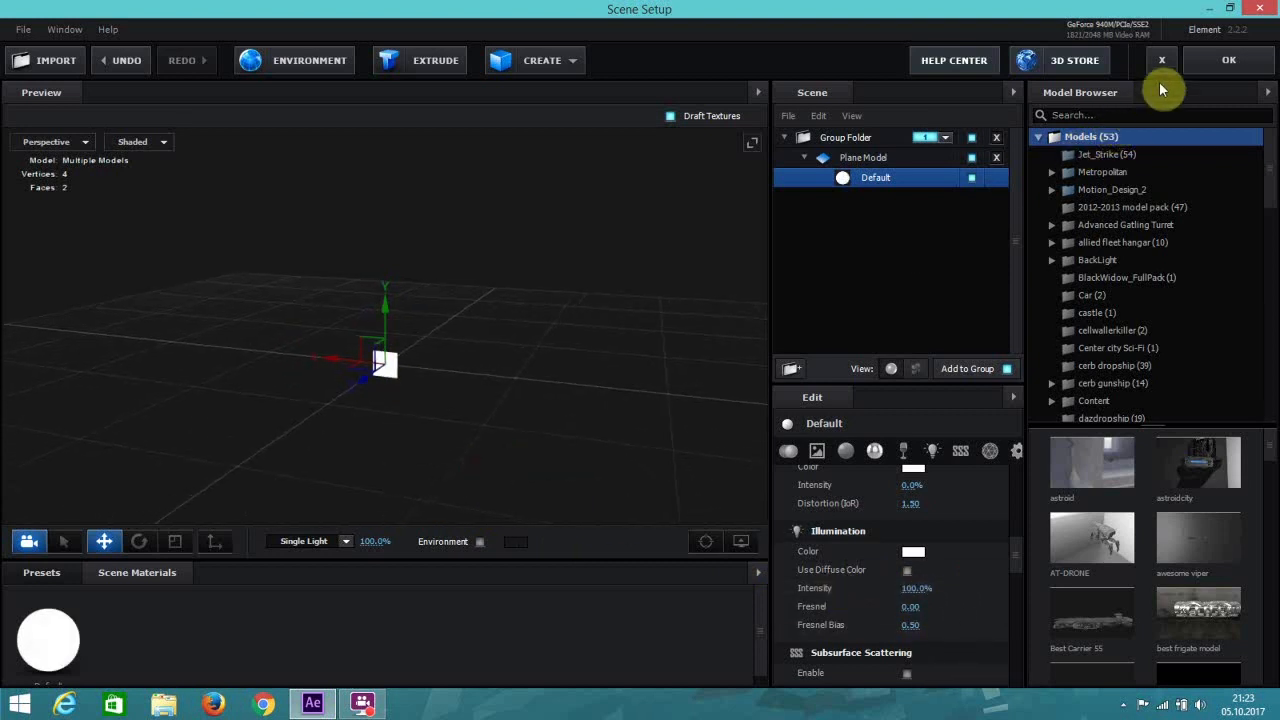
pyautogui.click(1210, 63)
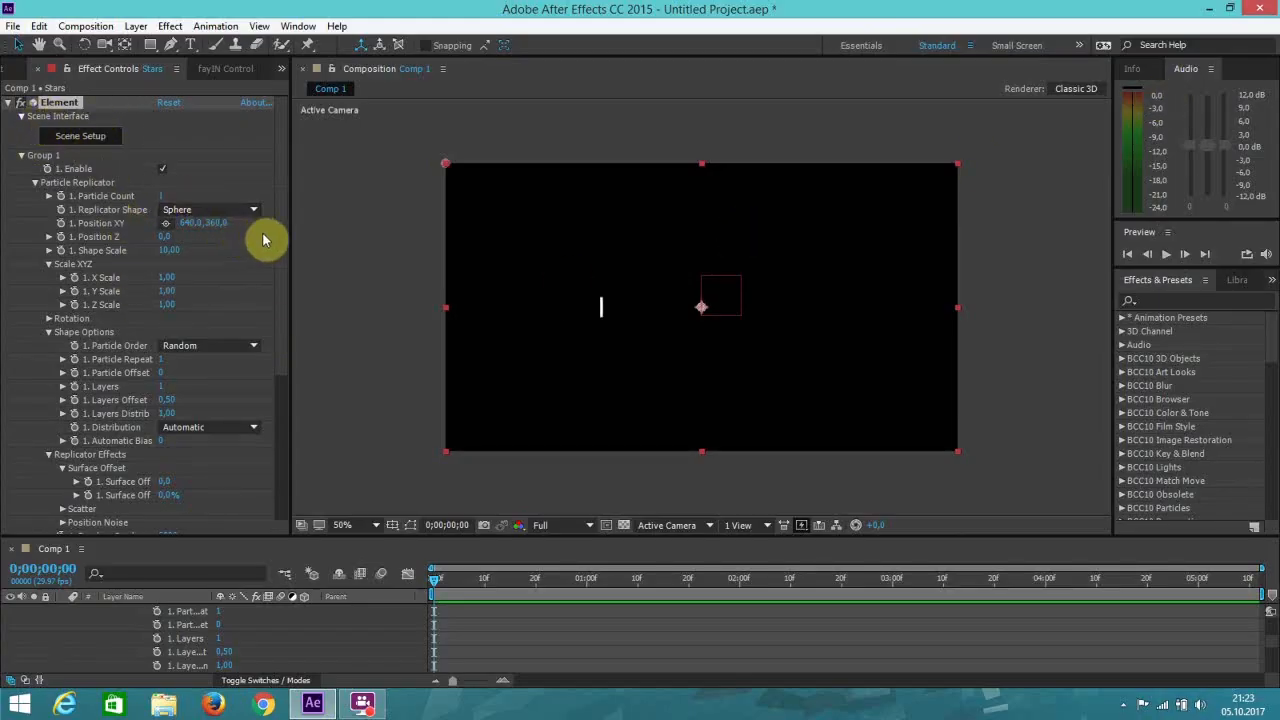
# Set Group 1's Particle Count to 20000 and its Shape Scale to 200.
pyautogui.moveTo(281, 278); pyautogui.dragTo(289, 249)
pyautogui.click(162, 197)
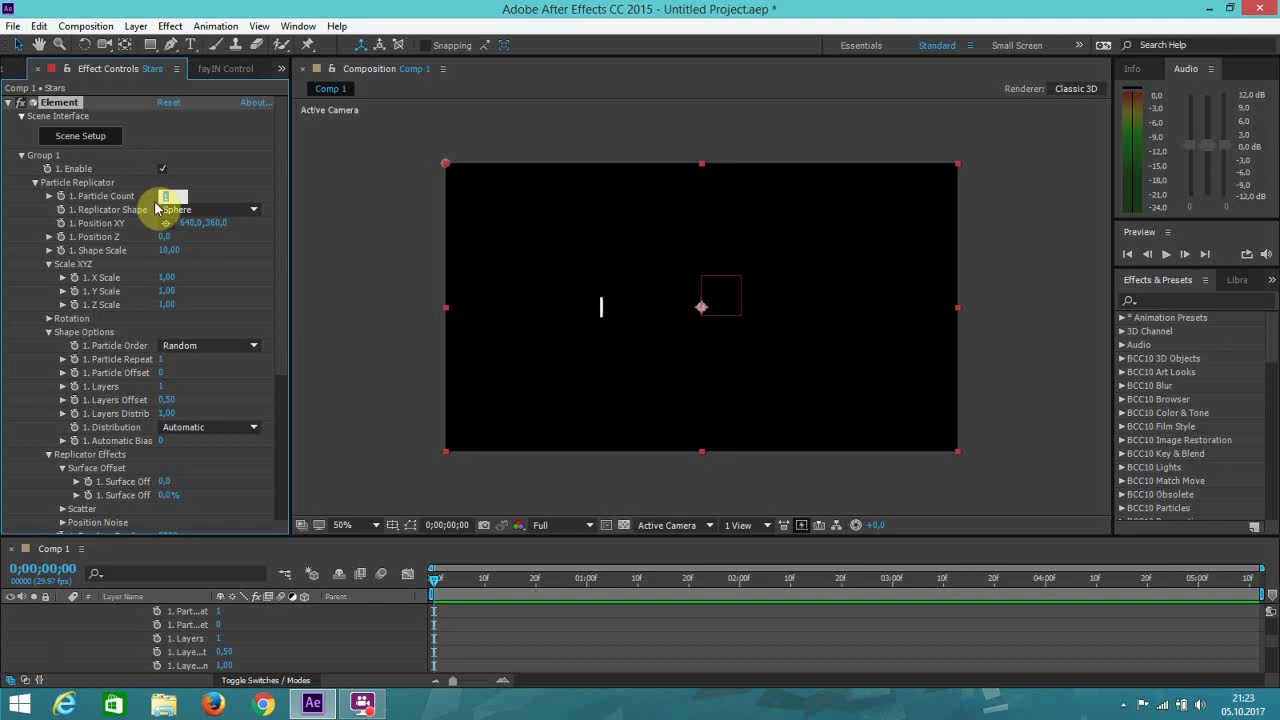
pyautogui.write('2000')
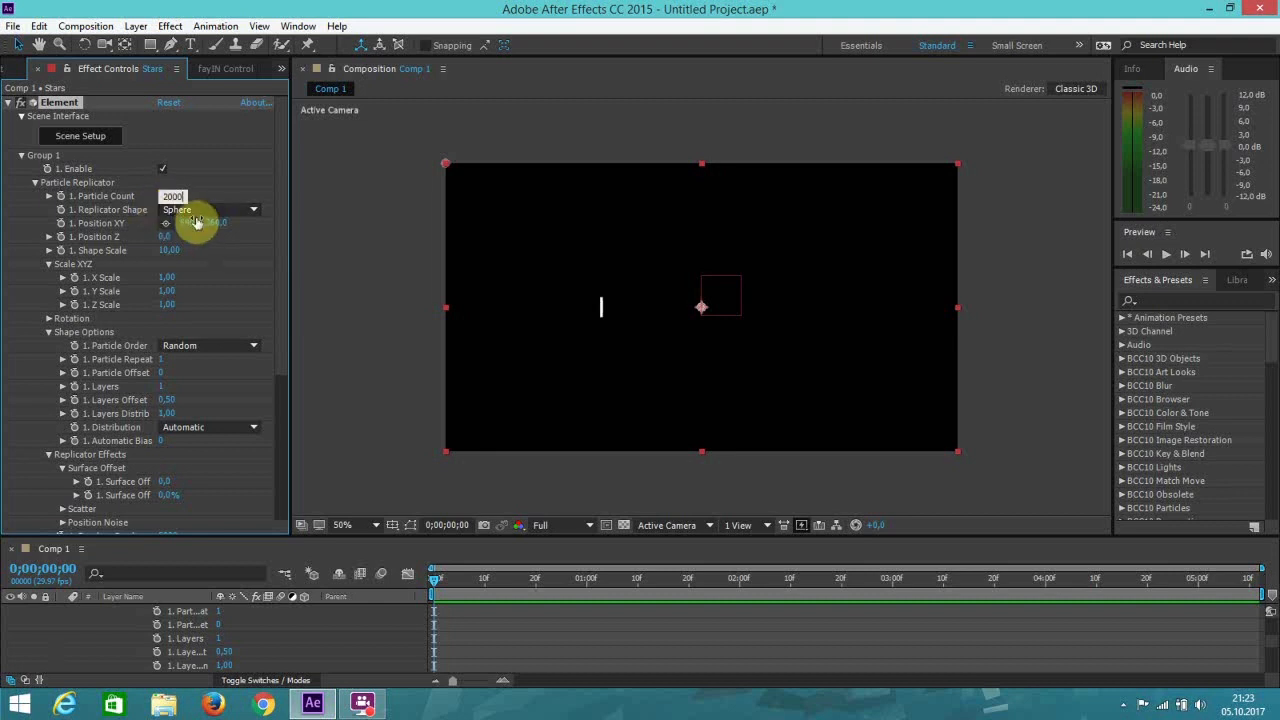
pyautogui.write('0')
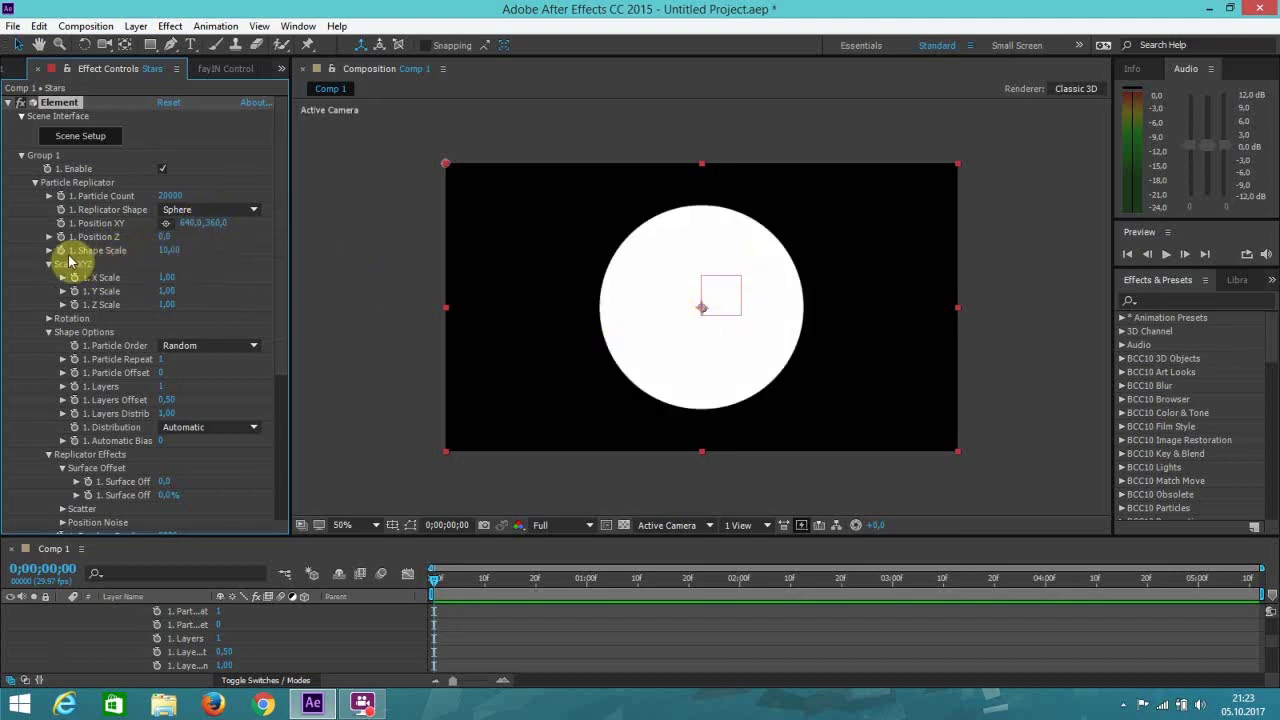
pyautogui.write('200')
pyautogui.click(171, 259)
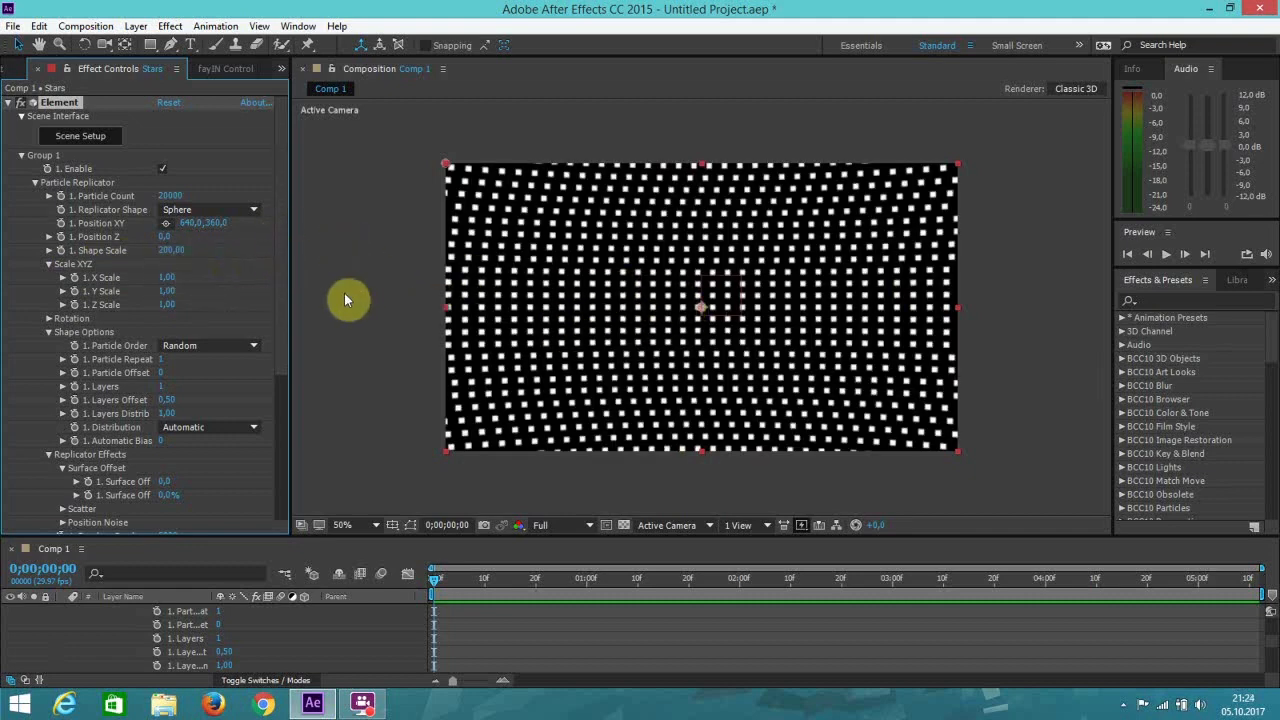
# Set the Particle Size to 4 in Group 1's Particle Look settings.
pyautogui.scroll(-3, 283, 267)
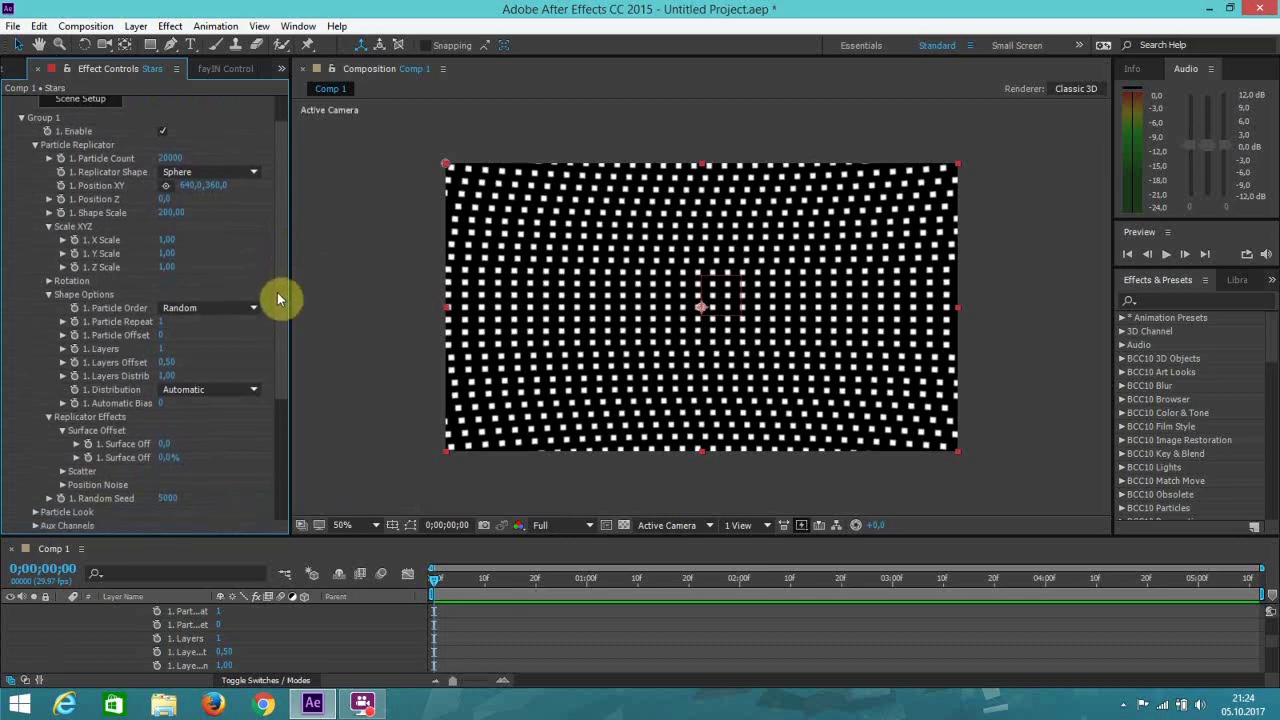
pyautogui.scroll(-6, 271, 321)
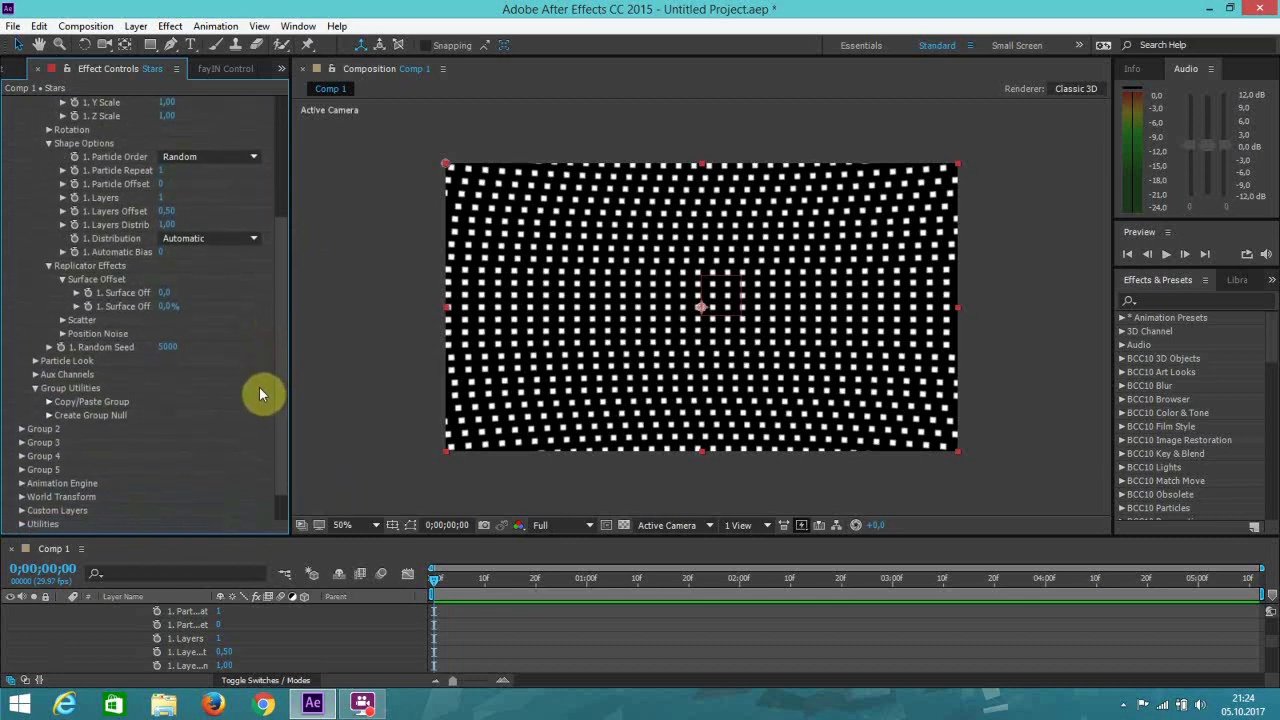
pyautogui.scroll(-1, 258, 396)
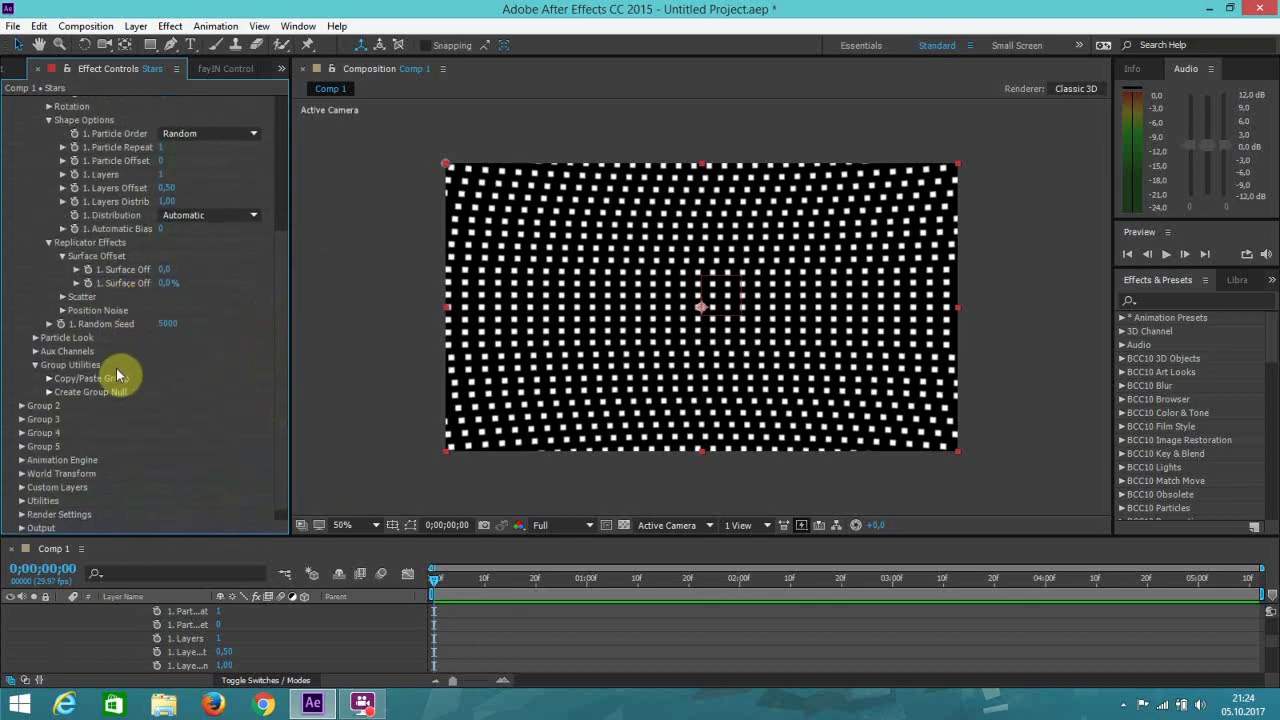
pyautogui.click(35, 339)
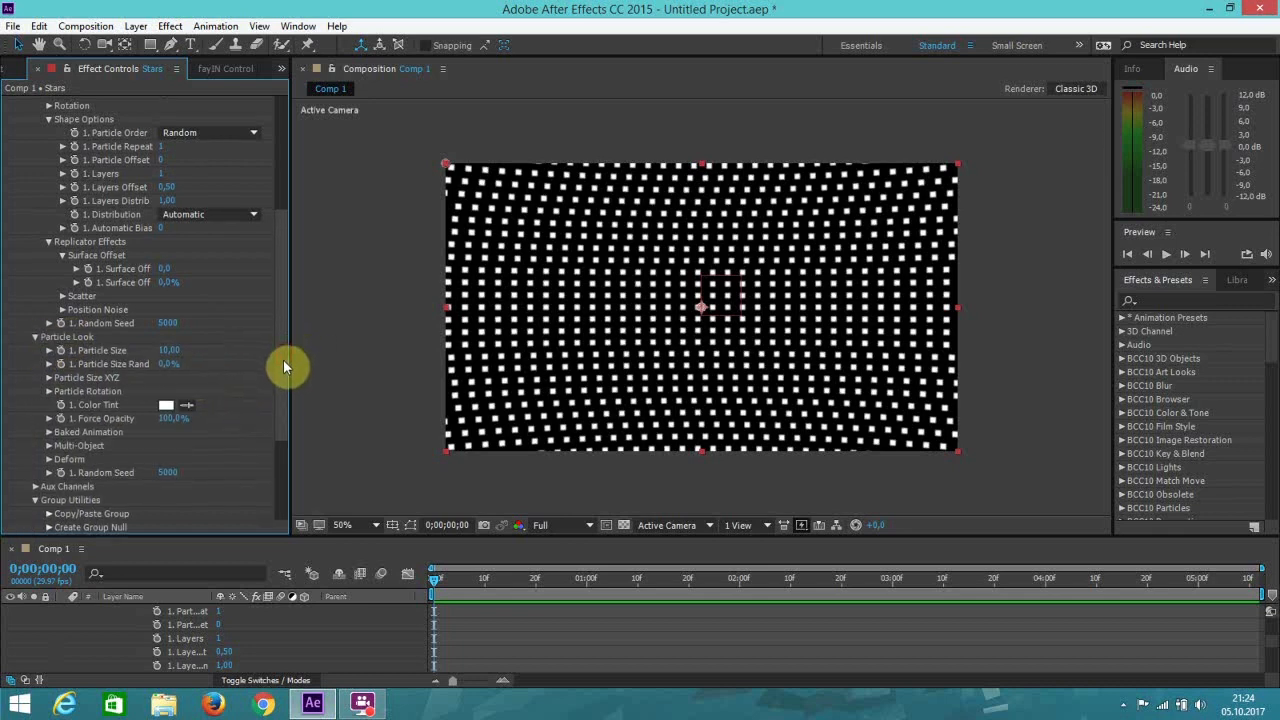
pyautogui.scroll(-1, 286, 362)
pyautogui.click(172, 331)
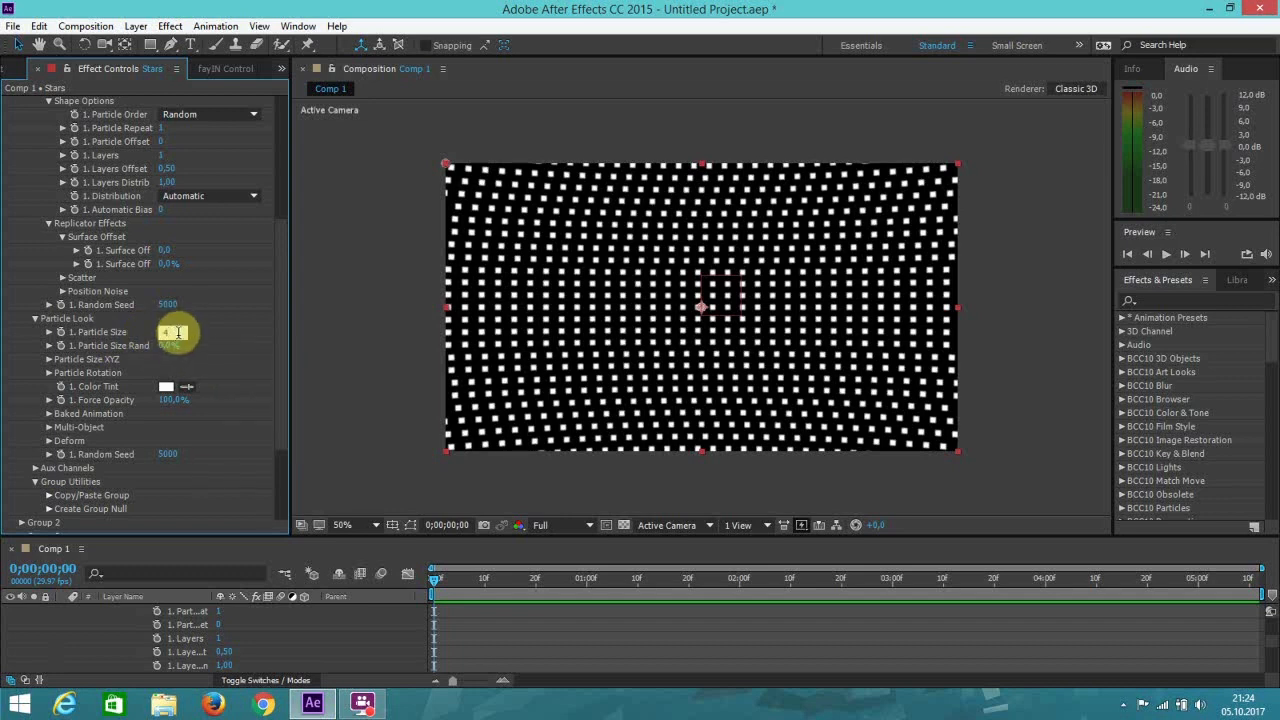
pyautogui.write('4')
pyautogui.press('Return')
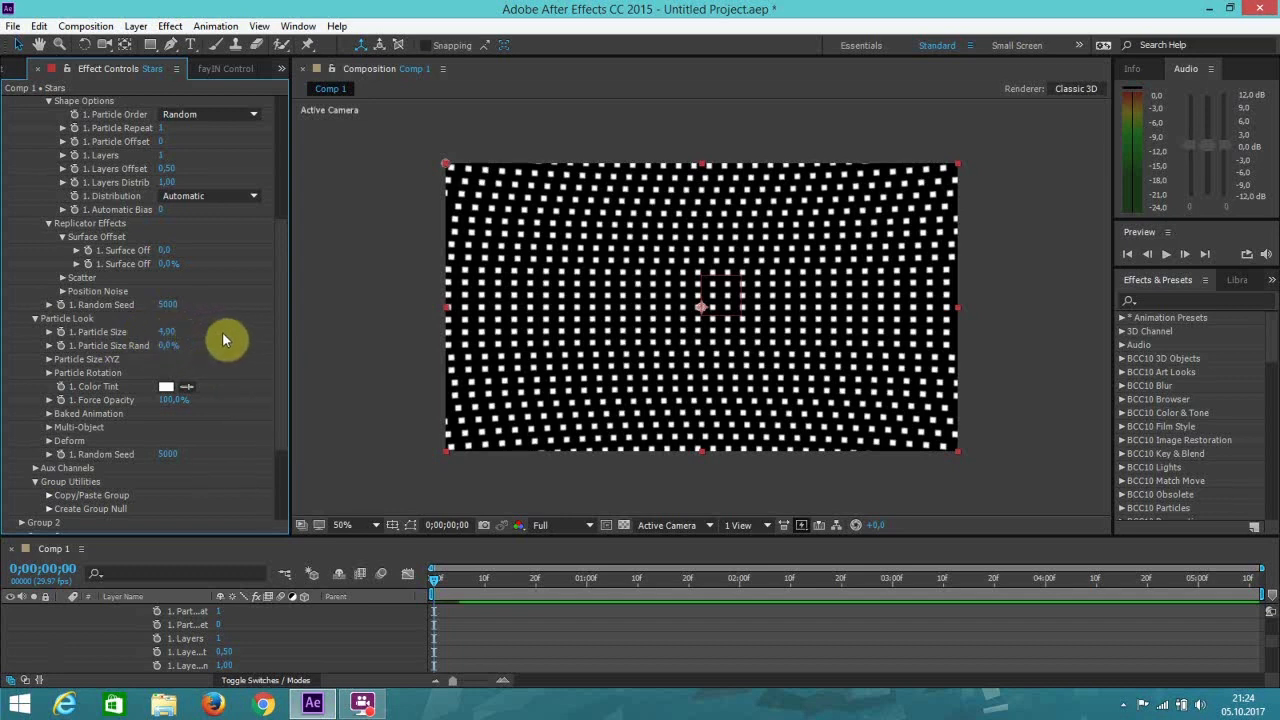
pyautogui.scroll(-1, 285, 328)
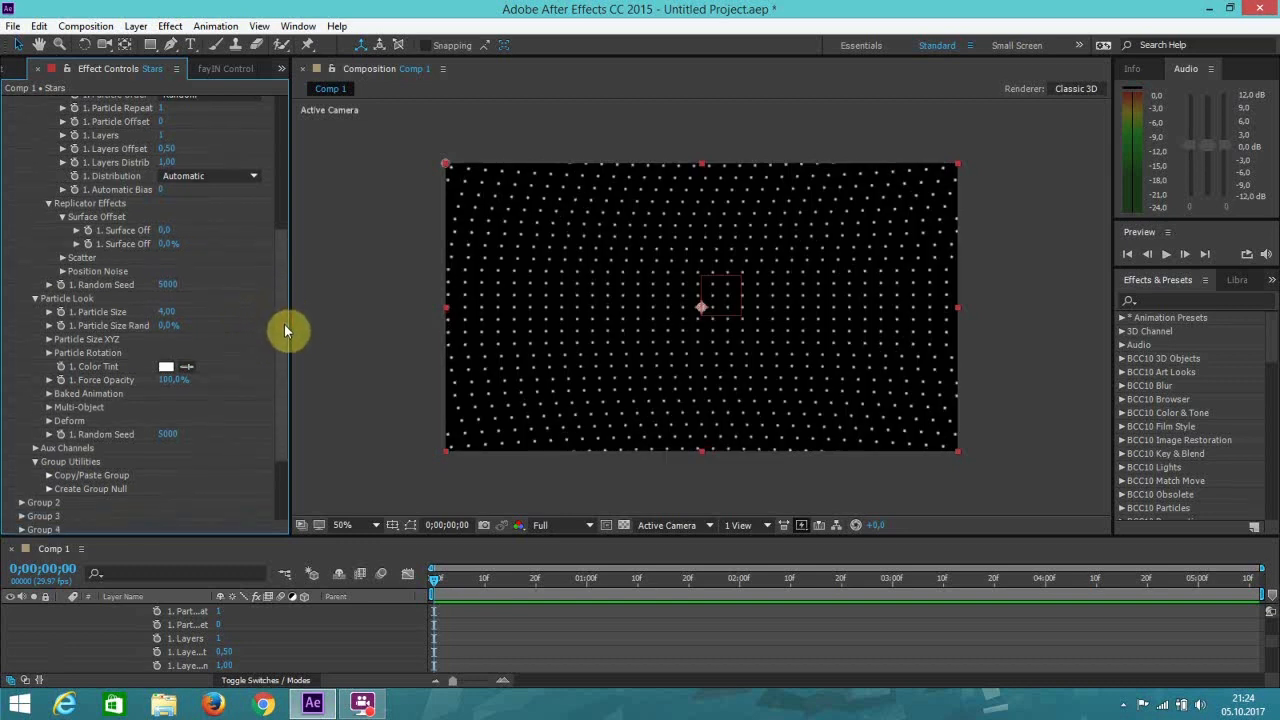
pyautogui.scroll(-1, 282, 328)
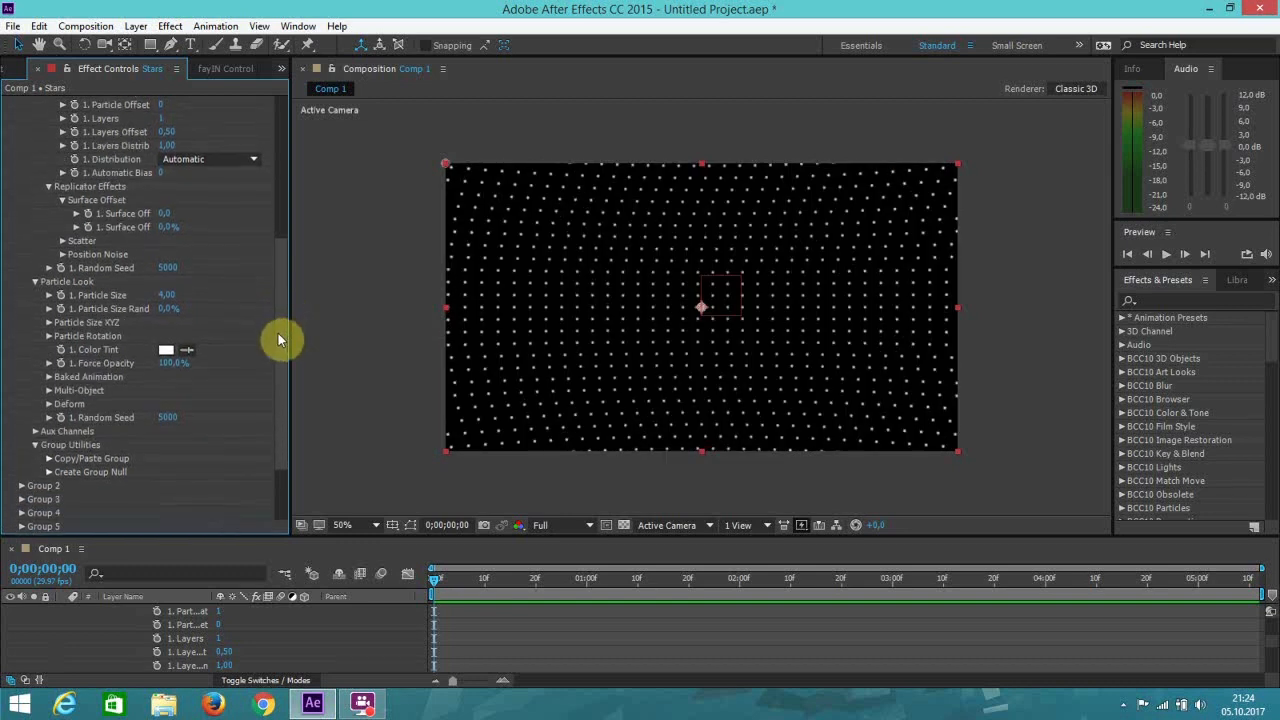
pyautogui.click(49, 377)
pyautogui.click(49, 377)
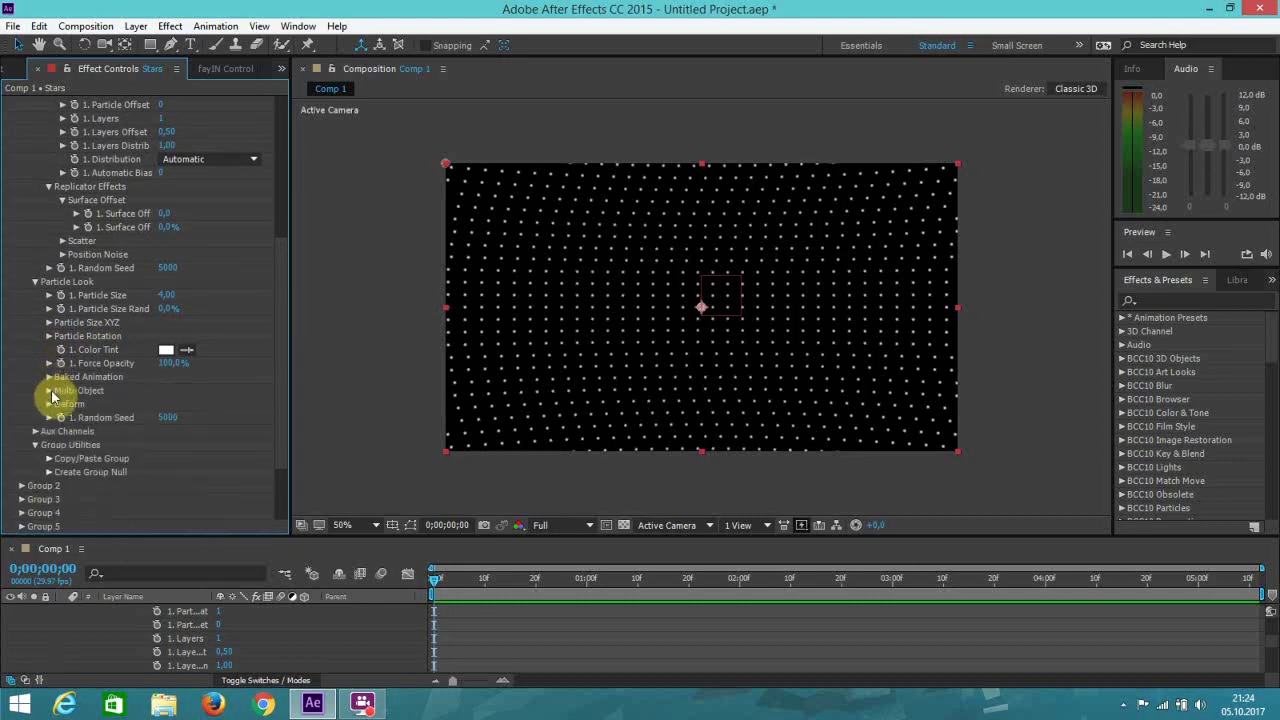
pyautogui.click(49, 391)
pyautogui.click(49, 391)
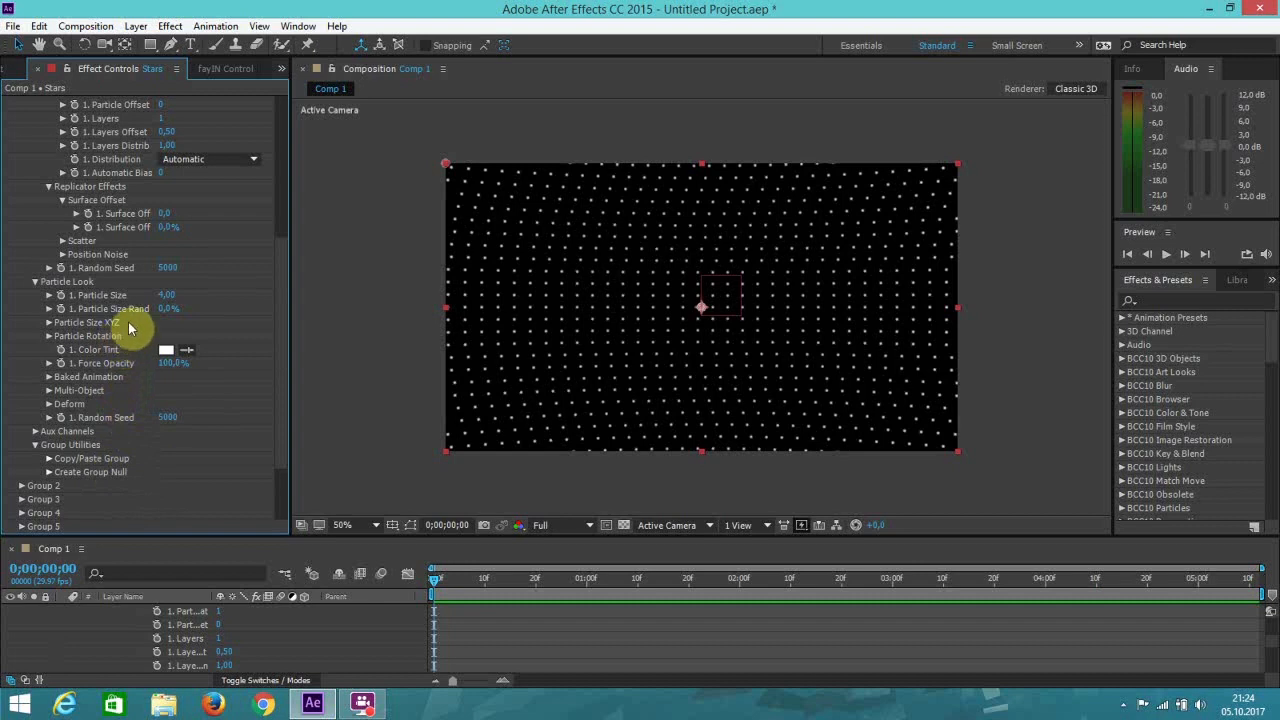
# Scatter the Group 1 particles, trying a Scatter value of 400 and settling on 200.
pyautogui.click(61, 242)
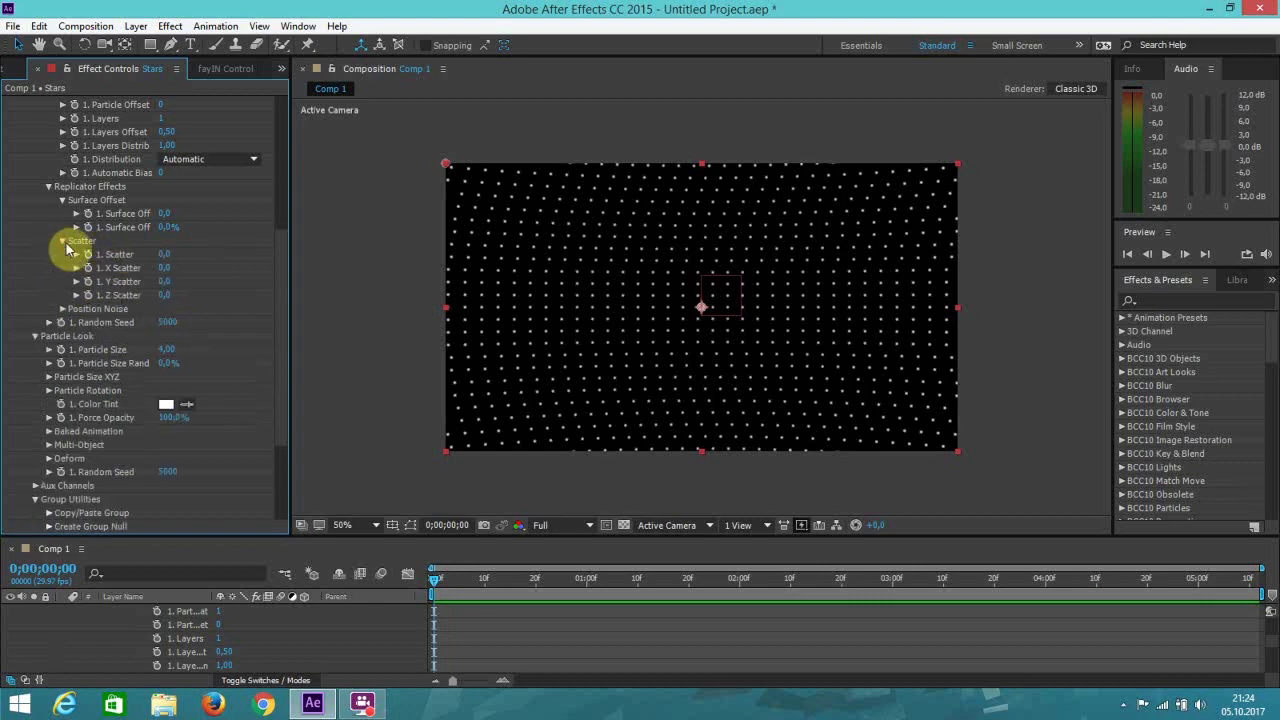
pyautogui.click(166, 254)
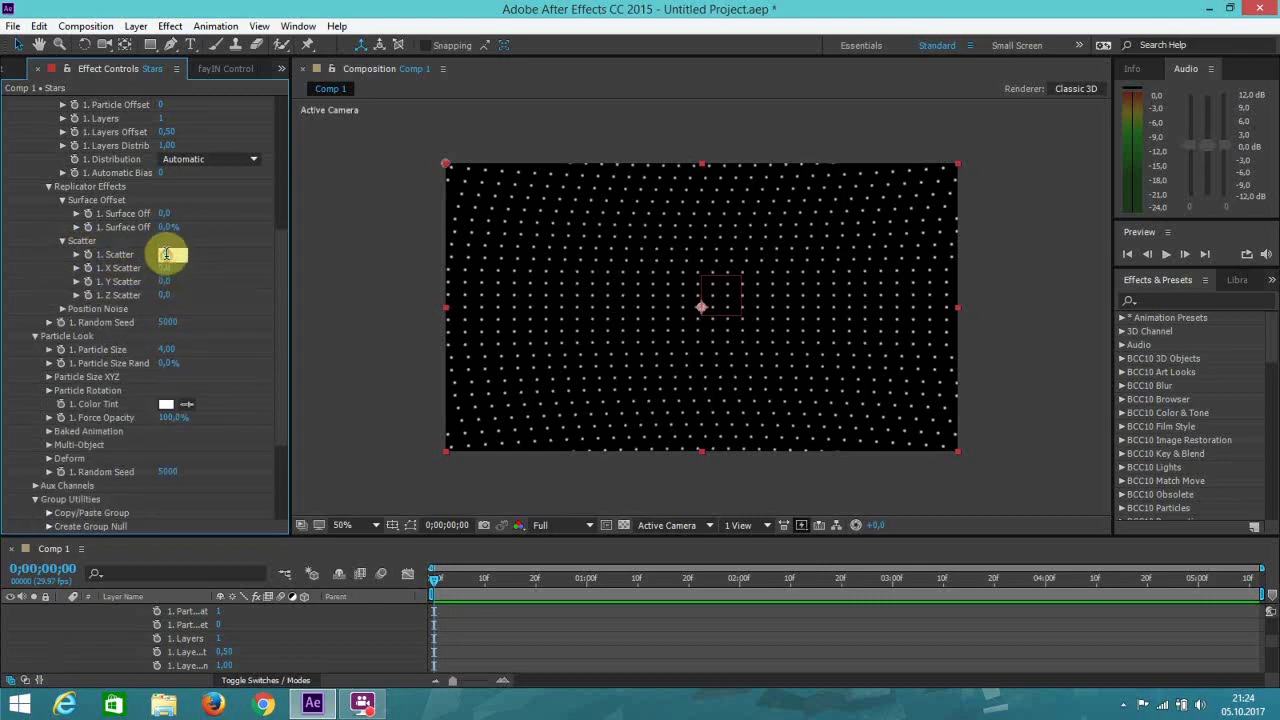
pyautogui.write('200')
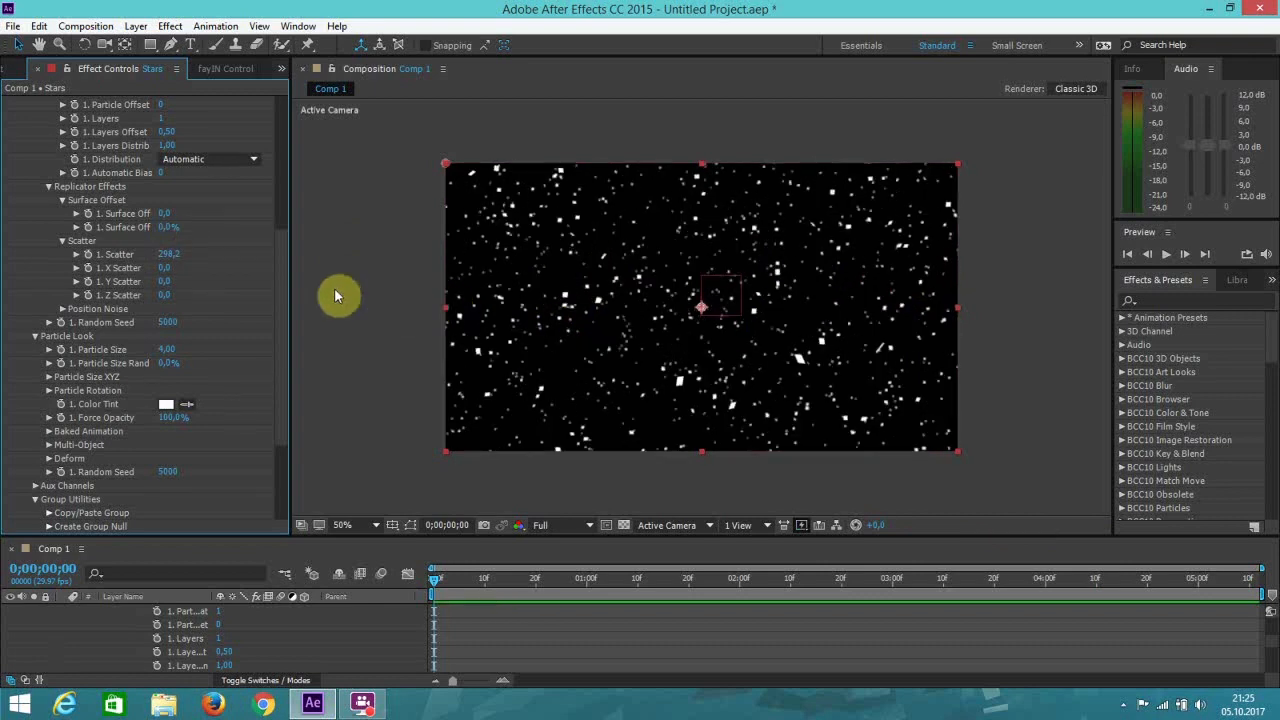
pyautogui.write('4')
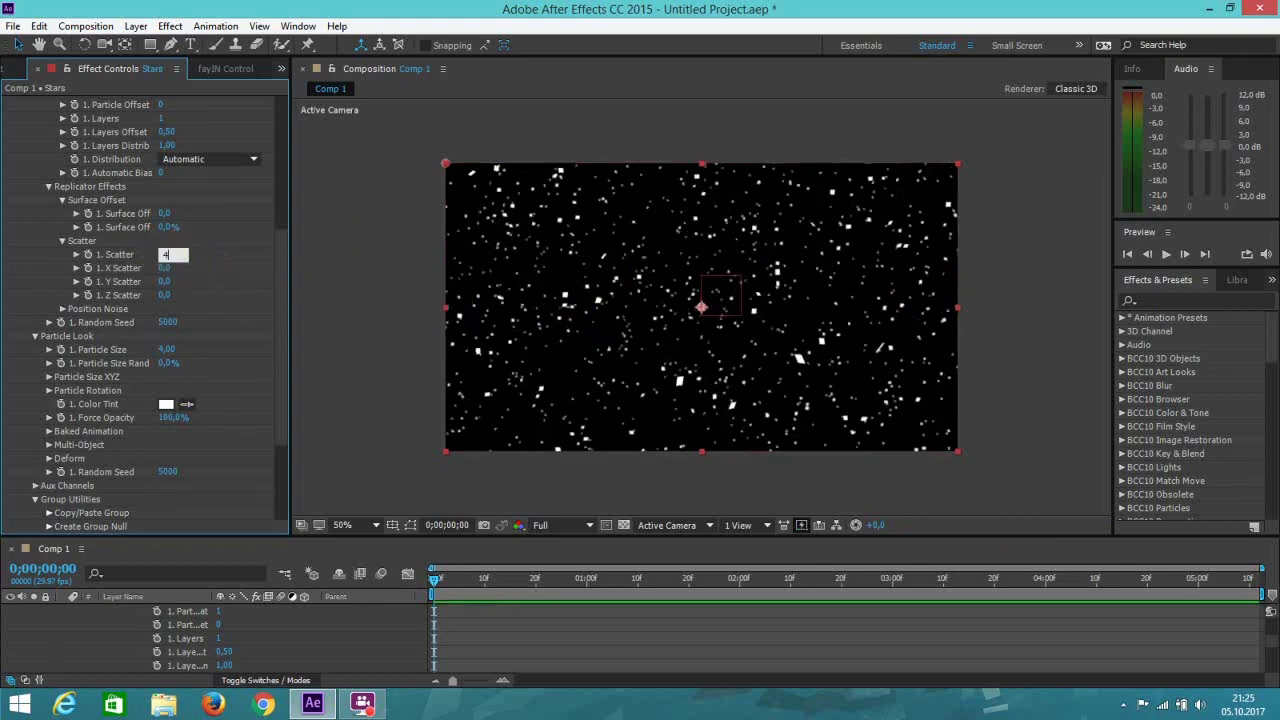
pyautogui.write('00')
pyautogui.click(224, 278)
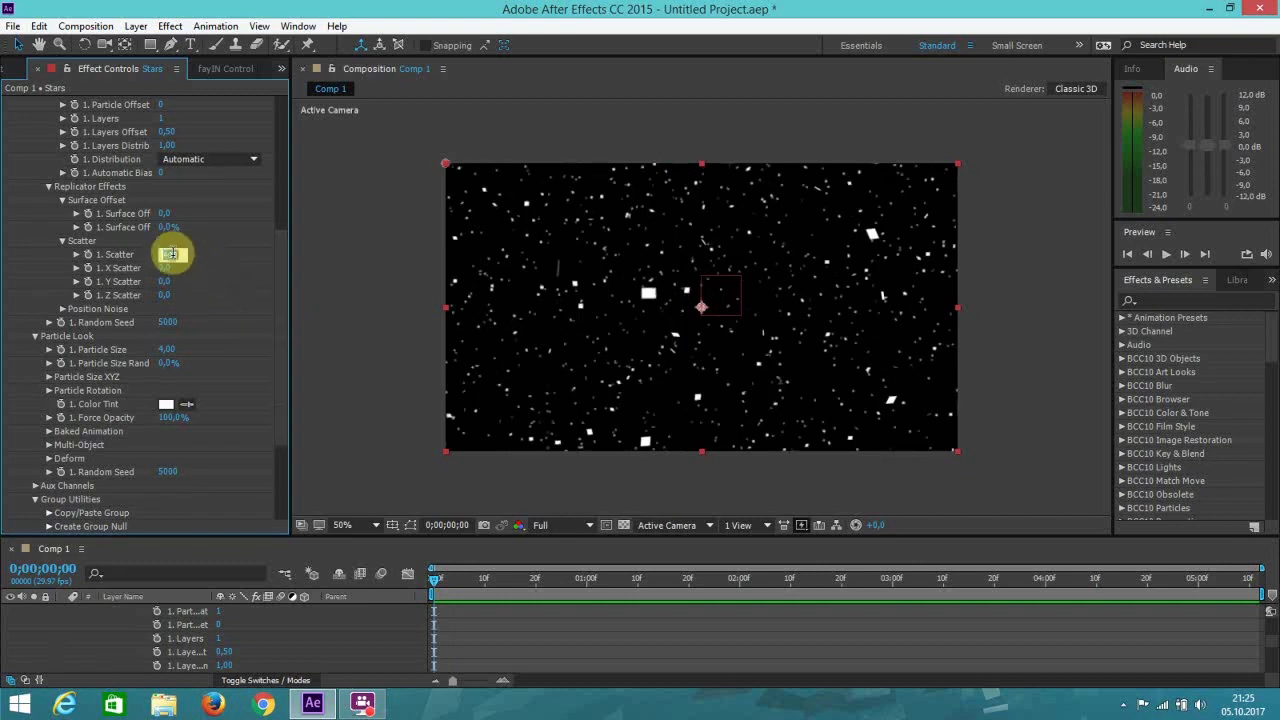
pyautogui.write('2')
pyautogui.press('Return')
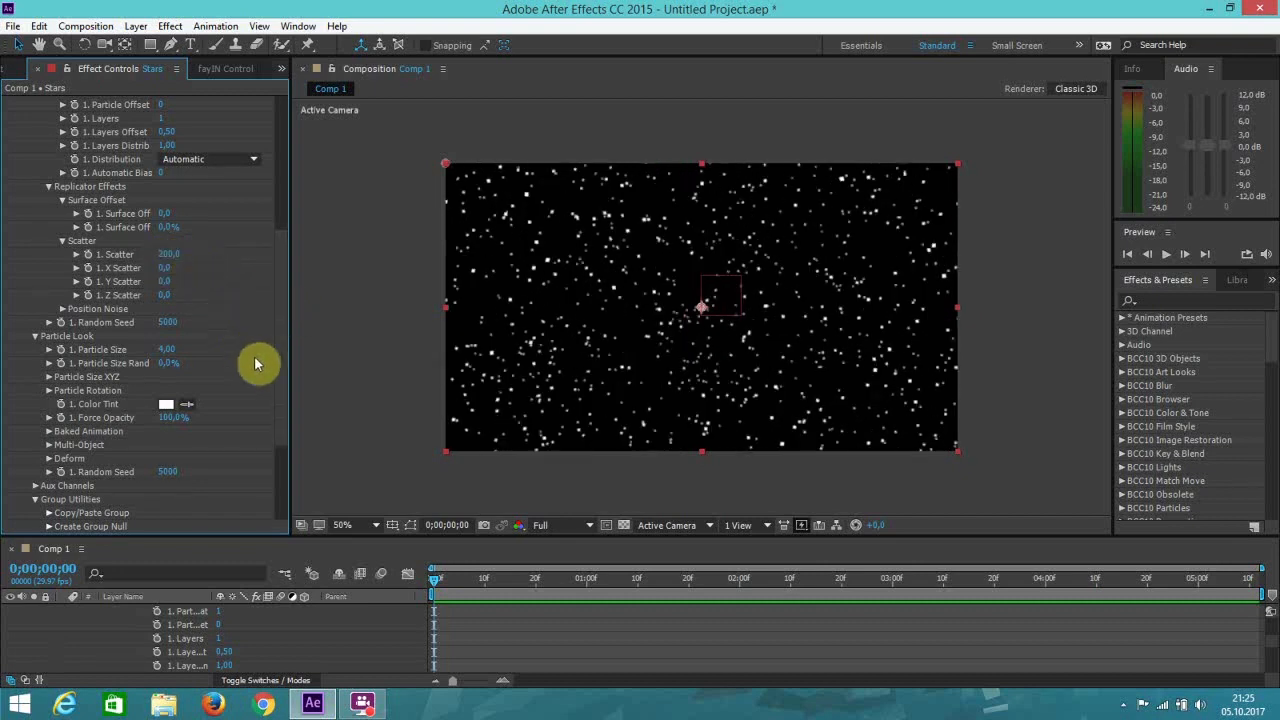
# Set Group 1's Shape Scale to 400 in the Particle Replicator settings.
pyautogui.scroll(3, 278, 277)
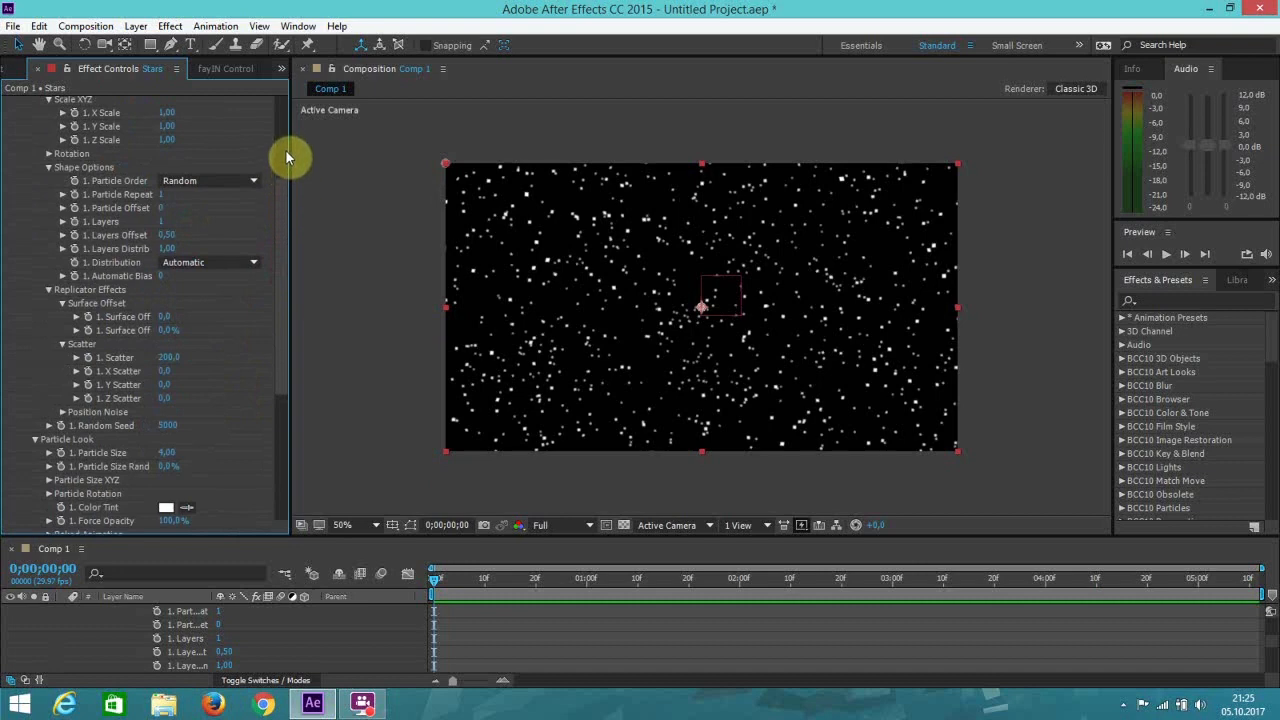
pyautogui.scroll(4, 285, 149)
pyautogui.click(170, 227)
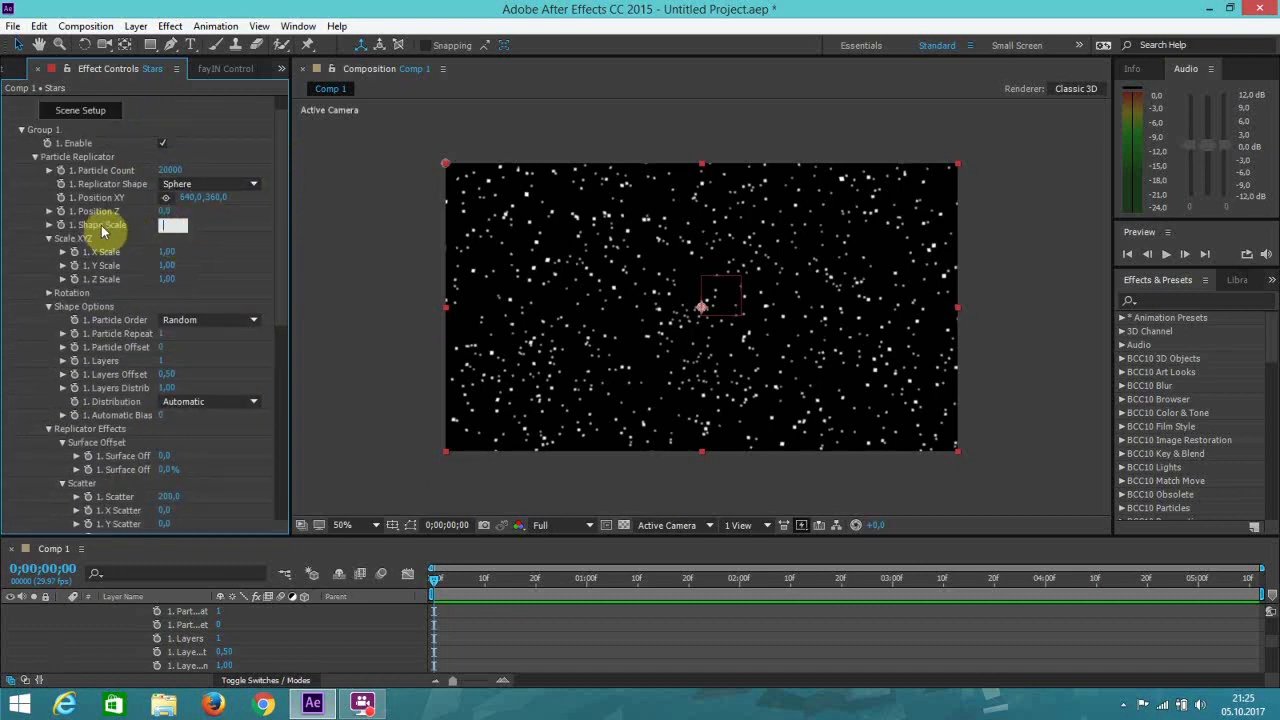
pyautogui.write('400')
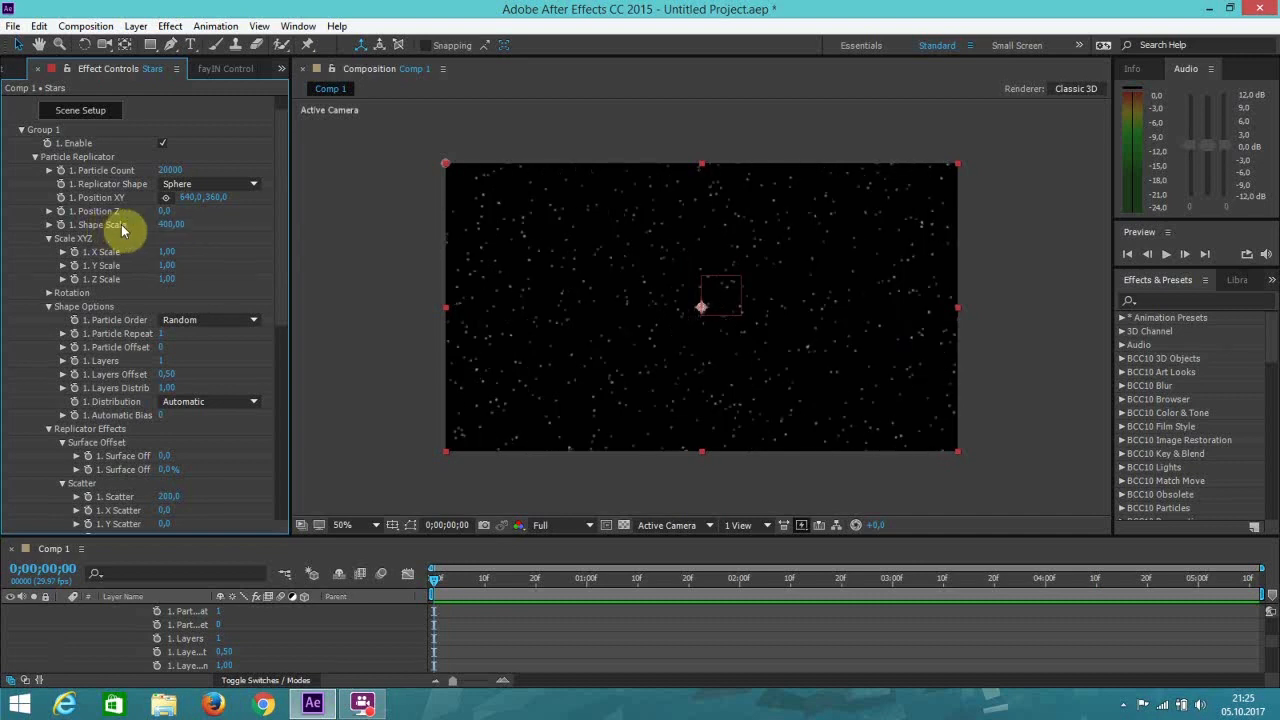
# Try a Particle Size of 7 in Group 1's Particle Look settings.
pyautogui.moveTo(281, 292); pyautogui.dragTo(281, 410)
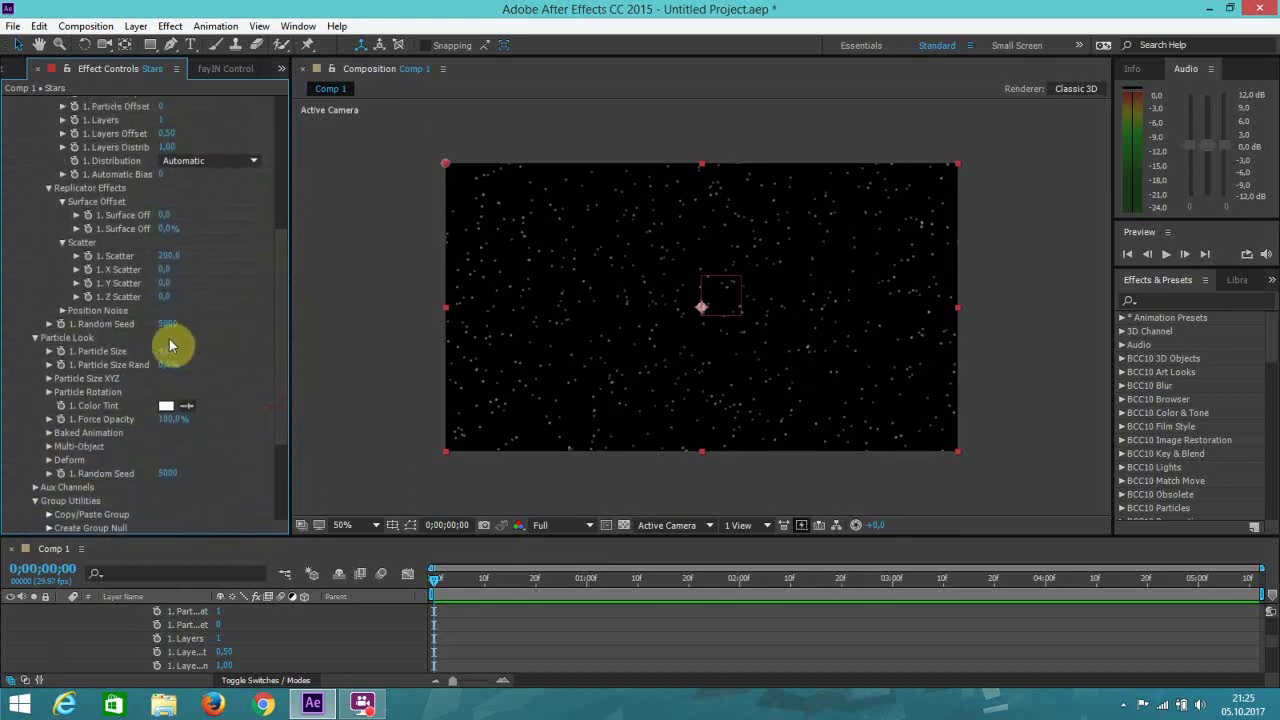
pyautogui.click(167, 350)
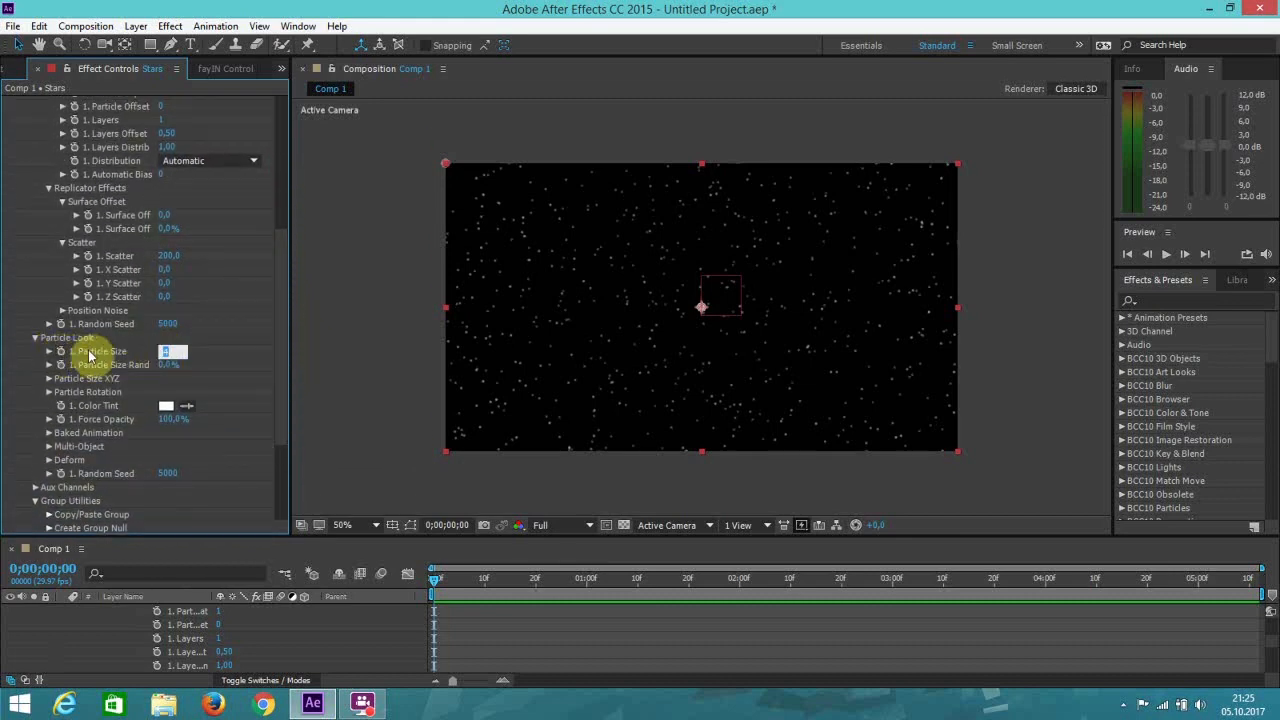
pyautogui.write('2')
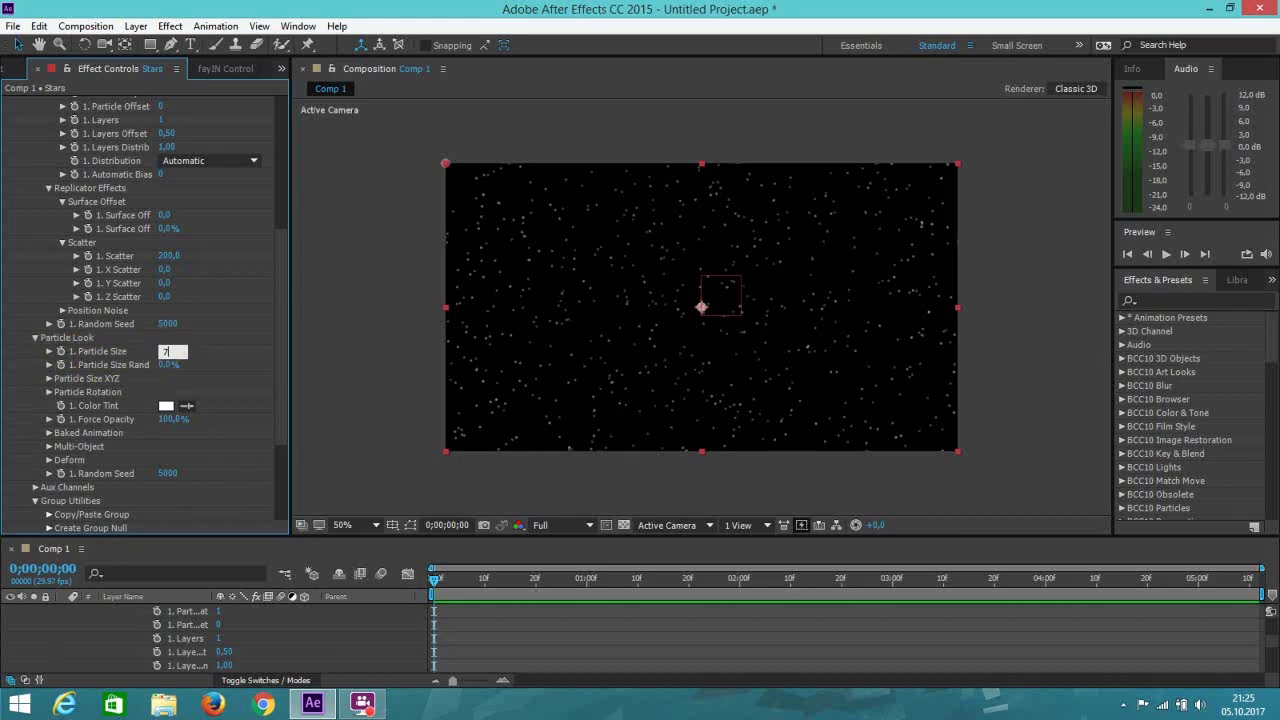
pyautogui.press('Return')
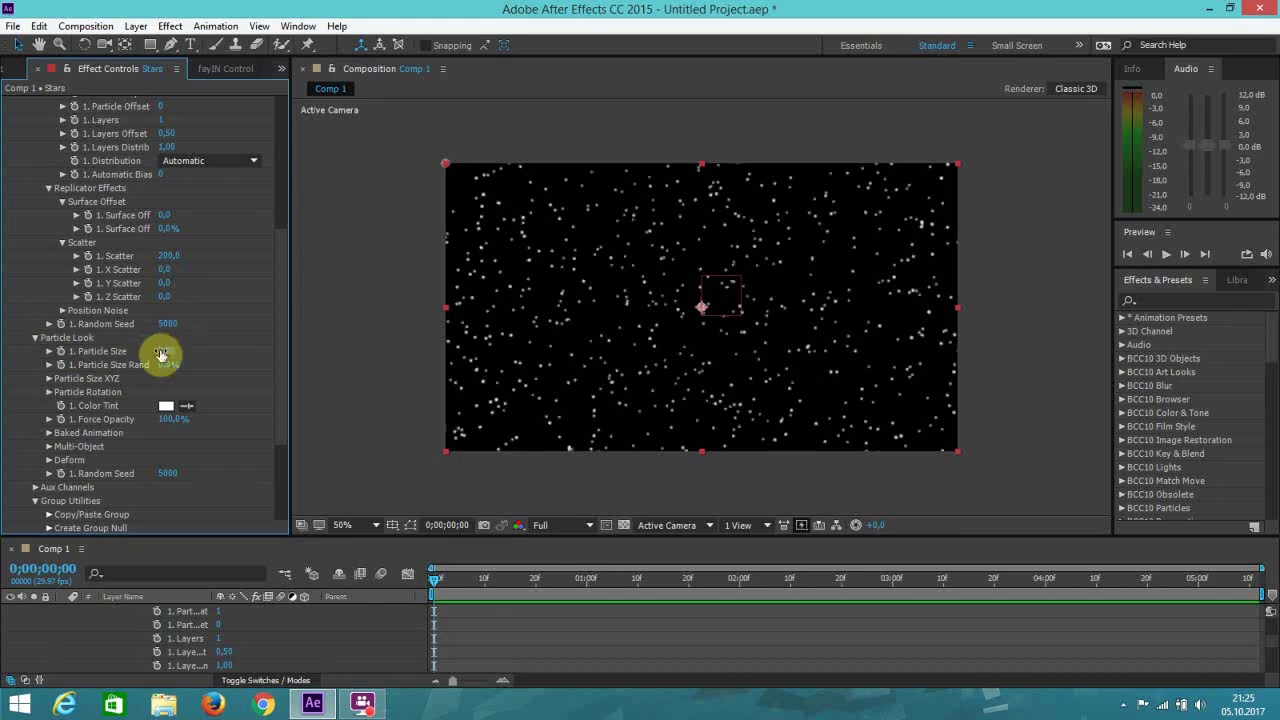
# Adjust Group 1's Shape Scale in the Particle Replicator, trying 800 and settling on 500.
pyautogui.moveTo(280, 300); pyautogui.dragTo(283, 134)
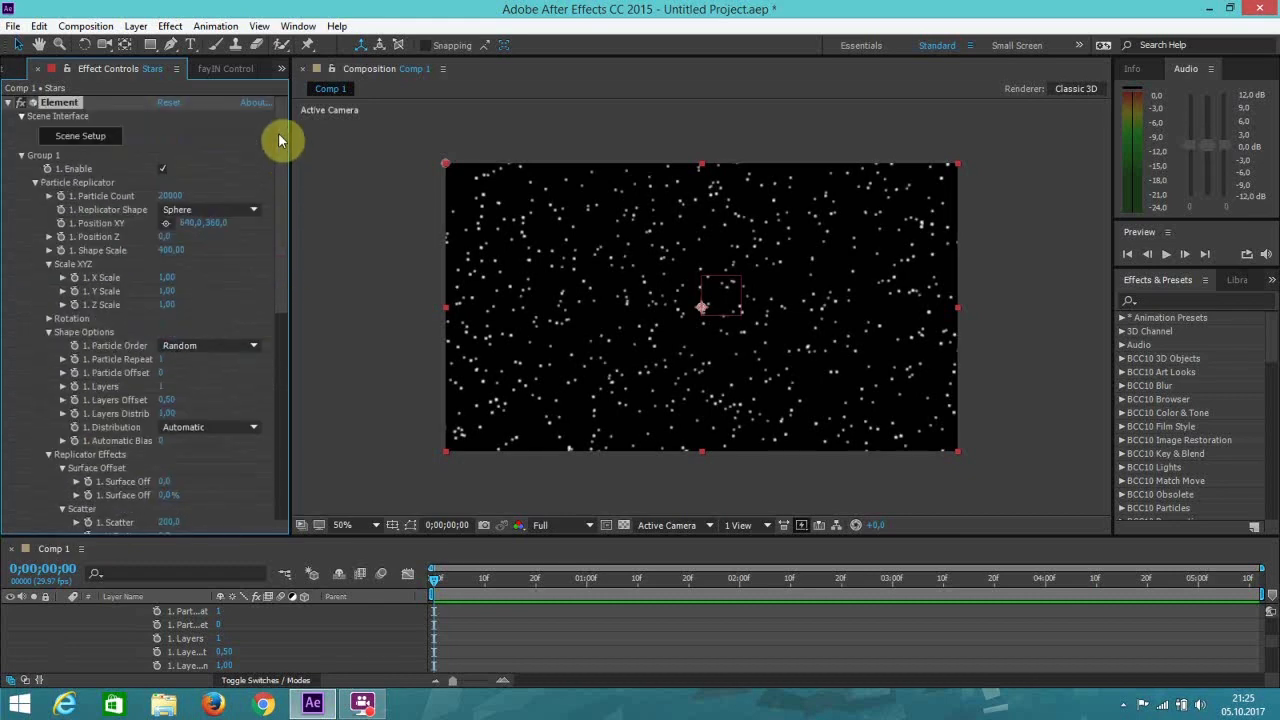
pyautogui.click(172, 250)
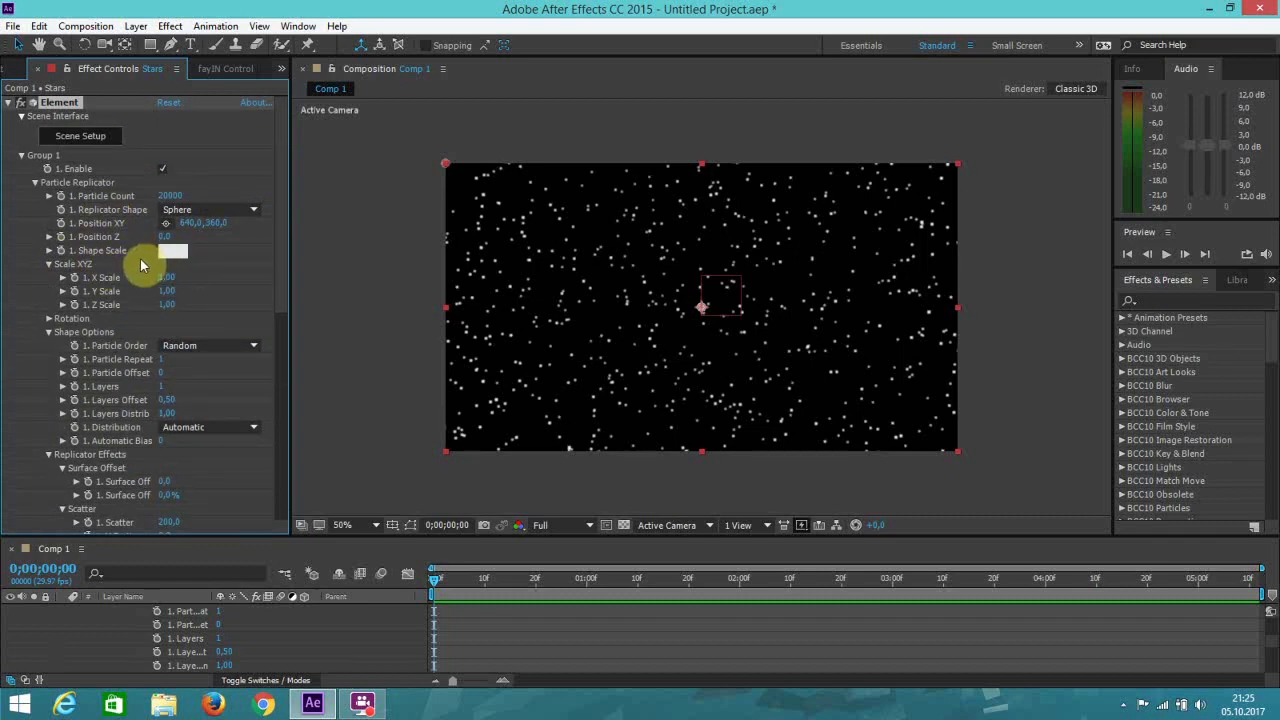
pyautogui.write('800')
pyautogui.click(168, 250)
pyautogui.write('5')
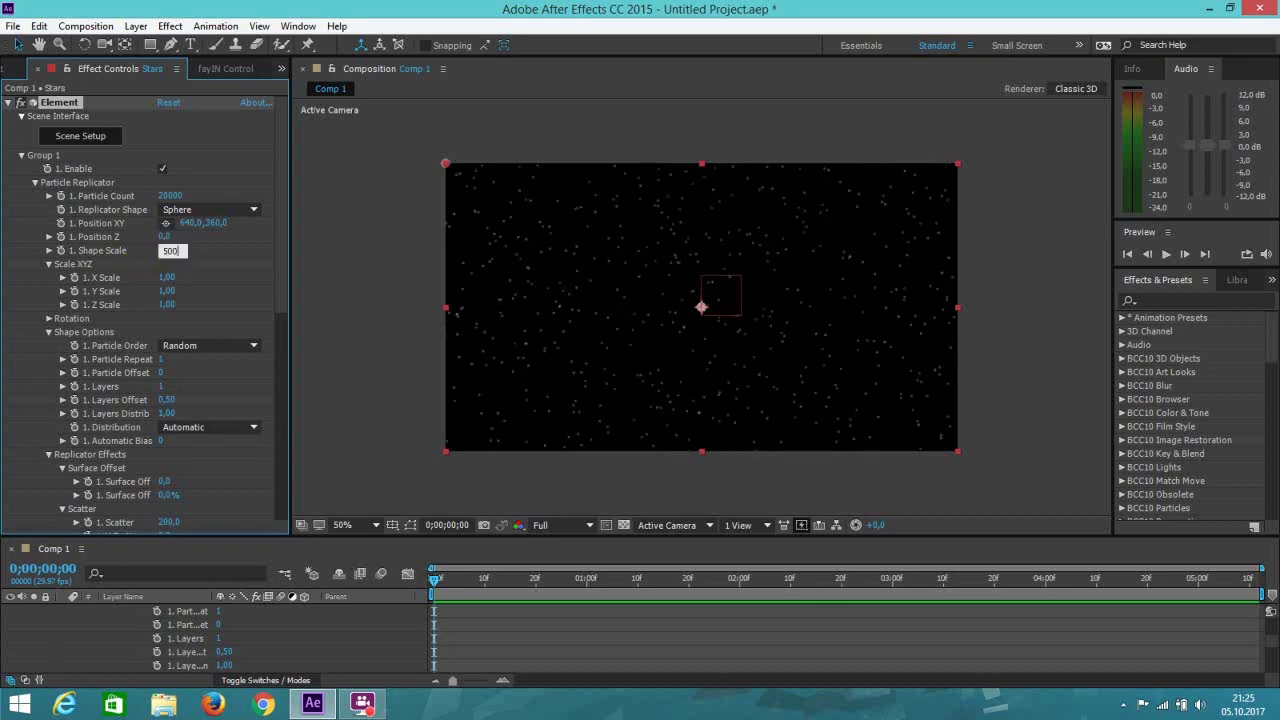
pyautogui.click(166, 256)
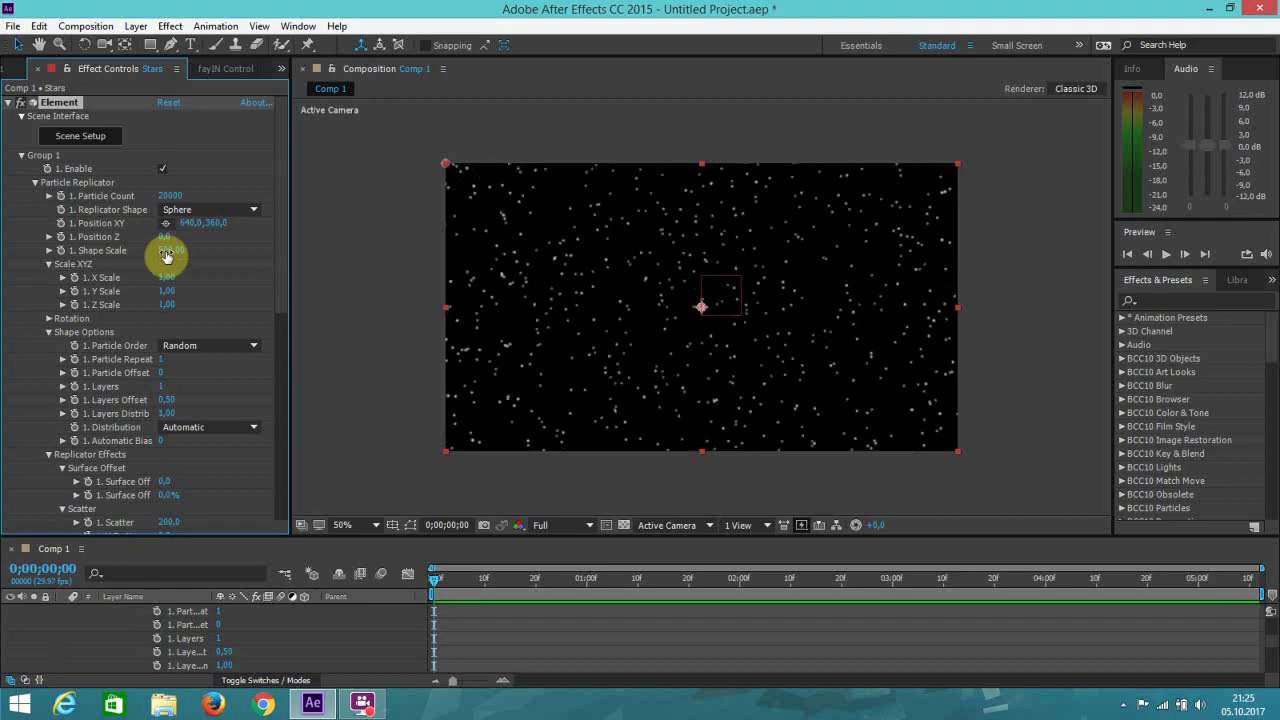
# Adjust Group 1's Particle Count, trying 10000 and settling on 15000.
pyautogui.click(171, 196)
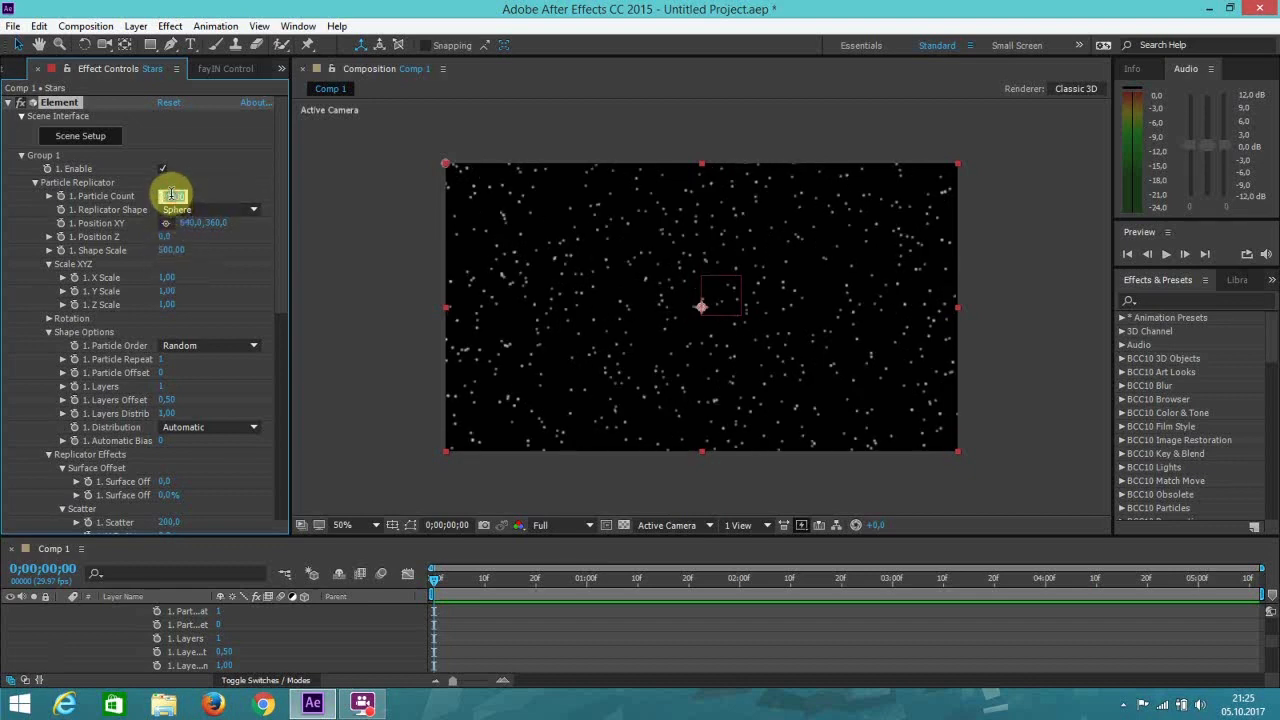
pyautogui.write('1')
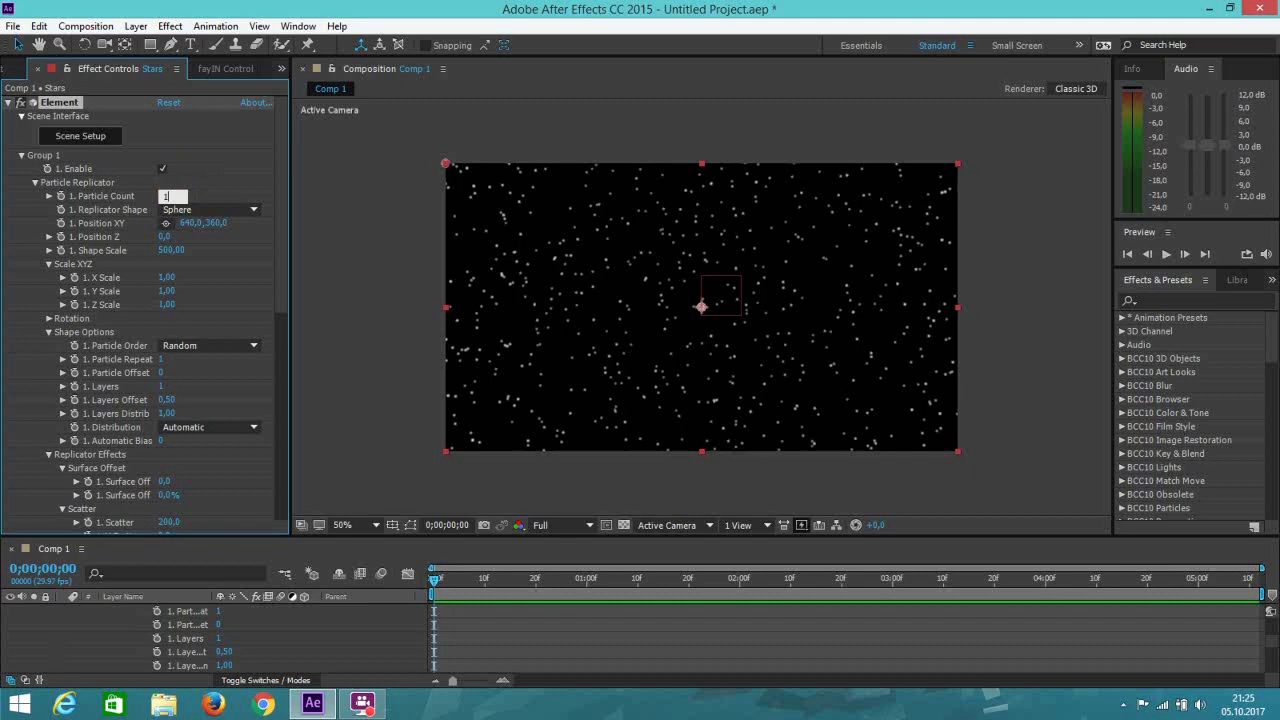
pyautogui.write('0000')
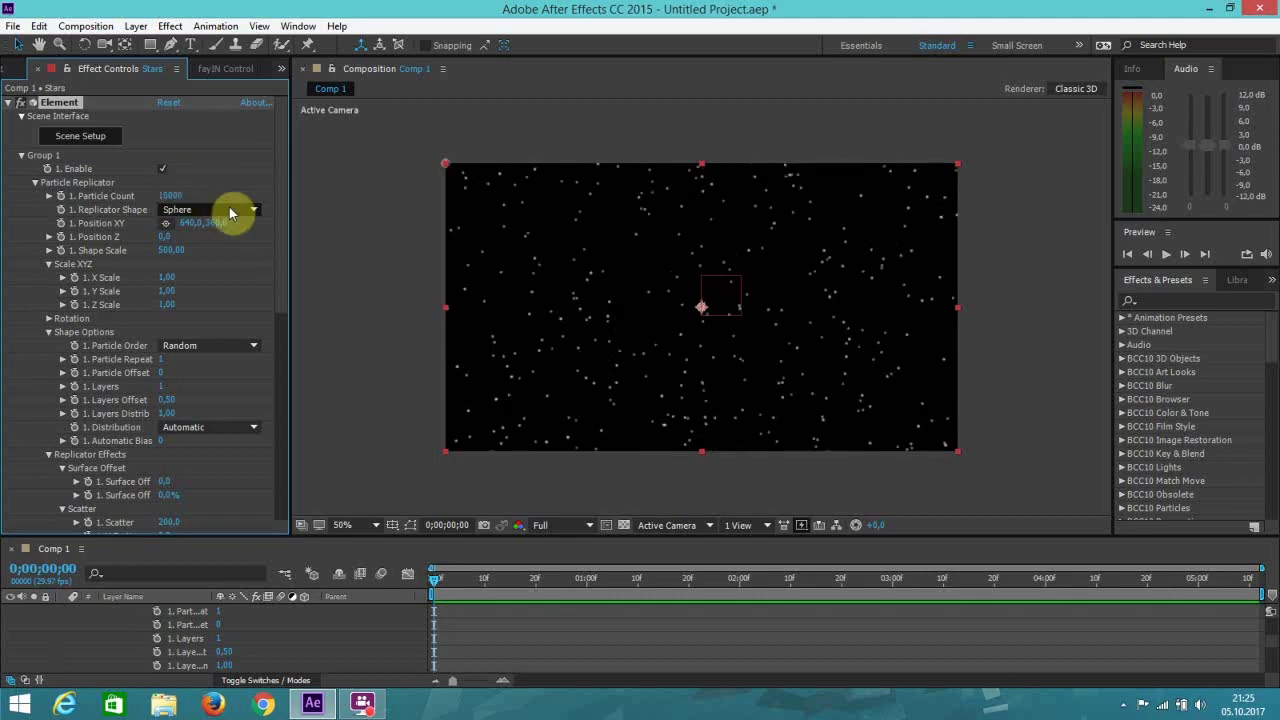
pyautogui.click(174, 196)
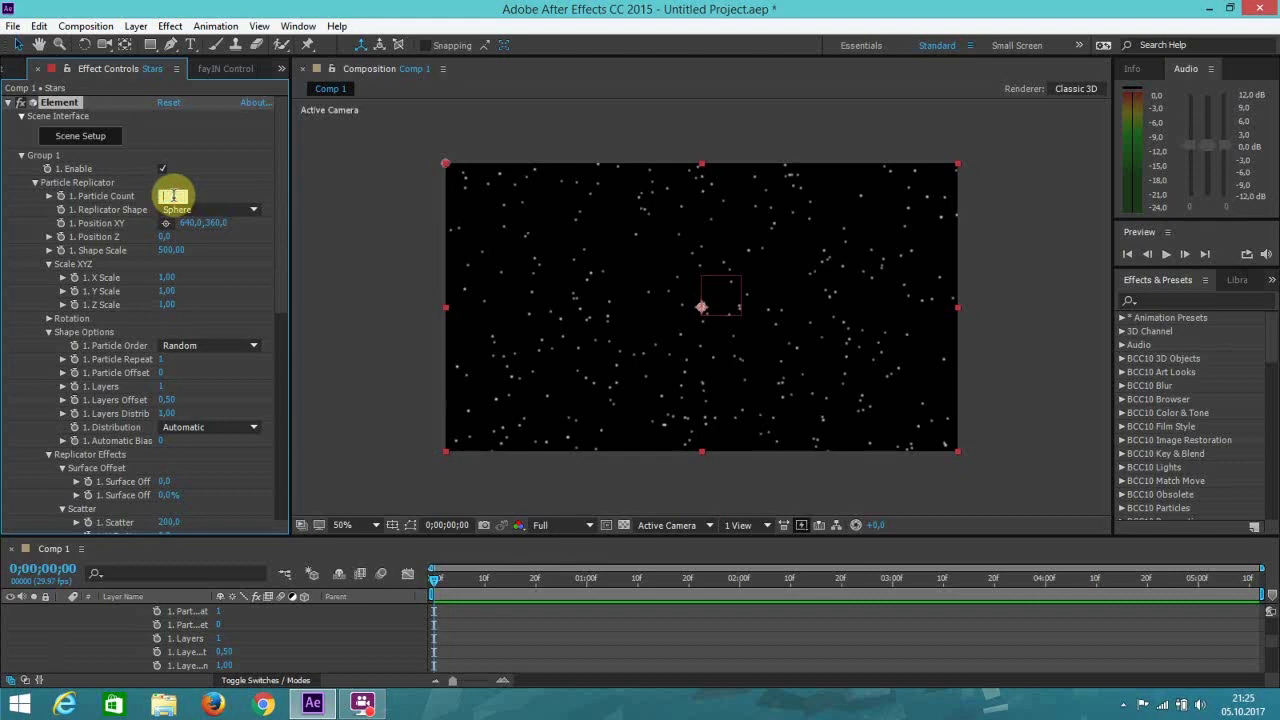
pyautogui.write('1500')
pyautogui.press('Return')
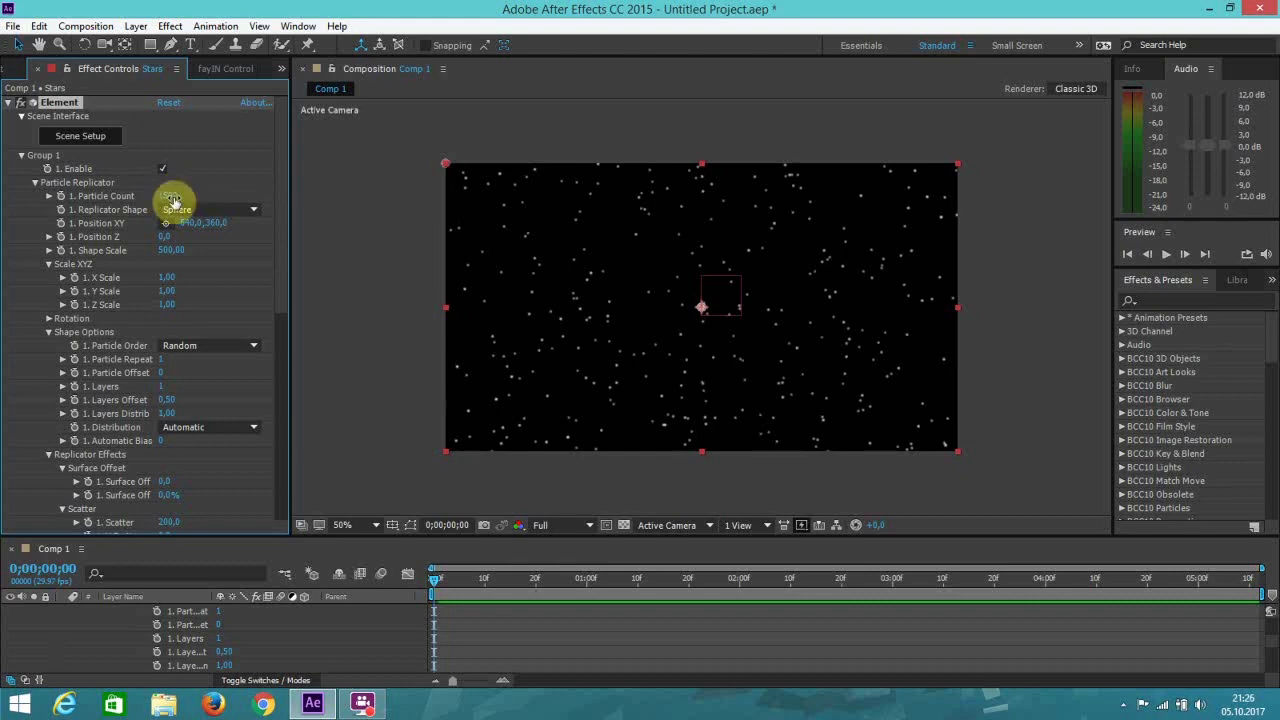
pyautogui.click(173, 195)
pyautogui.write('15000')
pyautogui.press('Return')
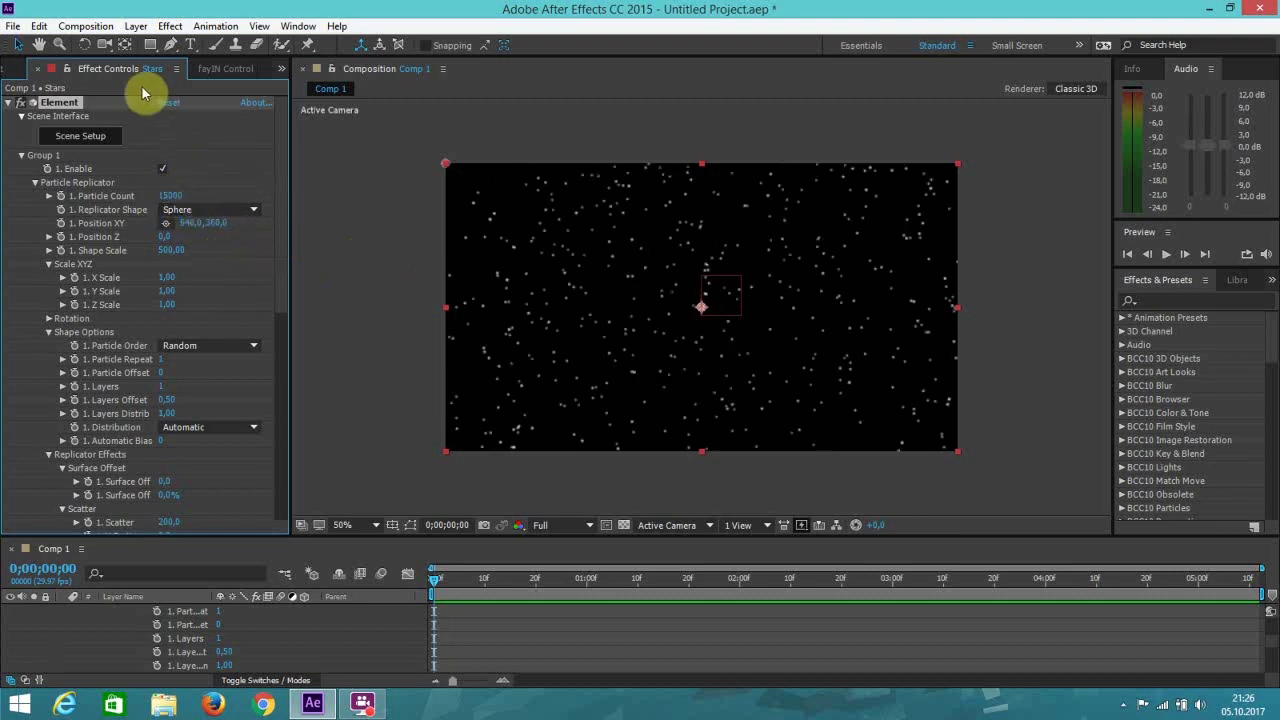
# Set the Particle Size to 5 in Group 1's Particle Look settings.
pyautogui.click(104, 44)
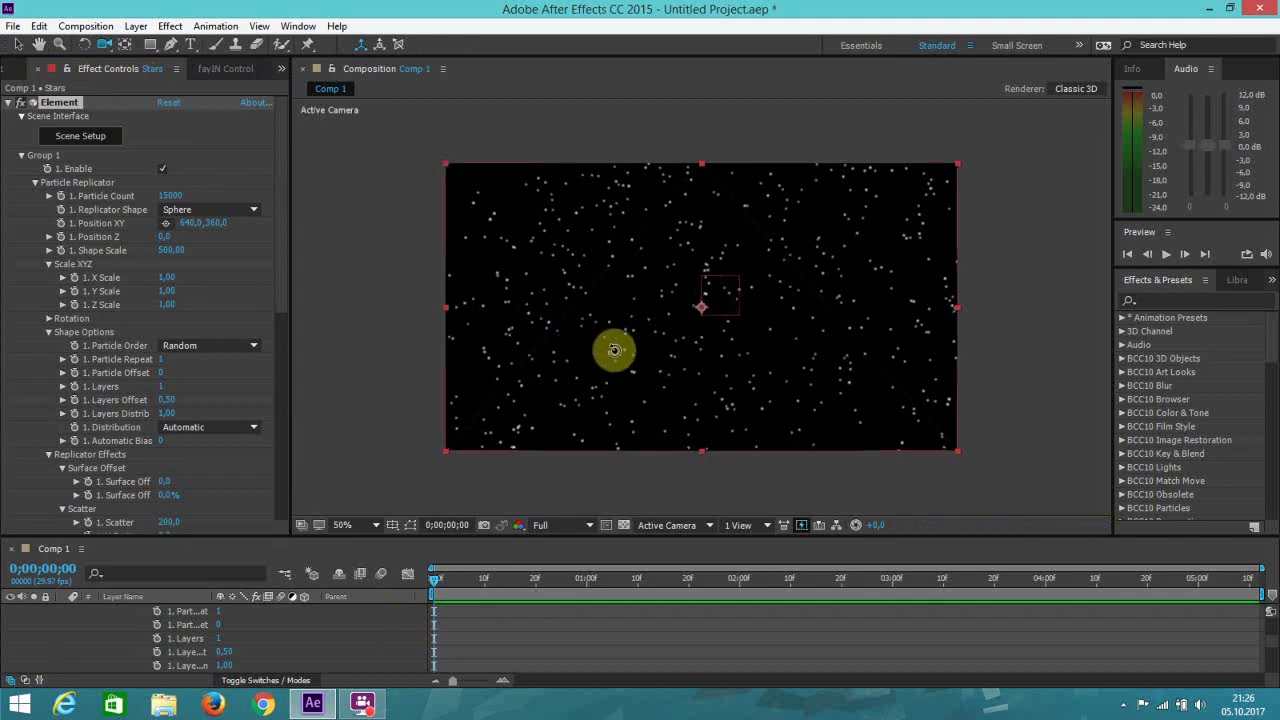
pyautogui.moveTo(634, 354); pyautogui.dragTo(758, 387)
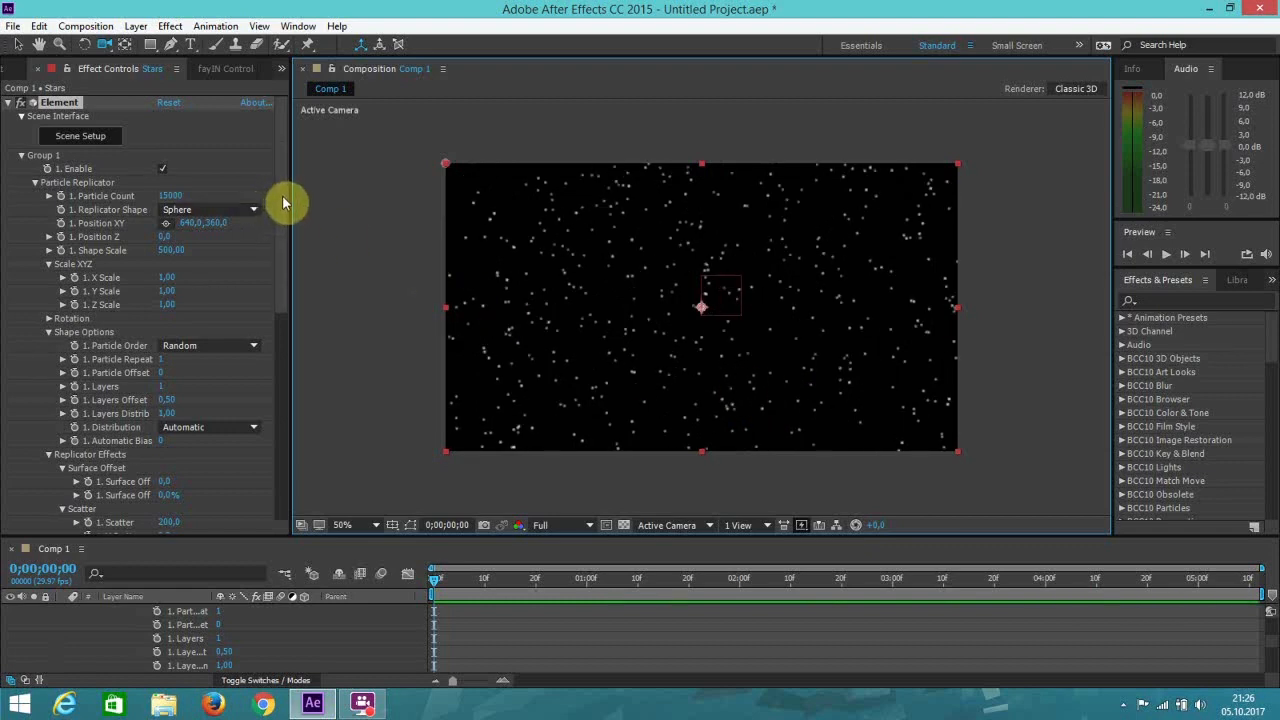
pyautogui.scroll(-1, 284, 214)
pyautogui.scroll(-5, 284, 349)
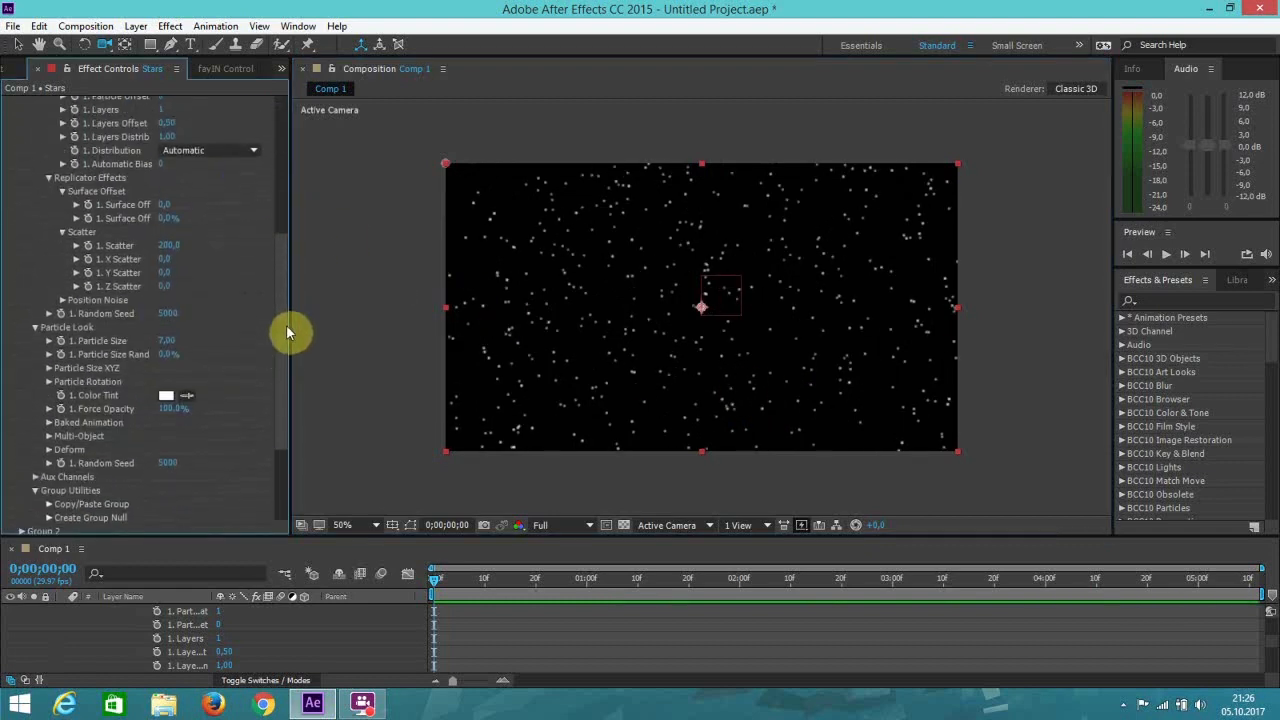
pyautogui.click(166, 371)
pyautogui.write('5')
pyautogui.press('Return')
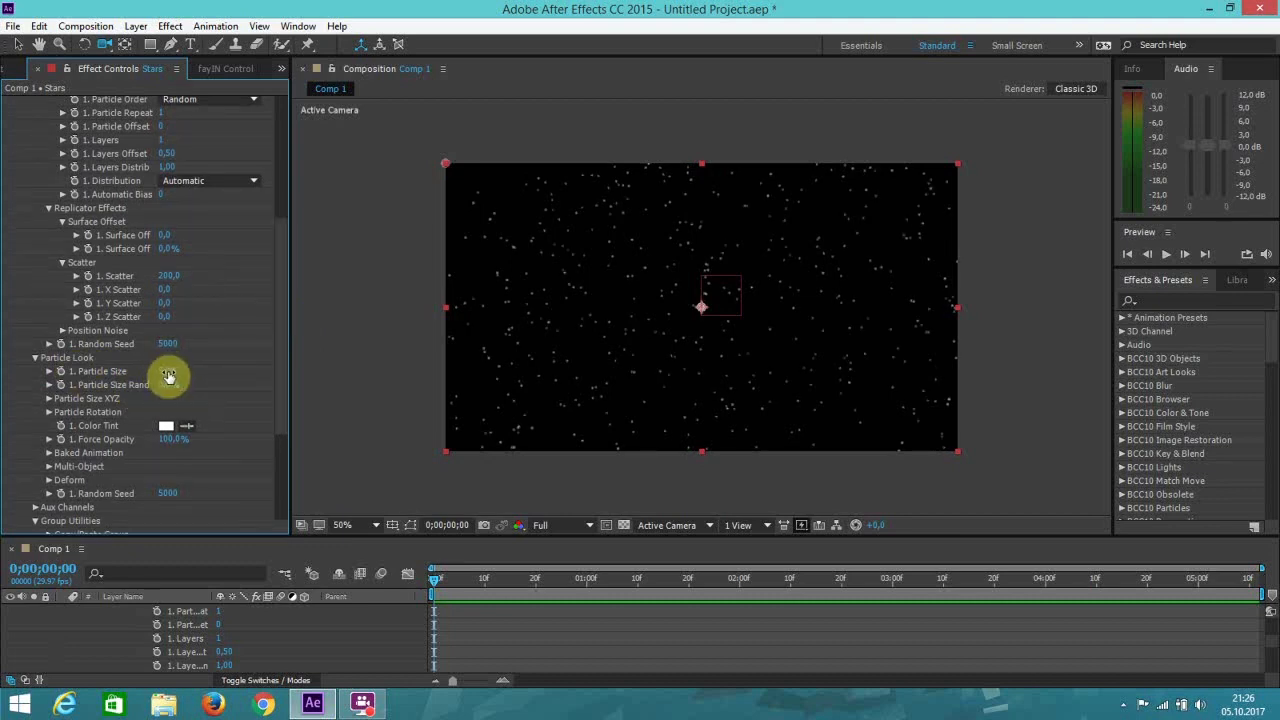
pyautogui.scroll(-2, 567, 298)
pyautogui.scroll(2, 565, 296)
# Collapse the Stars layer's properties and move the e3d layer above Stars in the layer stack.
pyautogui.click(18, 44)
pyautogui.moveTo(281, 240); pyautogui.dragTo(301, 655)
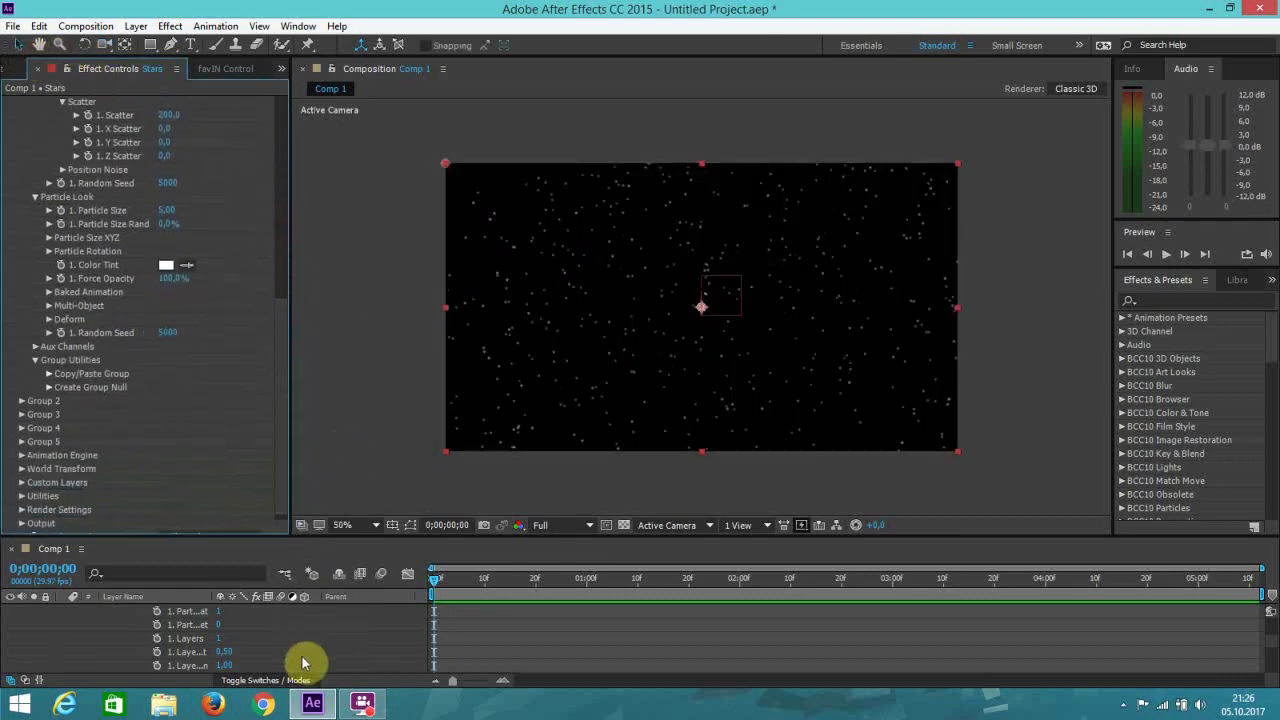
pyautogui.scroll(10, 300, 654)
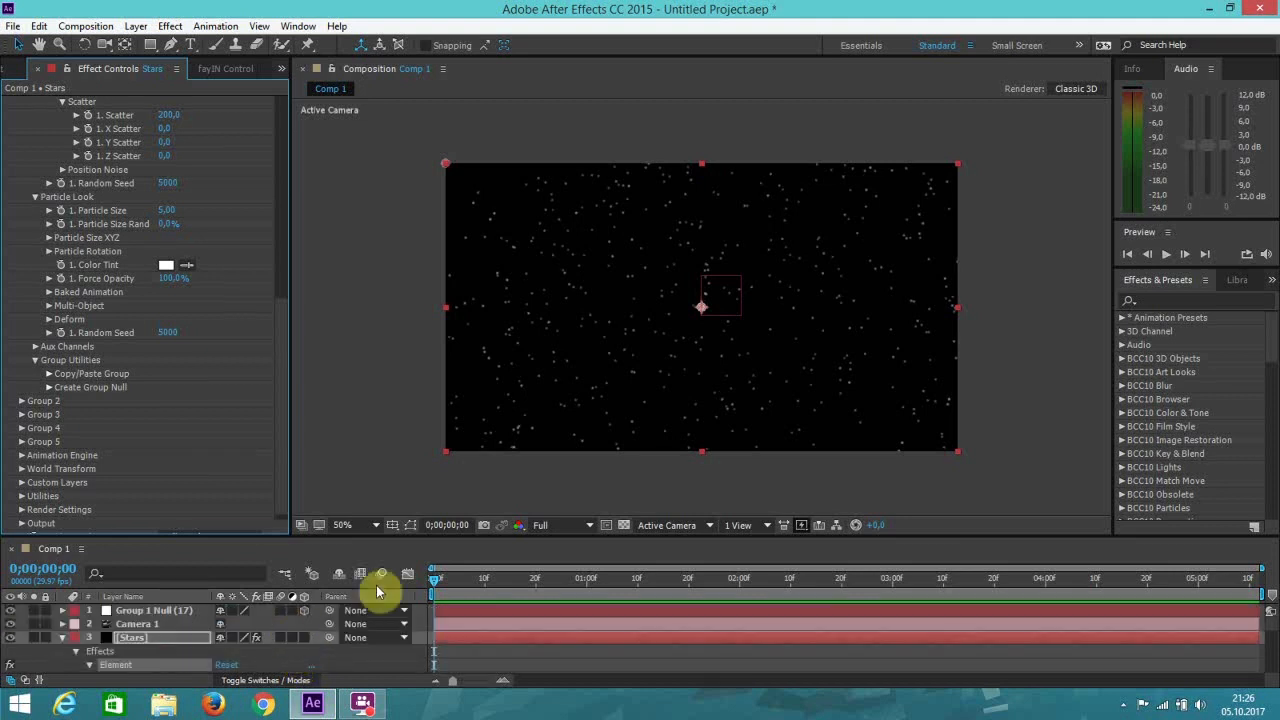
pyautogui.click(62, 638)
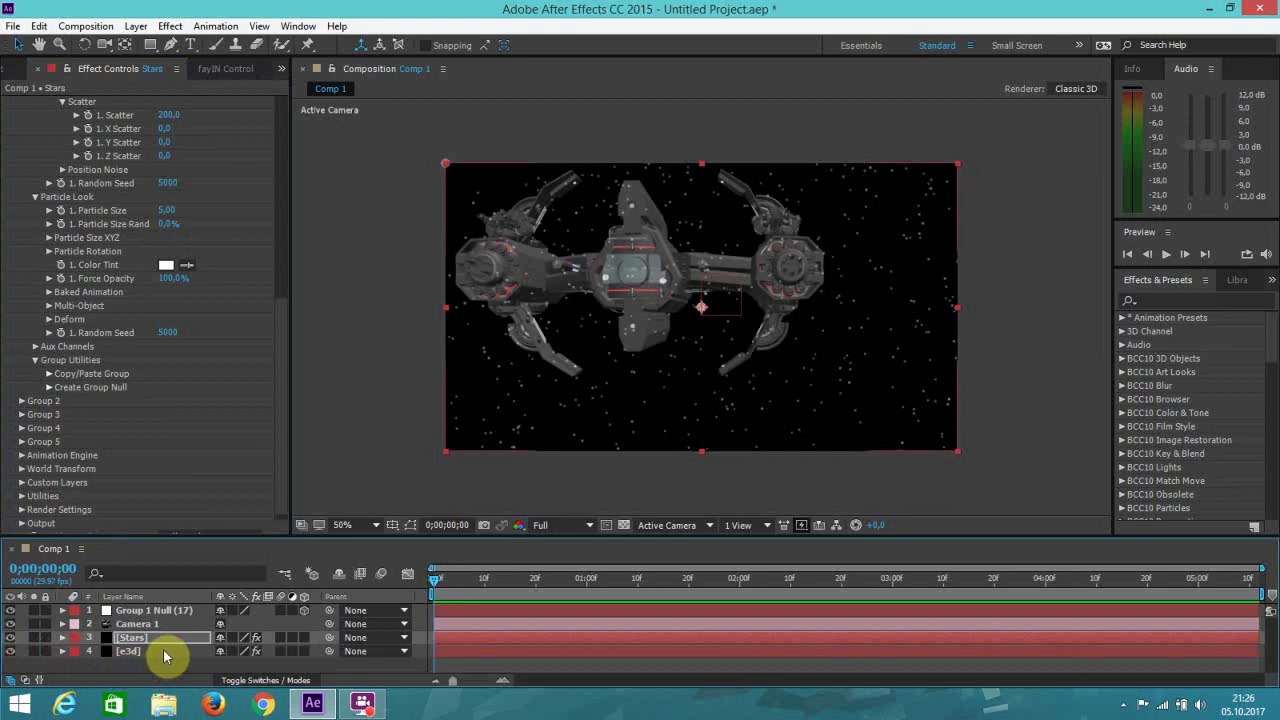
pyautogui.click(158, 651)
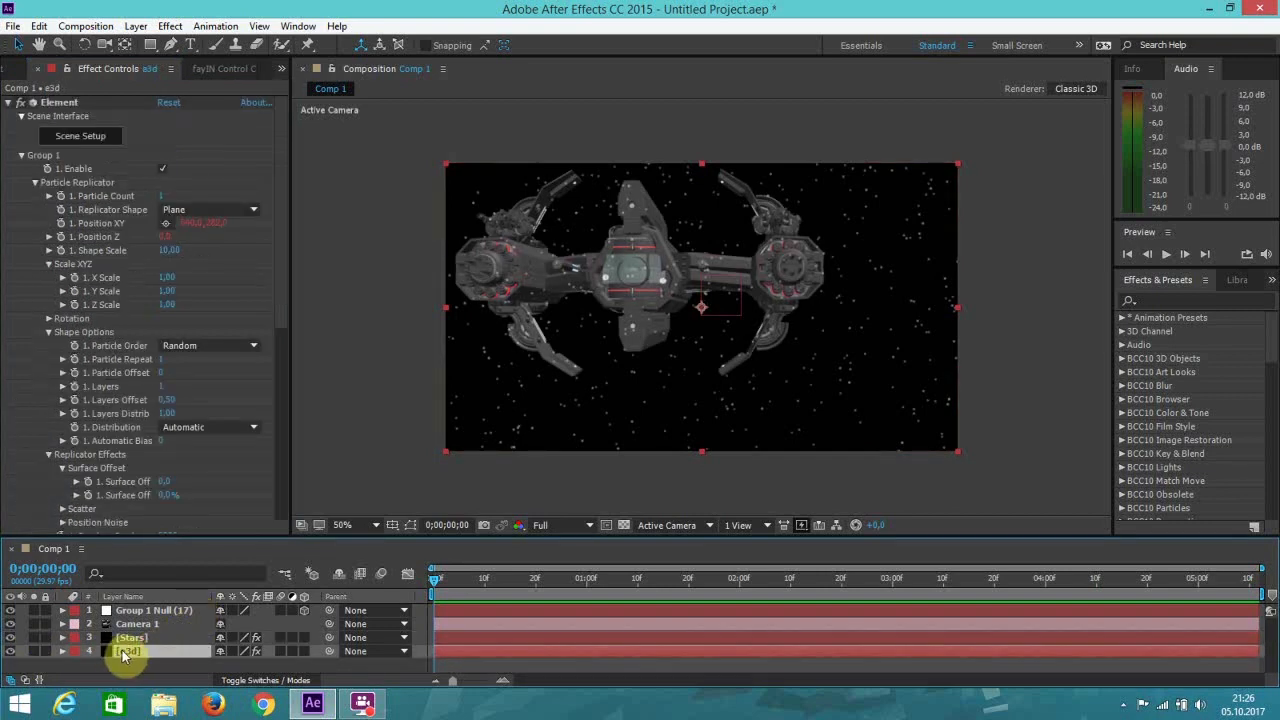
pyautogui.moveTo(126, 652); pyautogui.dragTo(125, 638)
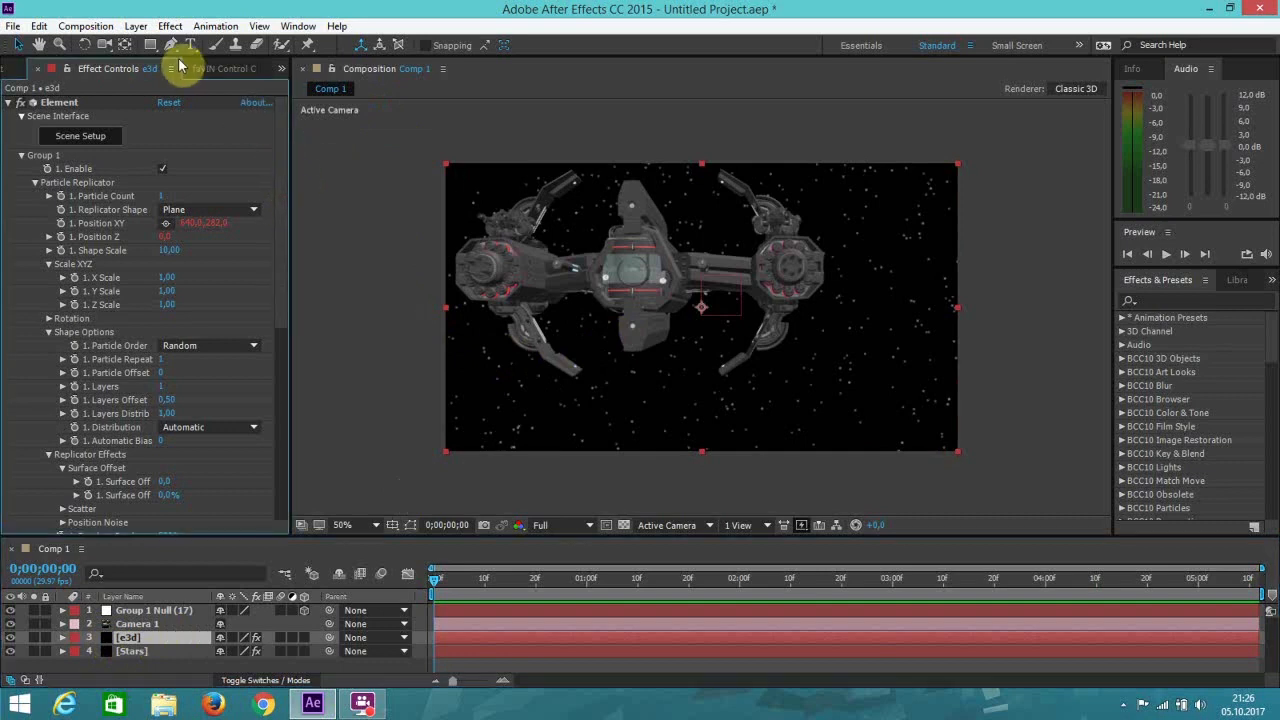
# Try the 80mm lens preset in Camera 1's settings.
pyautogui.click(150, 624)
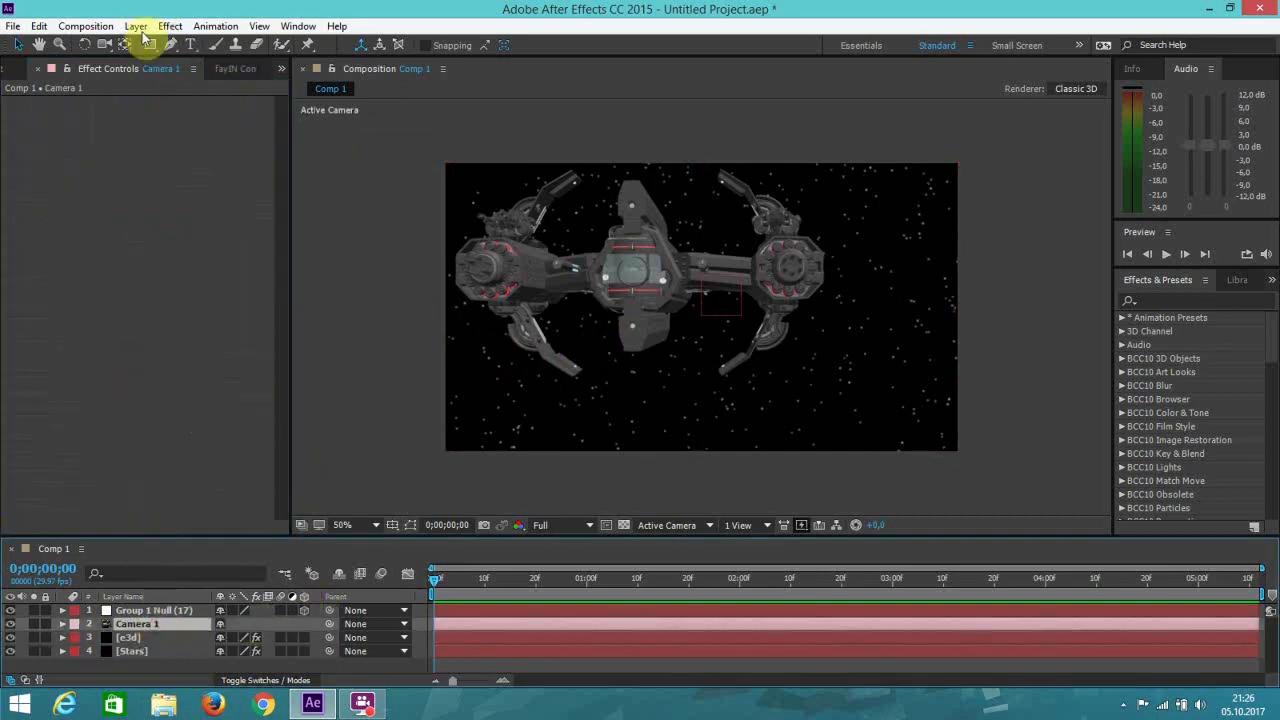
pyautogui.click(136, 26)
pyautogui.click(165, 62)
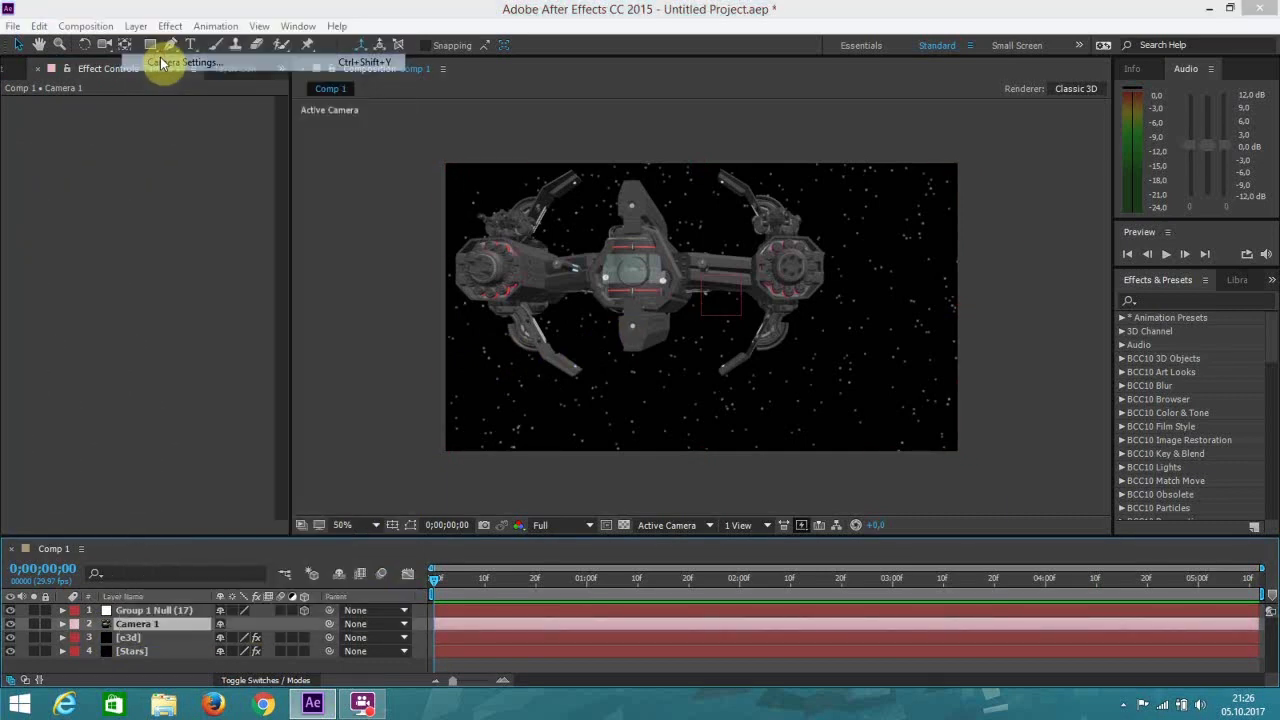
pyautogui.click(822, 212)
pyautogui.click(829, 366)
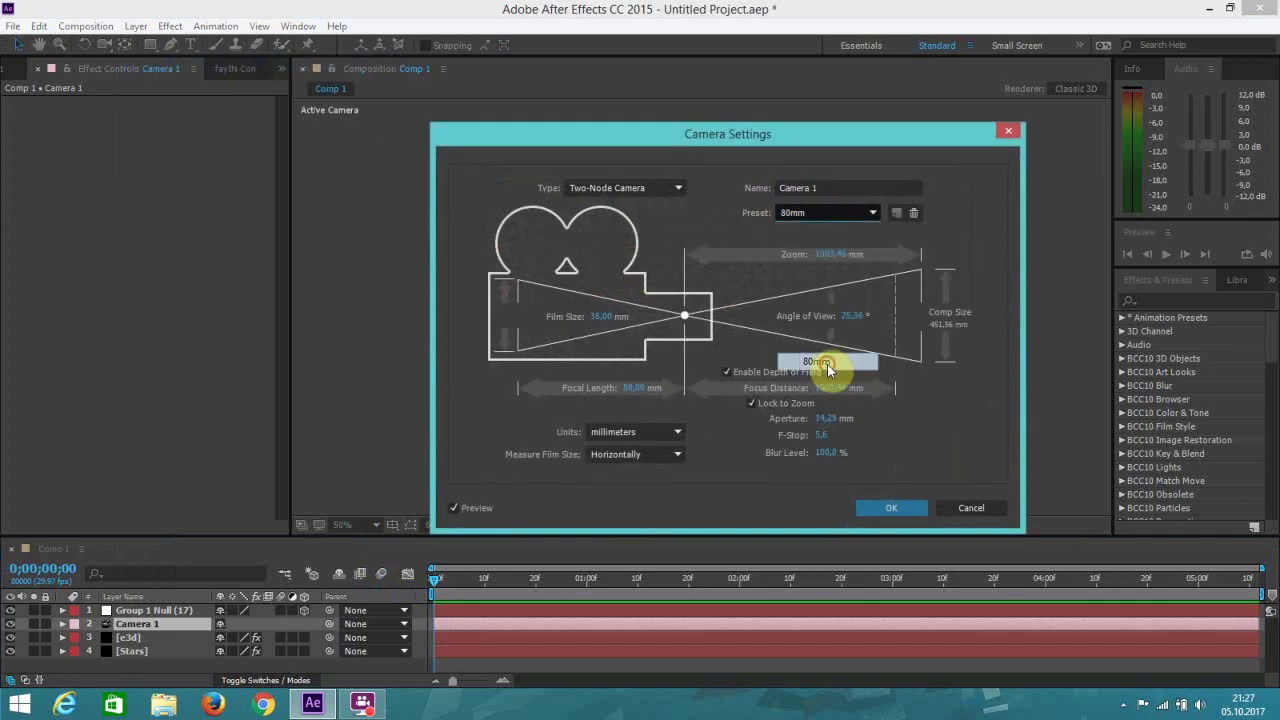
pyautogui.click(880, 508)
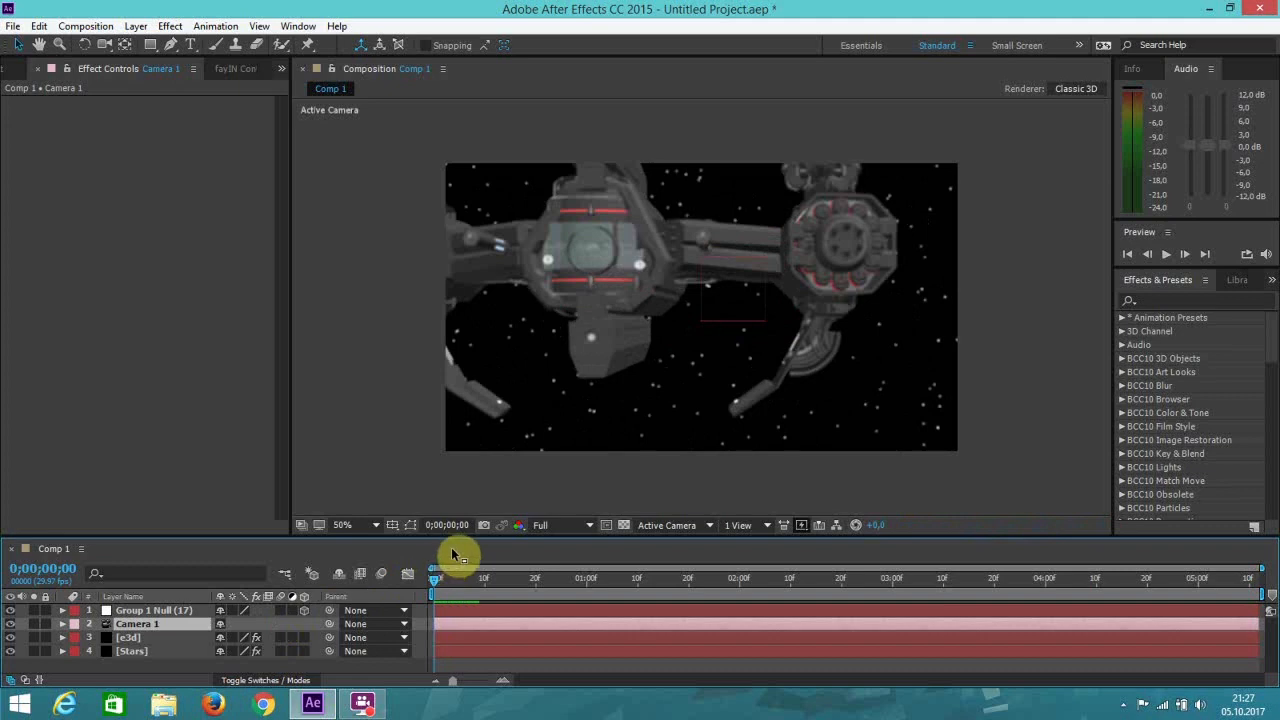
# Change Camera 1's lens preset to 28mm and apply it.
pyautogui.click(135, 26)
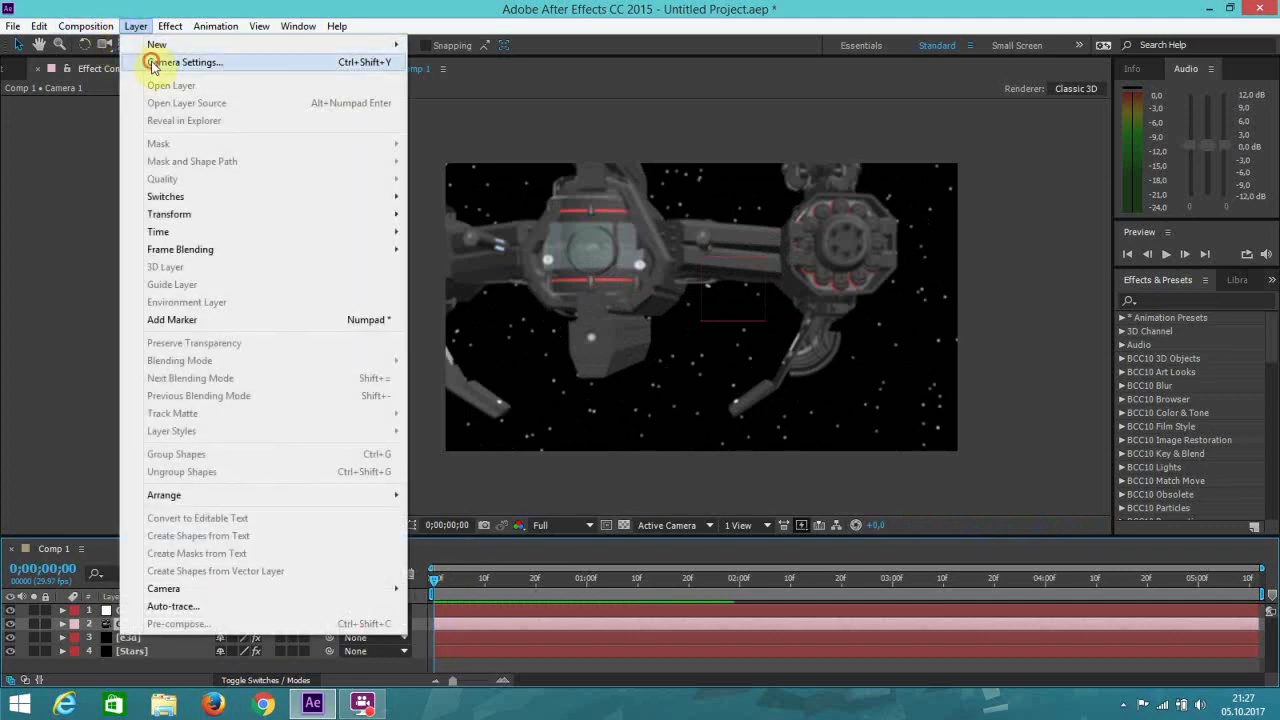
pyautogui.click(150, 62)
pyautogui.click(858, 212)
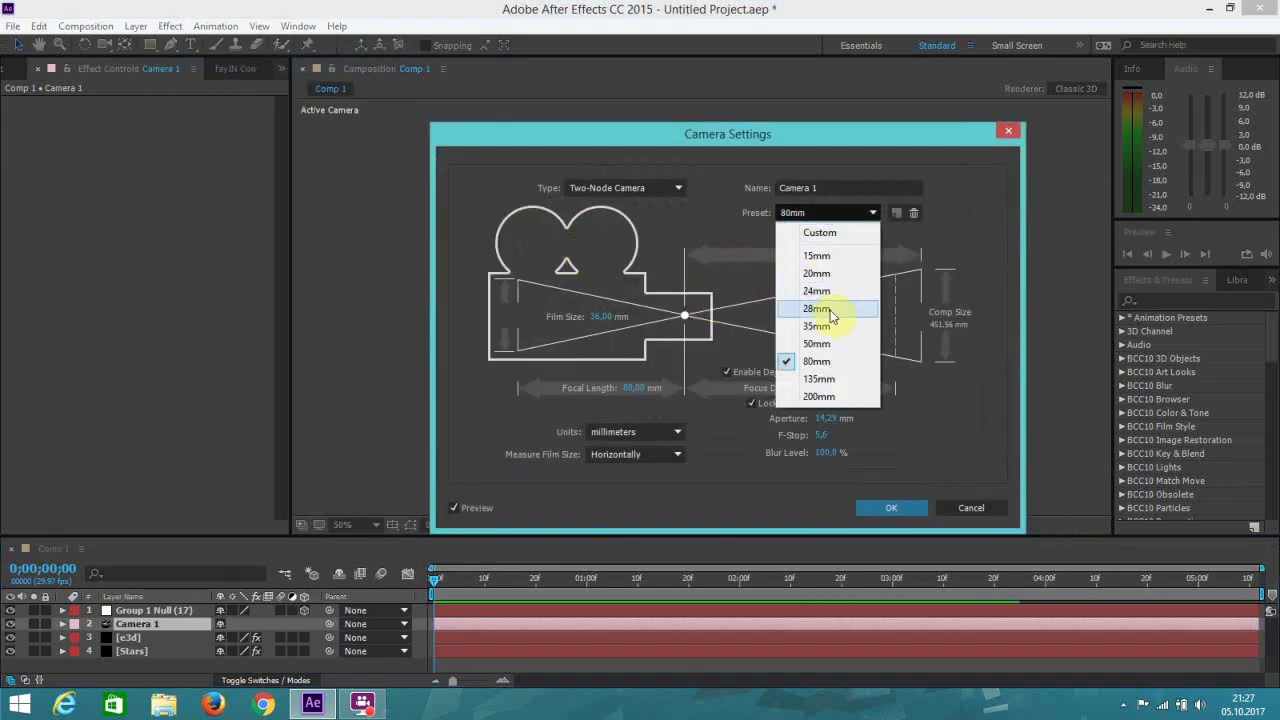
pyautogui.click(830, 310)
pyautogui.click(889, 508)
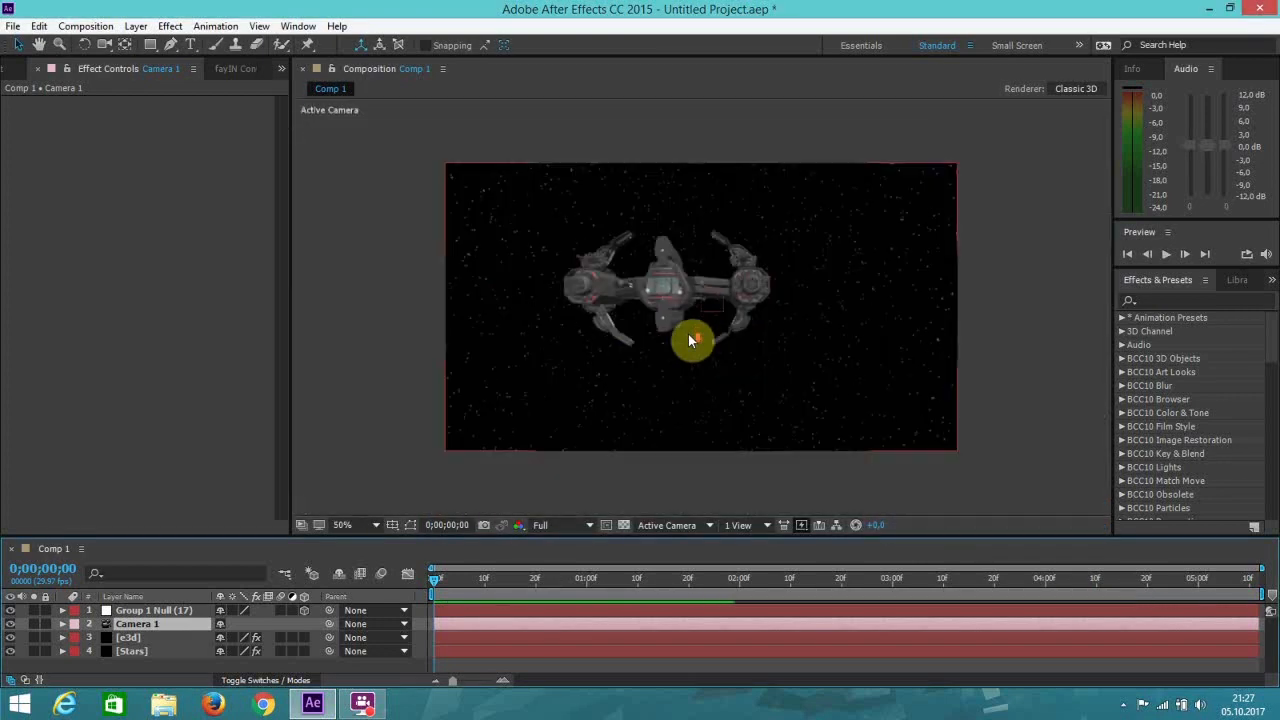
# Review Camera 1's type, lens preset and depth of field settings without changing them.
pyautogui.click(135, 26)
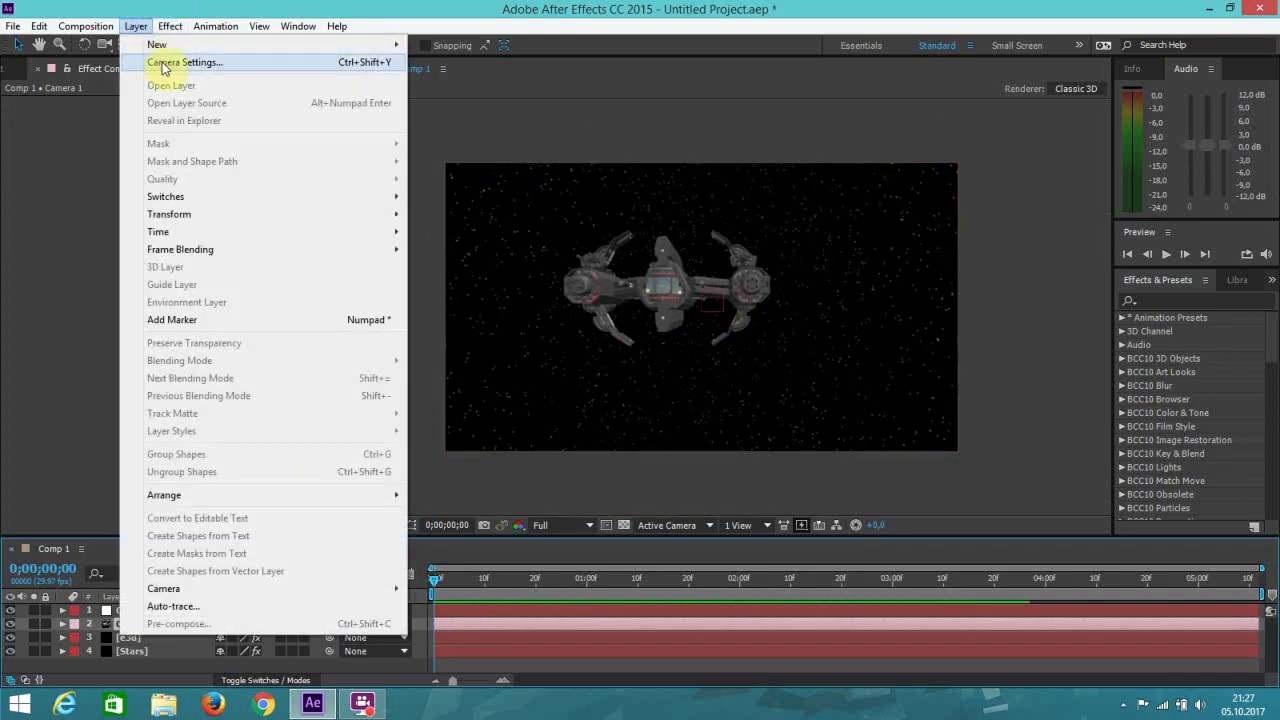
pyautogui.click(166, 63)
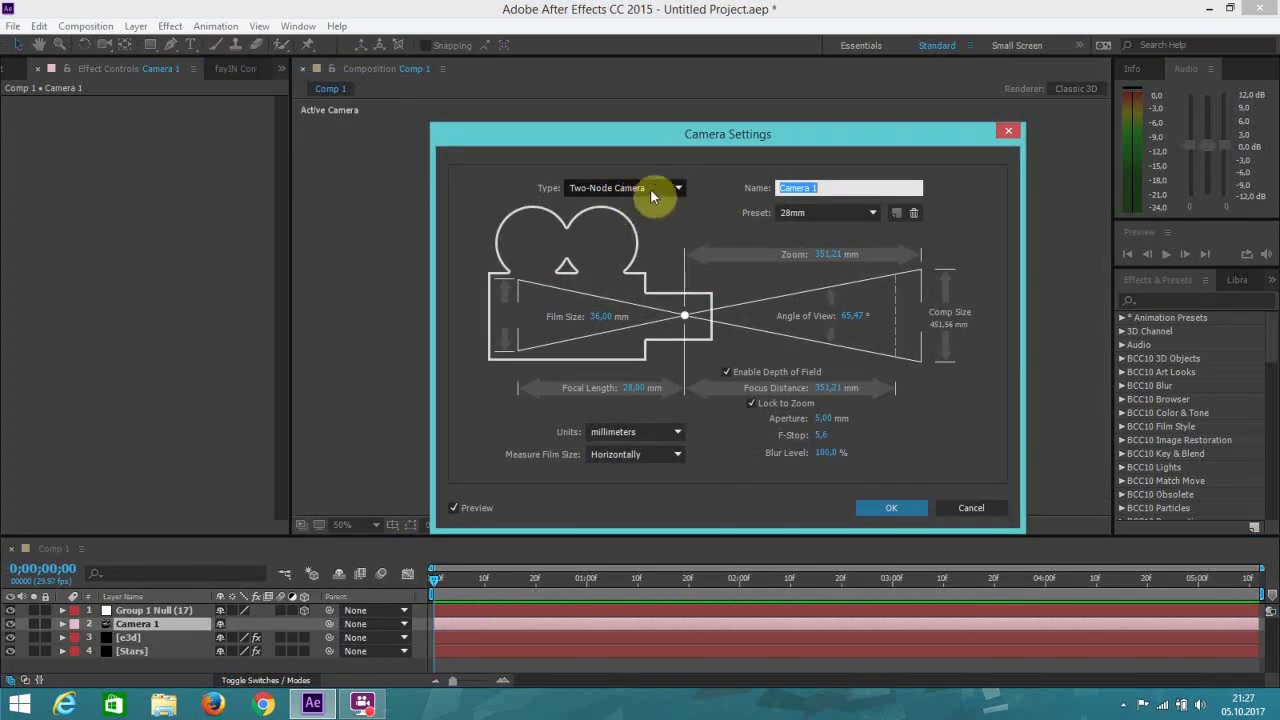
pyautogui.click(893, 509)
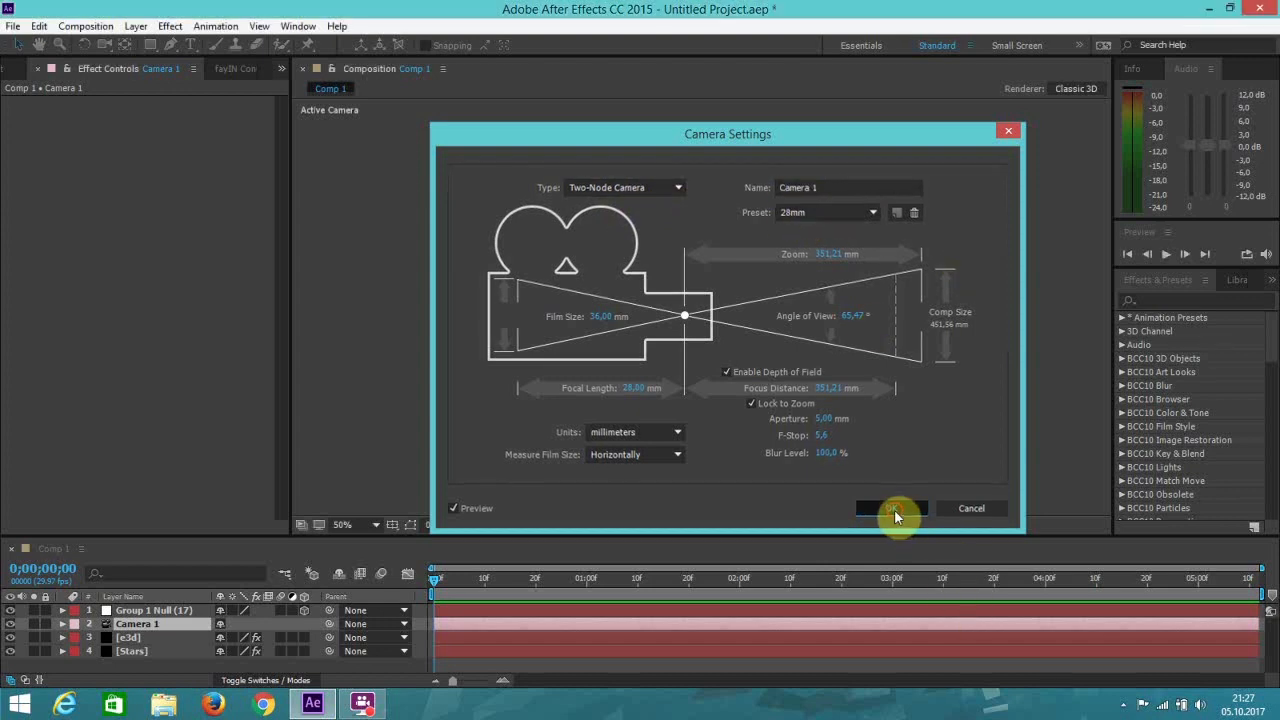
pyautogui.scroll(1, 728, 368)
pyautogui.scroll(-1, 729, 366)
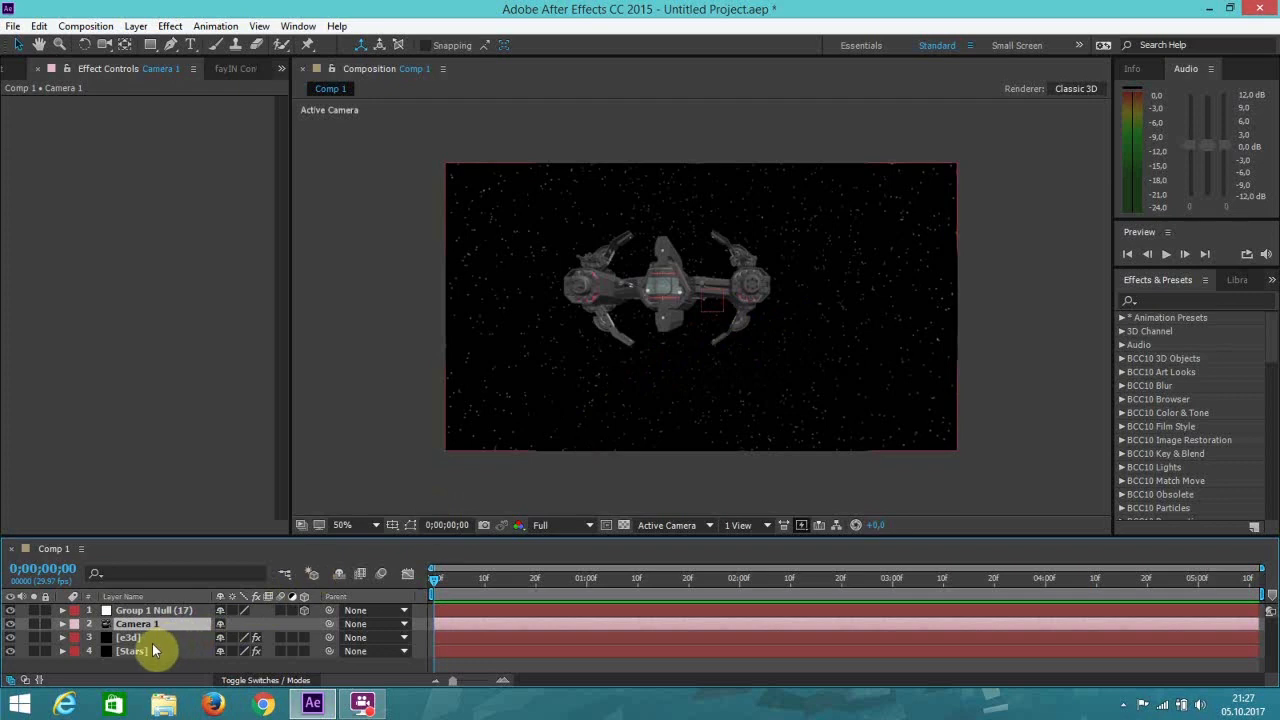
# Add the Dramatic lighting preset to the e3d layer's Element render settings.
pyautogui.click(152, 642)
pyautogui.scroll(1, 673, 290)
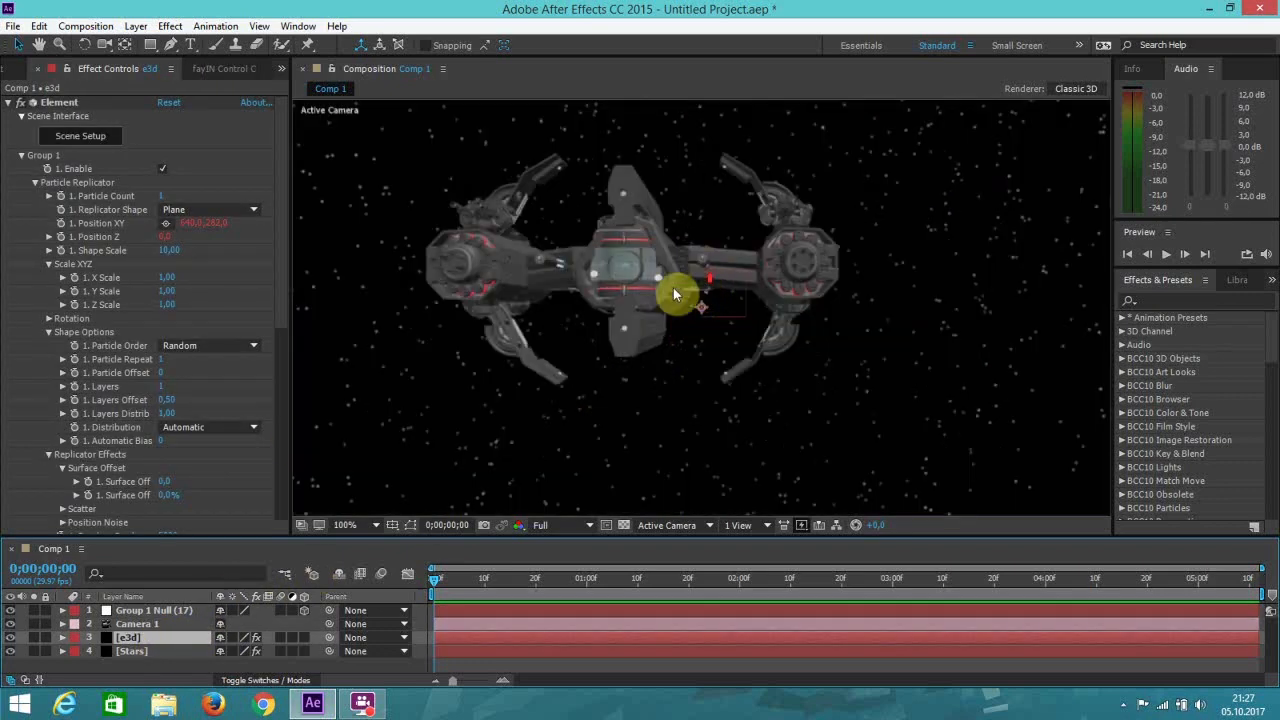
pyautogui.moveTo(282, 257); pyautogui.dragTo(276, 444)
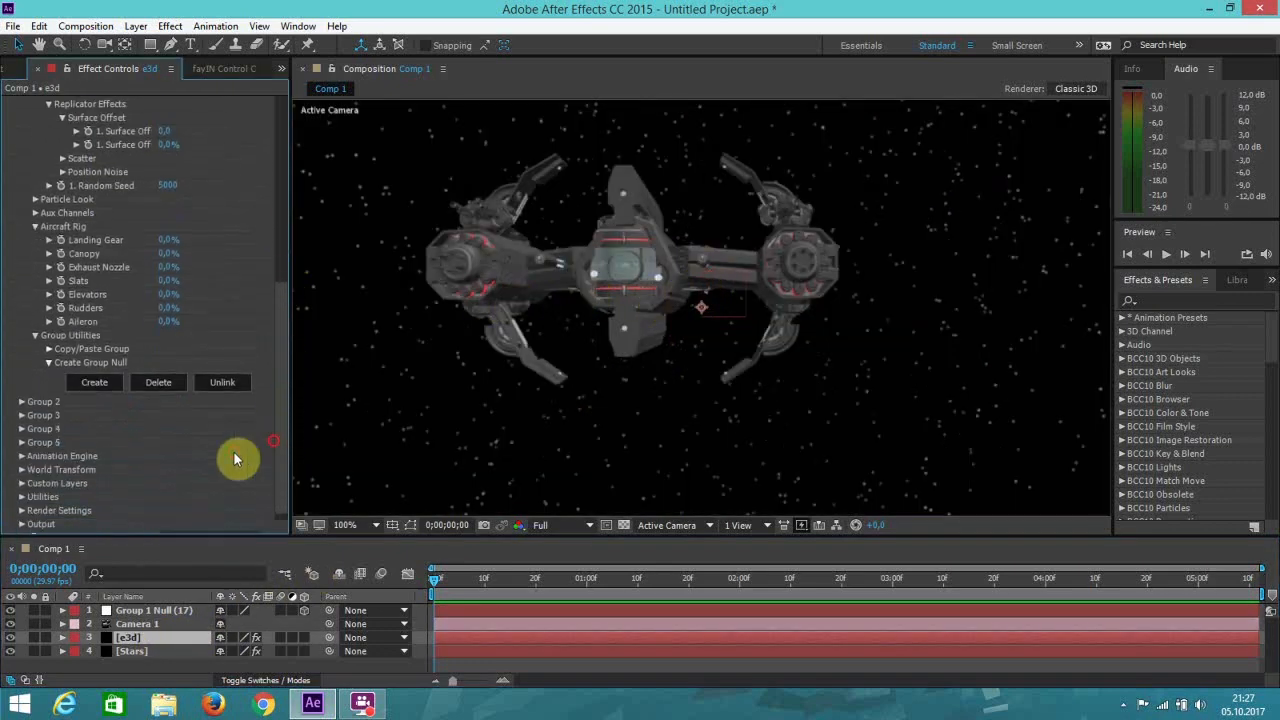
pyautogui.scroll(-1, 80, 512)
pyautogui.click(22, 500)
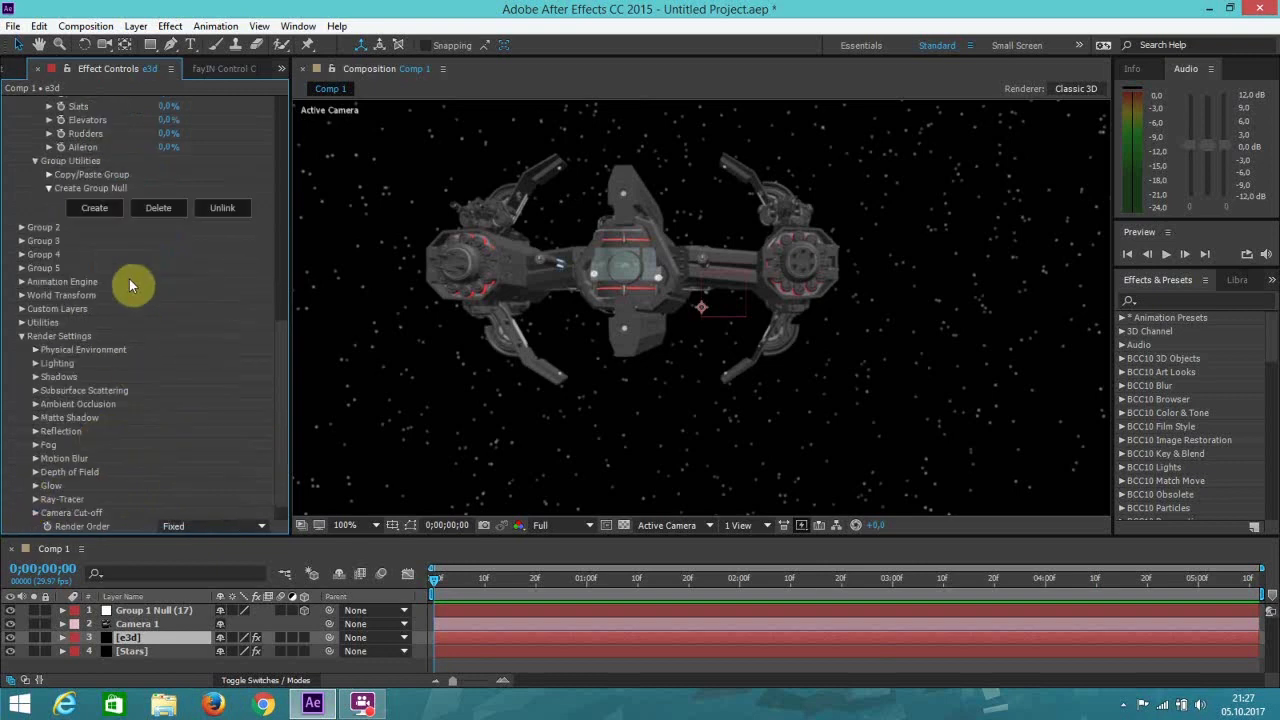
pyautogui.click(35, 364)
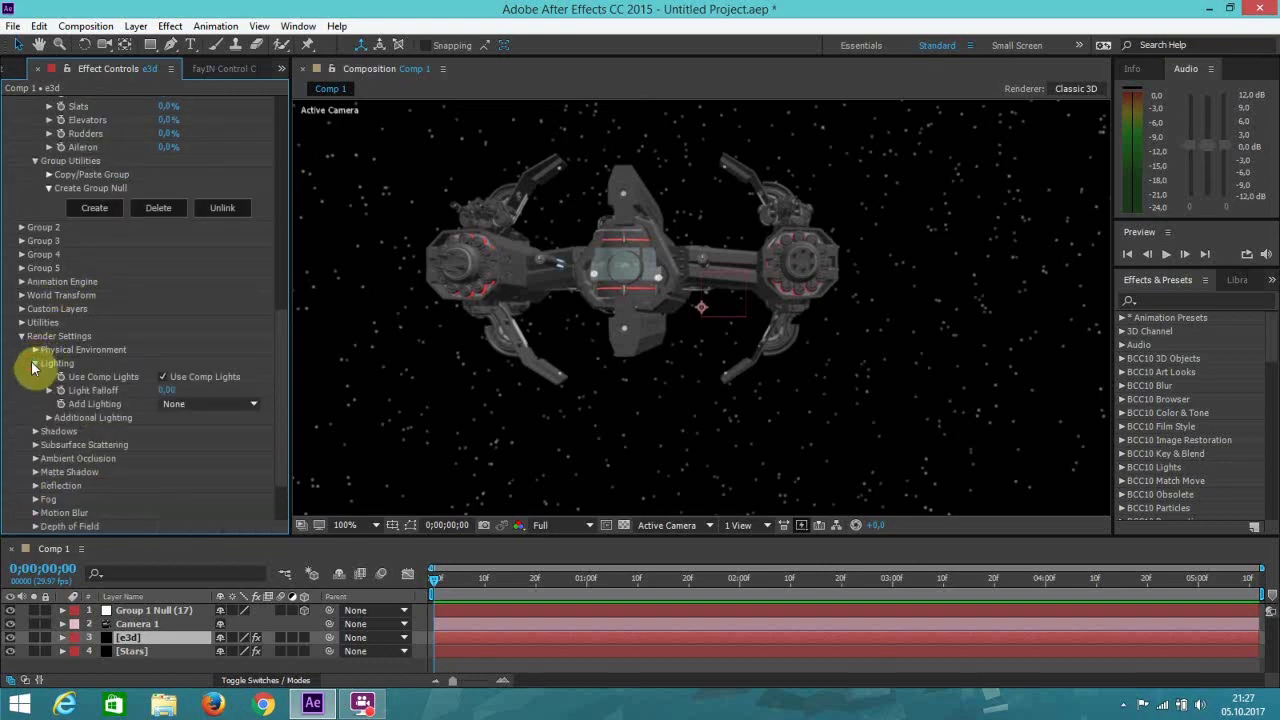
pyautogui.click(188, 406)
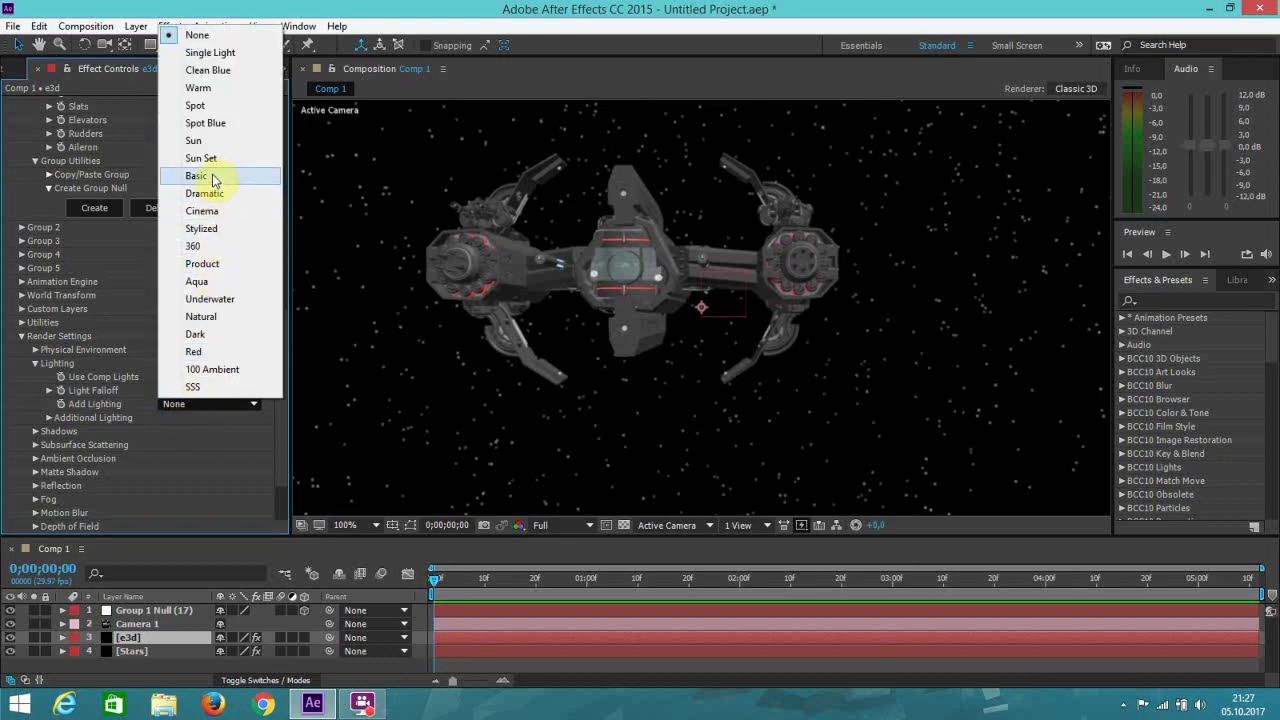
pyautogui.click(205, 194)
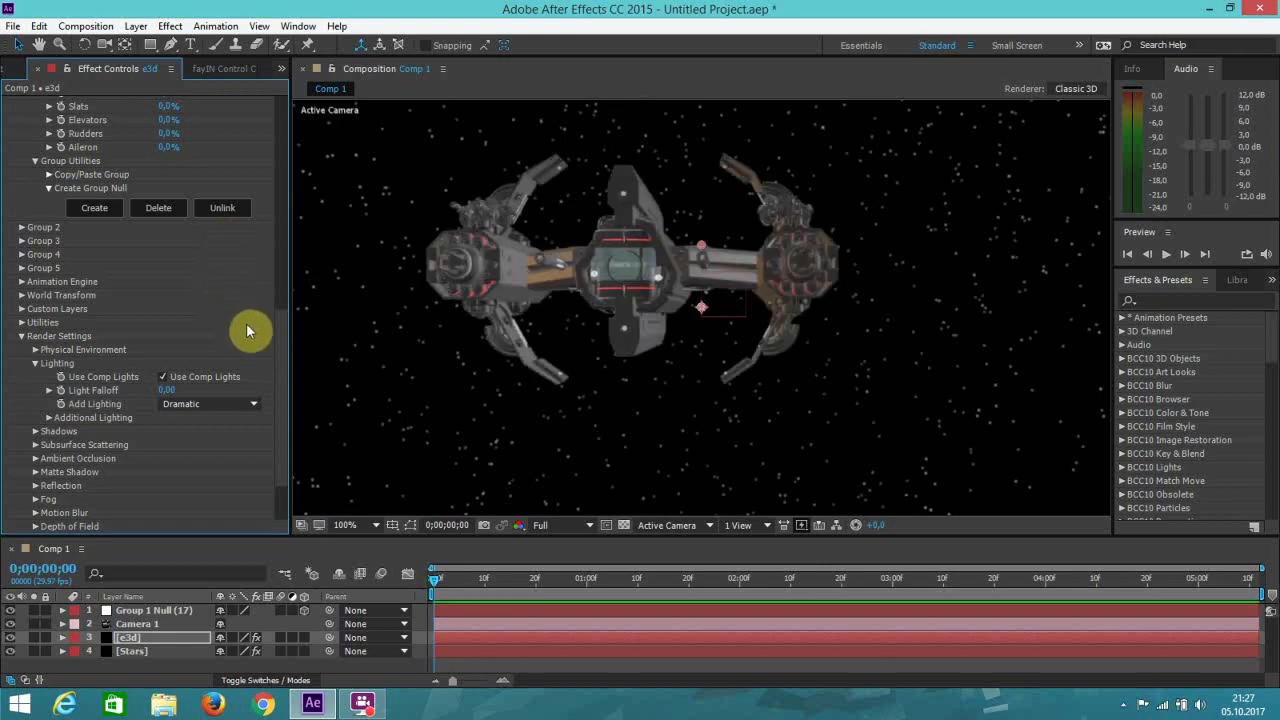
# Orbit Camera 1 around the spaceship to frame it at an angle from slightly above.
pyautogui.click(104, 46)
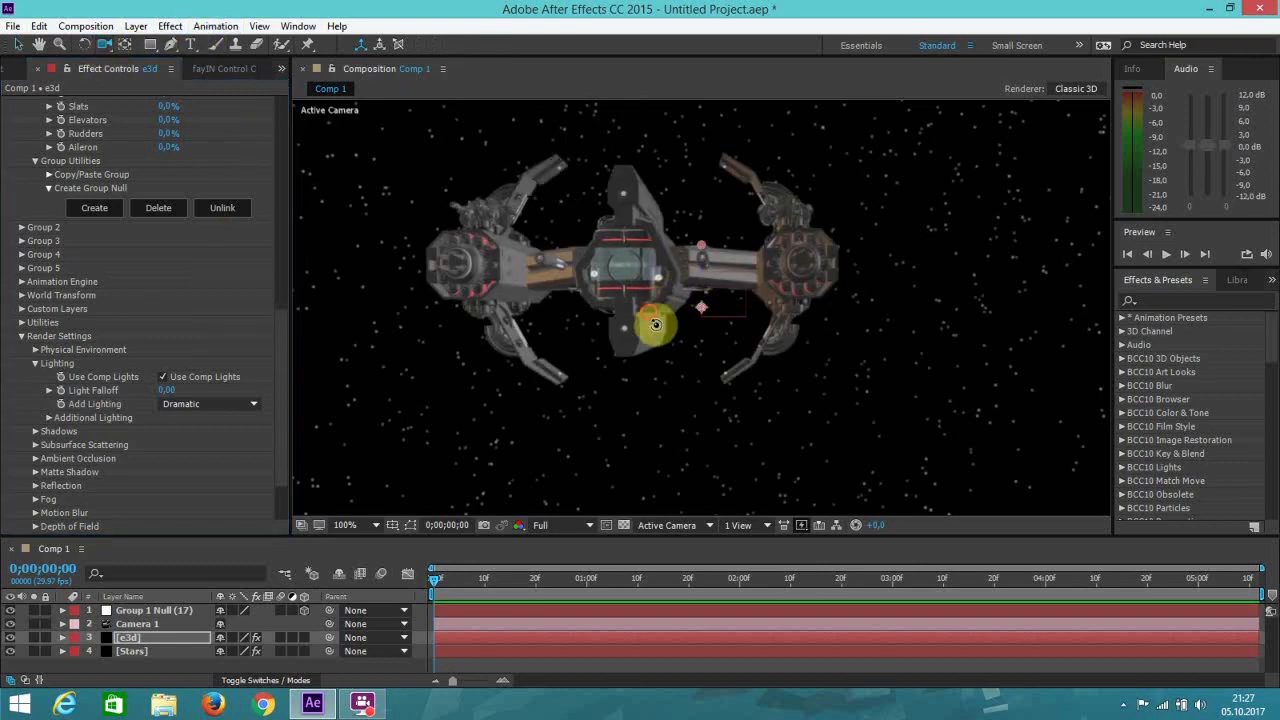
pyautogui.moveTo(706, 346); pyautogui.dragTo(631, 409)
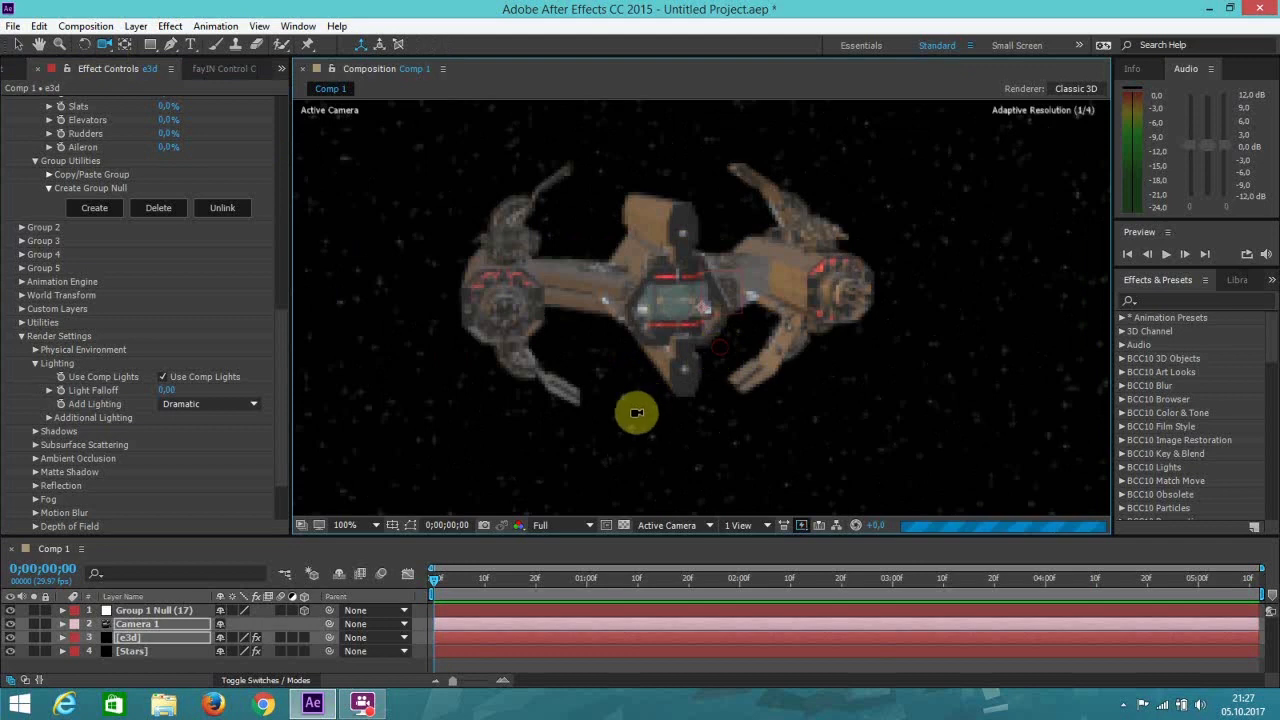
pyautogui.click(18, 44)
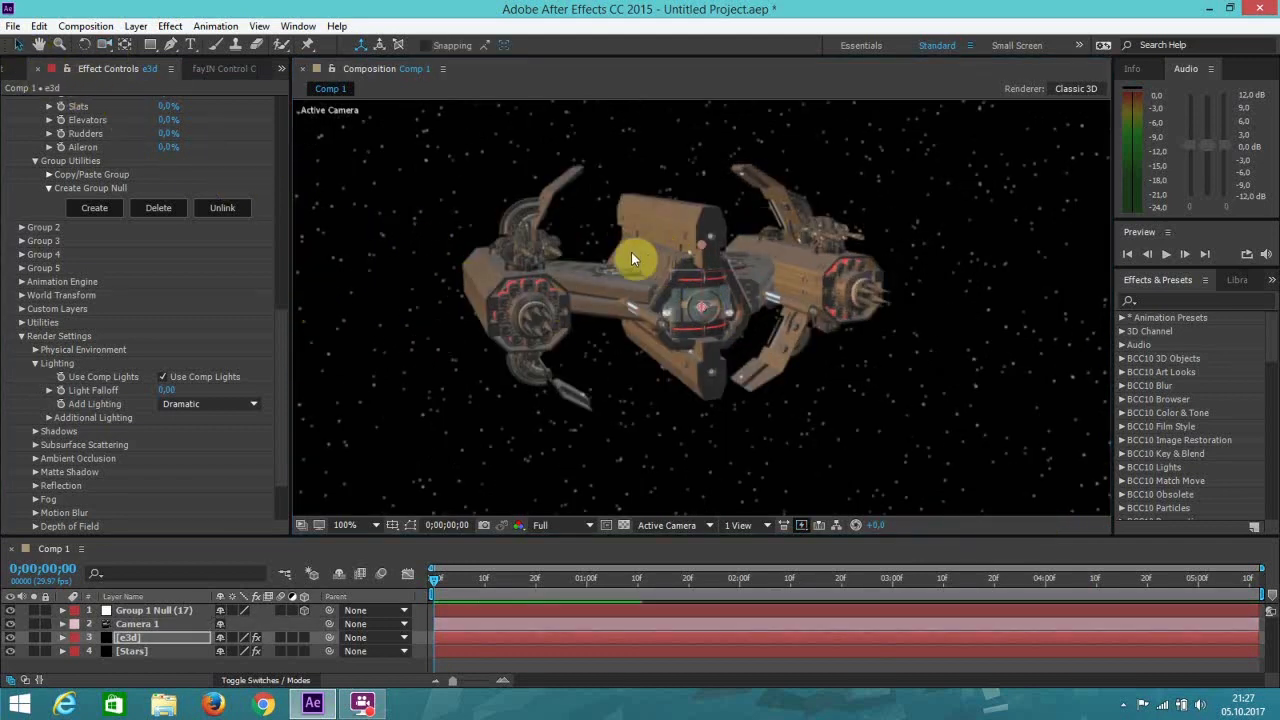
# Enable ambient occlusion for the spaceship and raise the SSAO Intensity to 7,3.
pyautogui.scroll(-2, 280, 350)
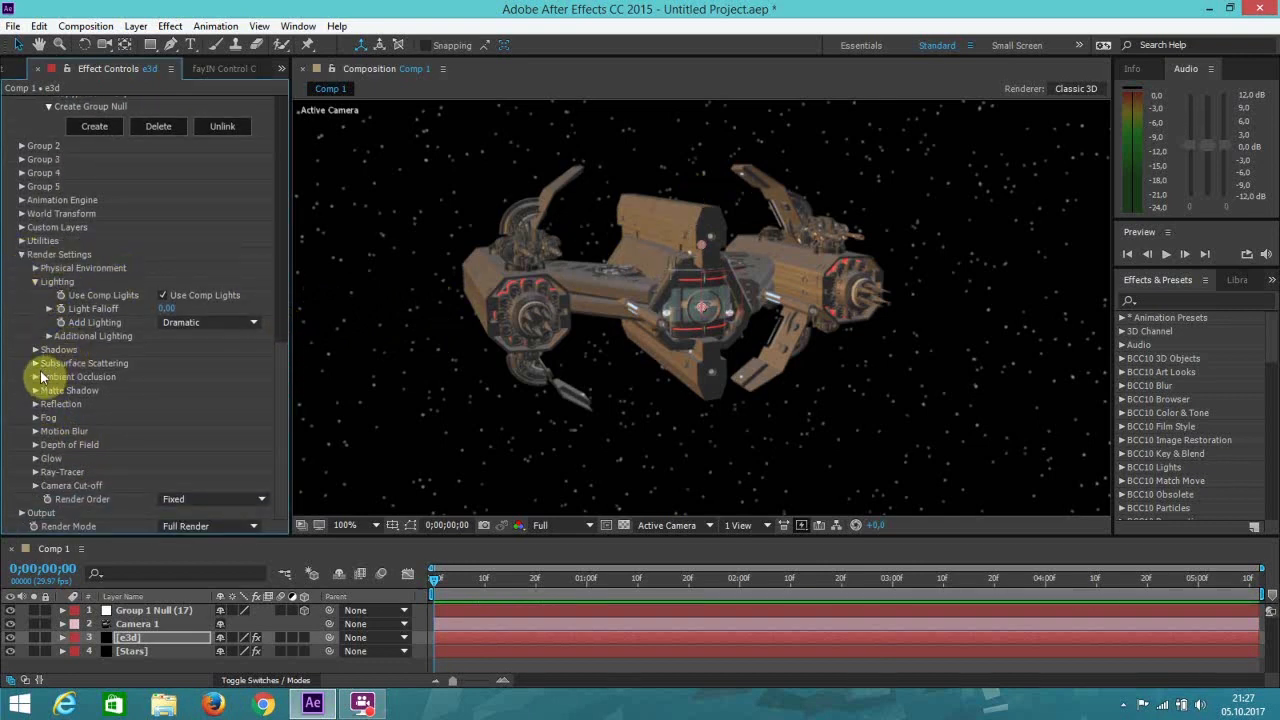
pyautogui.click(35, 377)
pyautogui.scroll(-2, 34, 386)
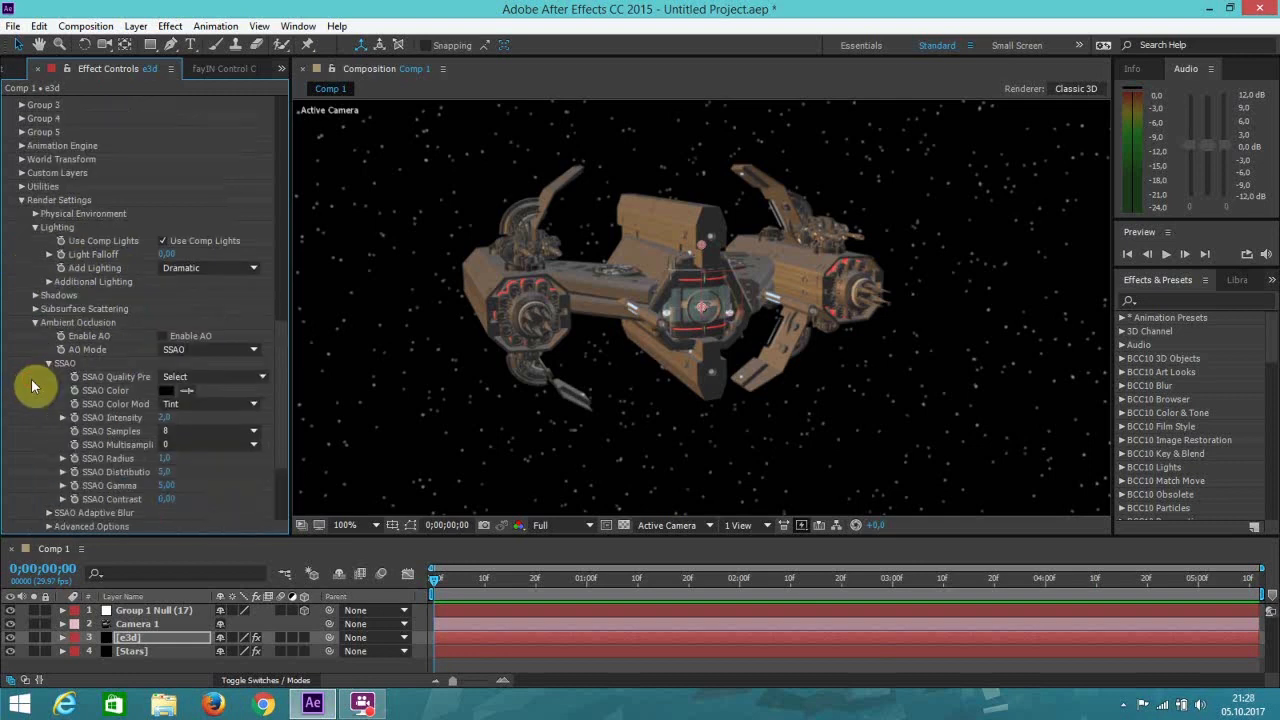
pyautogui.click(164, 337)
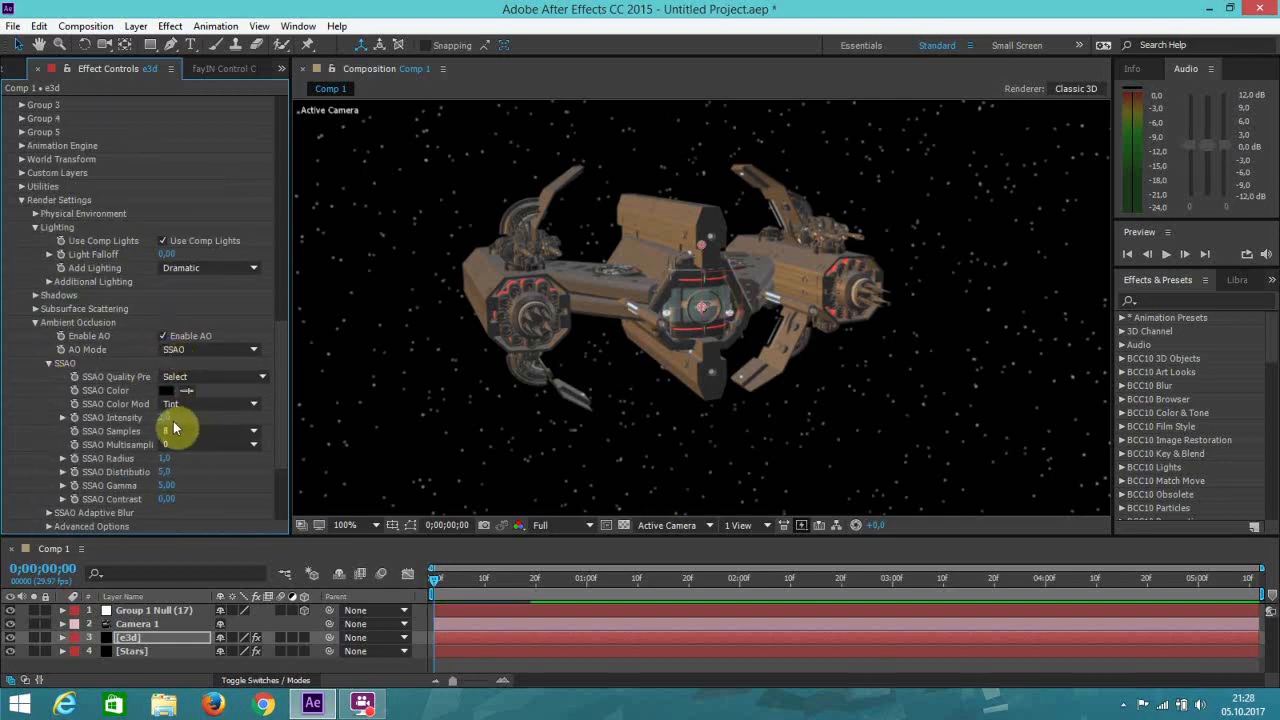
pyautogui.moveTo(163, 419); pyautogui.dragTo(216, 423)
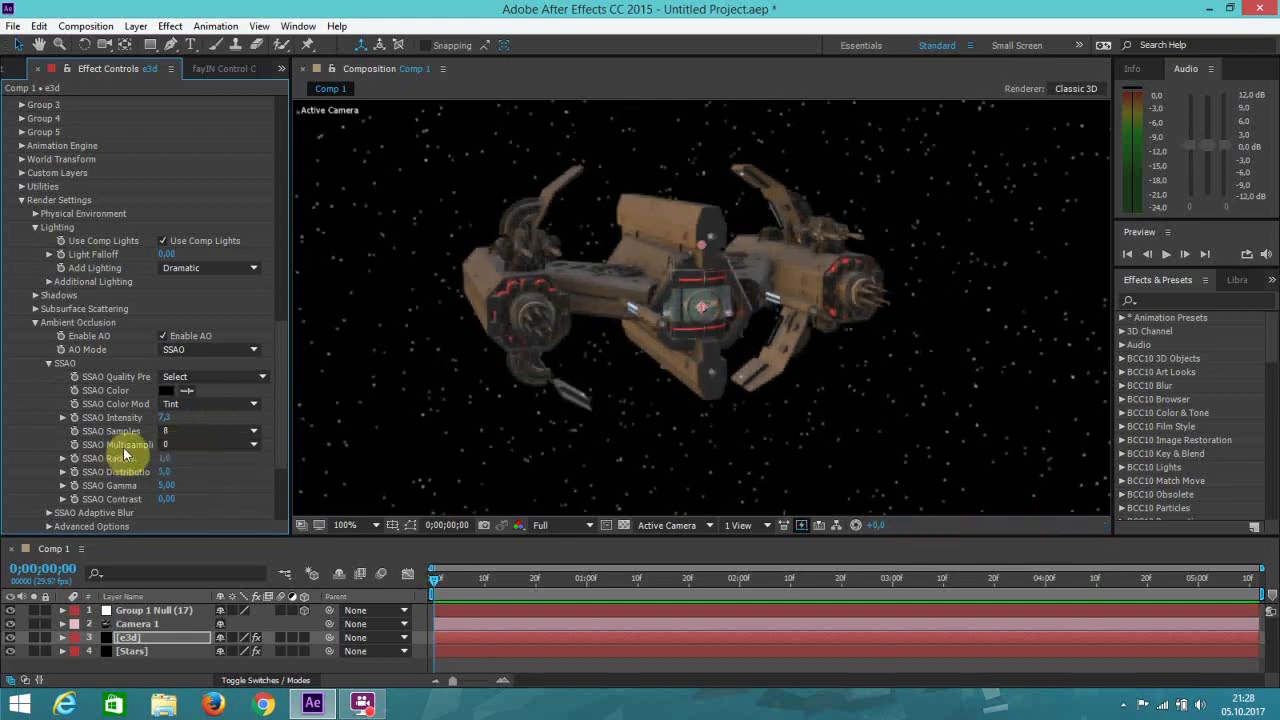
# Set the SSAO Multisampling to 4 and the SSAO Contrast to 0,25.
pyautogui.click(209, 445)
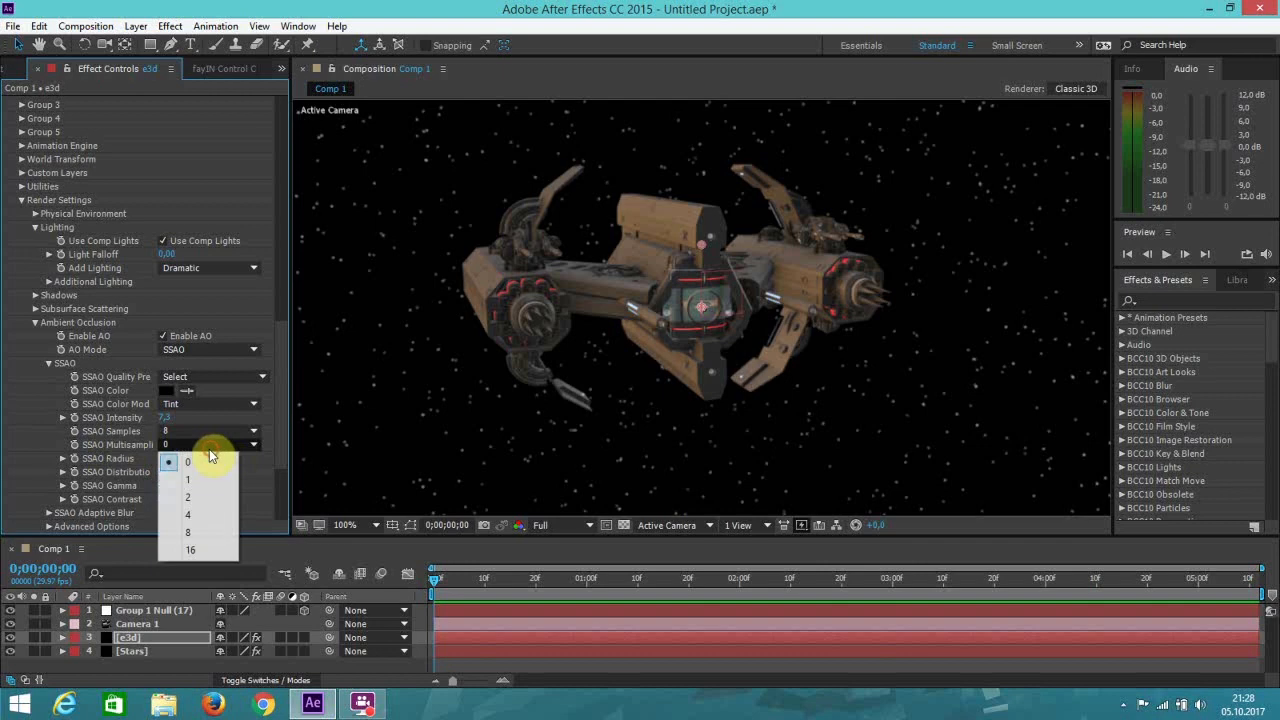
pyautogui.click(189, 513)
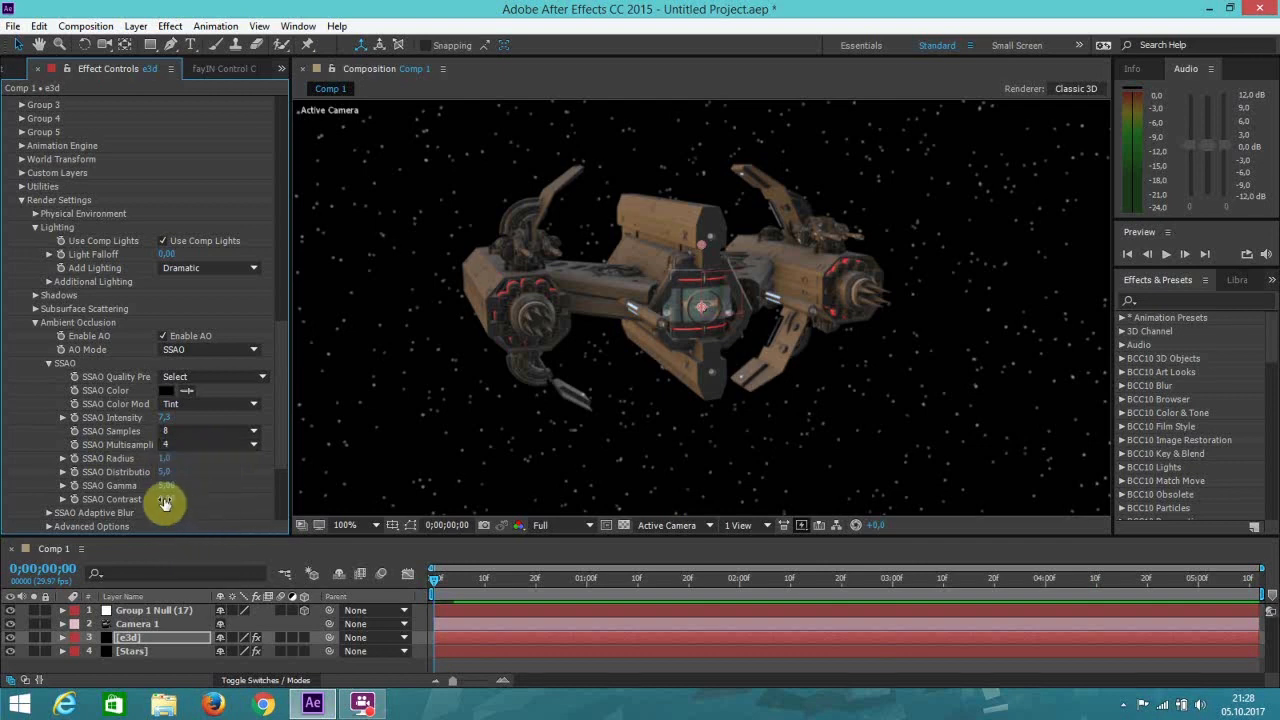
pyautogui.moveTo(179, 503); pyautogui.dragTo(194, 504)
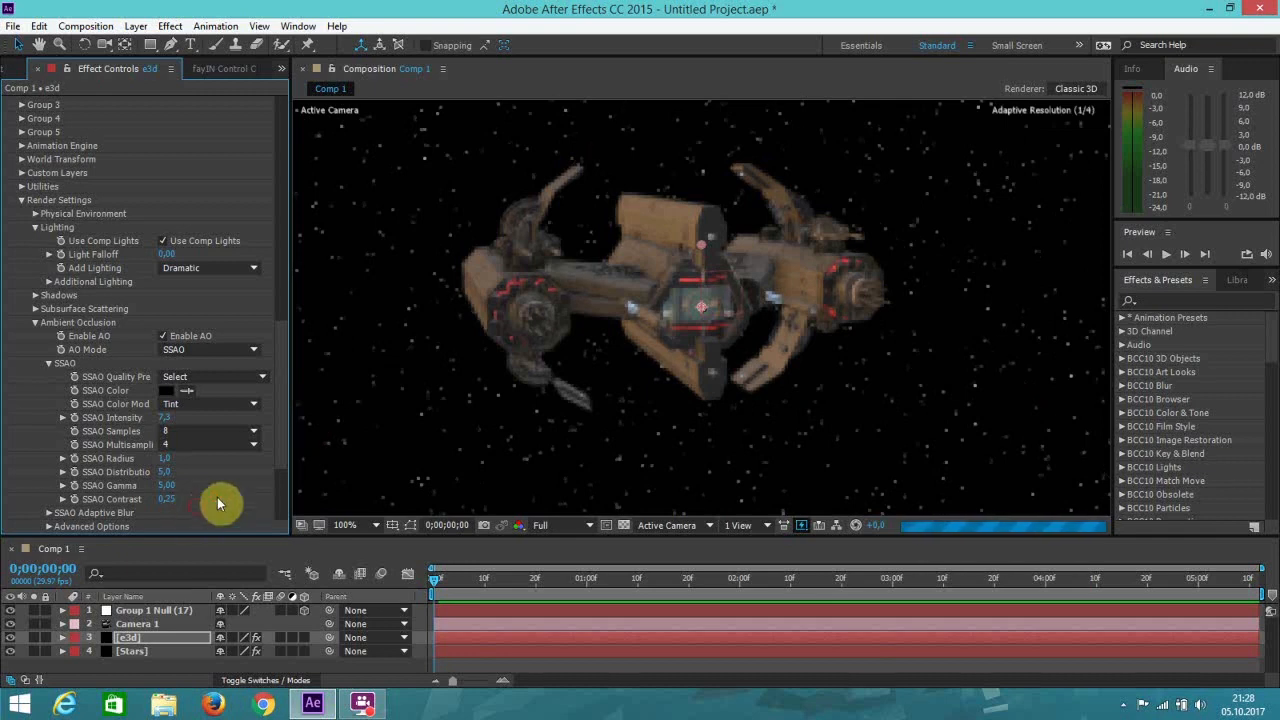
# Set the SSAO Adaptive Blur's Mask Multisampling to 2 and its Darken Pass to 0,11, and check the shading on the ship.
pyautogui.scroll(-4, 276, 440)
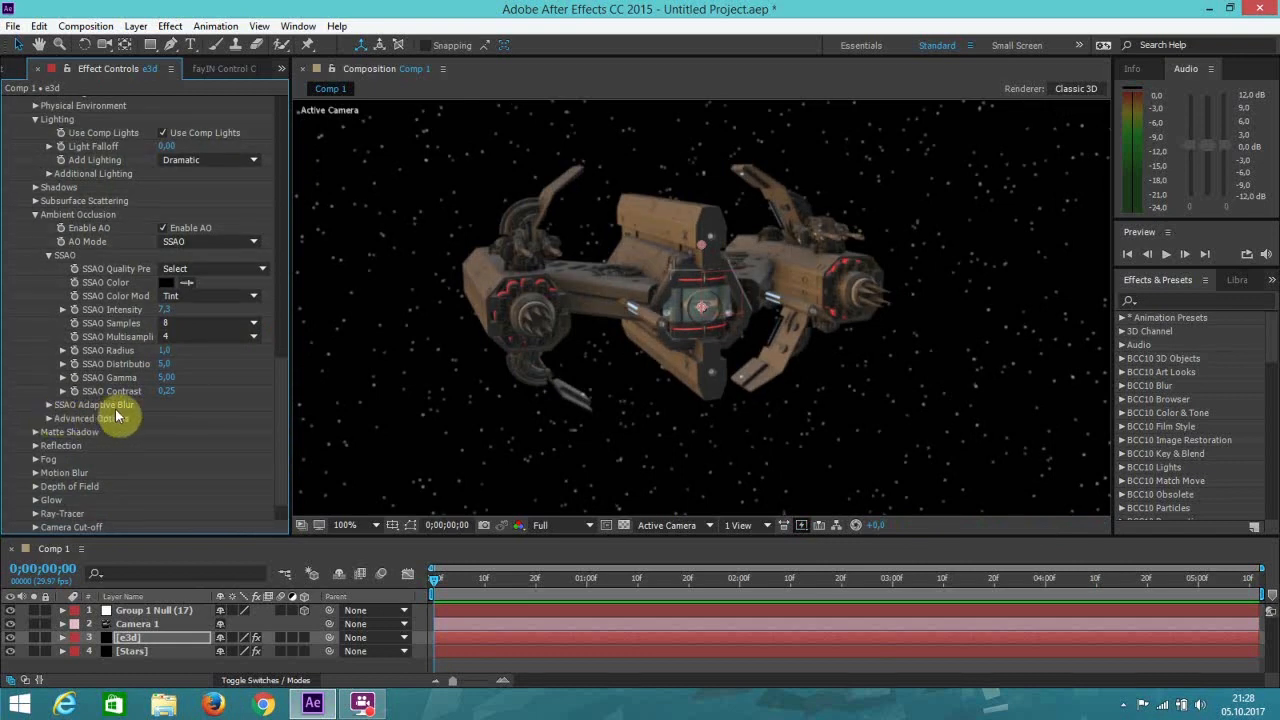
pyautogui.click(48, 406)
pyautogui.click(197, 446)
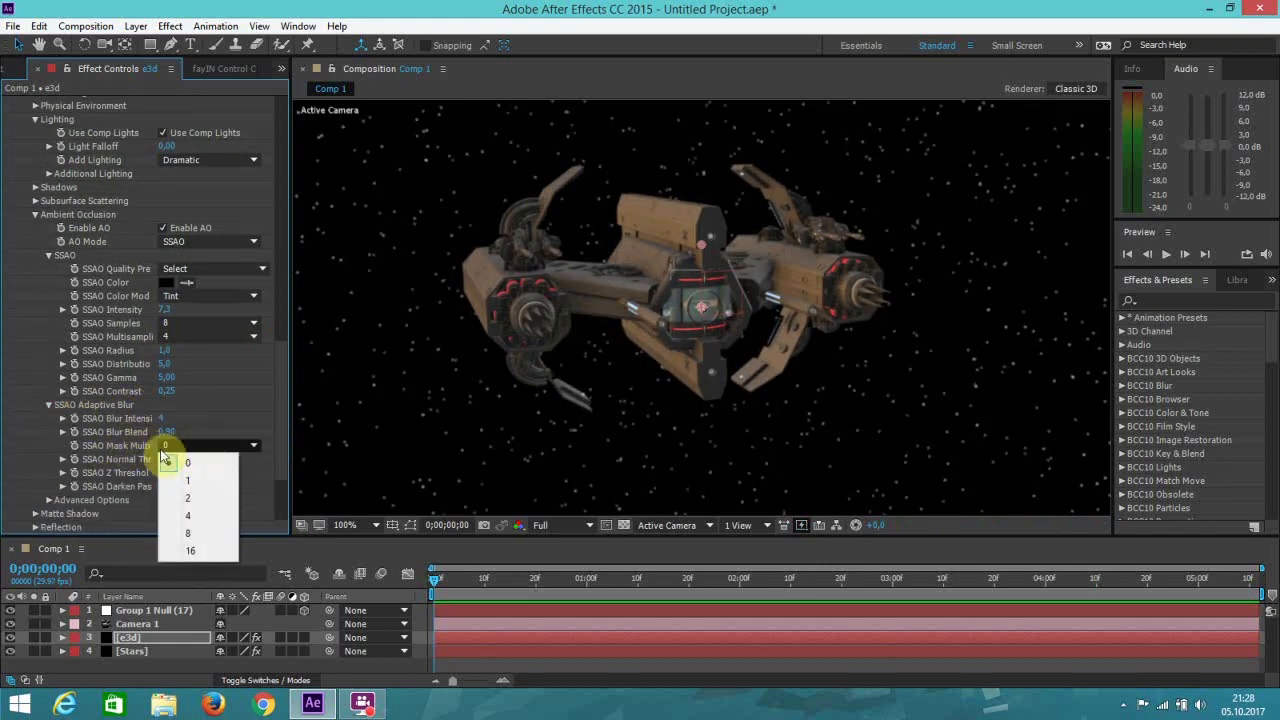
pyautogui.click(189, 499)
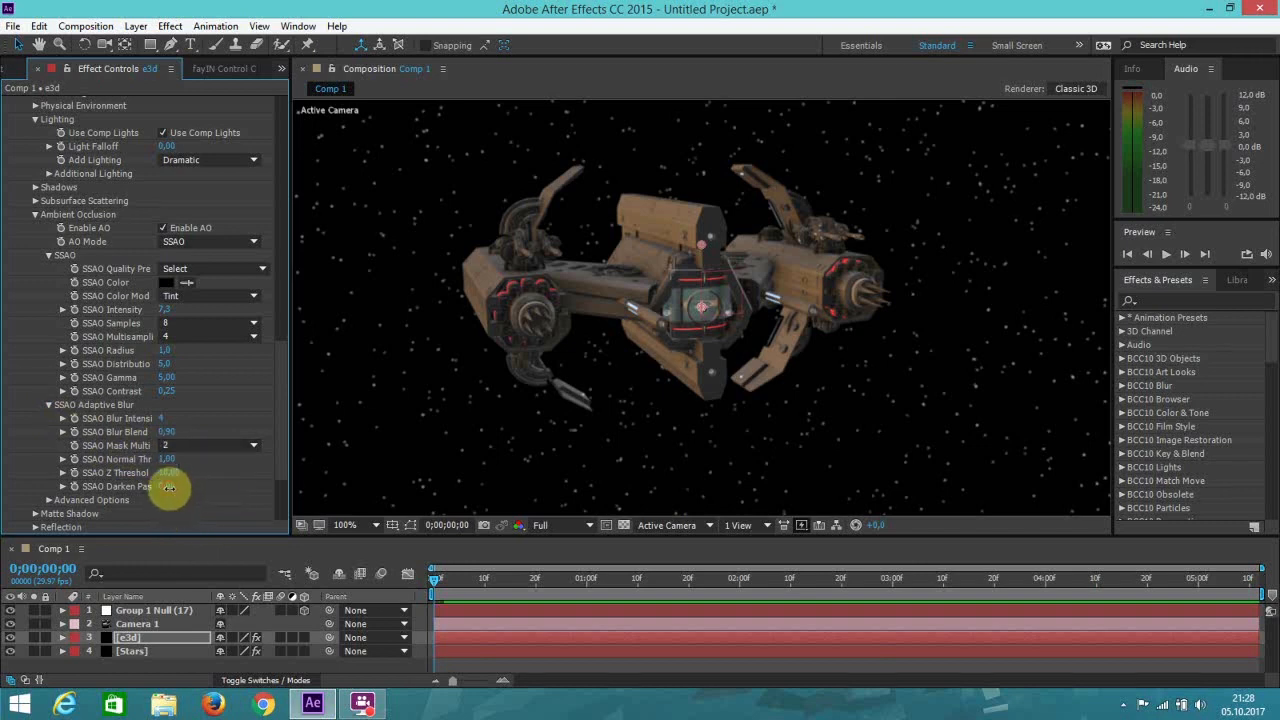
pyautogui.moveTo(172, 487); pyautogui.dragTo(183, 493)
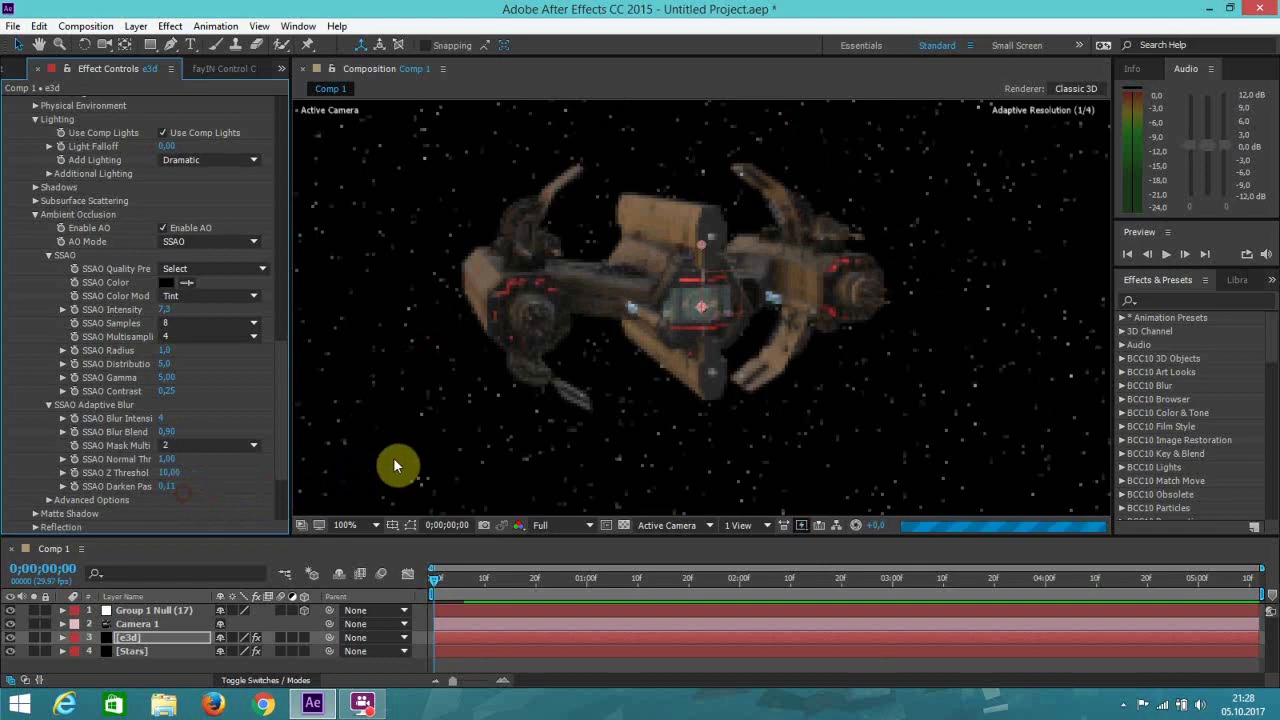
pyautogui.press(',')
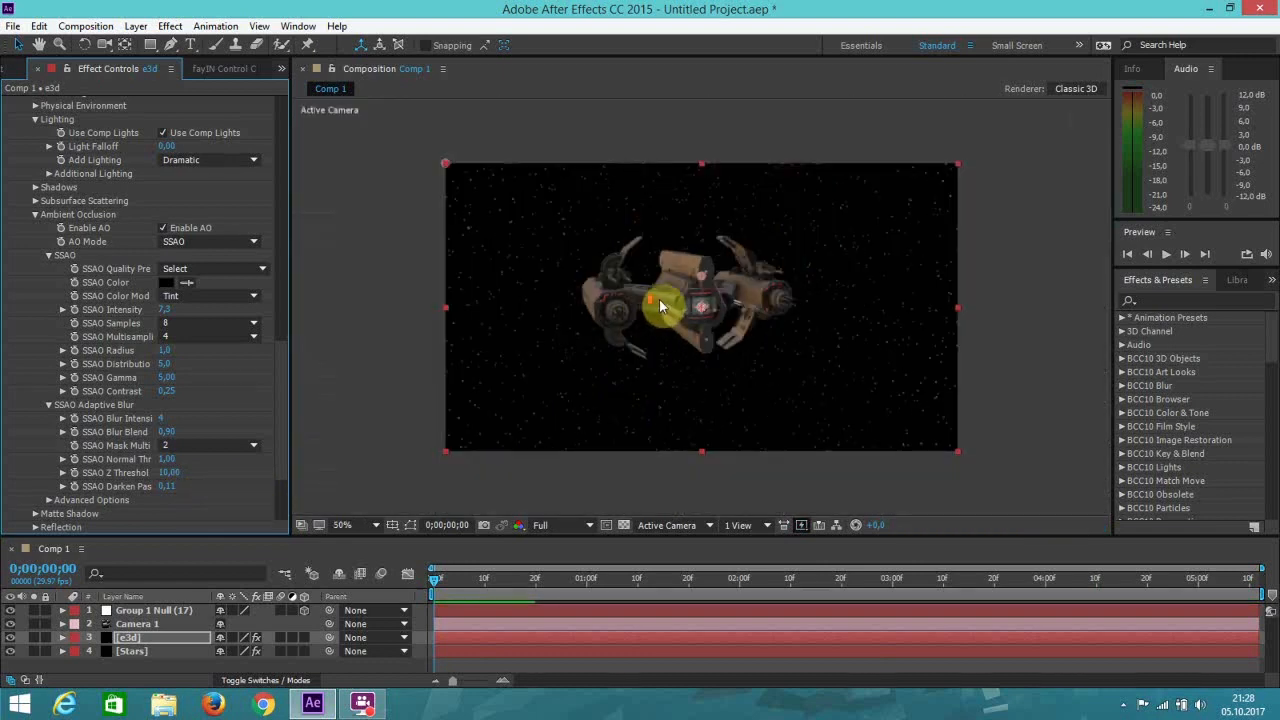
pyautogui.press('.')
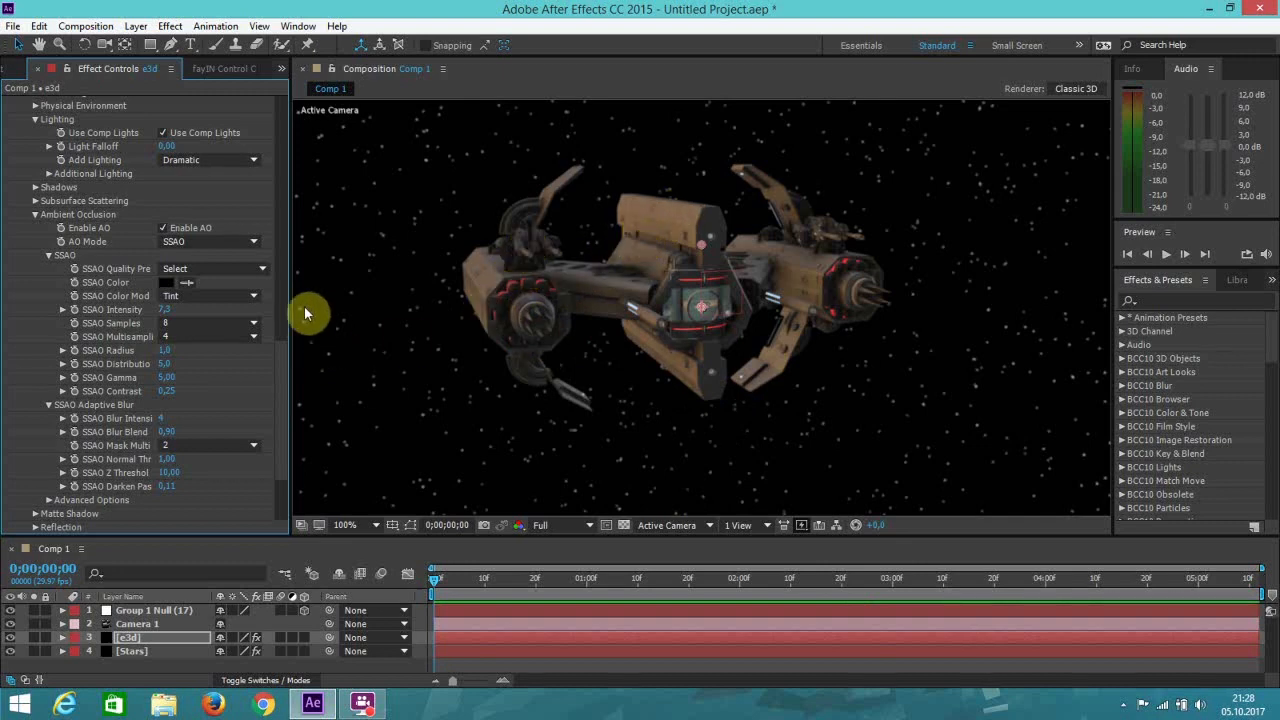
# Set the X rotation of Element's additional lighting to 55°.
pyautogui.moveTo(281, 374); pyautogui.dragTo(281, 337)
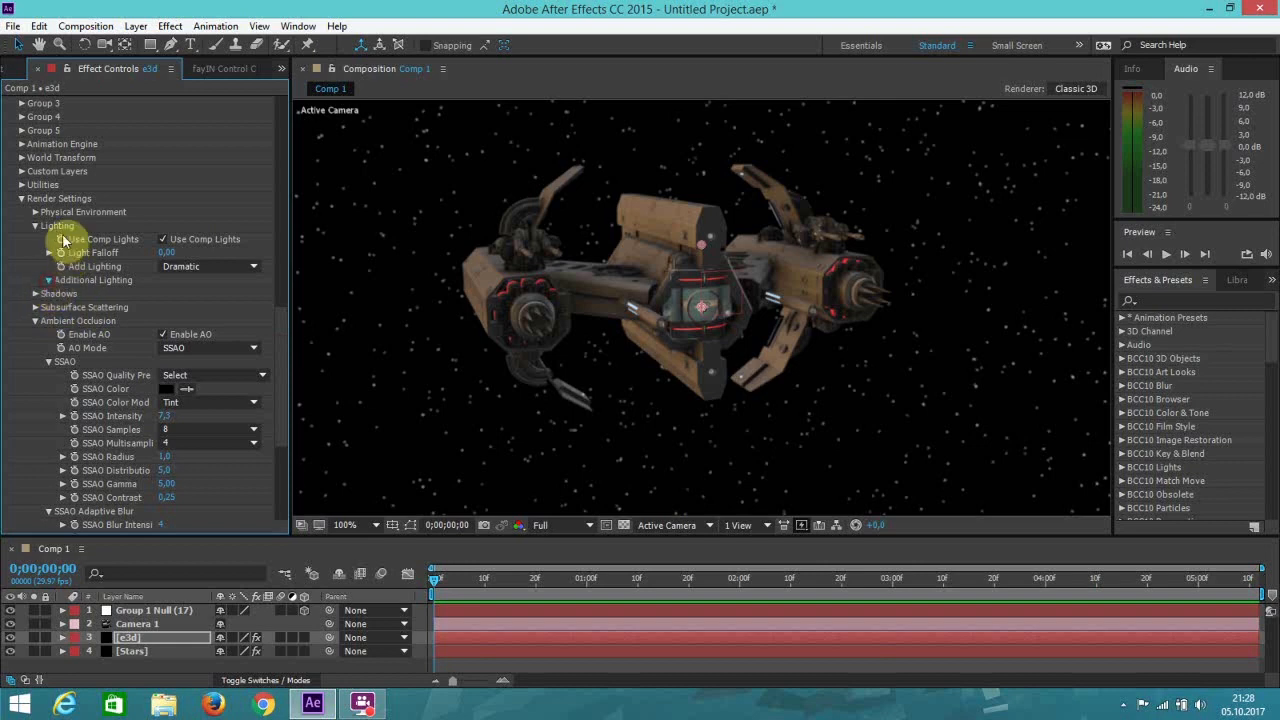
pyautogui.click(48, 281)
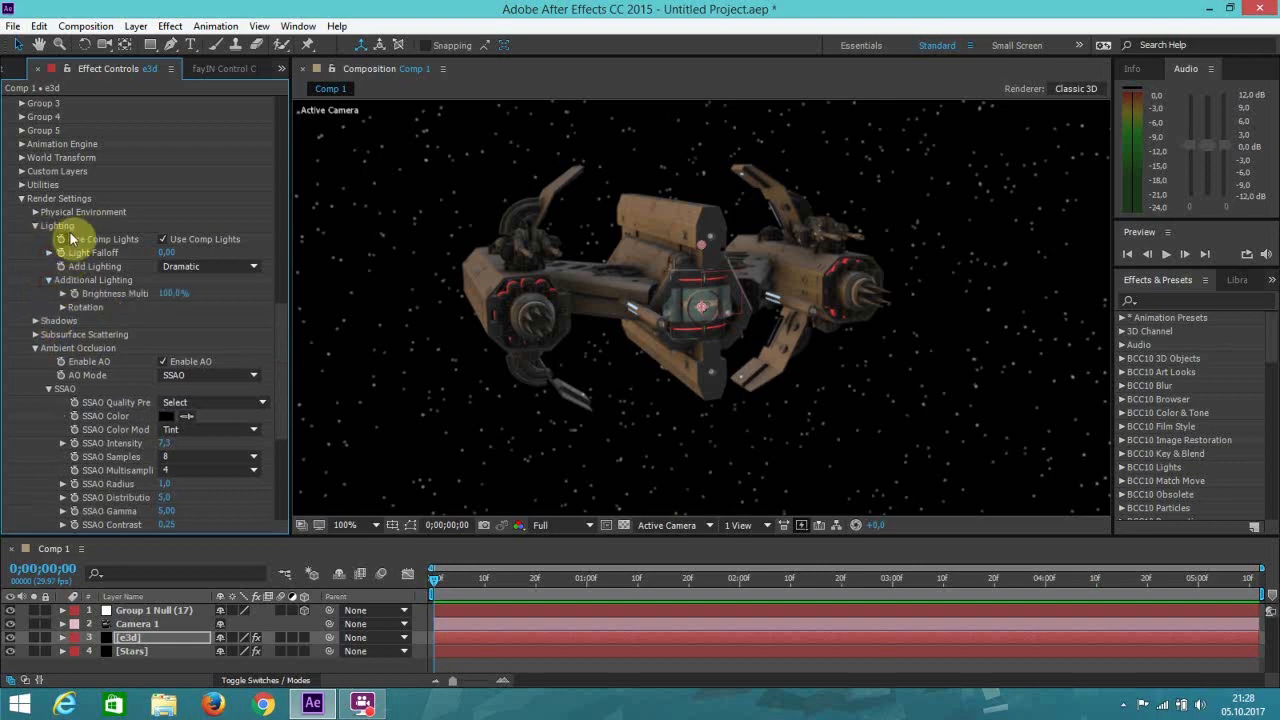
pyautogui.click(63, 308)
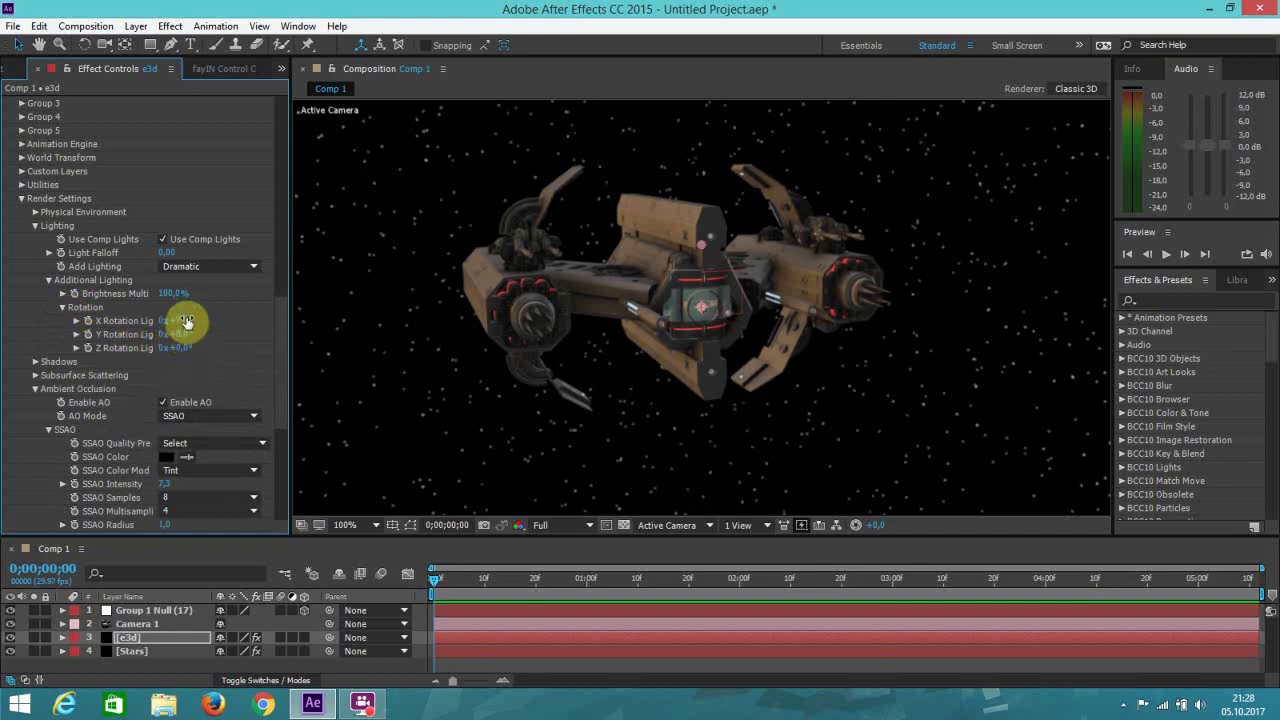
pyautogui.click(184, 321)
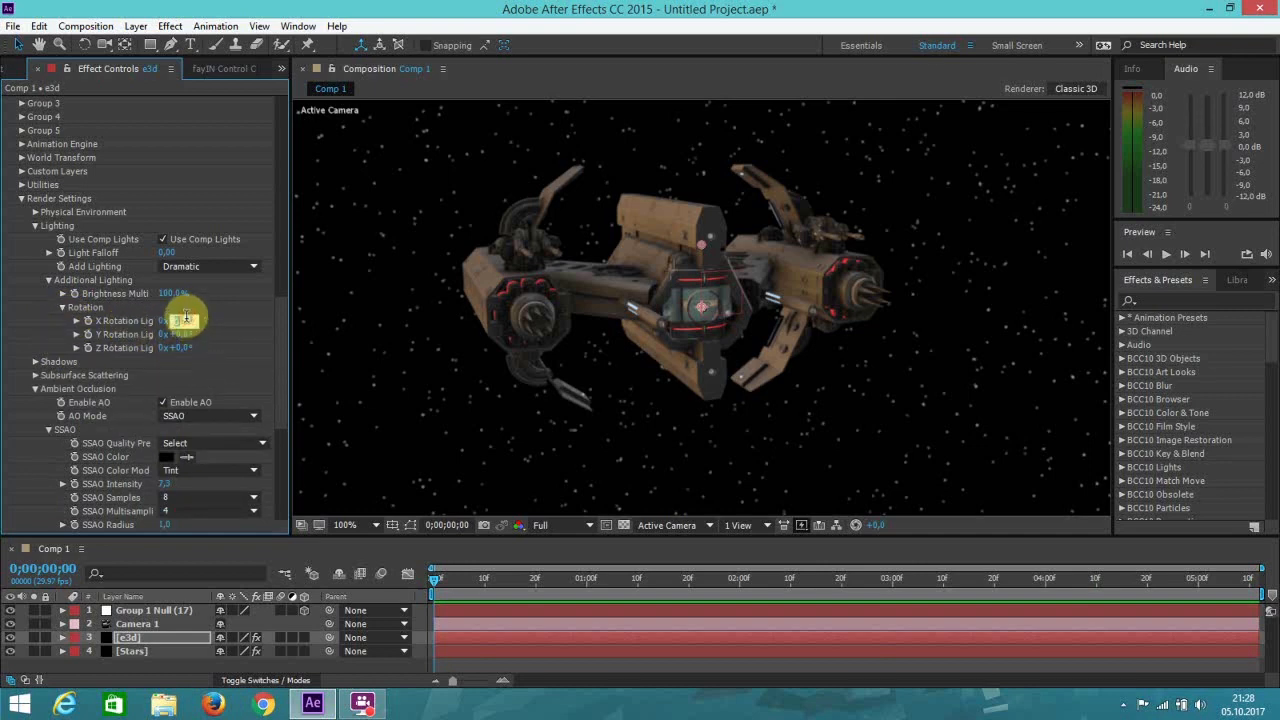
pyautogui.write('55')
pyautogui.press('Return')
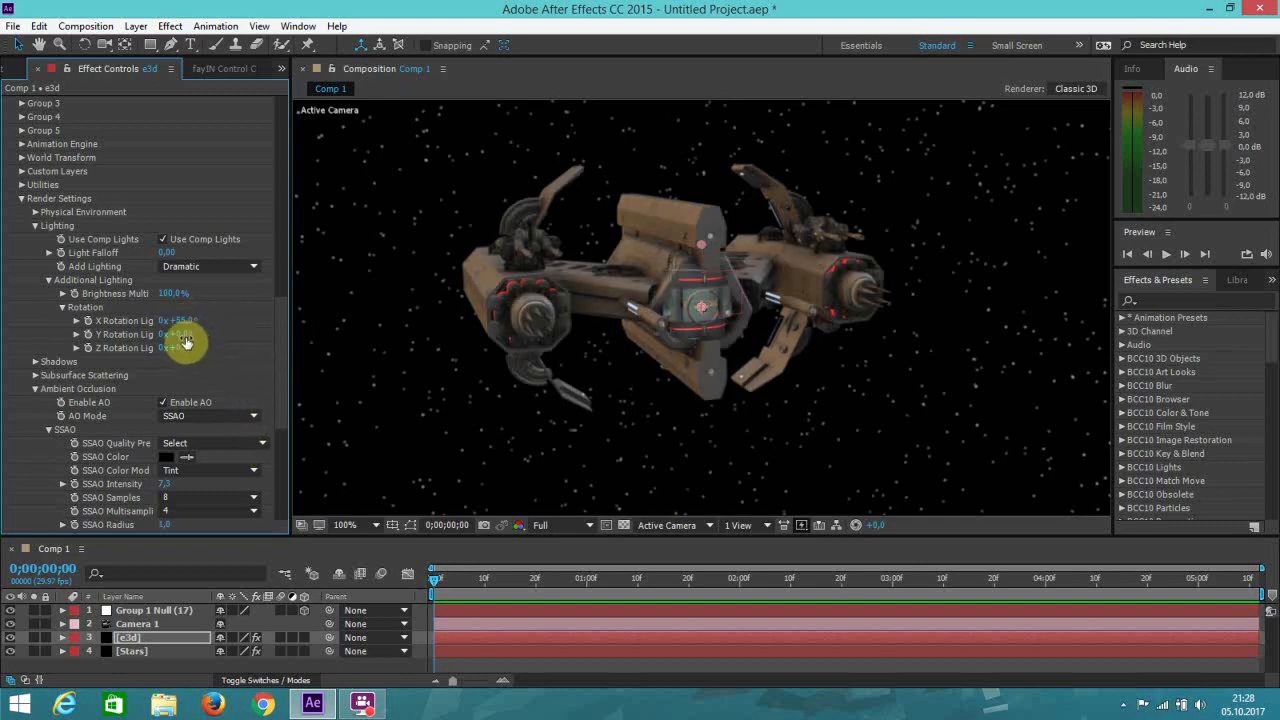
# Set the additional lighting's Y rotation to -10° and its Z rotation to -45°.
pyautogui.click(185, 335)
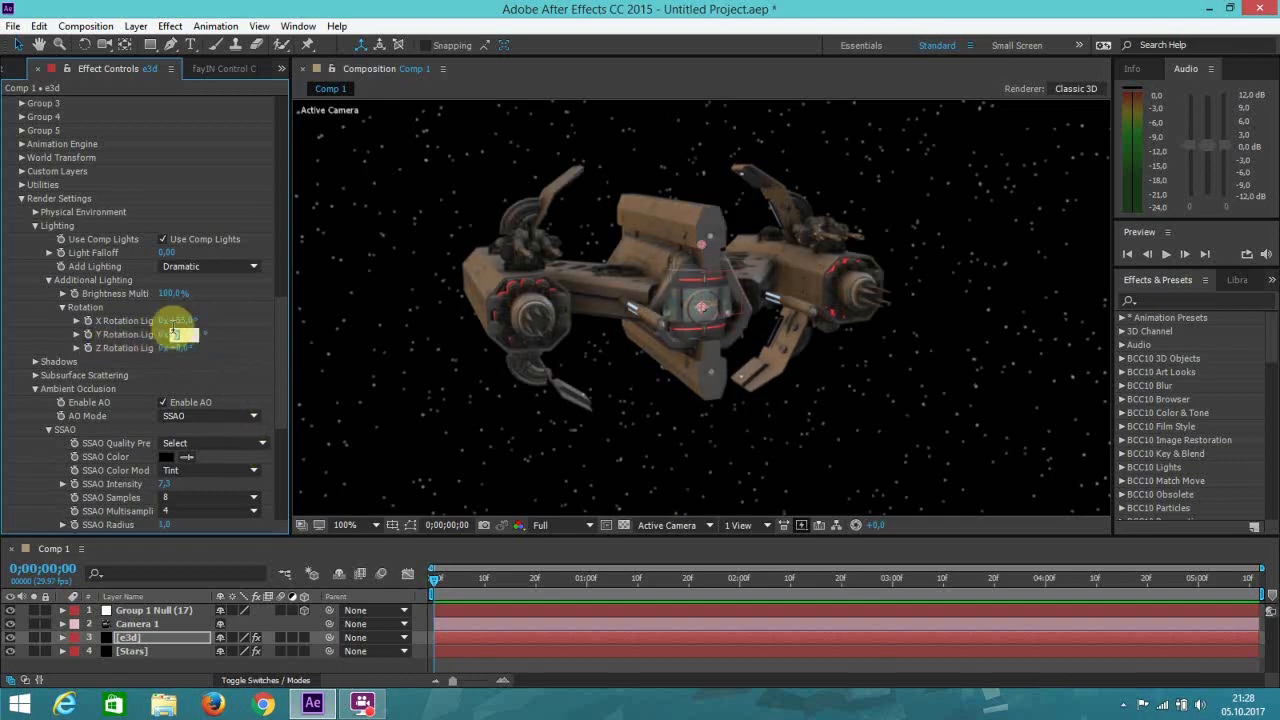
pyautogui.write('-')
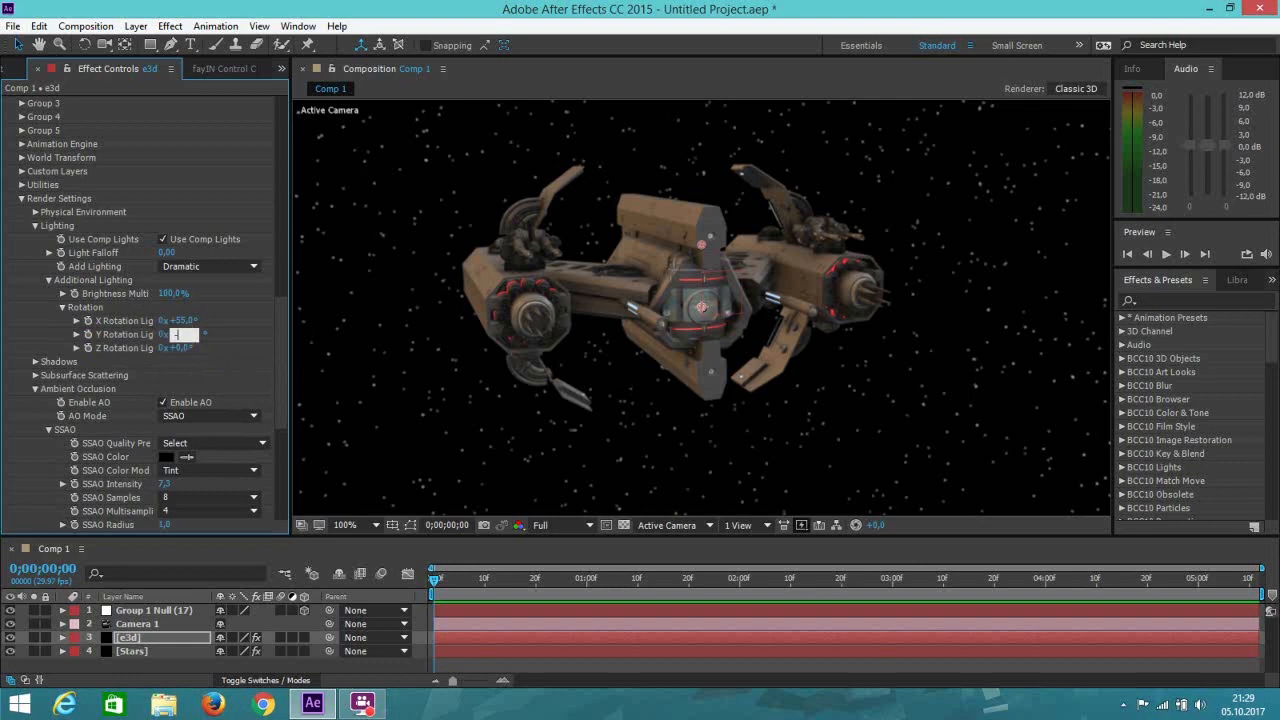
pyautogui.write('10')
pyautogui.click(170, 337)
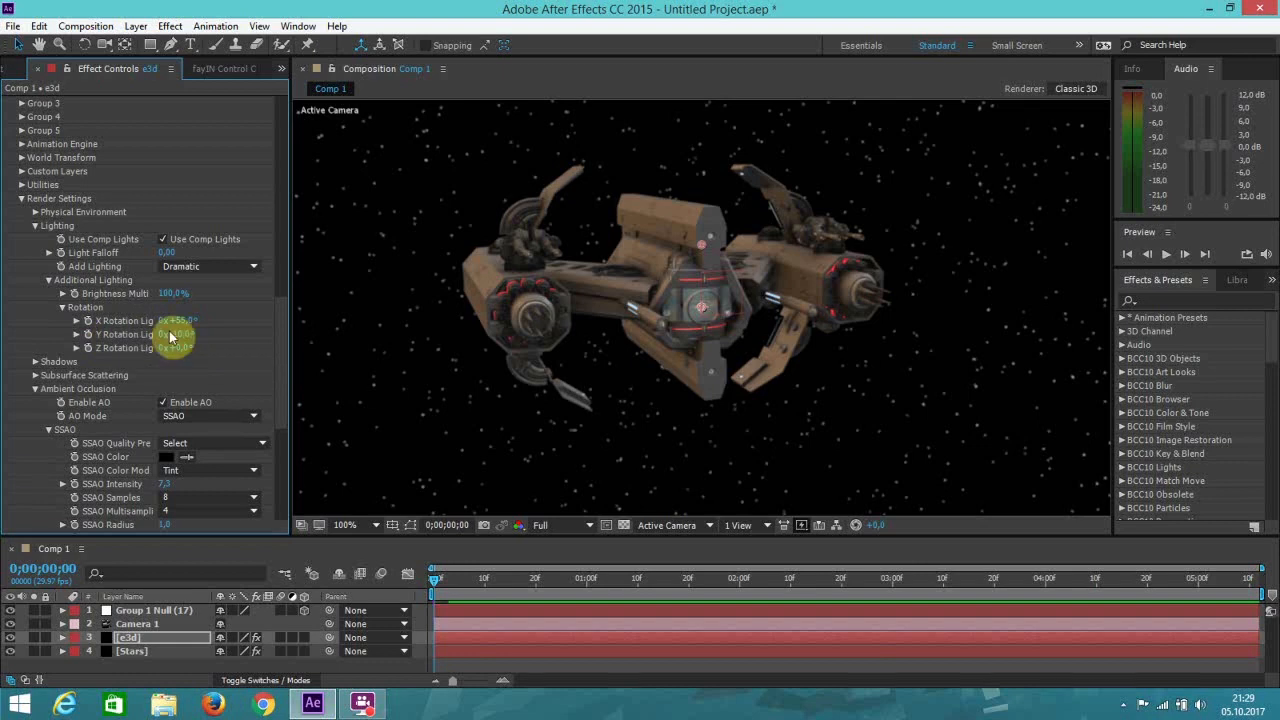
pyautogui.click(180, 348)
pyautogui.write('-1')
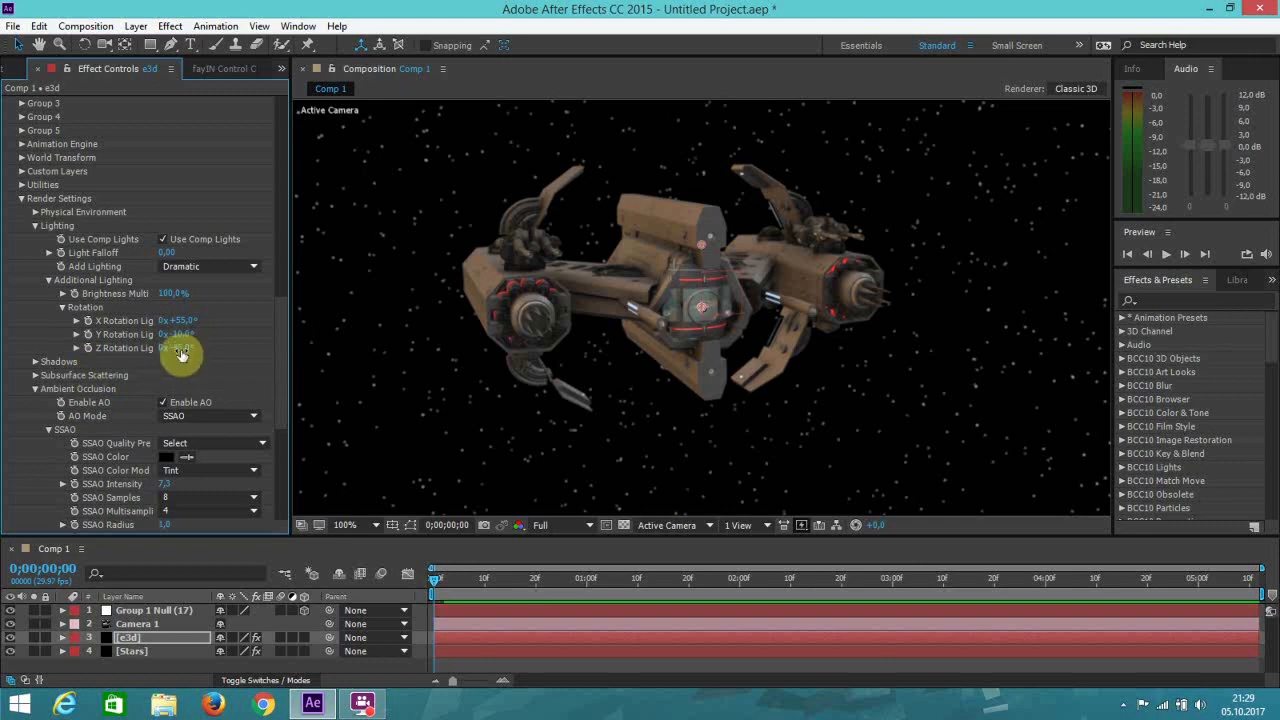
# Set the additional lighting's brightness multiplier to 110%.
pyautogui.click(172, 294)
pyautogui.write('11')
pyautogui.press('Return')
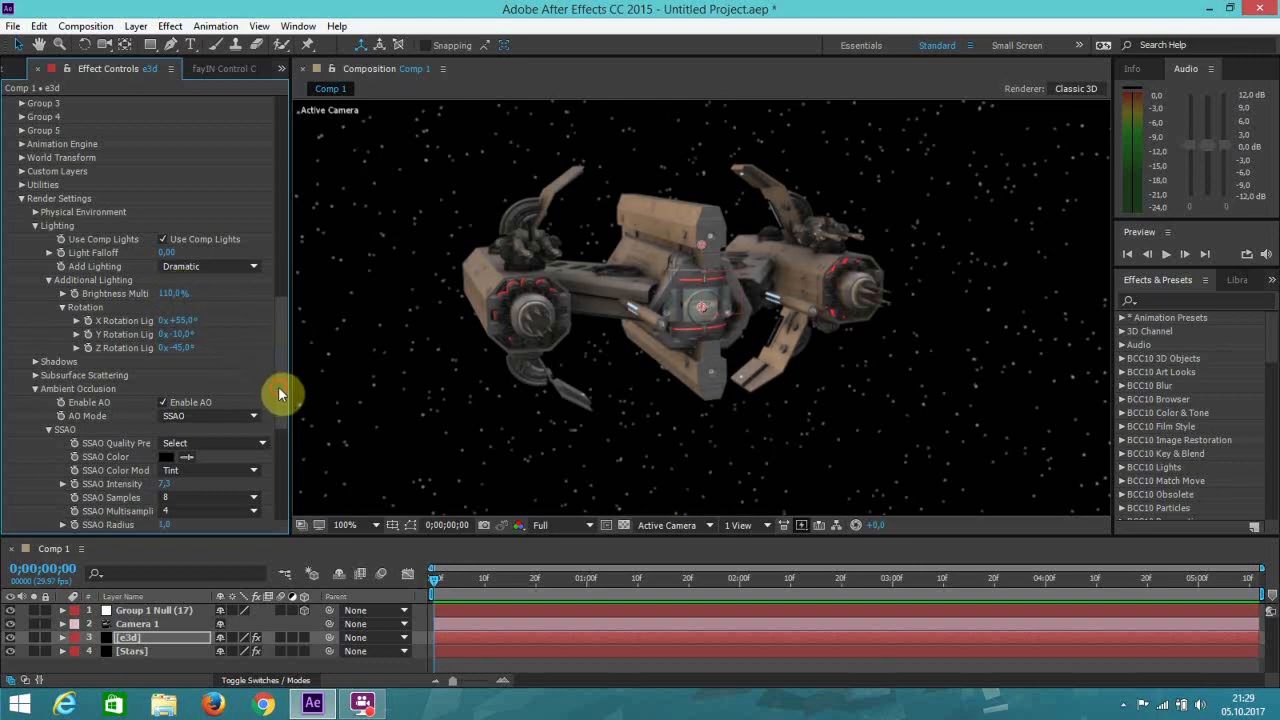
# Set the SSAO Darken Pass to 0,15 and return to the Element effect's Scene Interface settings.
pyautogui.scroll(-5, 276, 430)
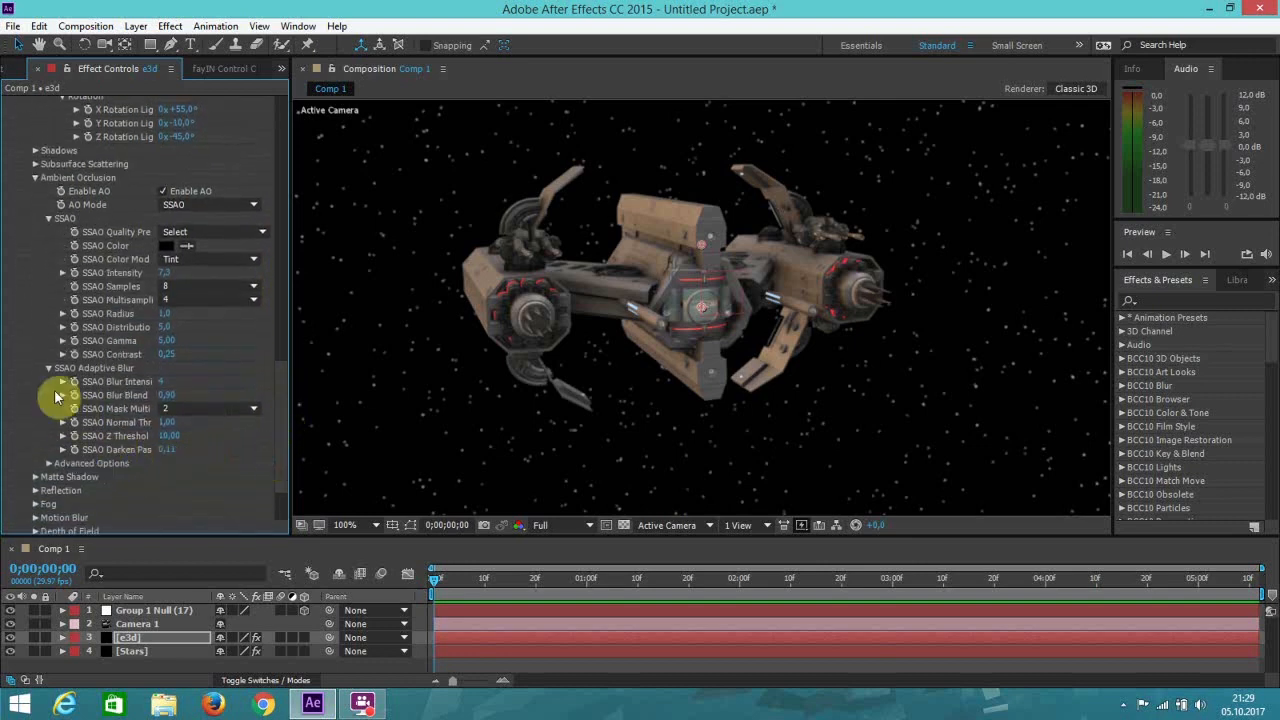
pyautogui.click(170, 449)
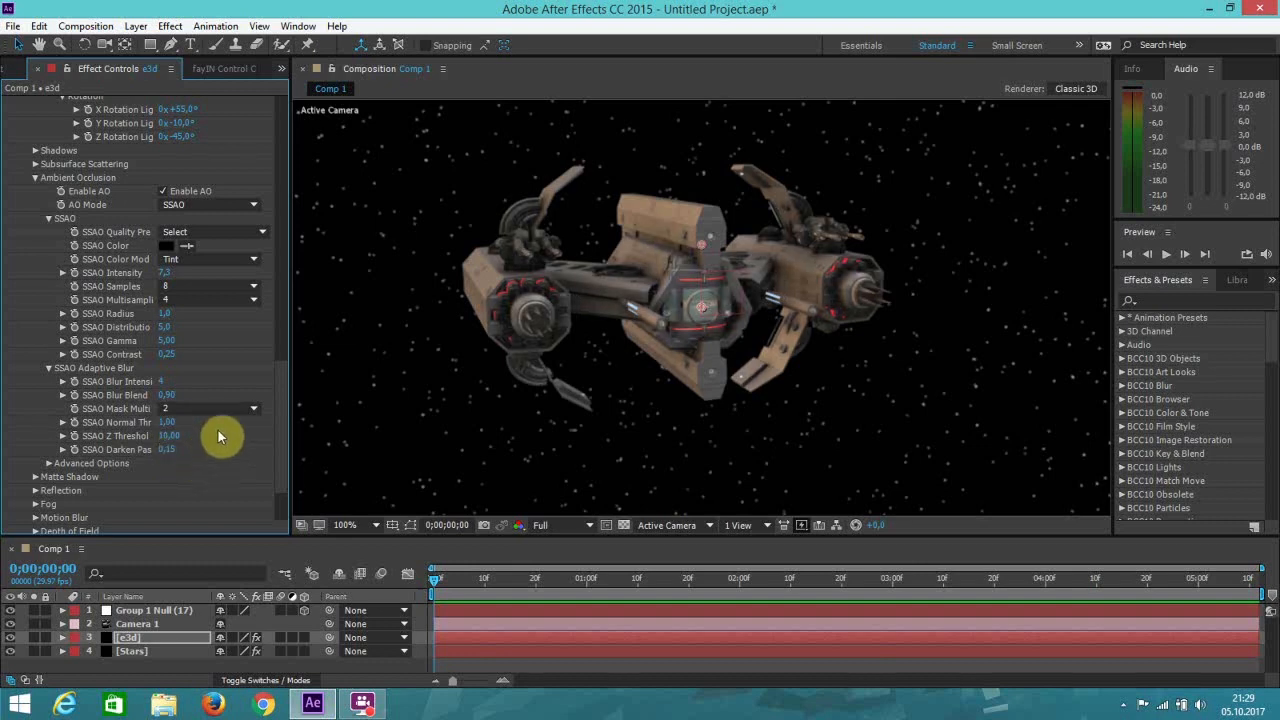
pyautogui.moveTo(280, 394); pyautogui.dragTo(268, 110)
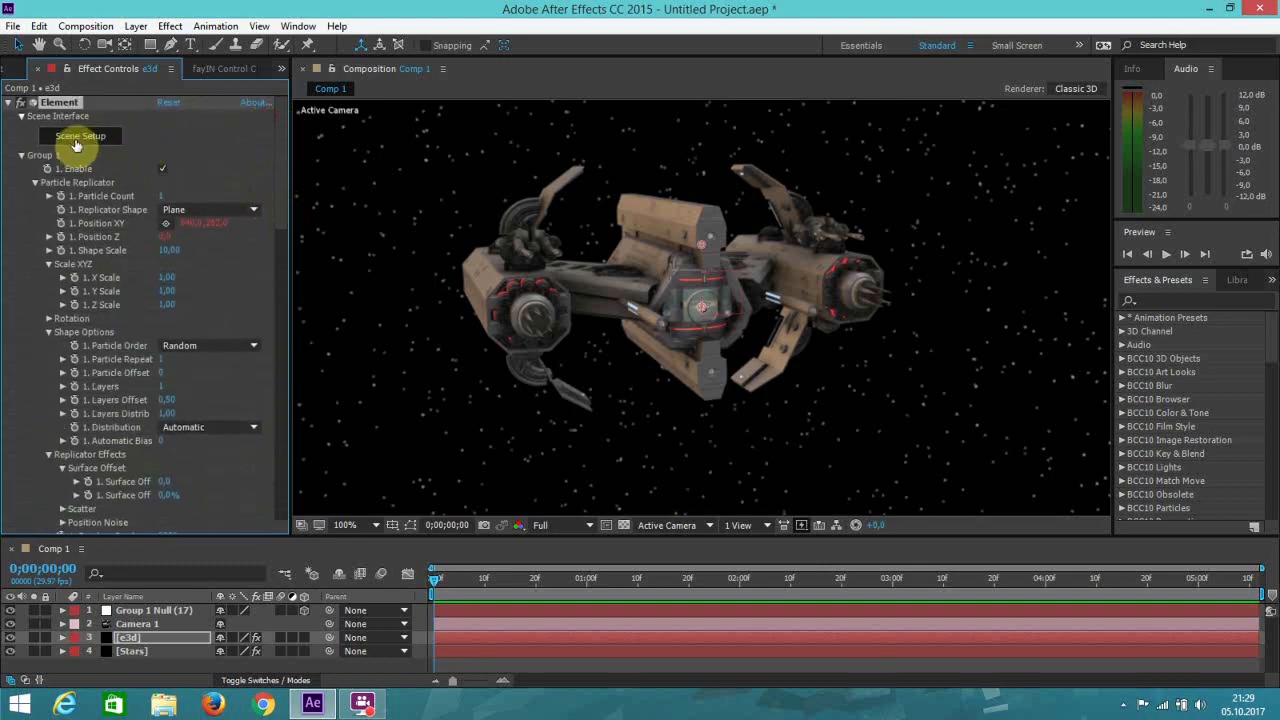
# Show the environment in the preview of Element's Scene Setup and open the BackLight_2K environment presets.
pyautogui.click(77, 142)
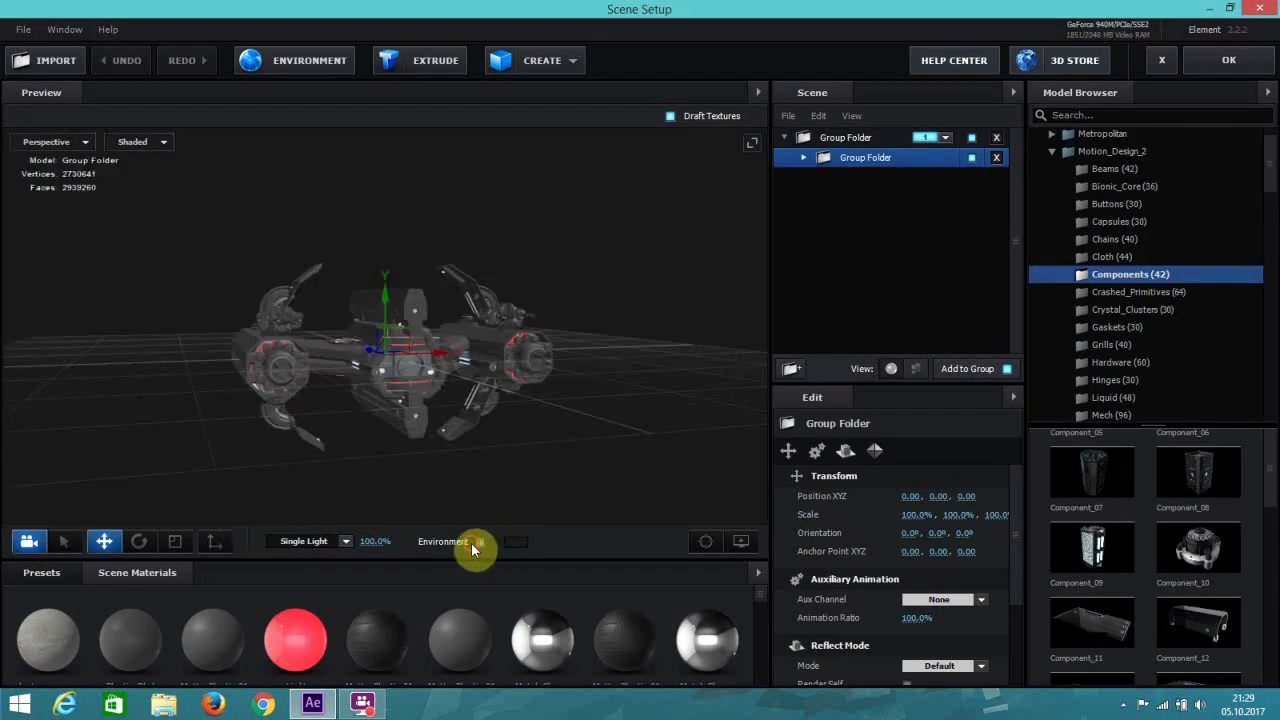
pyautogui.click(480, 543)
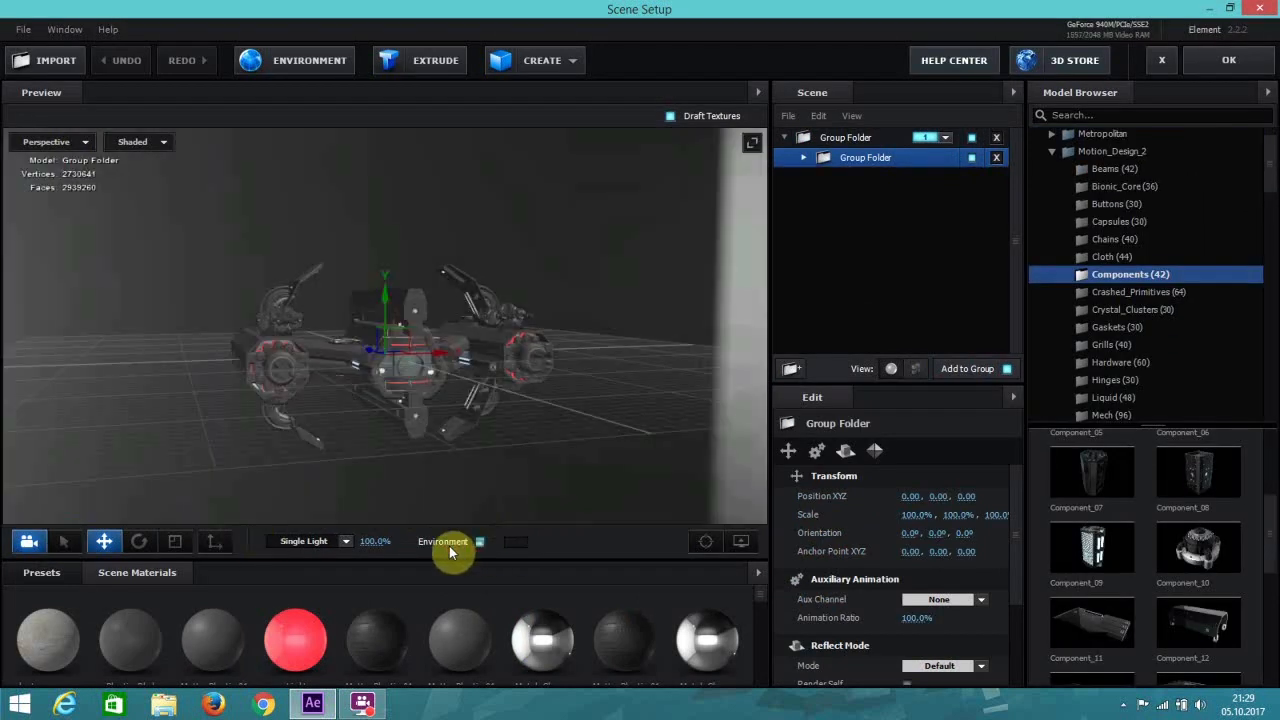
pyautogui.click(55, 580)
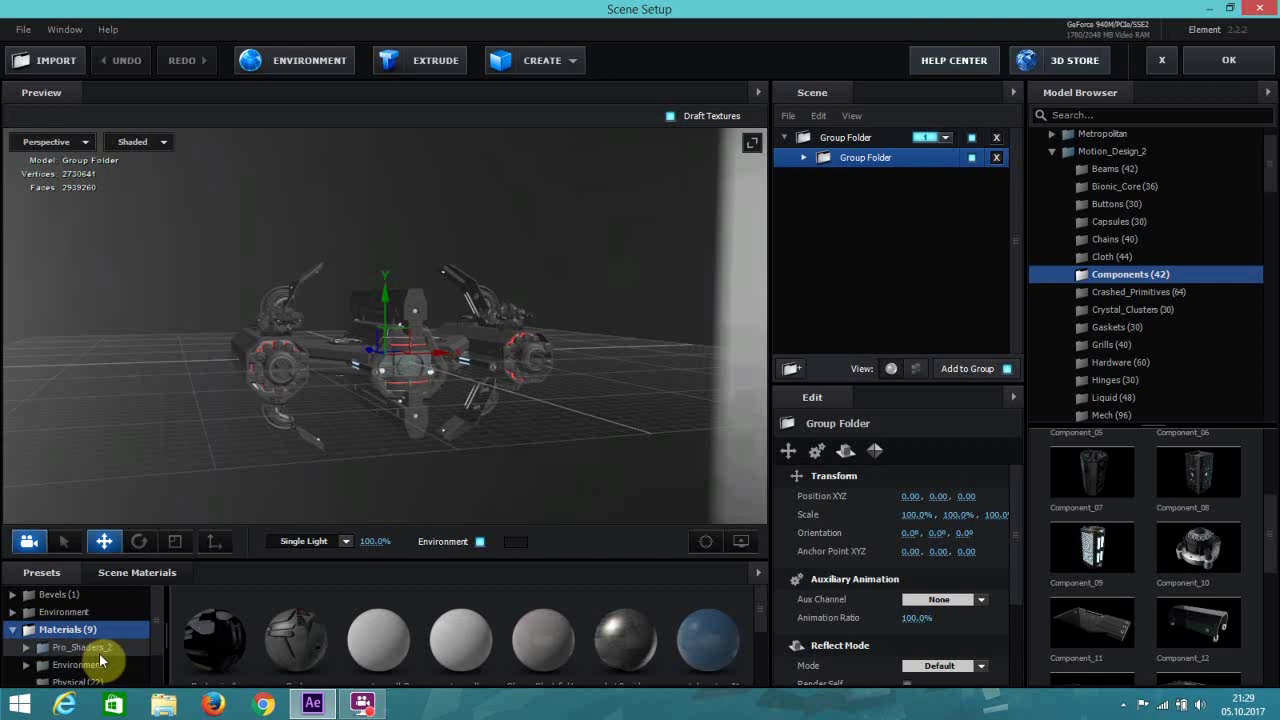
pyautogui.scroll(-1, 157, 648)
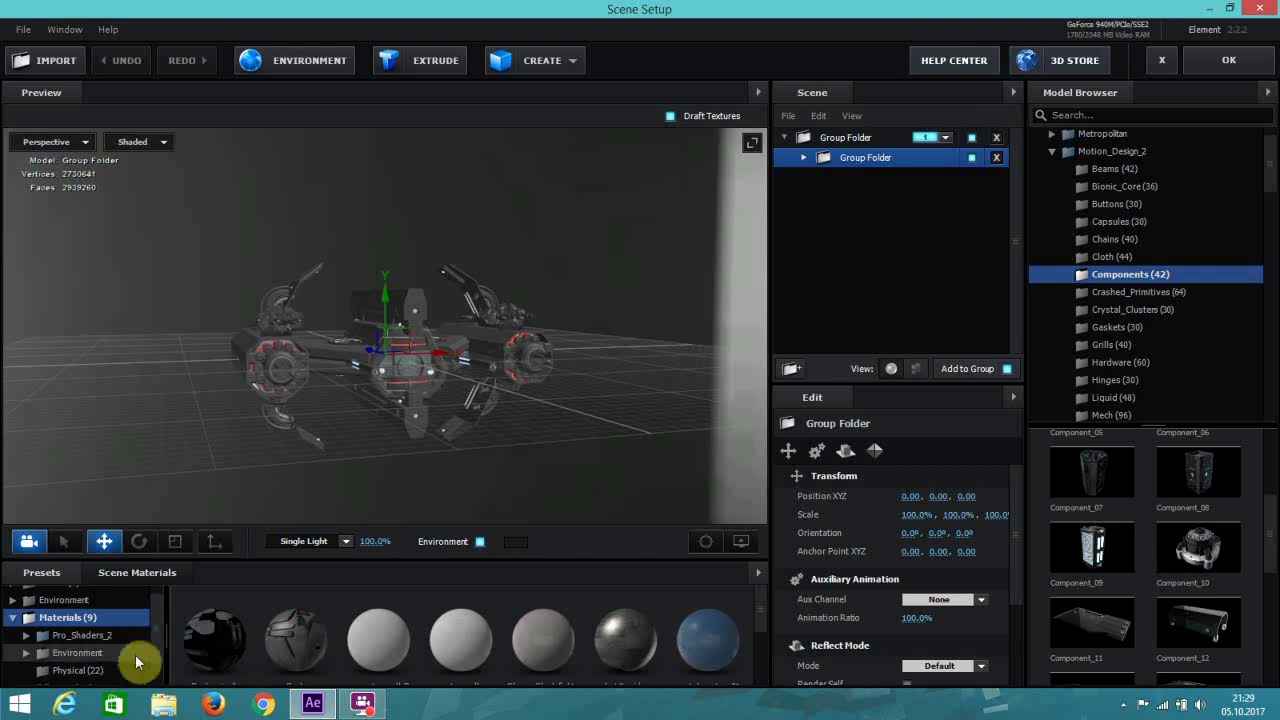
pyautogui.doubleClick(124, 656)
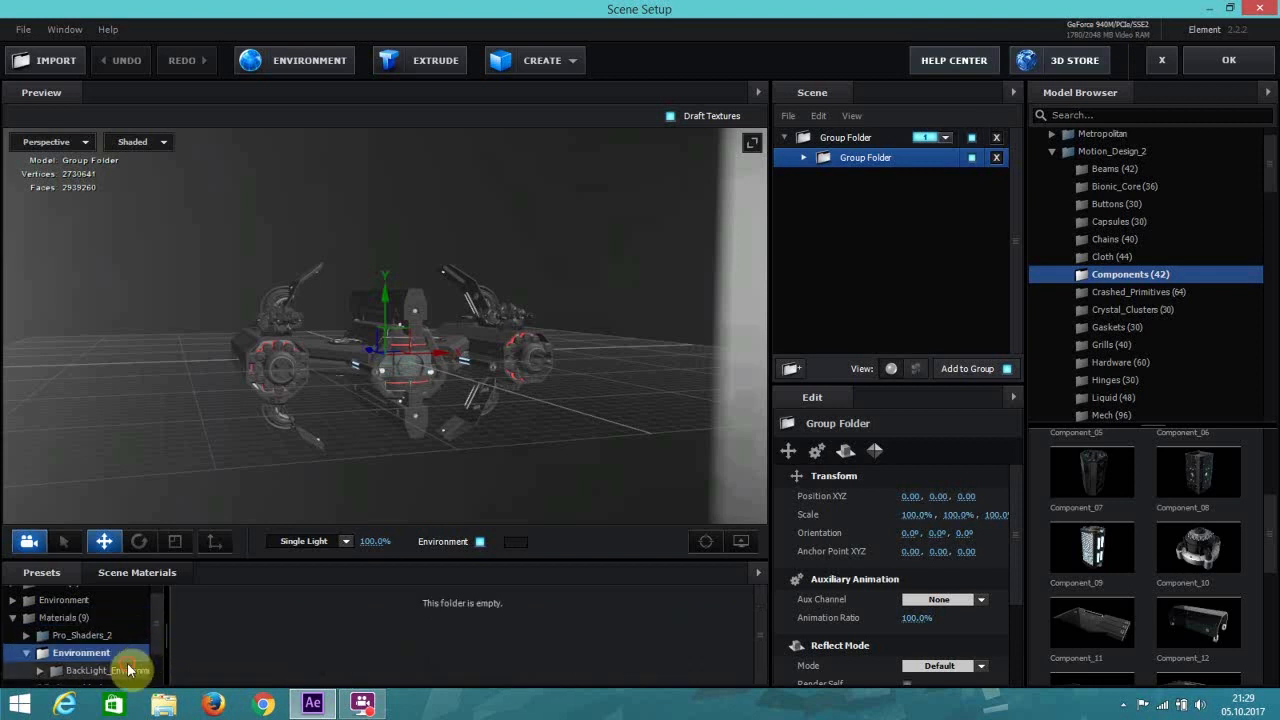
pyautogui.click(136, 670)
pyautogui.moveTo(168, 648); pyautogui.dragTo(266, 620)
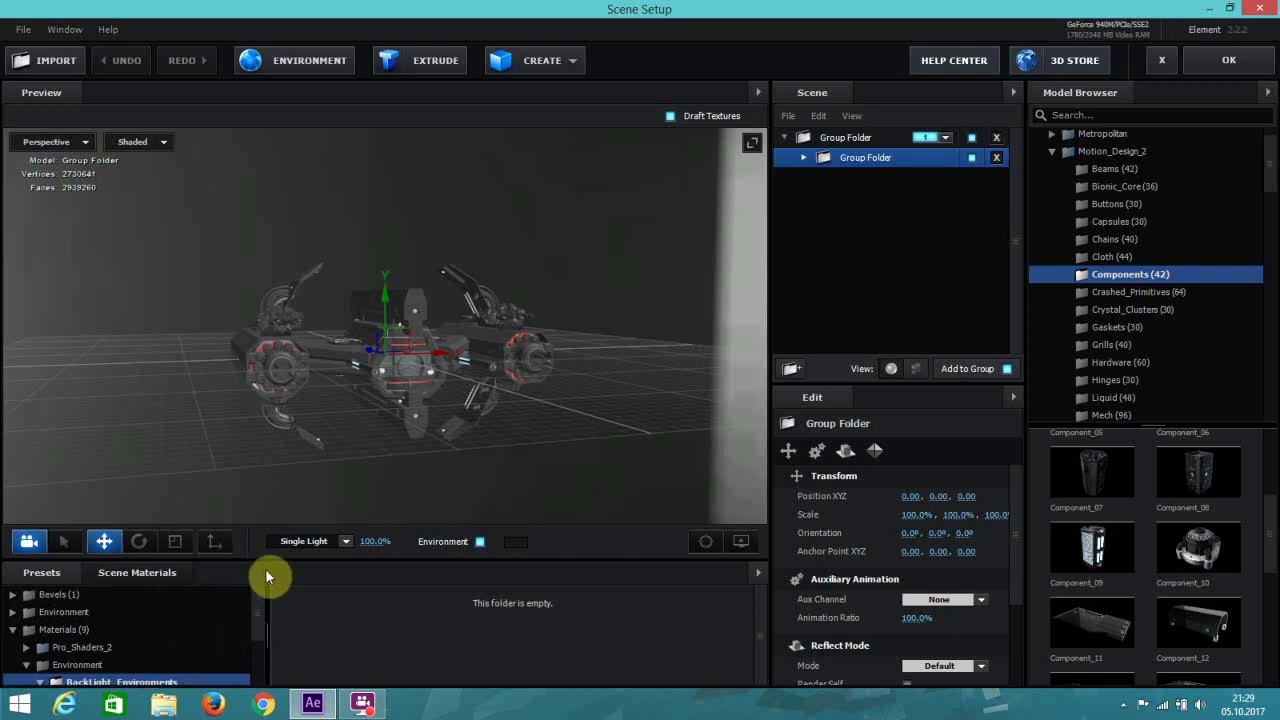
pyautogui.moveTo(268, 562); pyautogui.dragTo(292, 463)
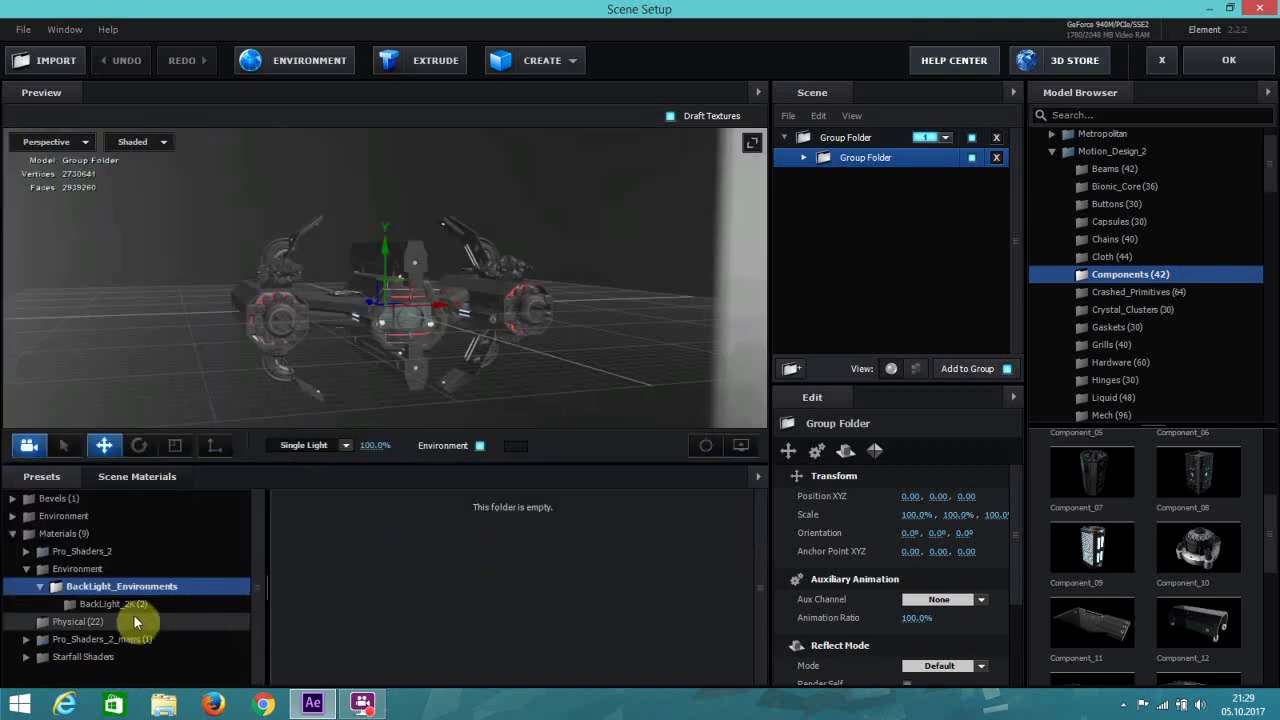
pyautogui.click(107, 606)
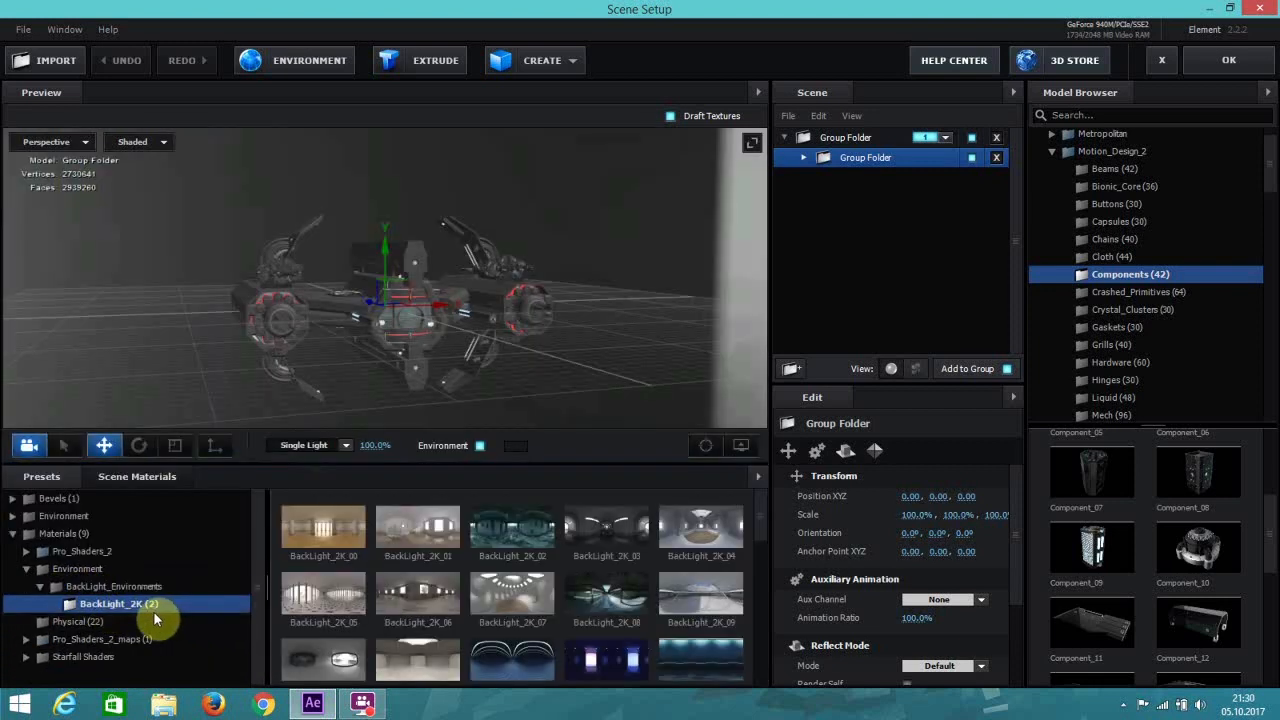
# Apply the BackLight_2K_11 environment, set the preview's Single Light brightness to 149% and accept the scene setup.
pyautogui.scroll(-1, 762, 532)
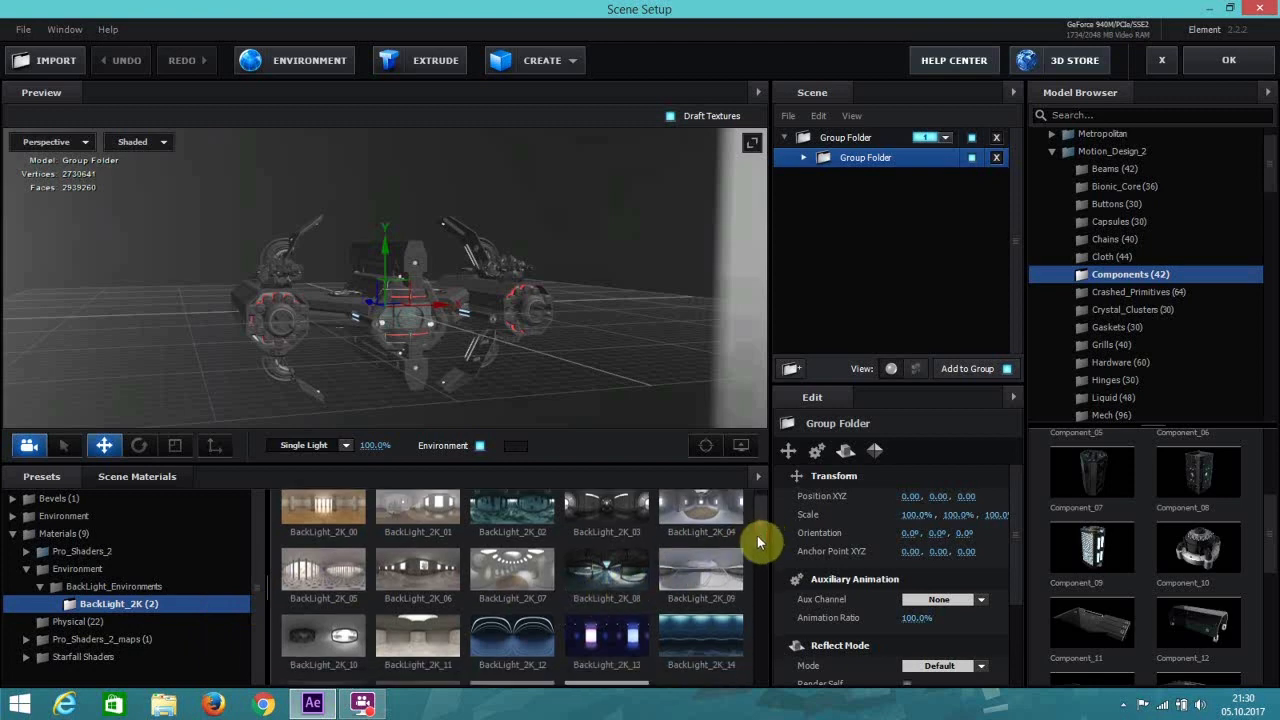
pyautogui.click(414, 614)
pyautogui.moveTo(553, 298); pyautogui.dragTo(610, 305)
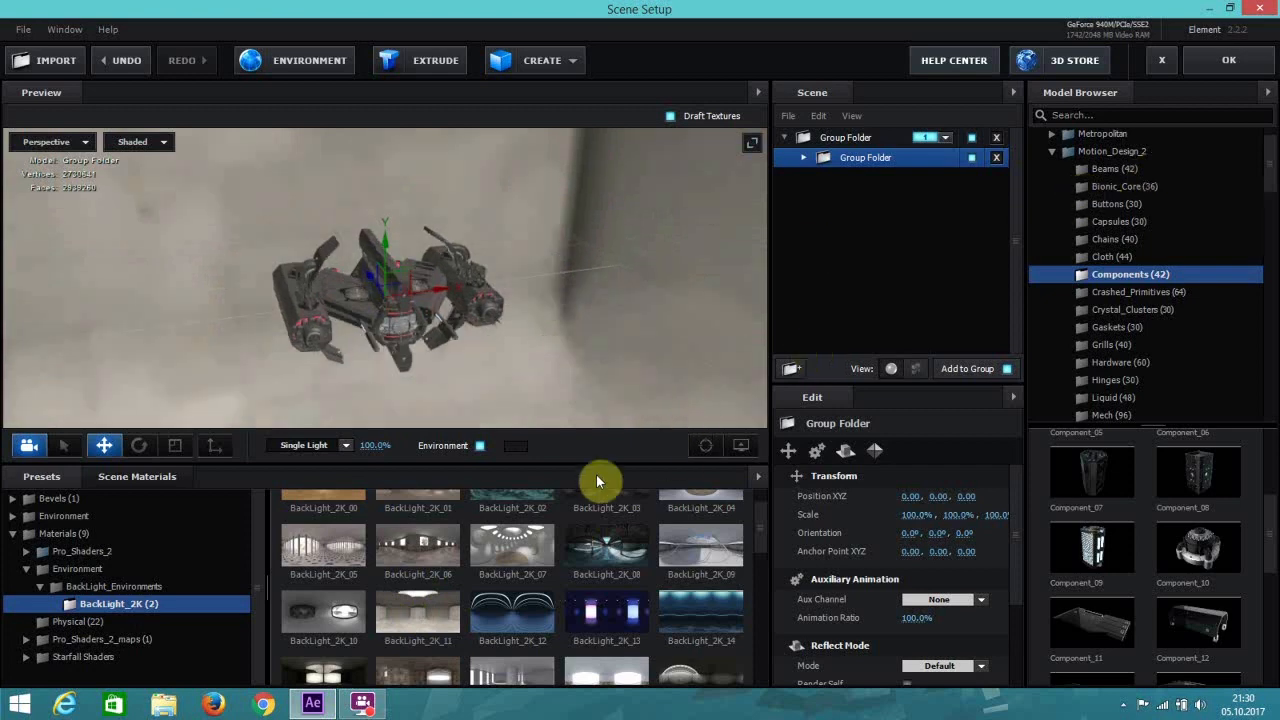
pyautogui.moveTo(380, 445); pyautogui.dragTo(432, 446)
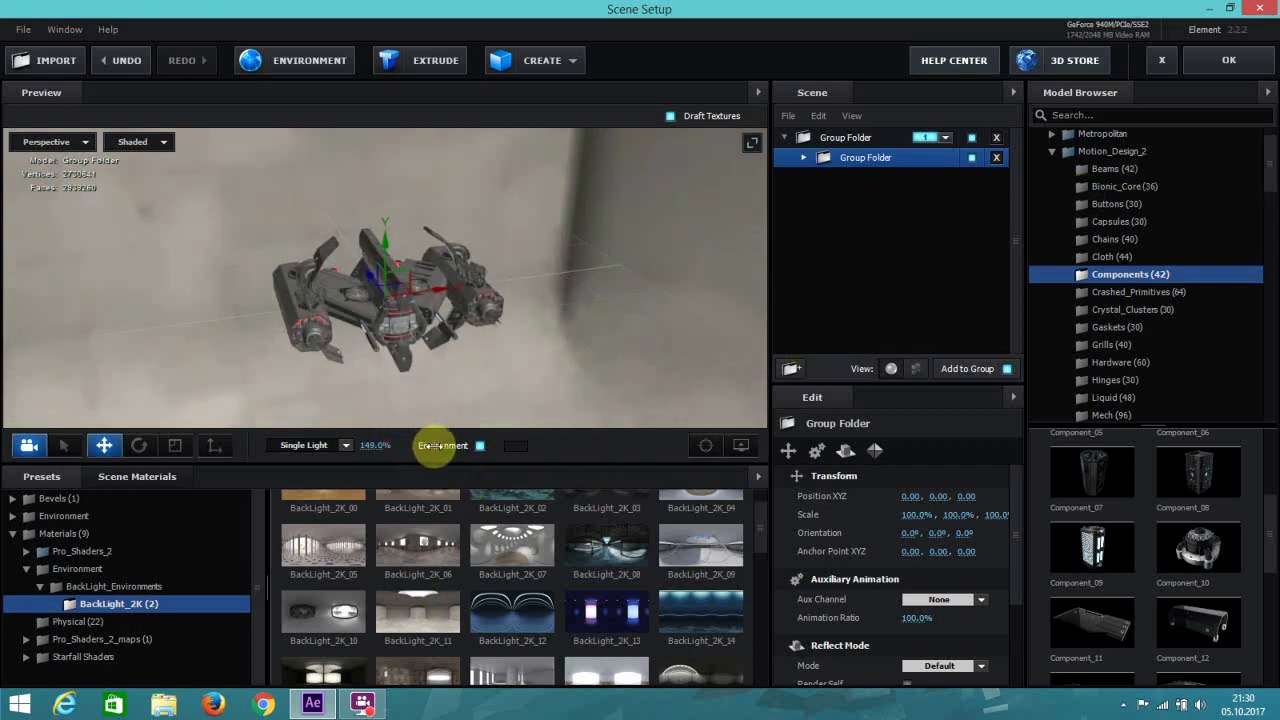
pyautogui.click(1243, 70)
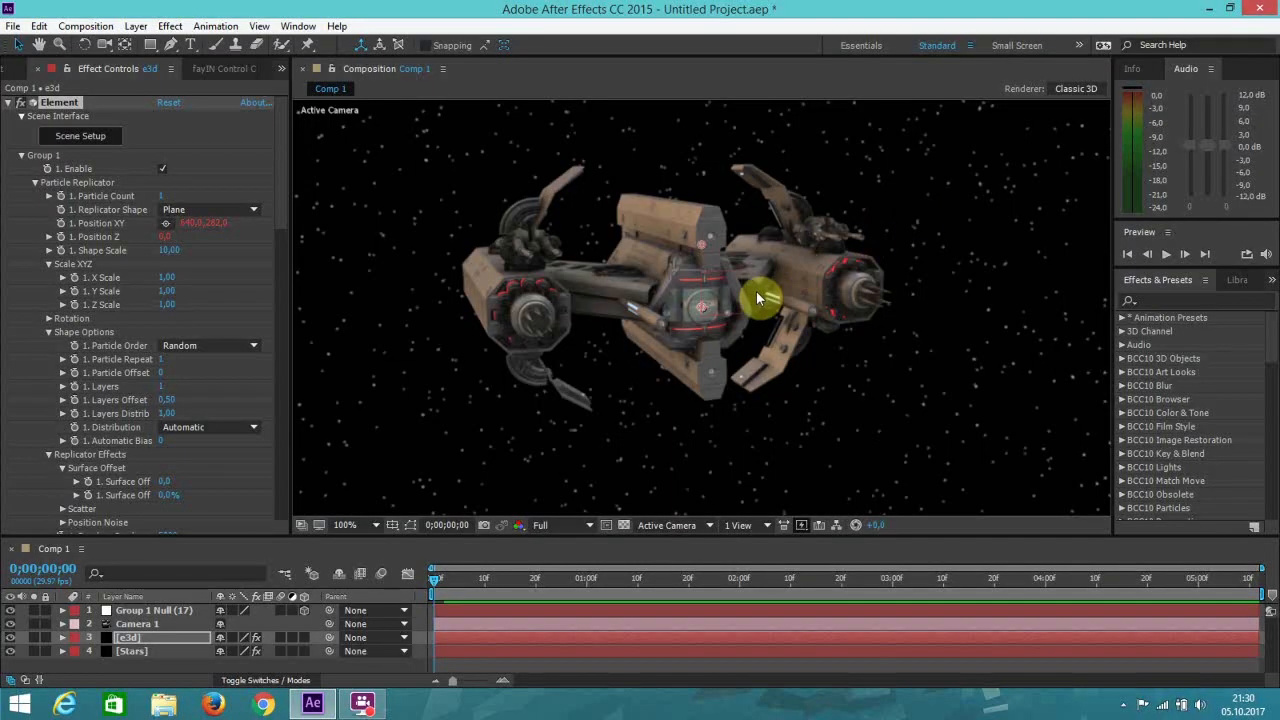
# Set the rotation of Element's additional lighting to X 121°, Y 14° and Z -66°.
pyautogui.scroll(-3, 758, 298)
pyautogui.scroll(3, 758, 298)
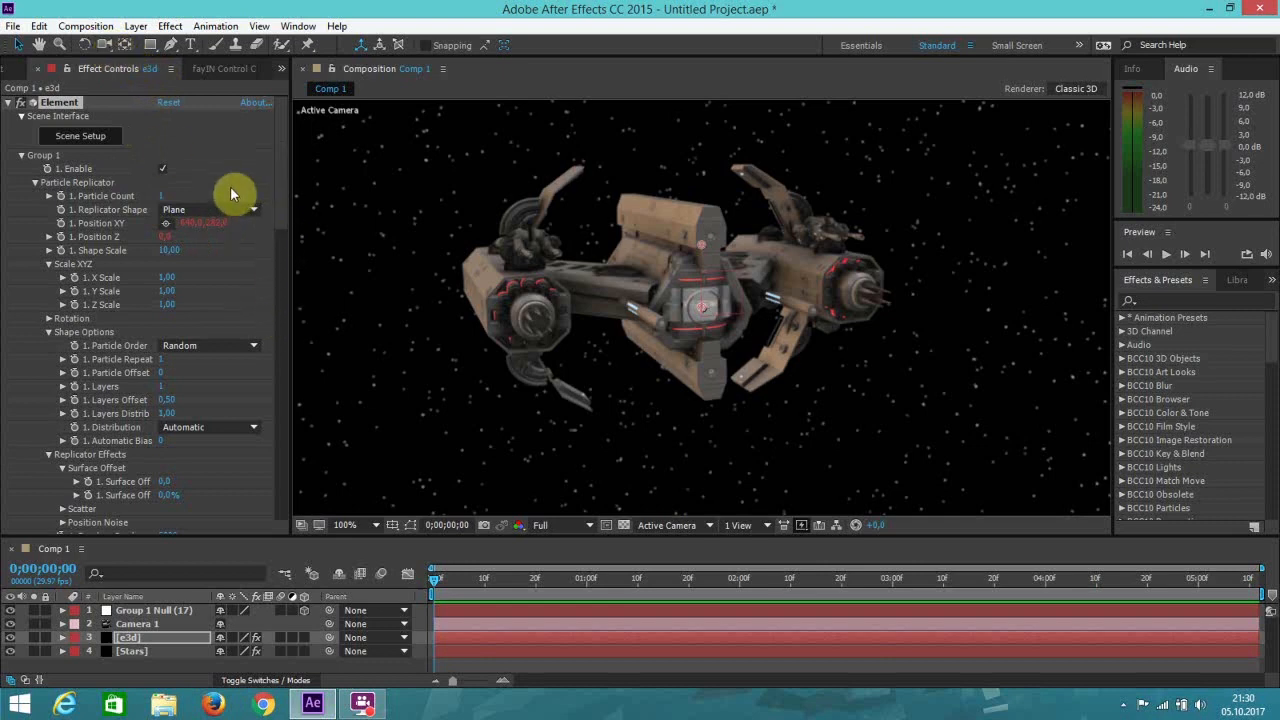
pyautogui.moveTo(285, 211); pyautogui.dragTo(286, 410)
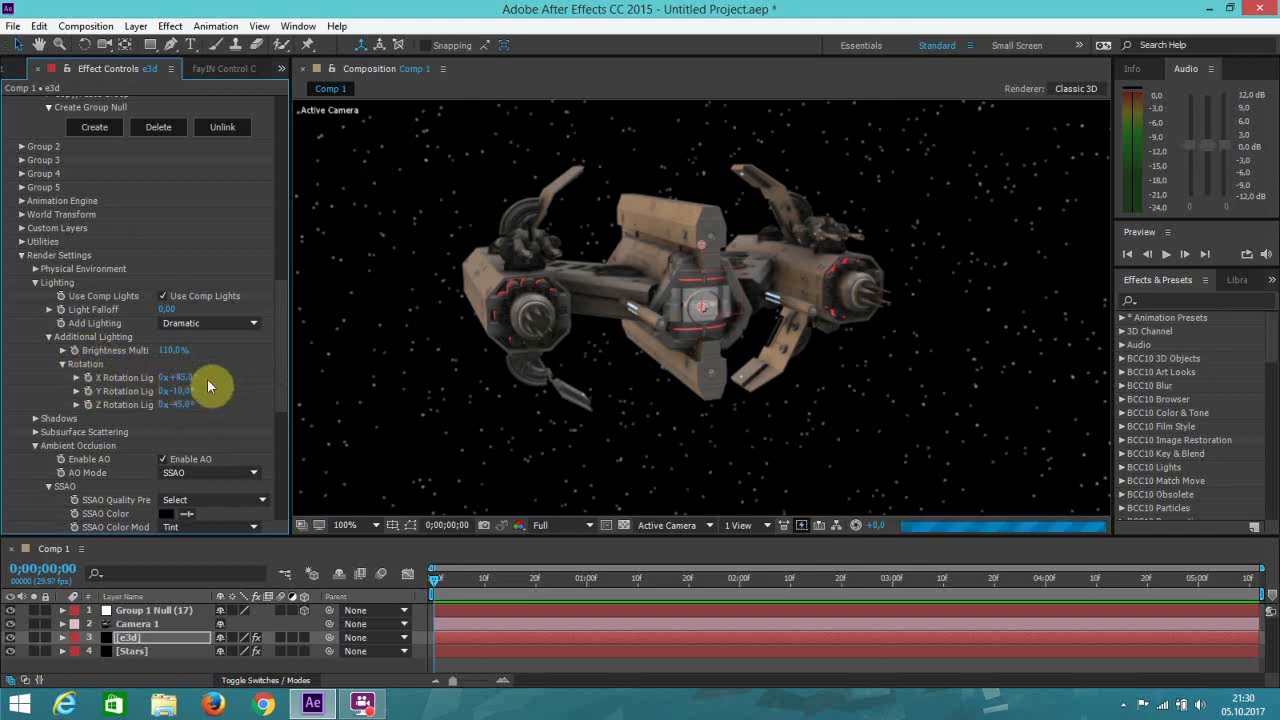
pyautogui.moveTo(190, 385); pyautogui.dragTo(200, 379)
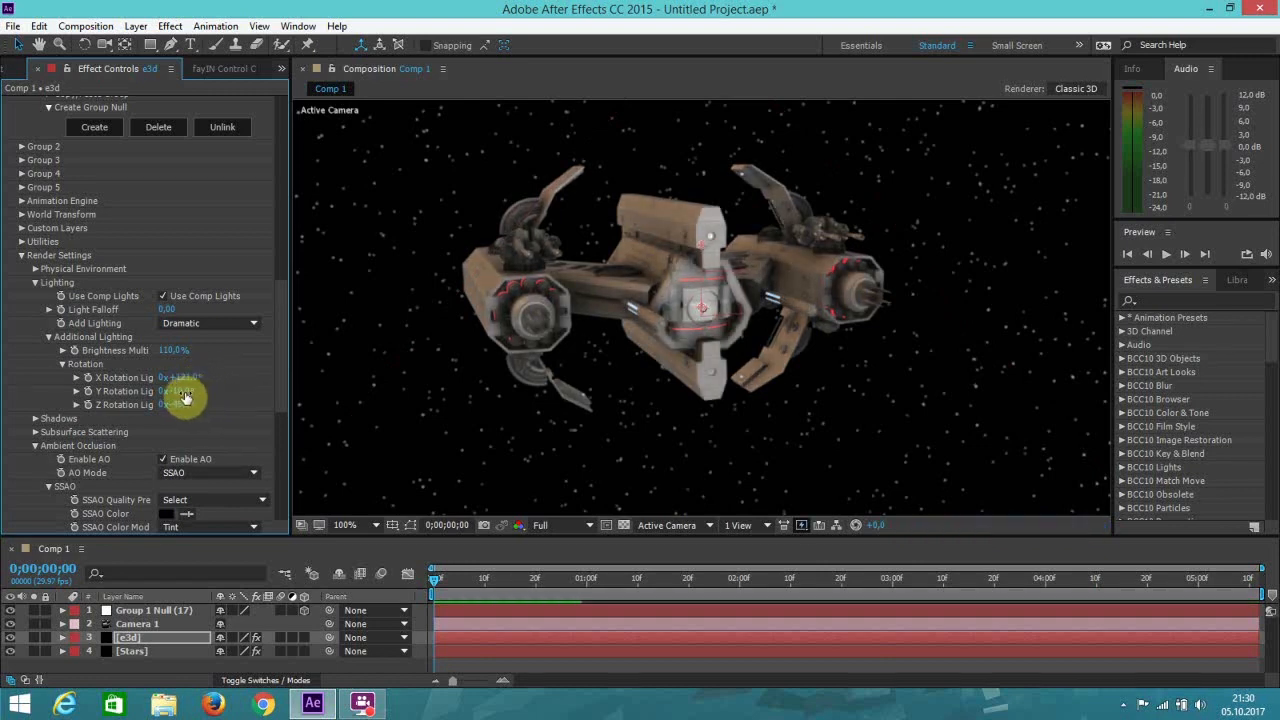
pyautogui.moveTo(191, 394); pyautogui.dragTo(164, 410)
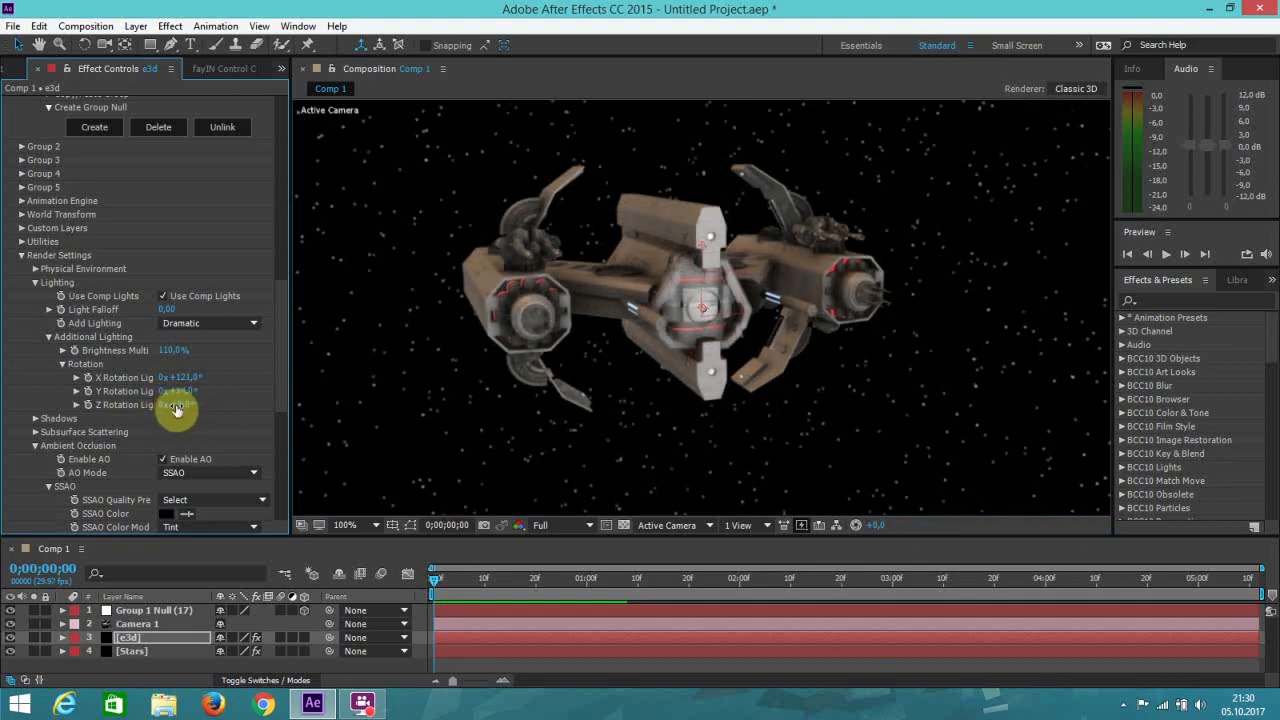
# Enable Glow in Element's render settings with Glow Intensity 1,2 and Glow Radius 1,70.
pyautogui.scroll(-4, 286, 354)
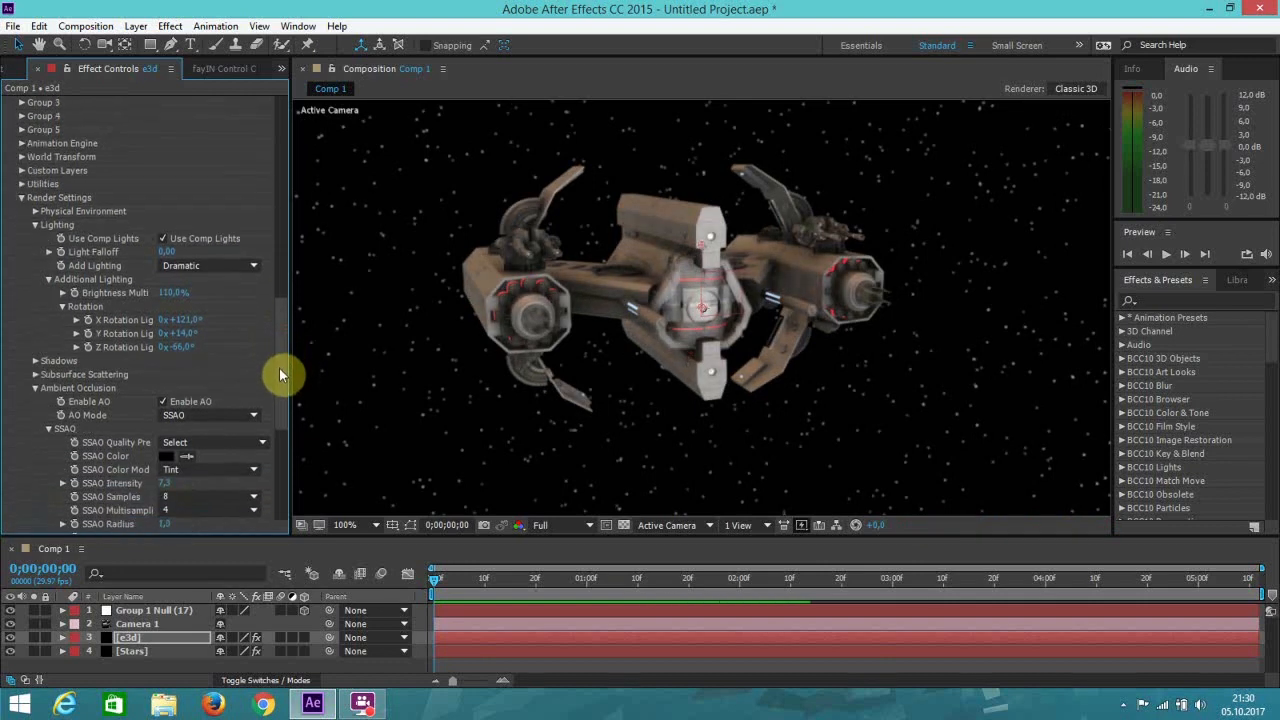
pyautogui.scroll(-5, 283, 470)
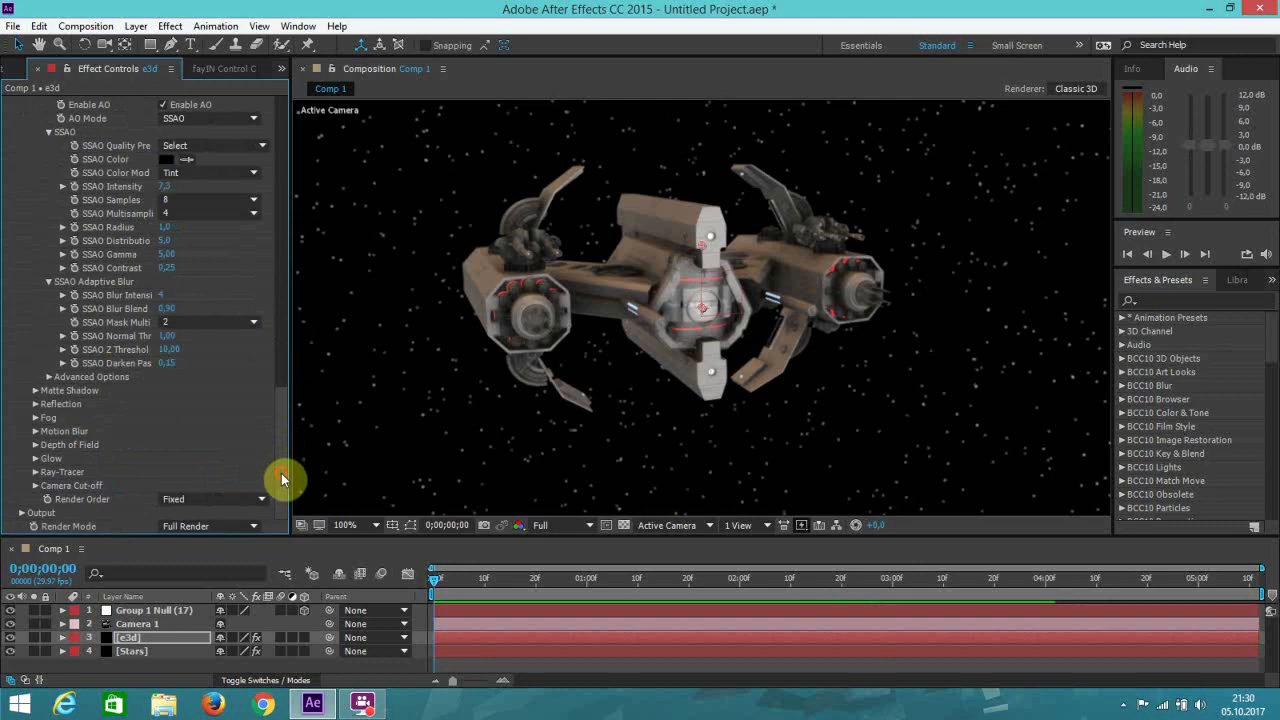
pyautogui.click(35, 462)
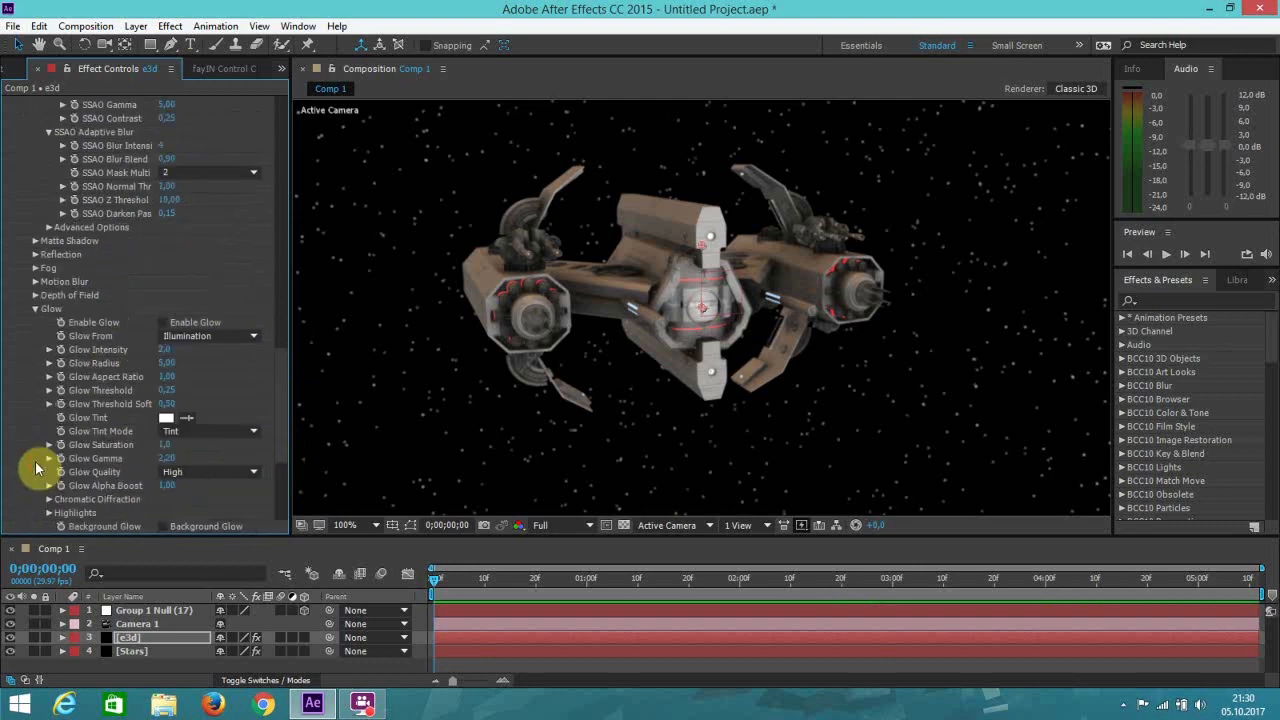
pyautogui.click(161, 322)
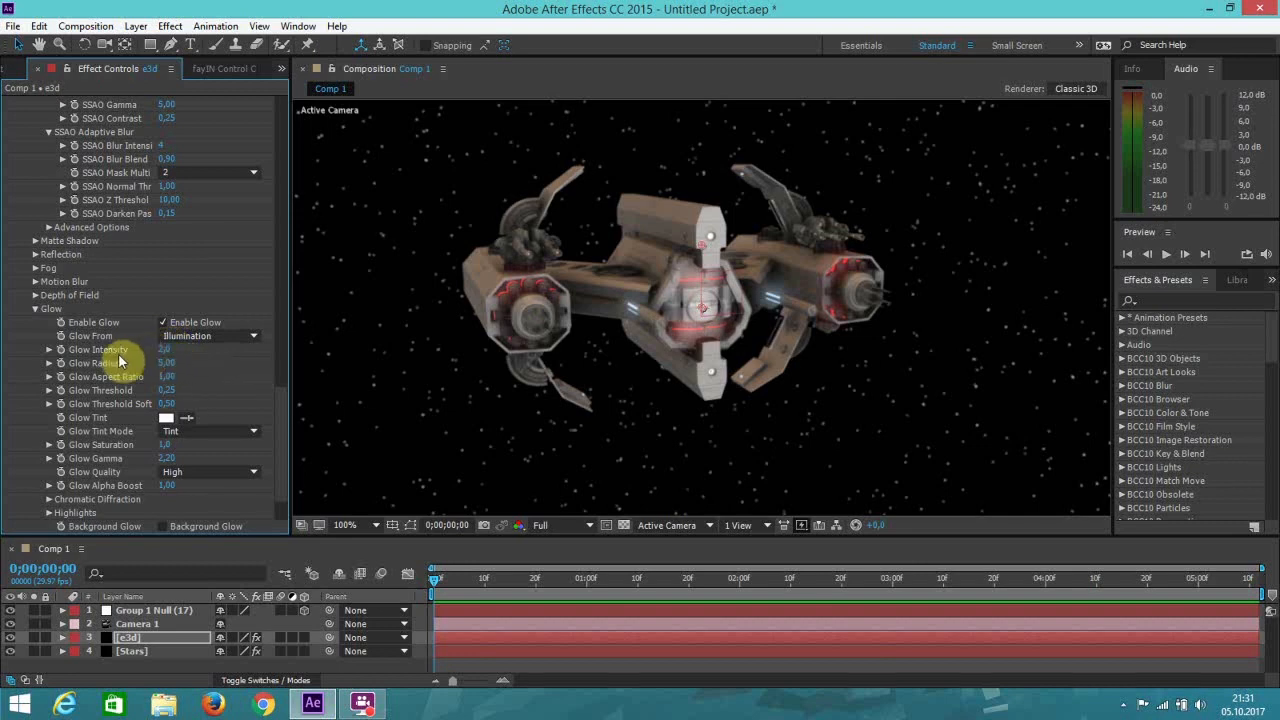
pyautogui.click(163, 349)
pyautogui.click(203, 358)
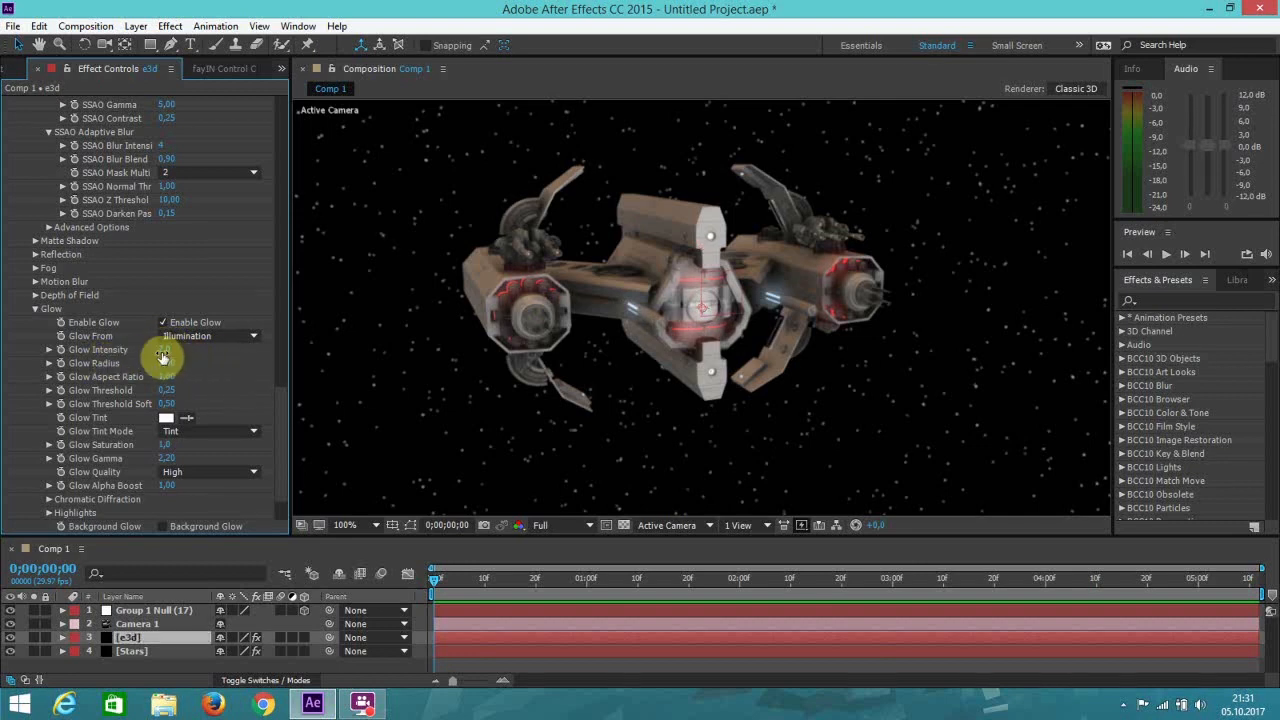
pyautogui.moveTo(163, 352); pyautogui.dragTo(157, 355)
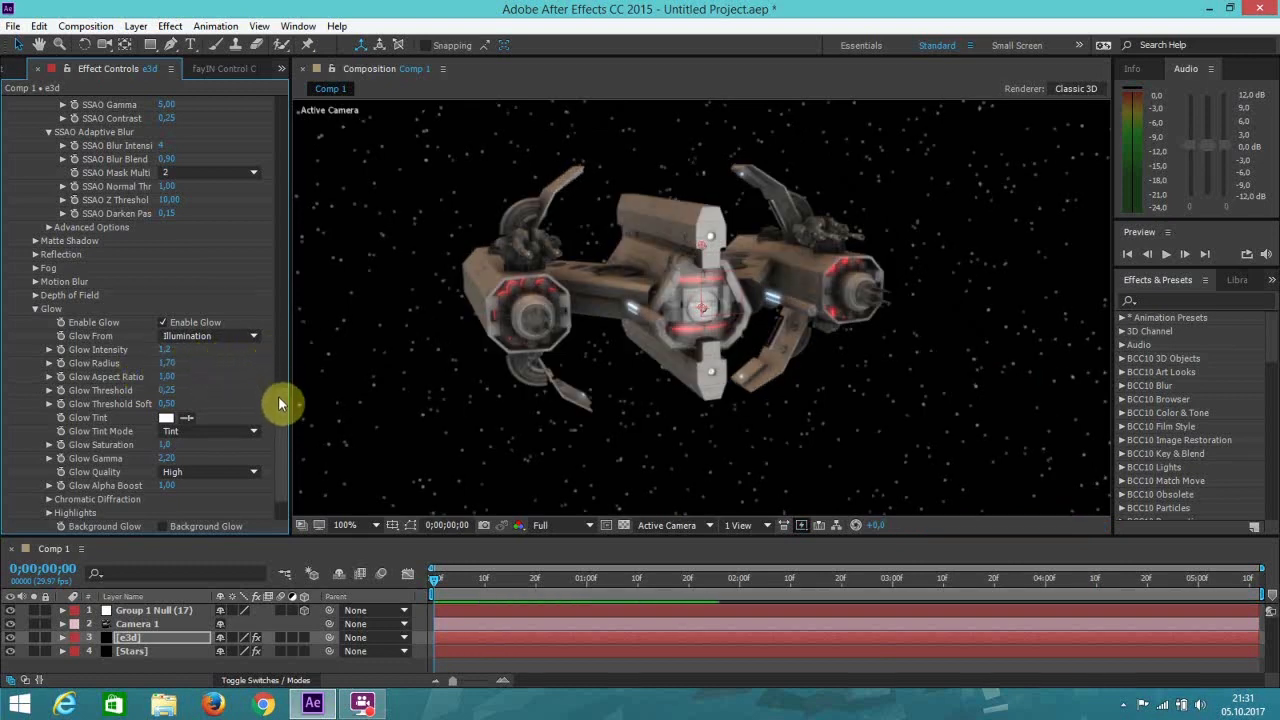
# Set the Highlight Intensity of Element's glow to 0,5.
pyautogui.scroll(-4, 275, 400)
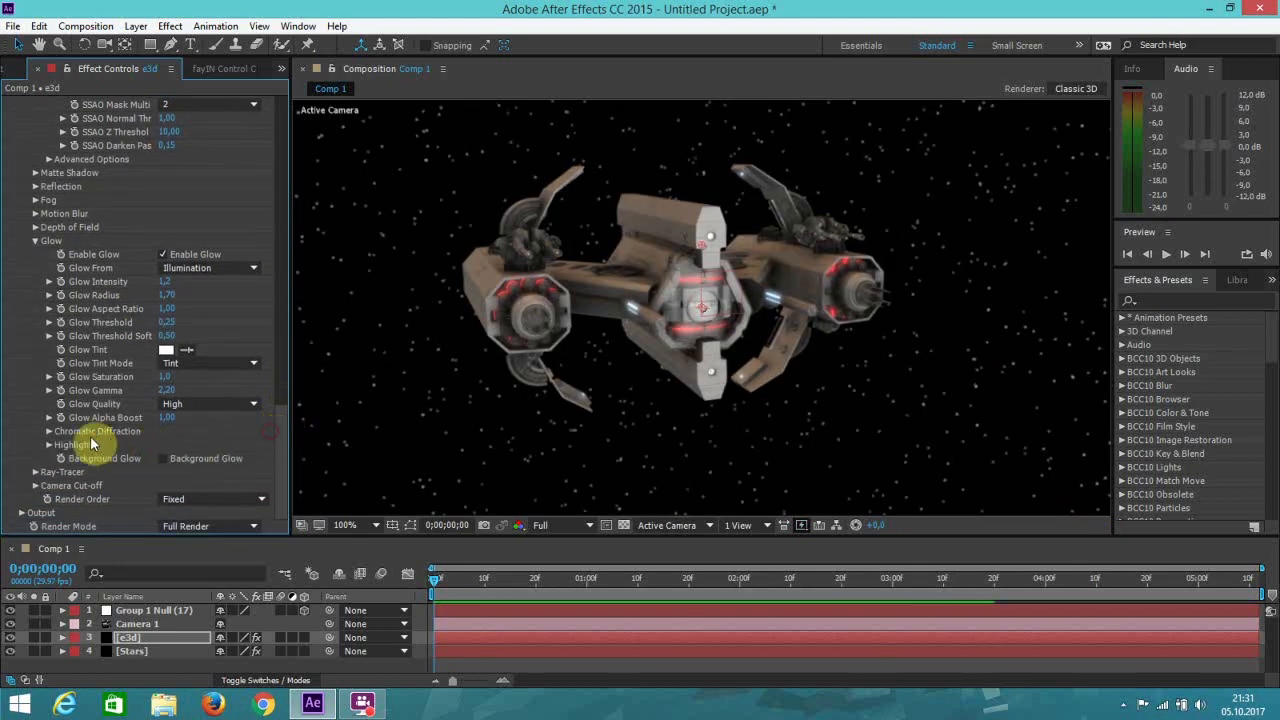
pyautogui.click(48, 445)
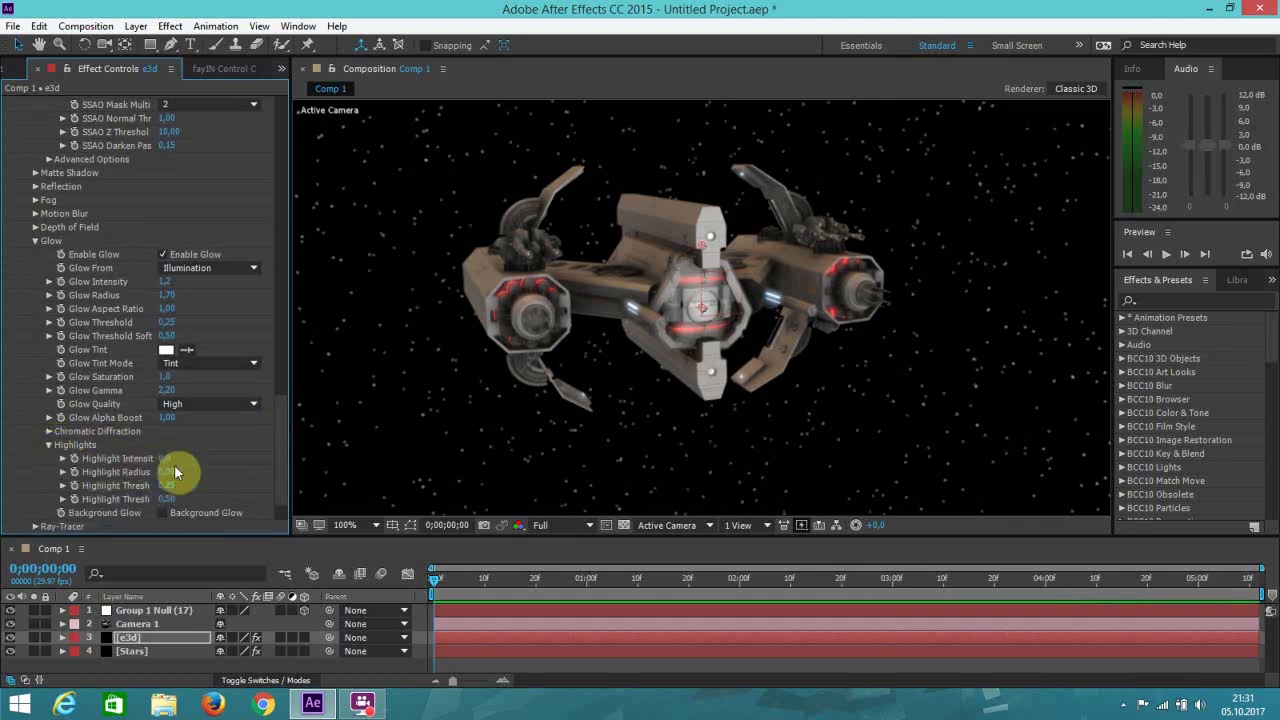
pyautogui.moveTo(168, 458); pyautogui.dragTo(178, 460)
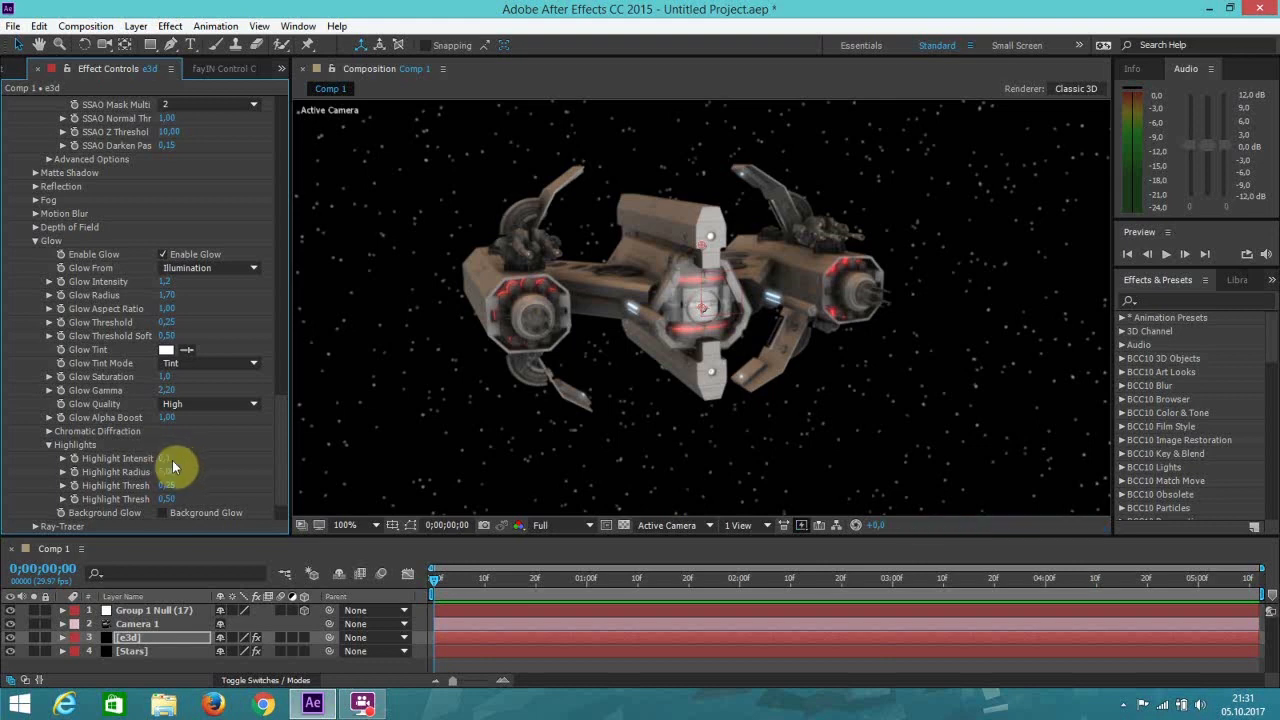
pyautogui.moveTo(169, 463); pyautogui.dragTo(182, 459)
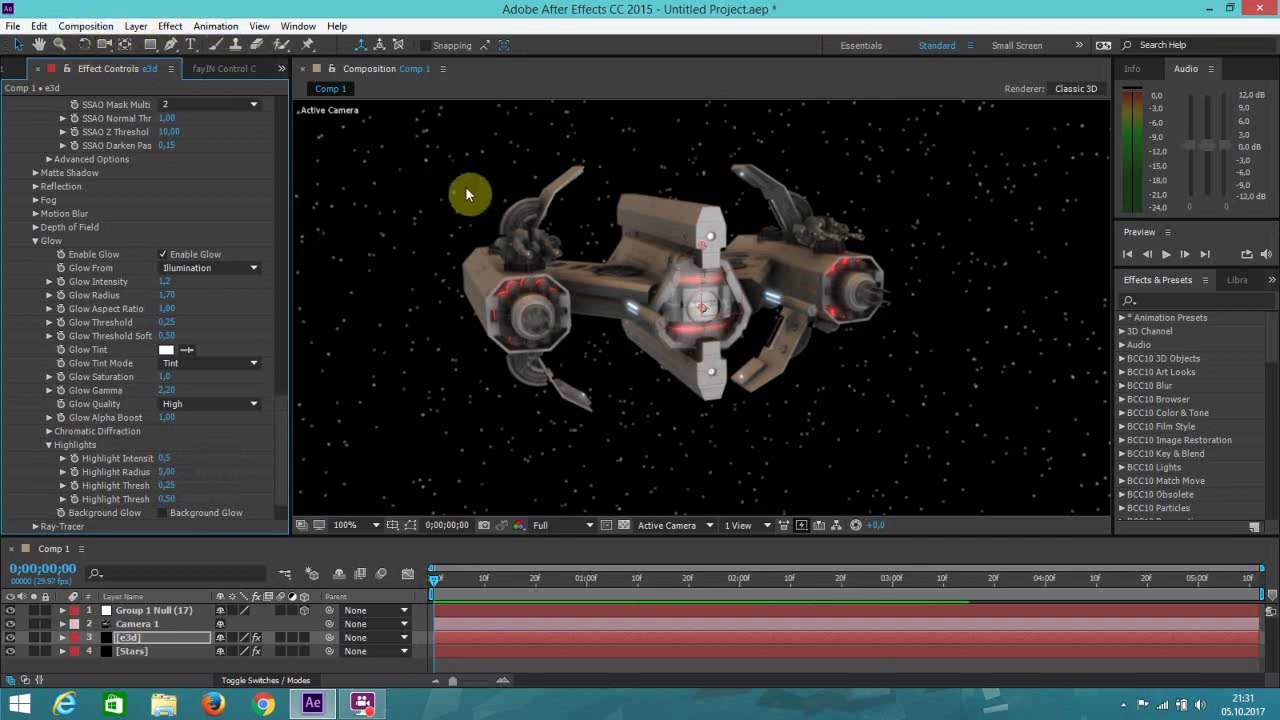
pyautogui.scroll(-2, 478, 210)
pyautogui.scroll(2, 478, 210)
pyautogui.scroll(-2, 478, 210)
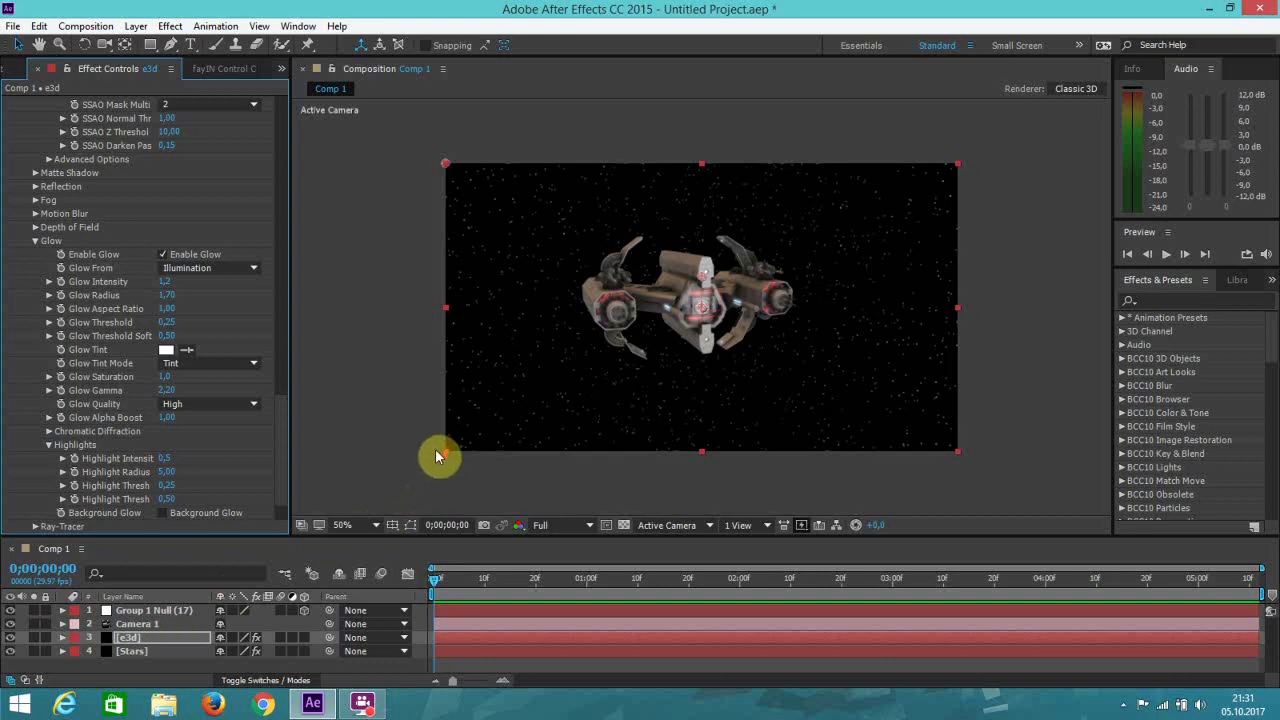
pyautogui.scroll(2, 437, 456)
pyautogui.scroll(-2, 437, 456)
pyautogui.scroll(2, 437, 456)
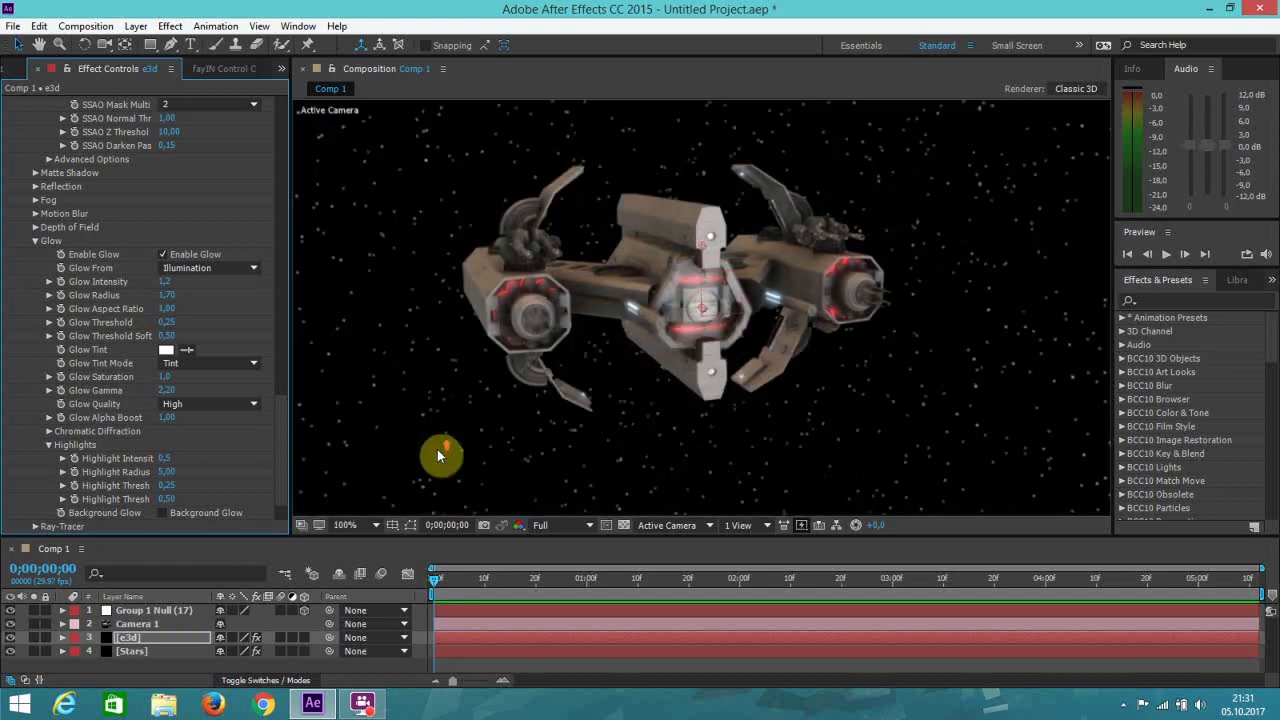
# Set the SSAO Contrast of Element's ambient occlusion to 0,30.
pyautogui.moveTo(286, 409); pyautogui.dragTo(286, 312)
pyautogui.scroll(-2, 186, 463)
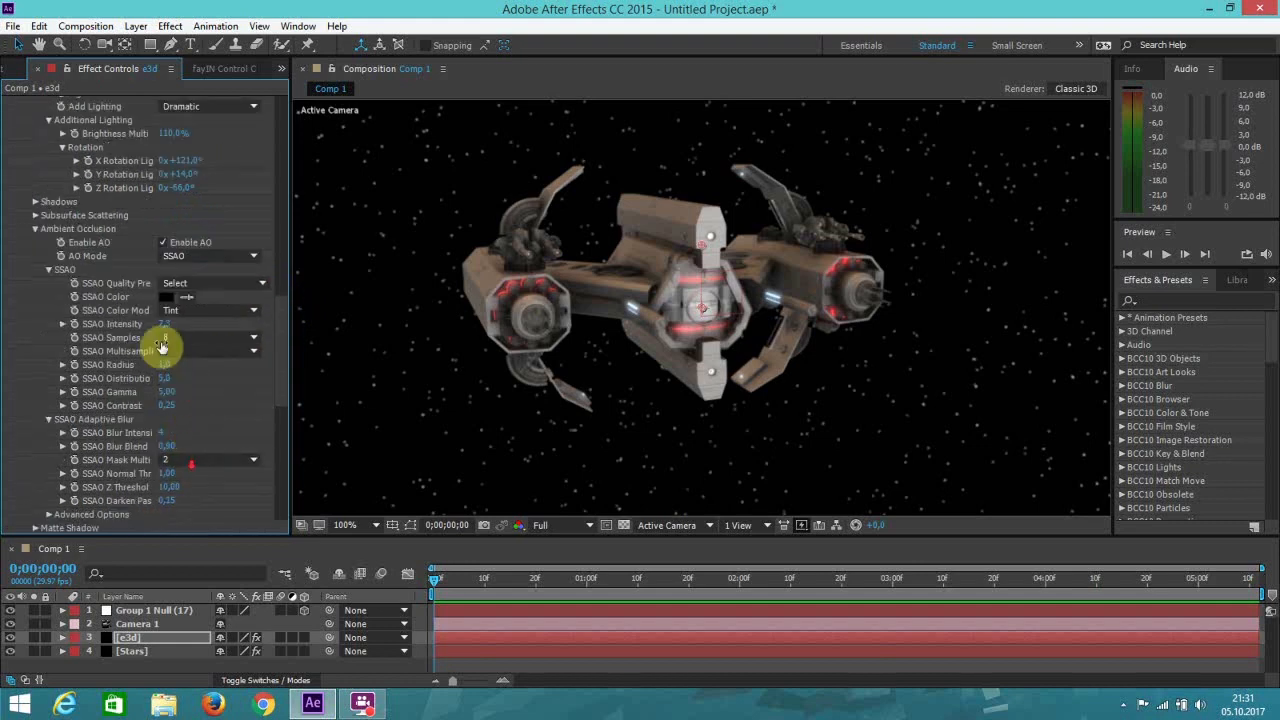
pyautogui.scroll(-1, 161, 345)
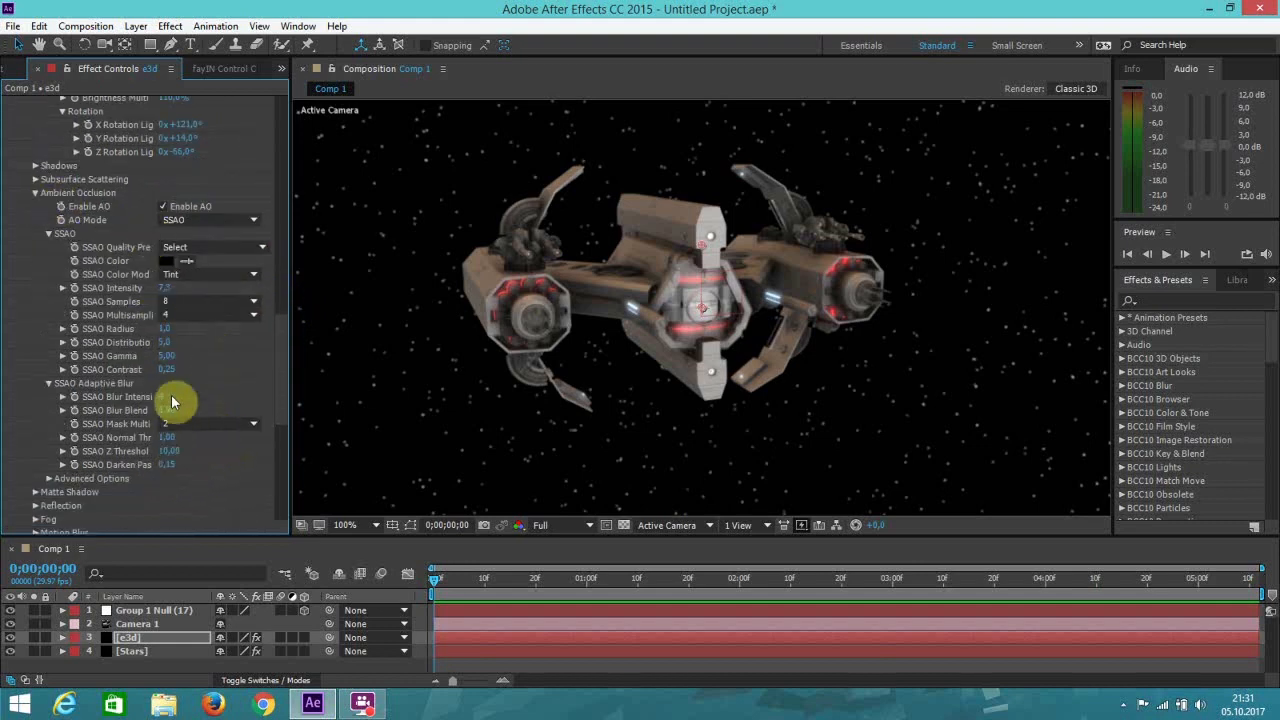
pyautogui.moveTo(176, 375); pyautogui.dragTo(180, 376)
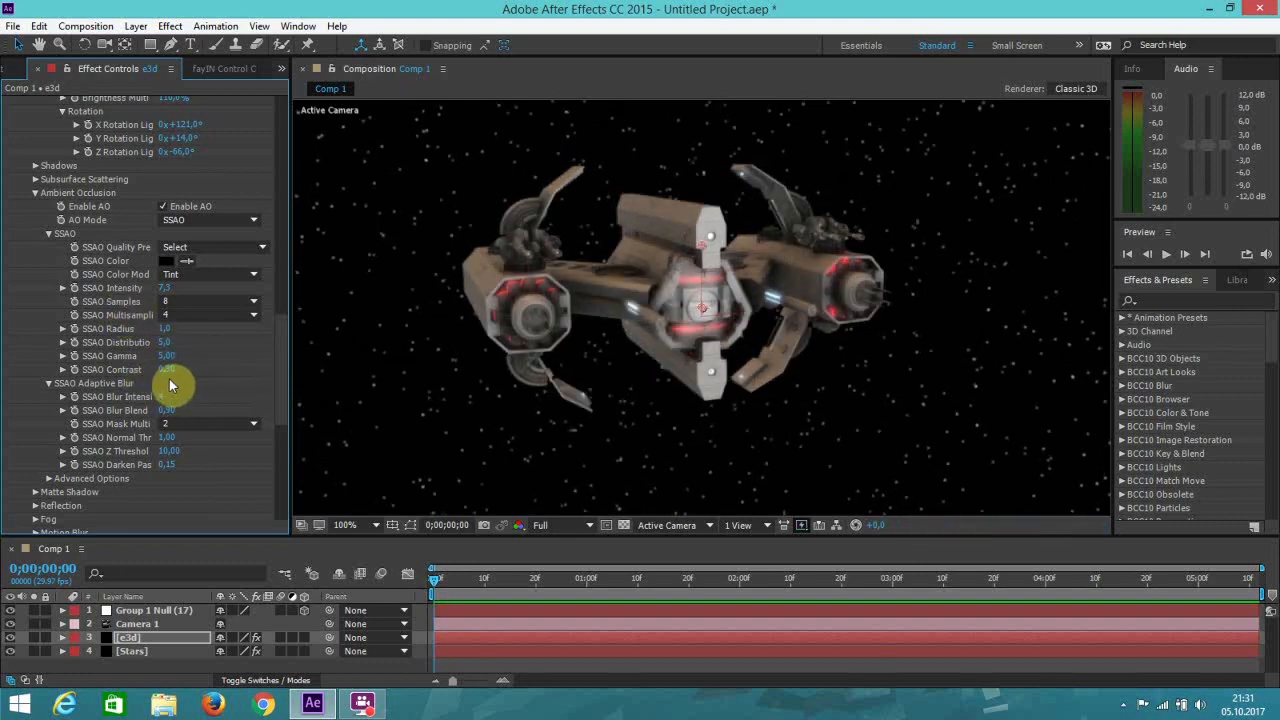
pyautogui.click(169, 370)
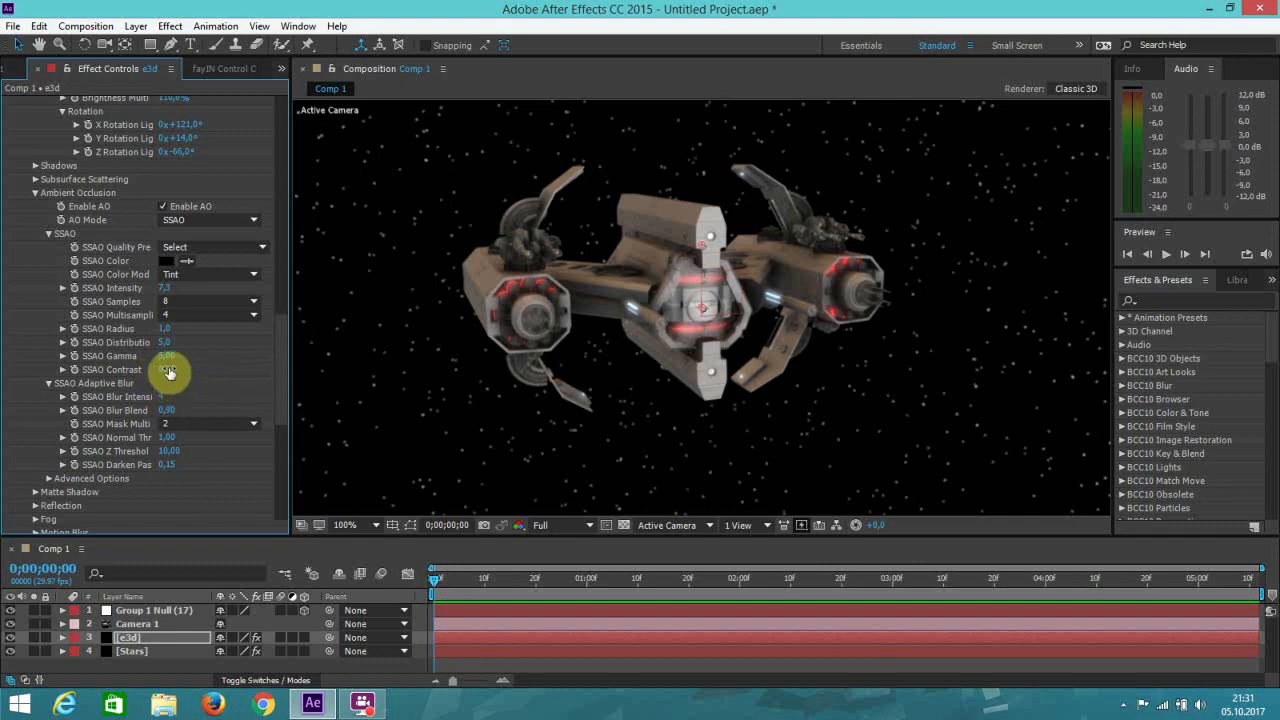
pyautogui.scroll(-1, 494, 271)
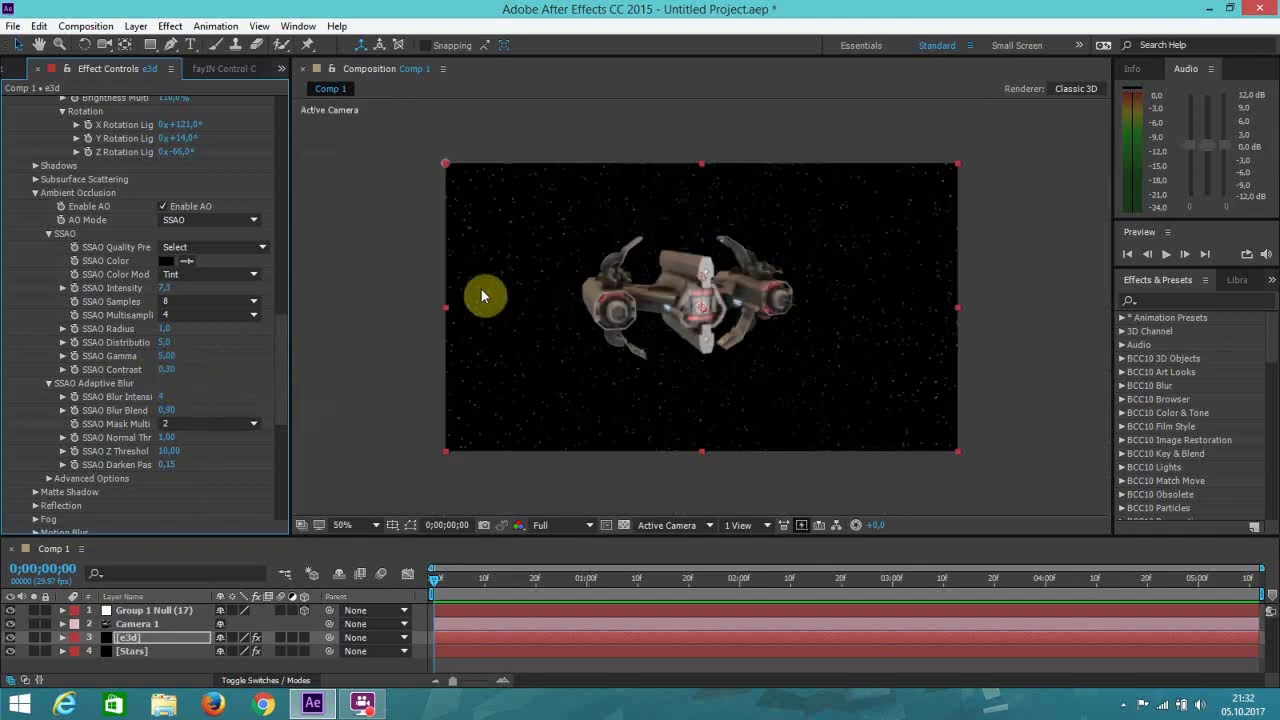
# Reveal the Position of the Group 1 Null and the Transform properties of Camera 1 in an enlarged timeline.
pyautogui.click(146, 612)
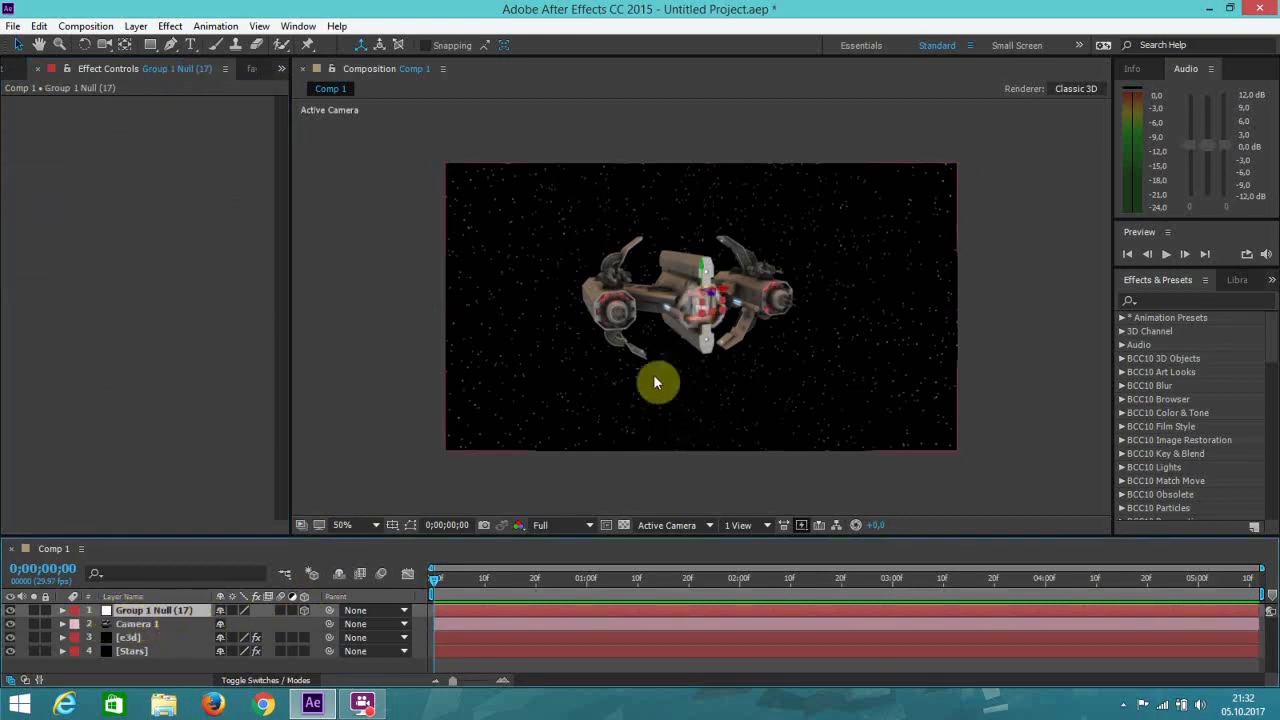
pyautogui.press('p')
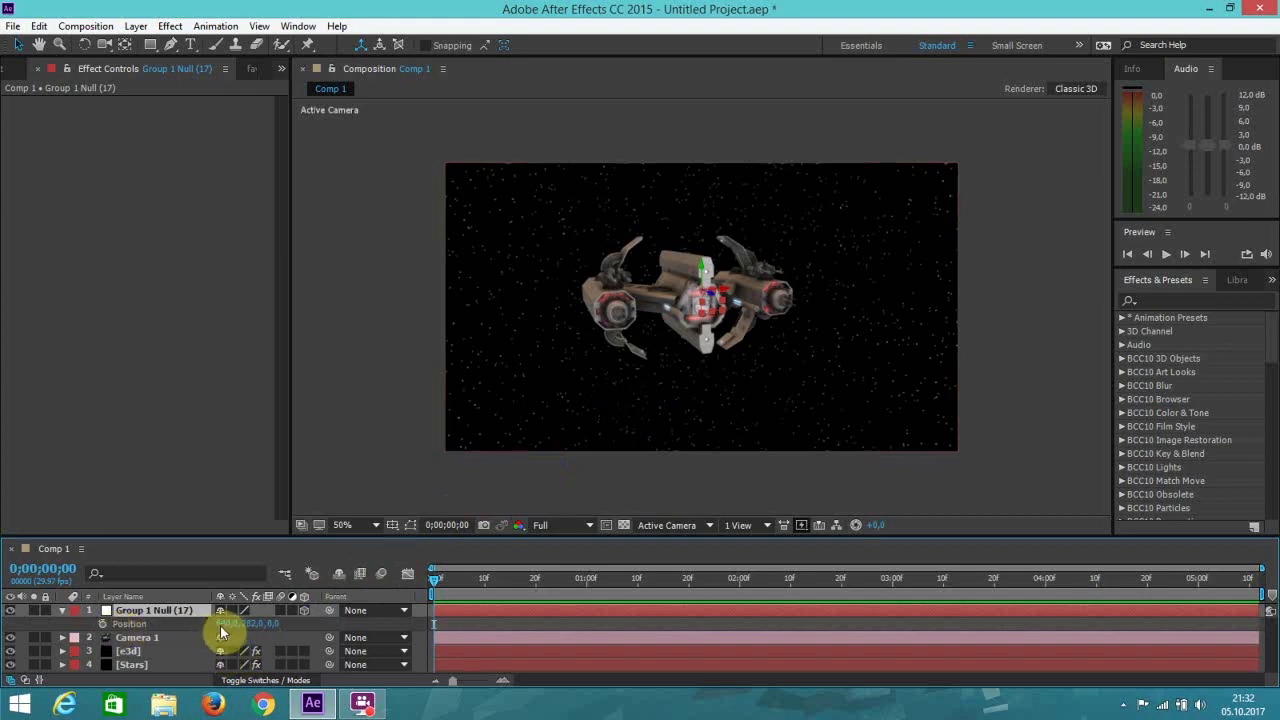
pyautogui.click(165, 638)
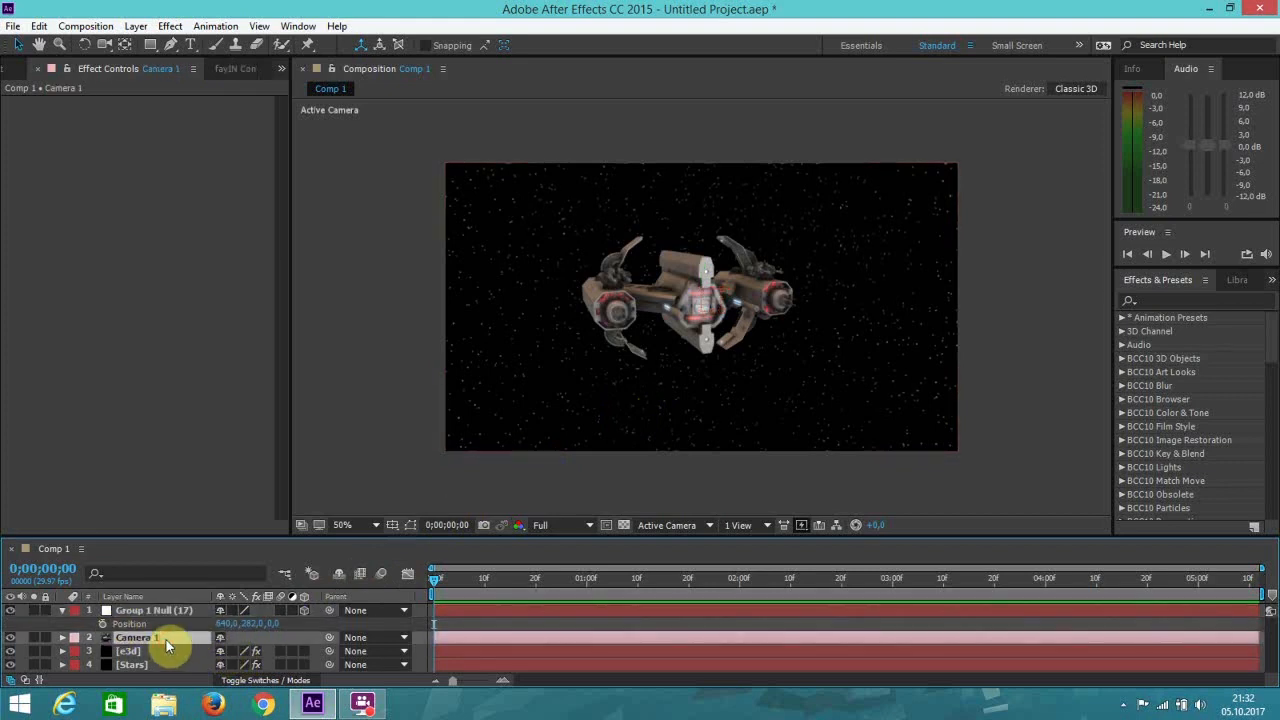
pyautogui.click(62, 637)
pyautogui.scroll(-1, 167, 657)
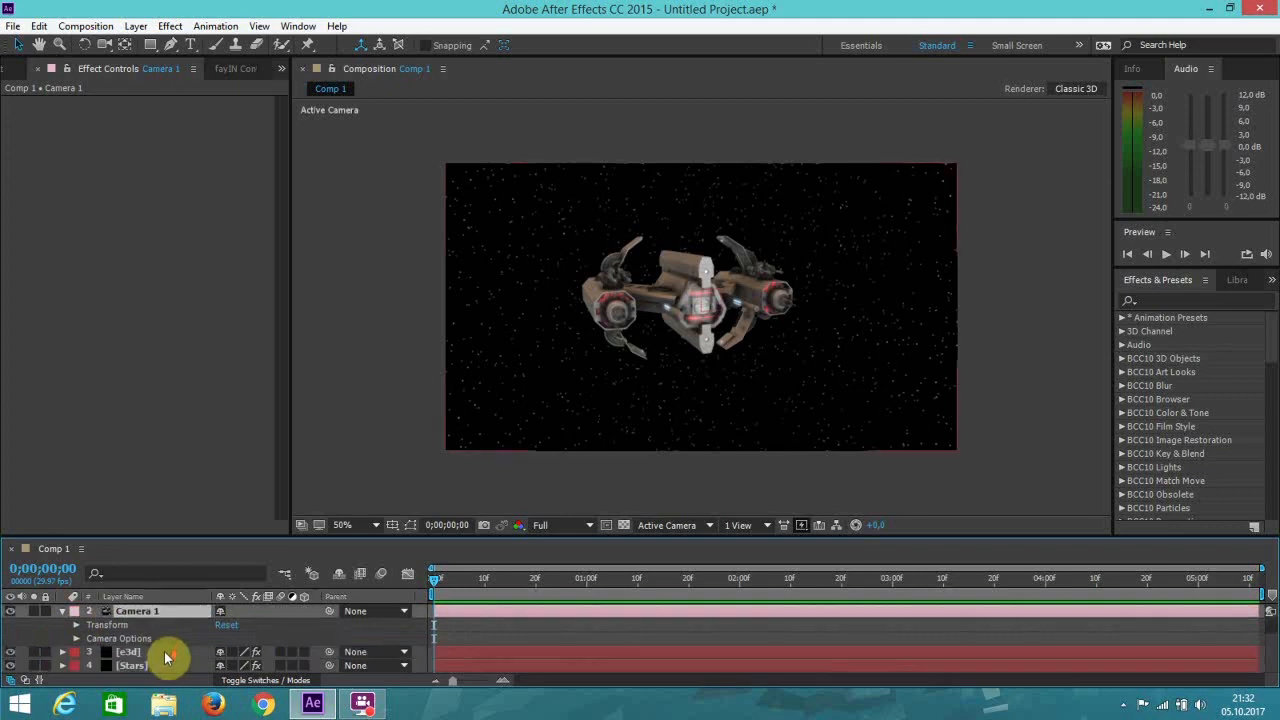
pyautogui.click(76, 639)
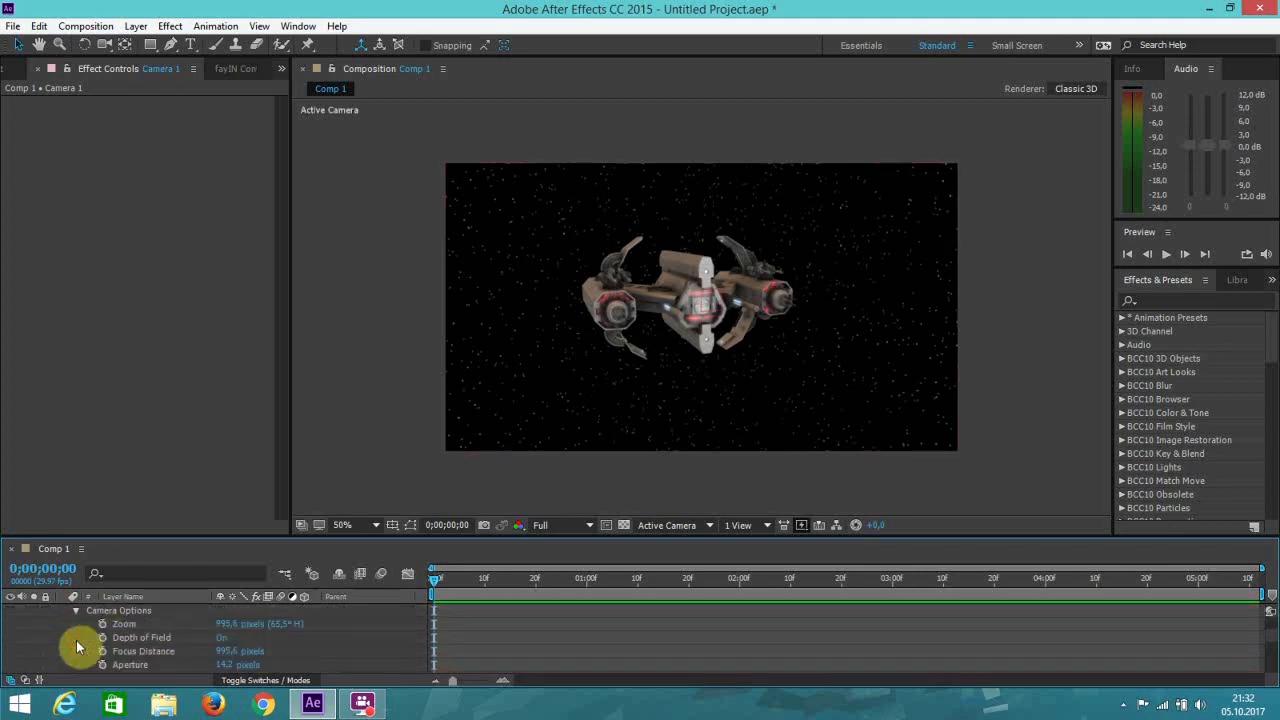
pyautogui.scroll(1, 105, 638)
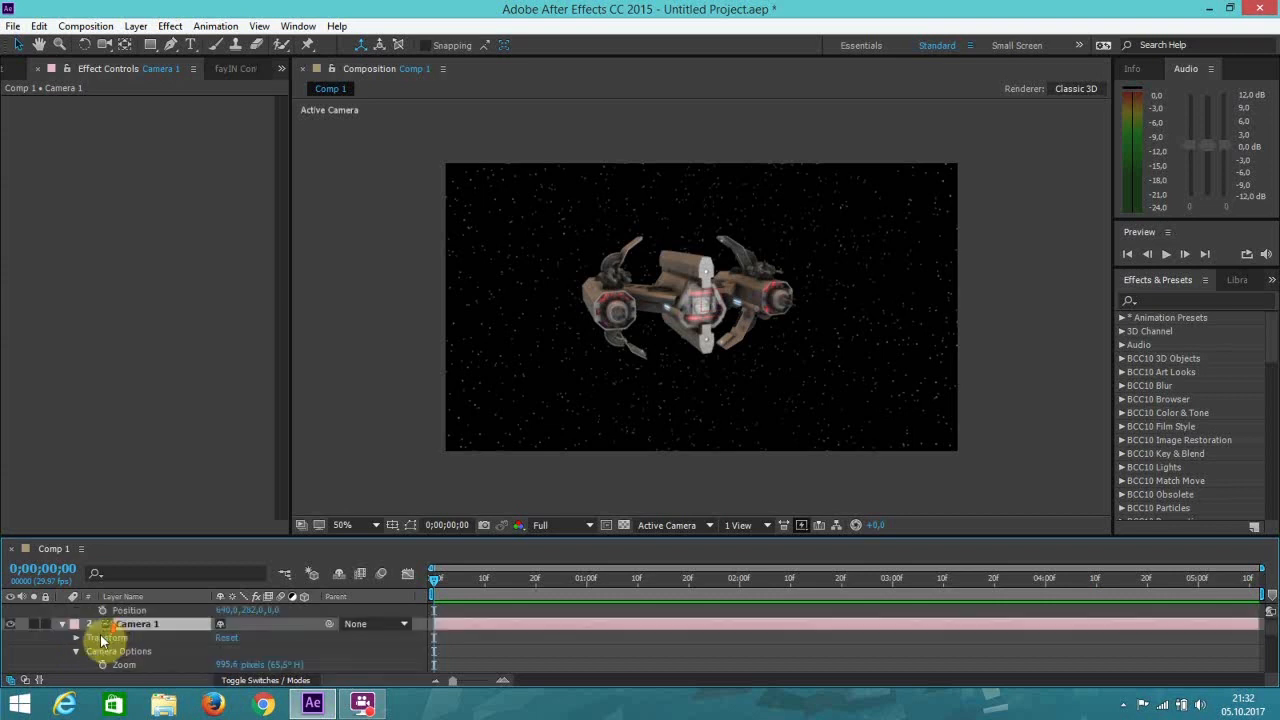
pyautogui.click(77, 651)
pyautogui.click(76, 638)
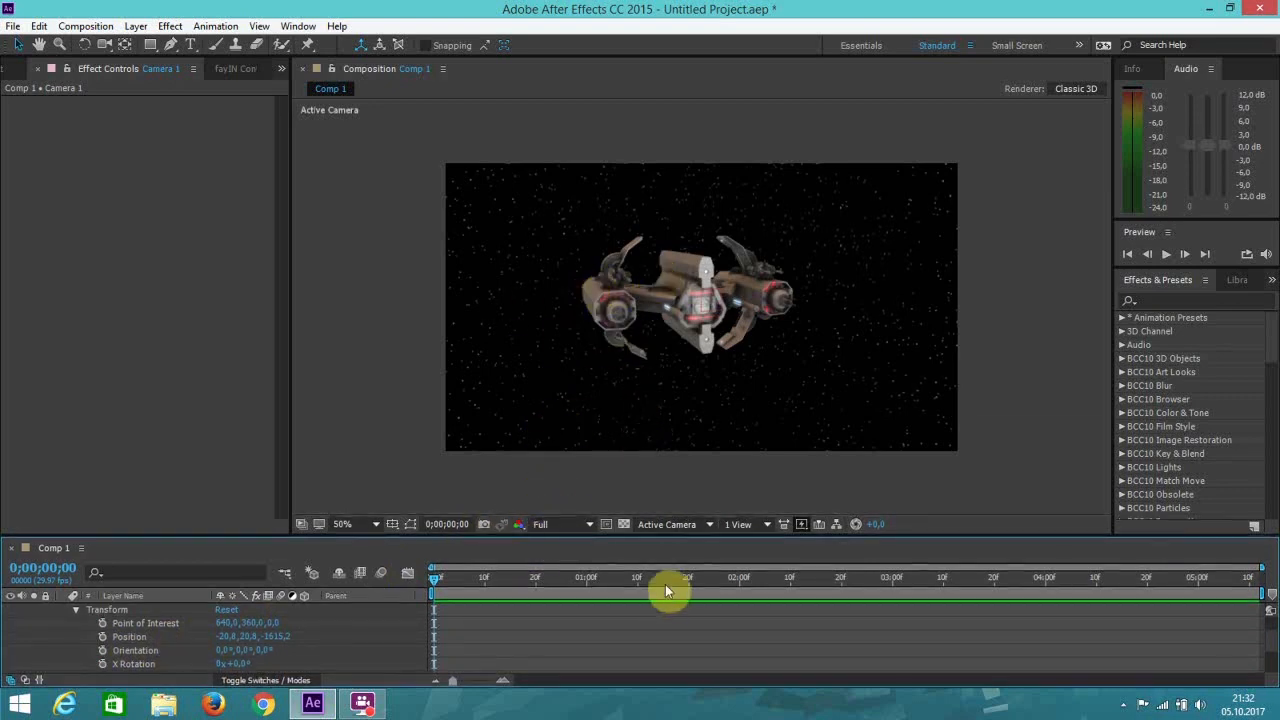
pyautogui.moveTo(668, 537); pyautogui.dragTo(670, 424)
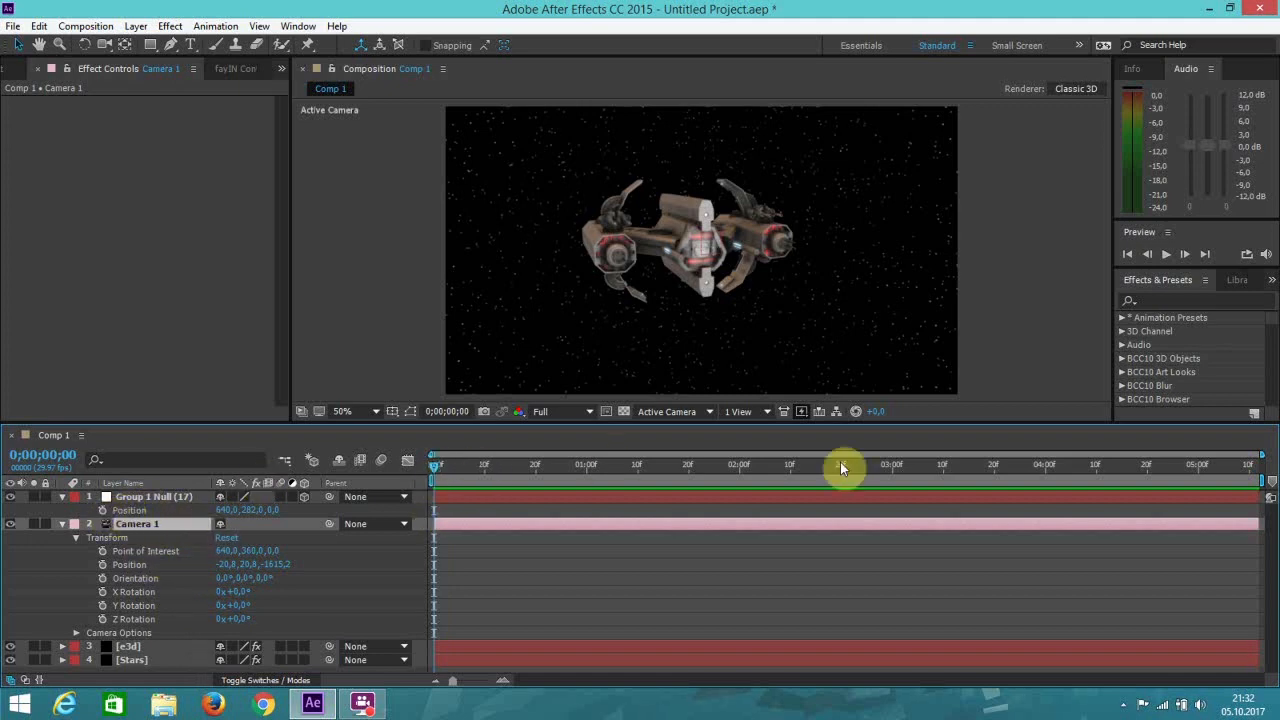
# Shorten the work area to end at 0;00;03;12 and trim the composition to it.
pyautogui.click(1050, 468)
pyautogui.moveTo(1059, 474)
pyautogui.mouseDown()
pyautogui.moveTo(1218, 494)
pyautogui.moveTo(960, 497)
pyautogui.moveTo(1079, 489)
pyautogui.mouseUp()
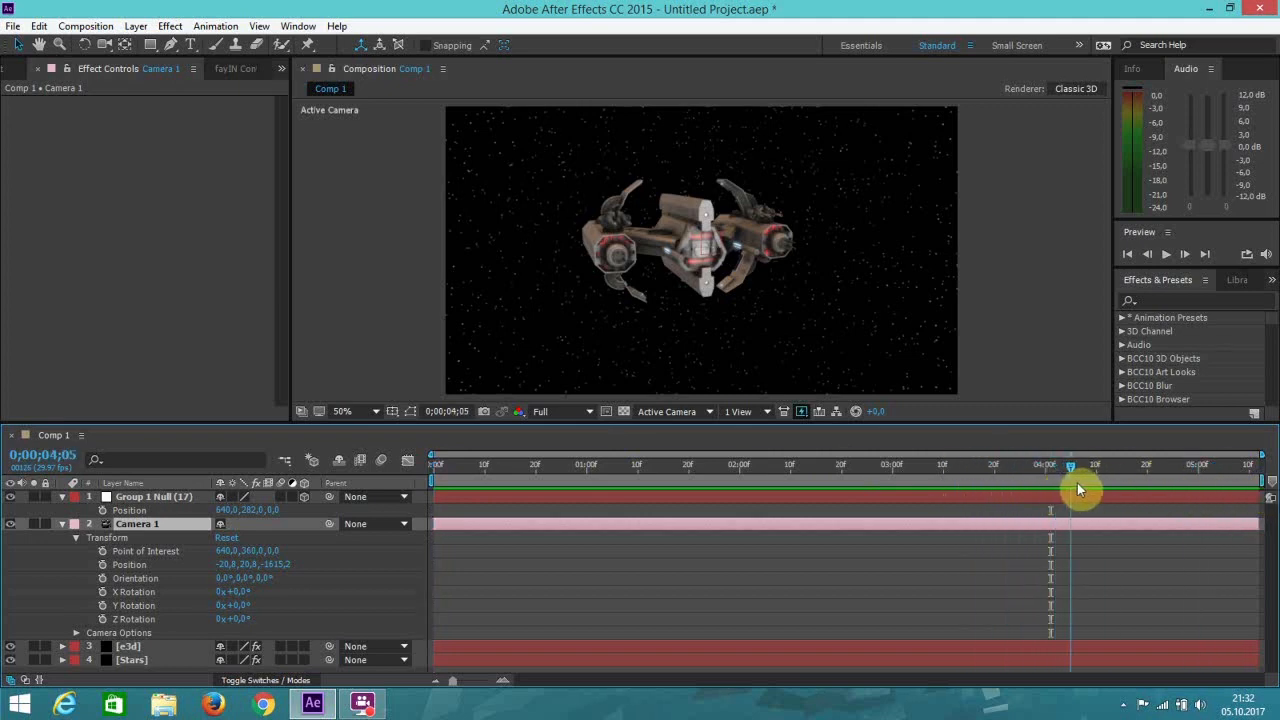
pyautogui.moveTo(1265, 476)
pyautogui.mouseDown()
pyautogui.moveTo(956, 484)
pyautogui.moveTo(953, 471)
pyautogui.mouseUp()
pyautogui.rightClick(951, 485)
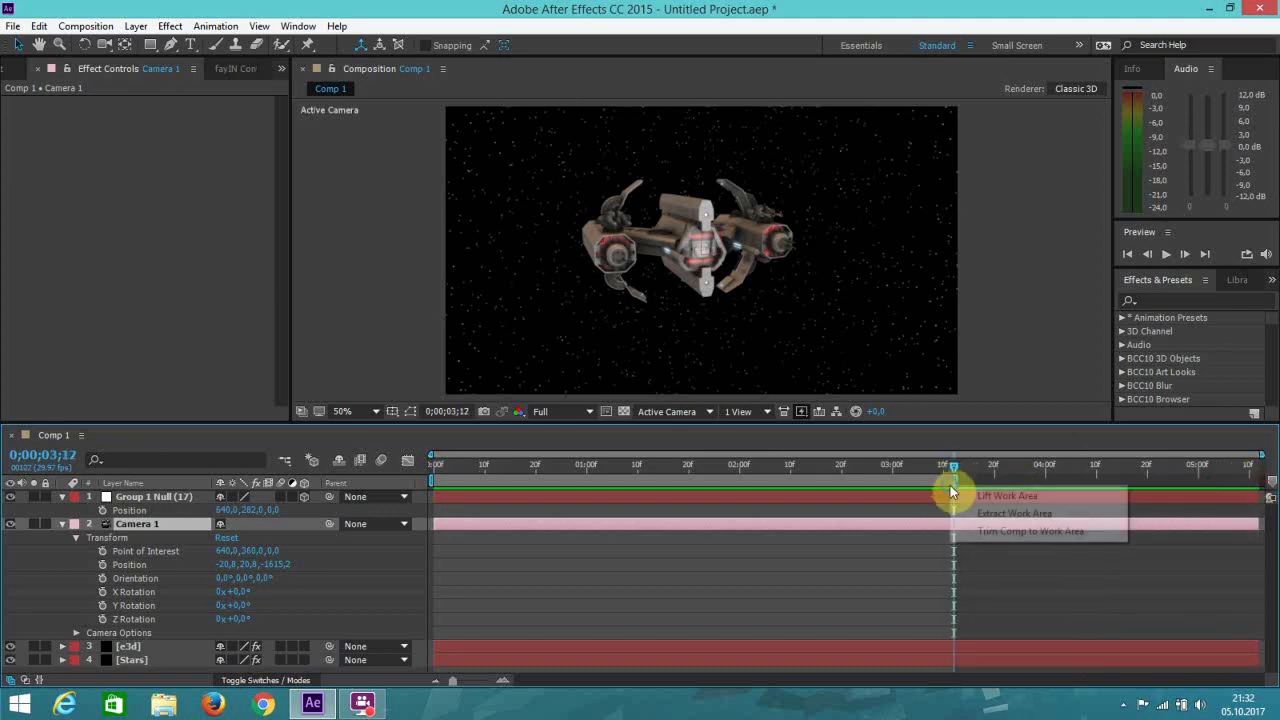
pyautogui.click(991, 530)
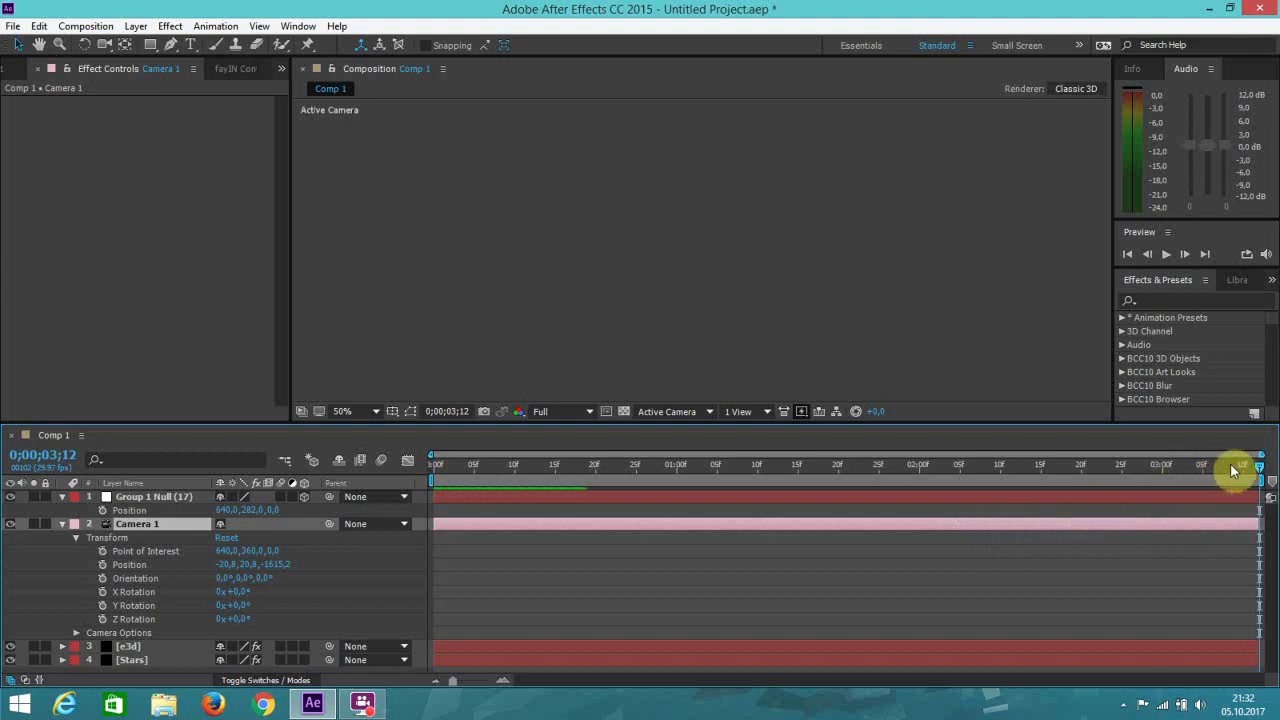
# Keyframe the Group 1 Null's Position at 0;00;00;00 and push the ship far away to a Z position of about 10793.
pyautogui.moveTo(1257, 468); pyautogui.dragTo(408, 470)
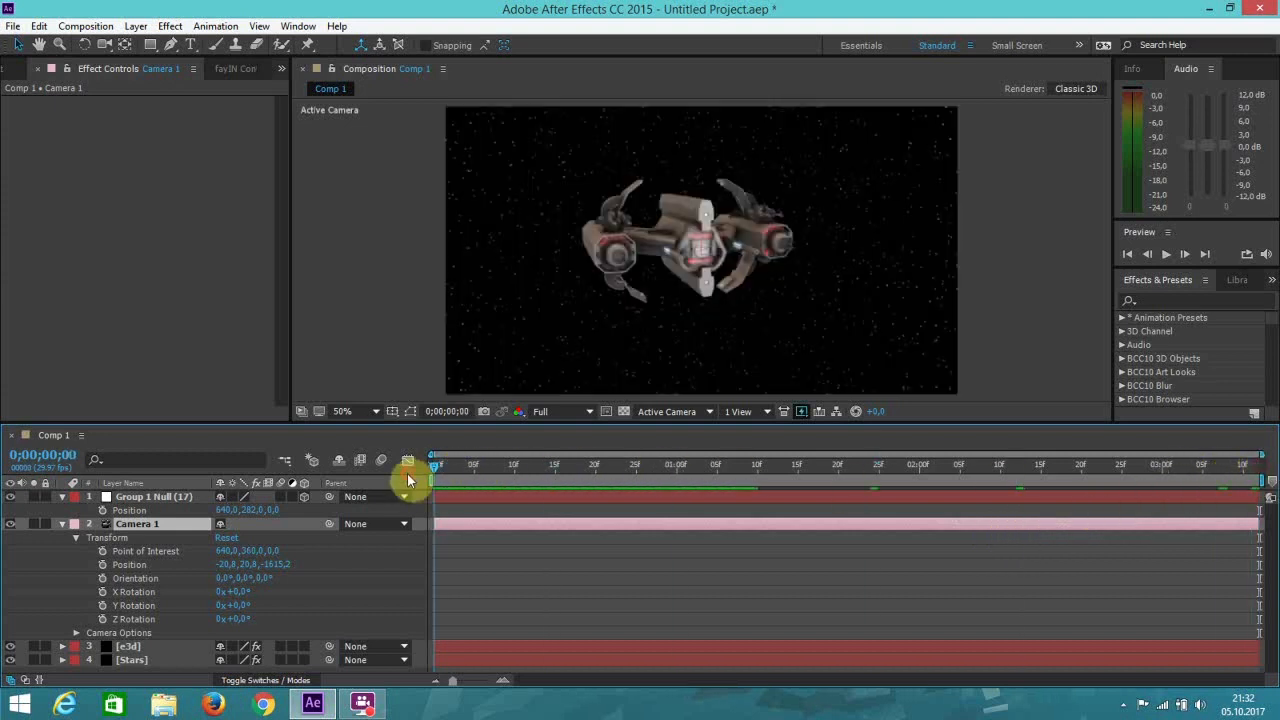
pyautogui.click(104, 512)
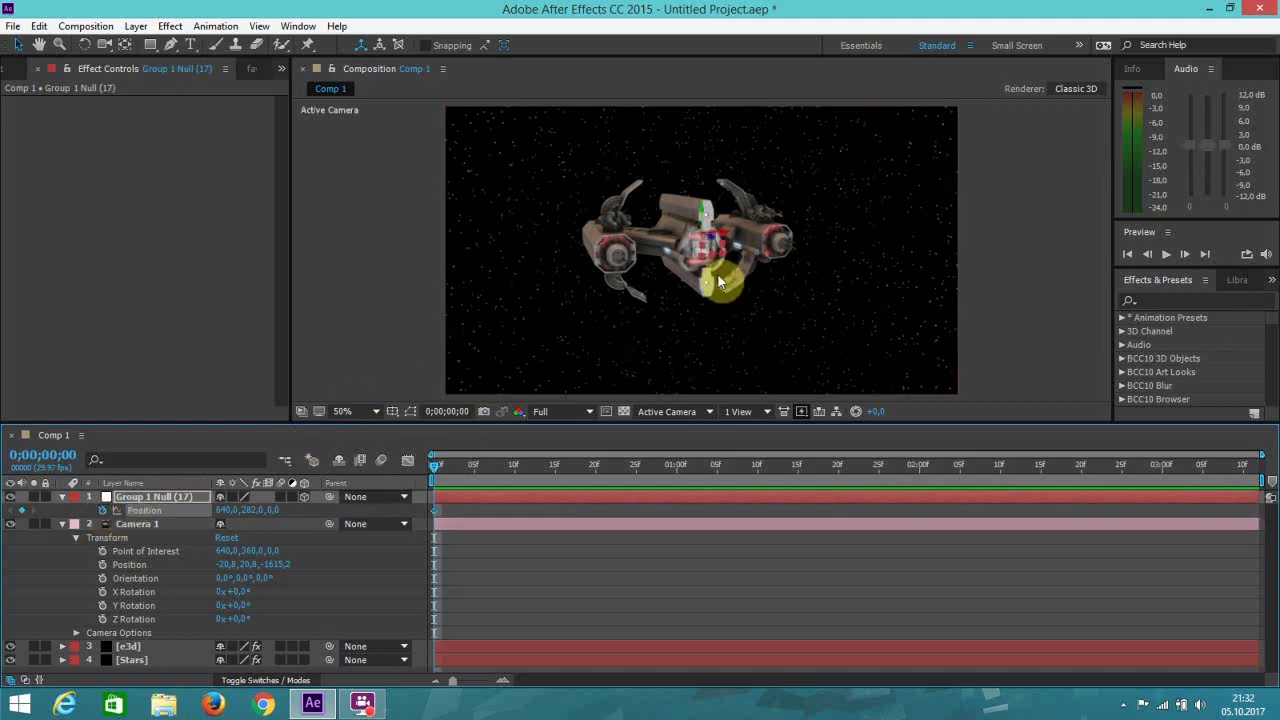
pyautogui.press('.')
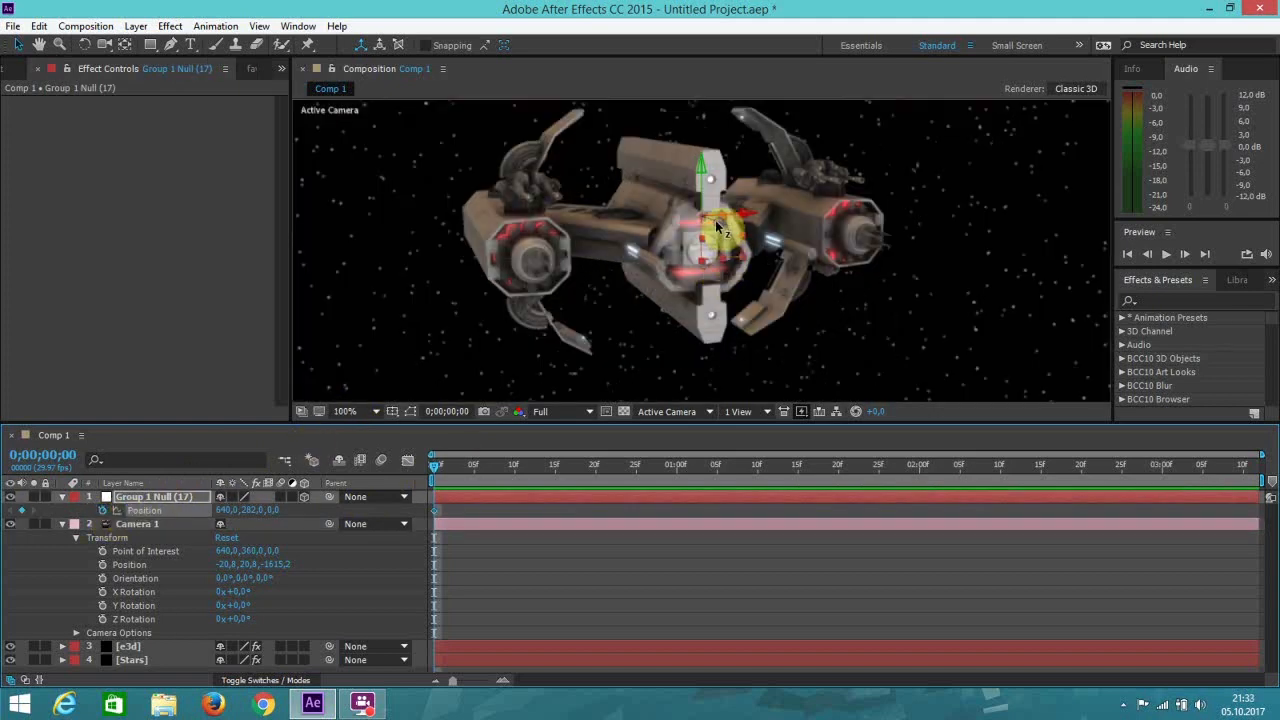
pyautogui.press(',')
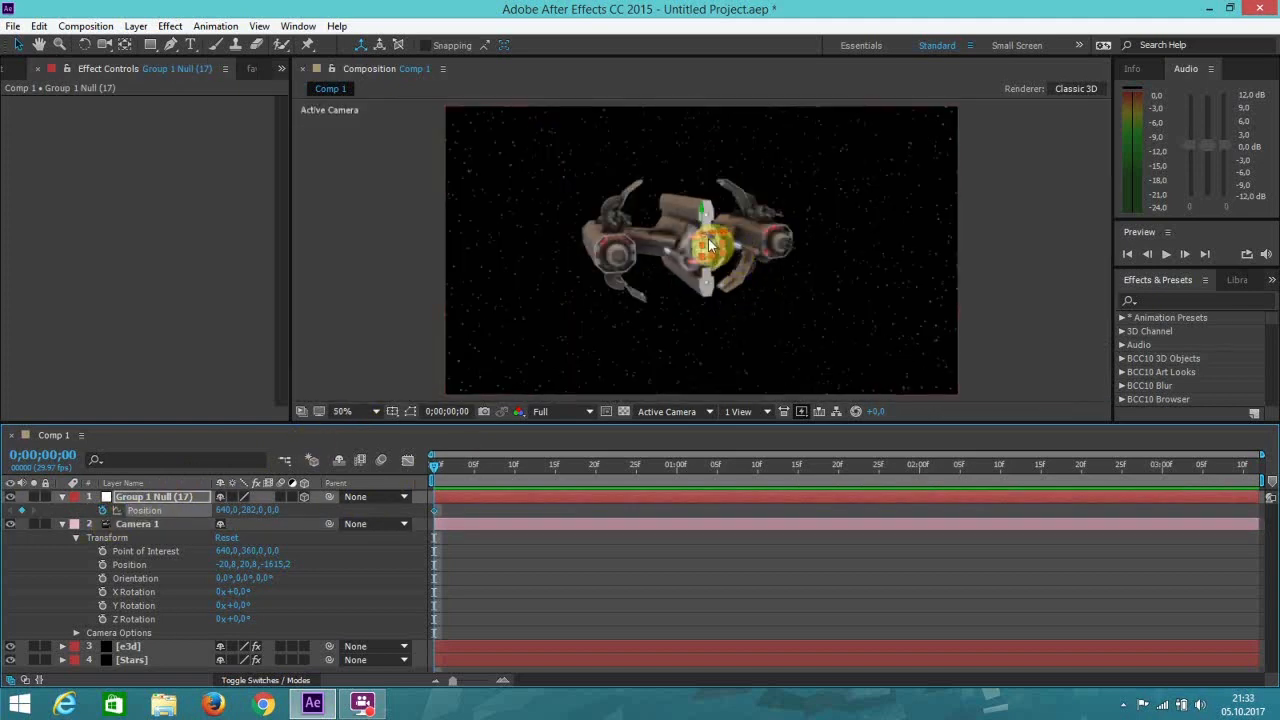
pyautogui.moveTo(712, 240); pyautogui.dragTo(410, 183)
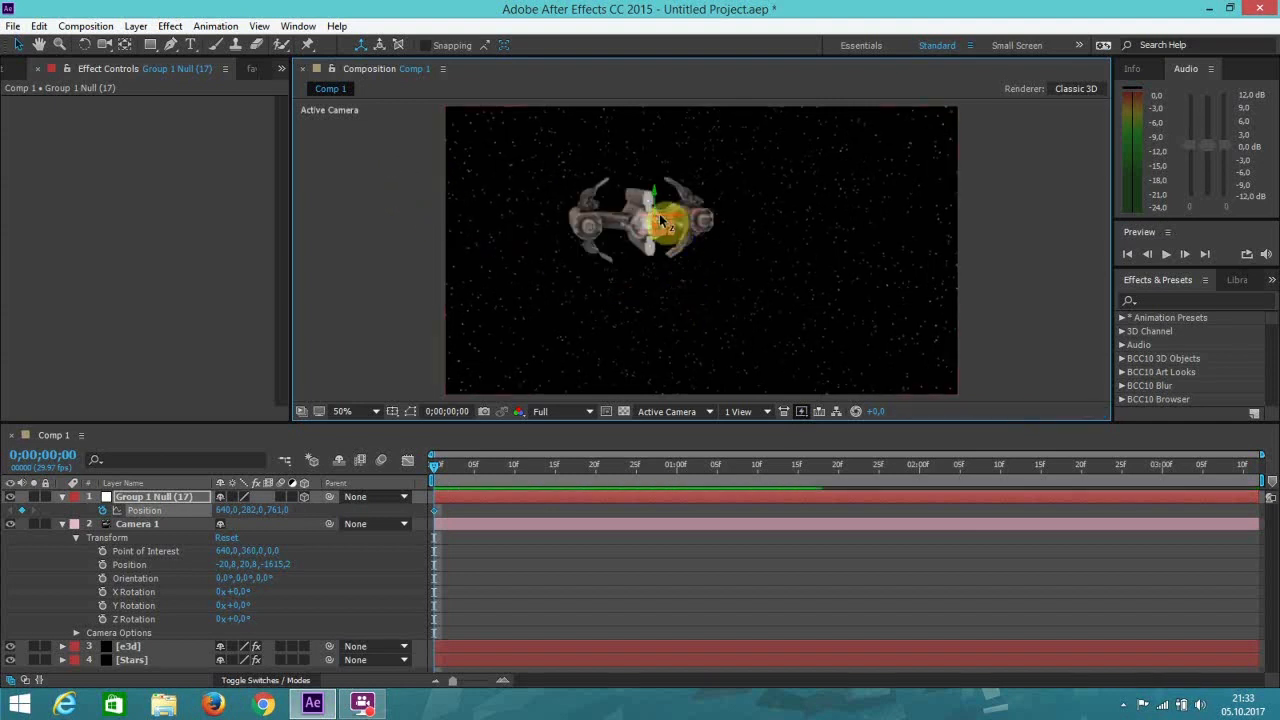
pyautogui.moveTo(661, 222); pyautogui.dragTo(488, 201)
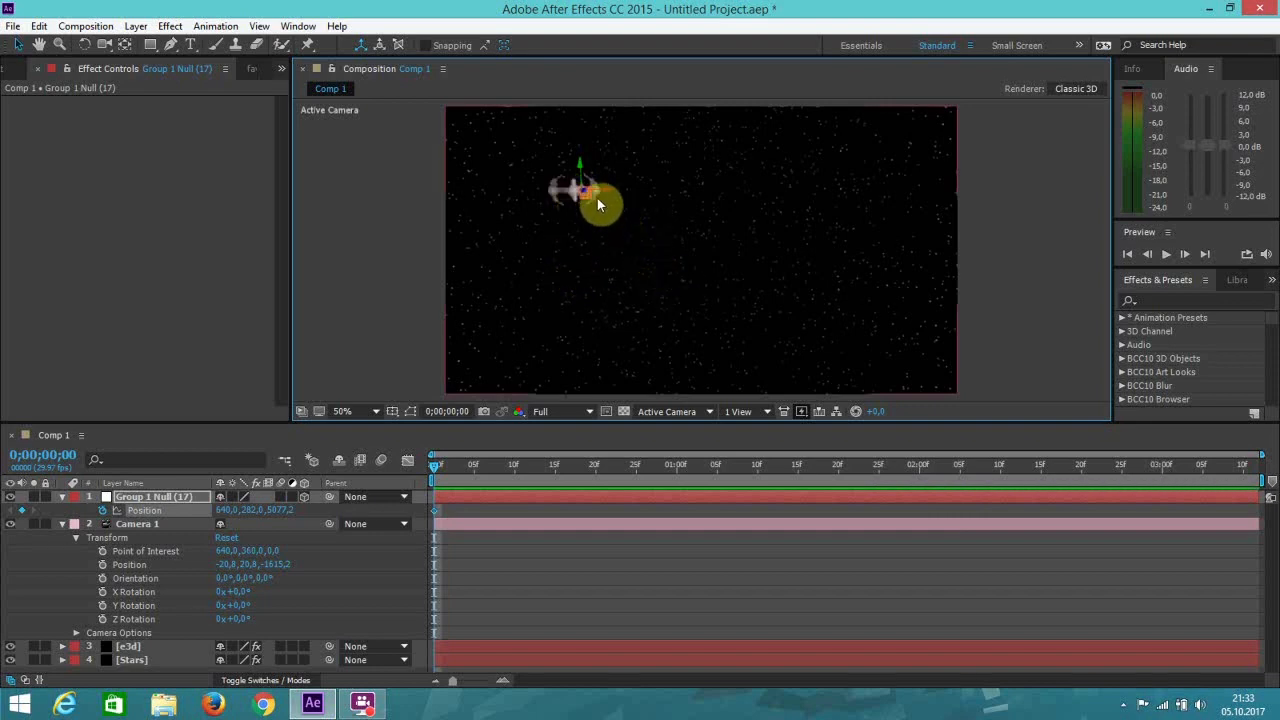
pyautogui.moveTo(587, 196); pyautogui.dragTo(349, 166)
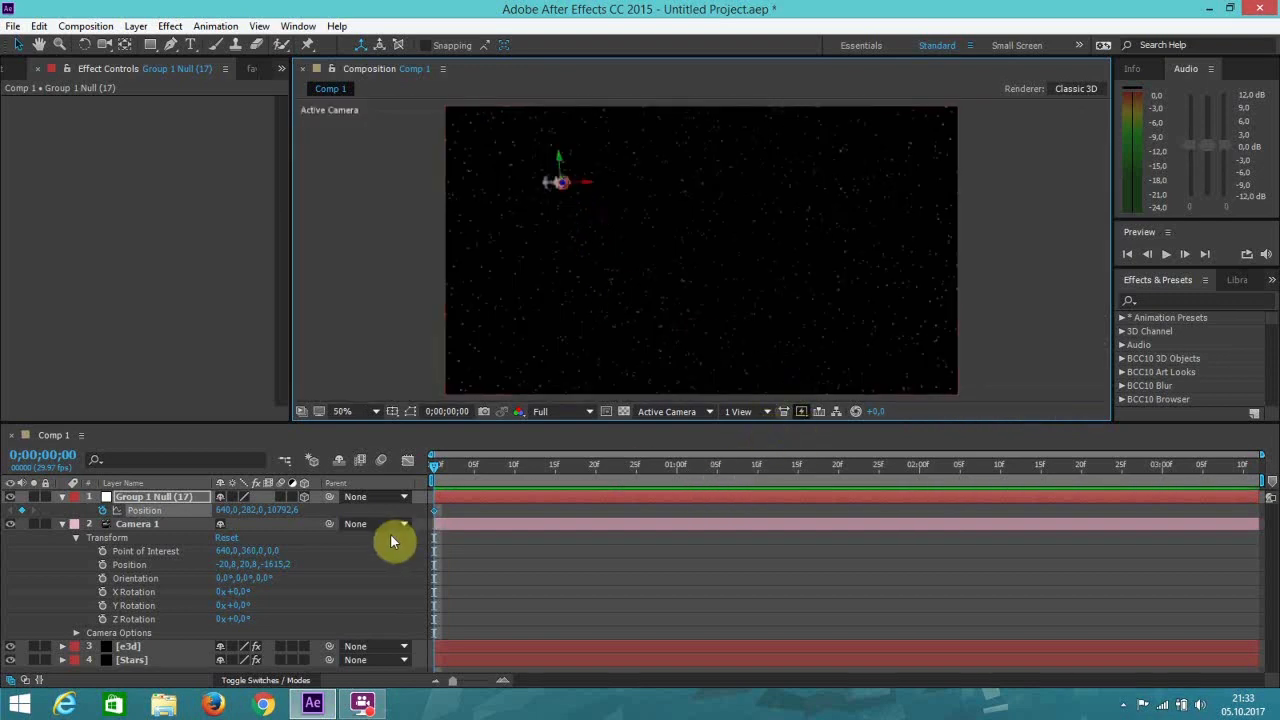
# Copy the null's Position keyframe and paste it onto Camera 1's Point of Interest at 0;00;00;00.
pyautogui.rightClick(435, 517)
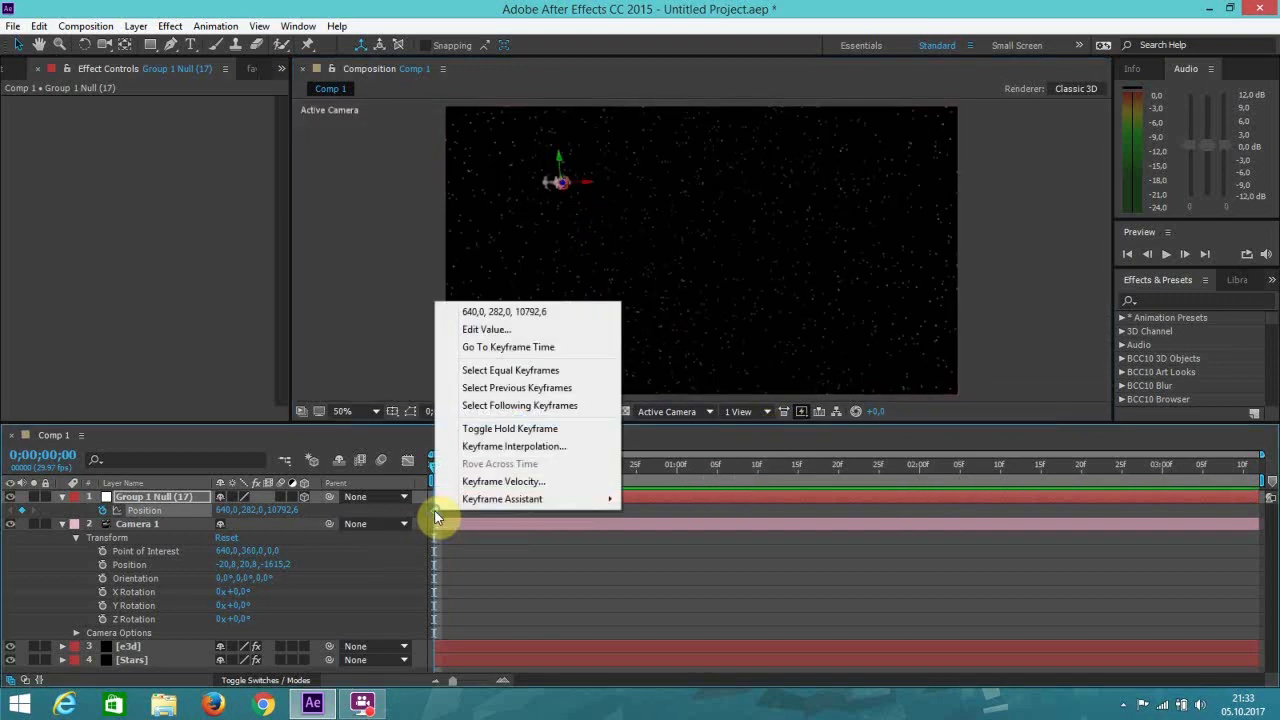
pyautogui.click(39, 26)
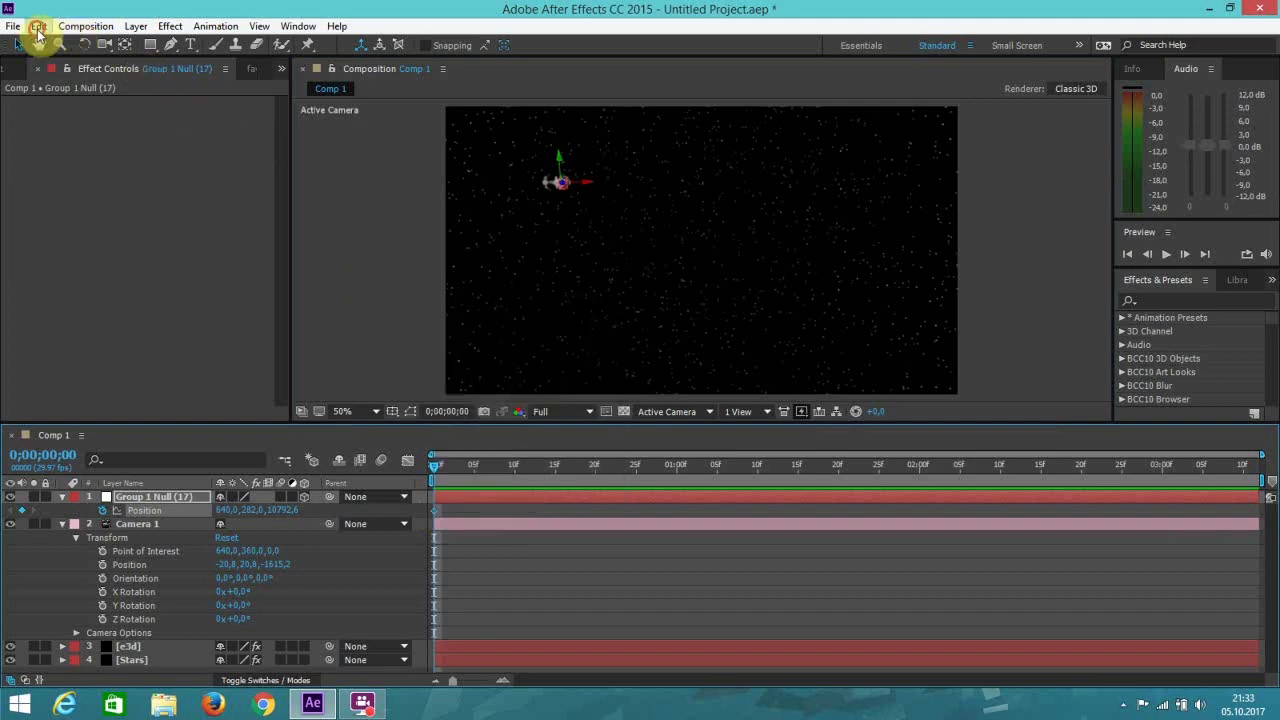
pyautogui.click(65, 120)
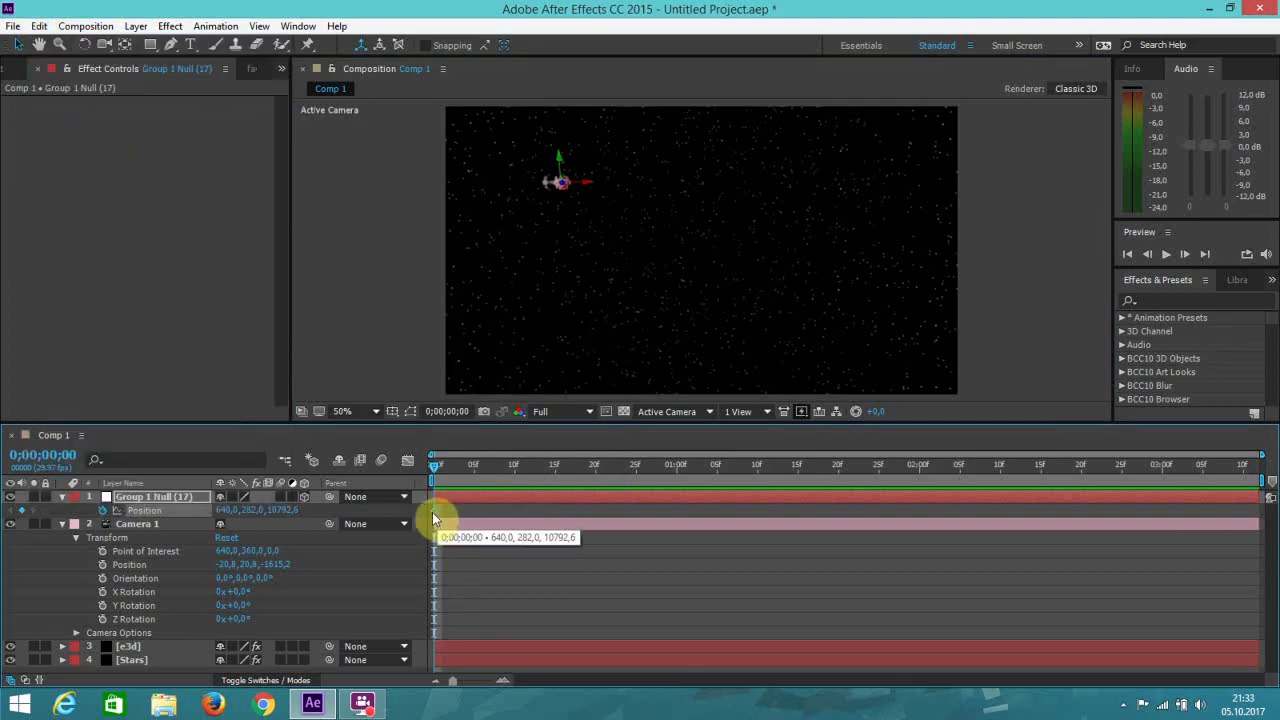
pyautogui.click(39, 26)
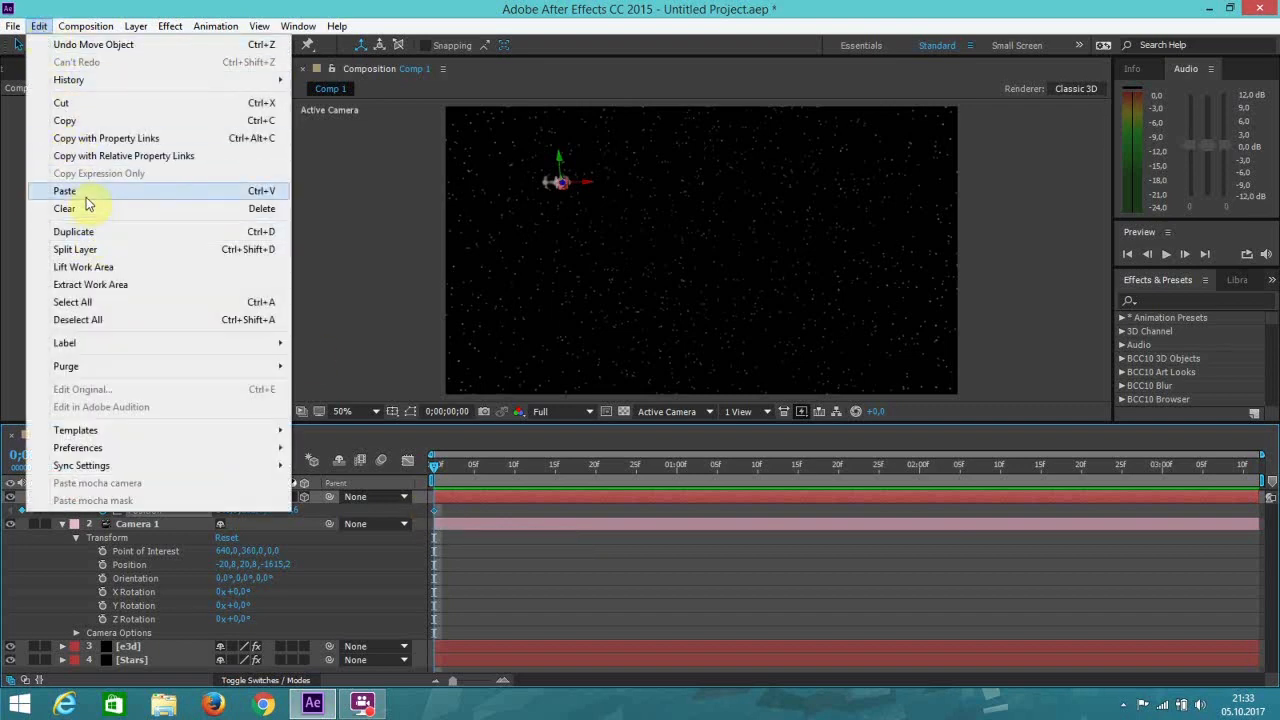
pyautogui.click(78, 119)
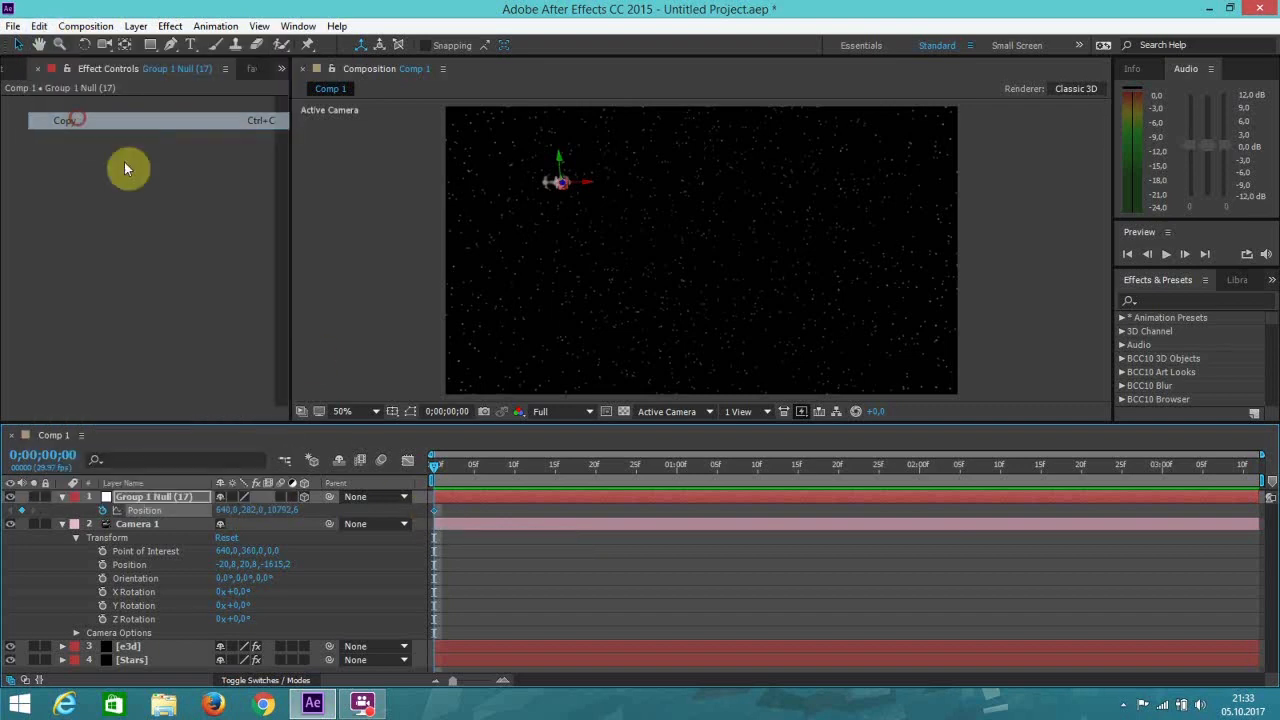
pyautogui.click(145, 551)
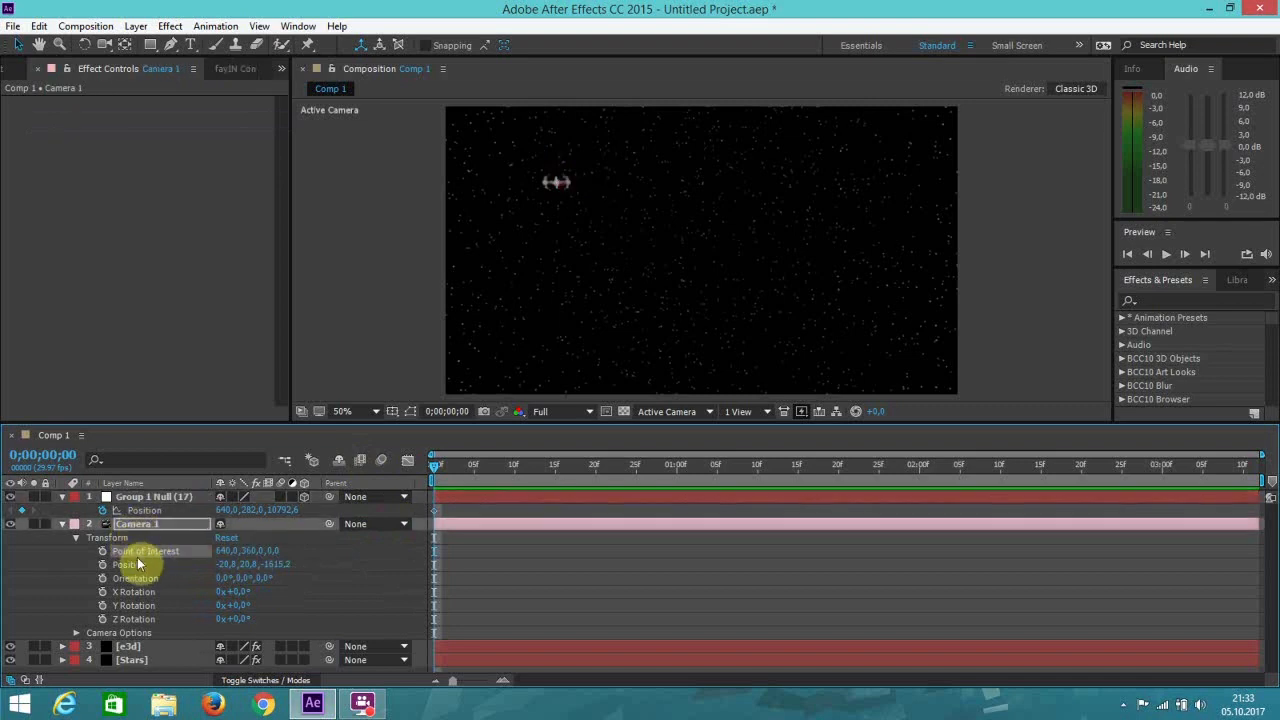
pyautogui.click(39, 26)
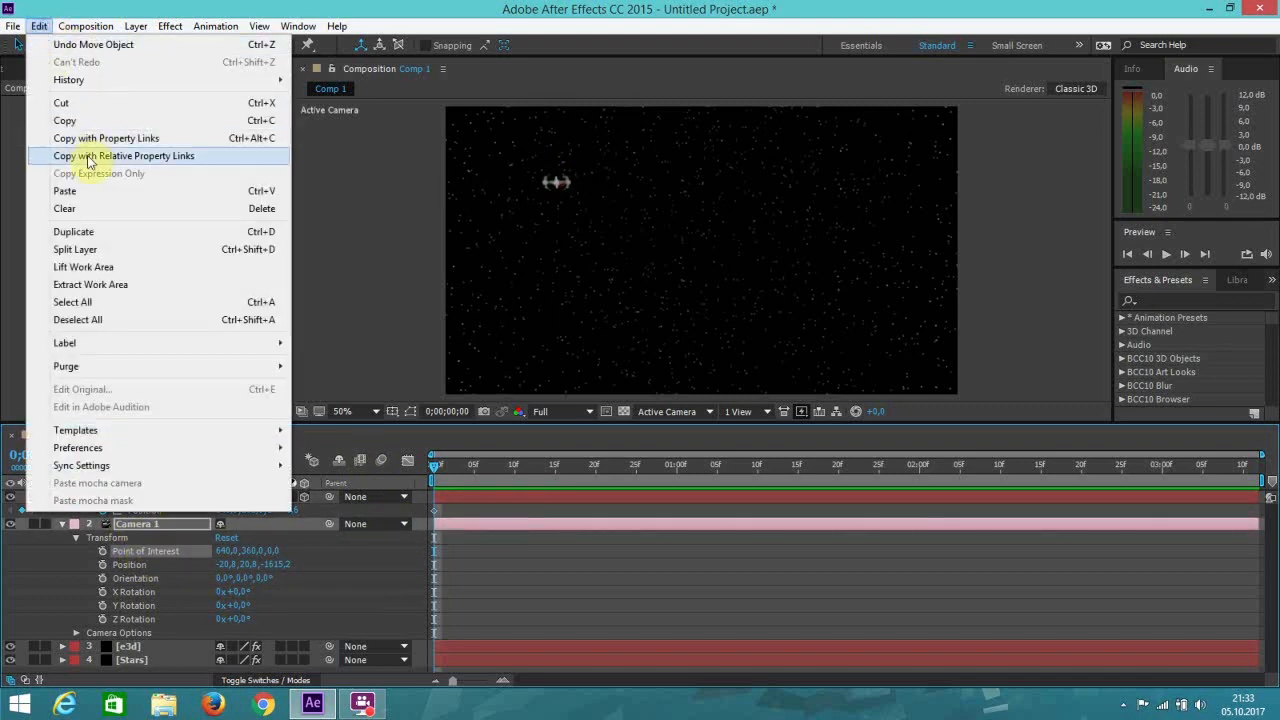
pyautogui.click(91, 192)
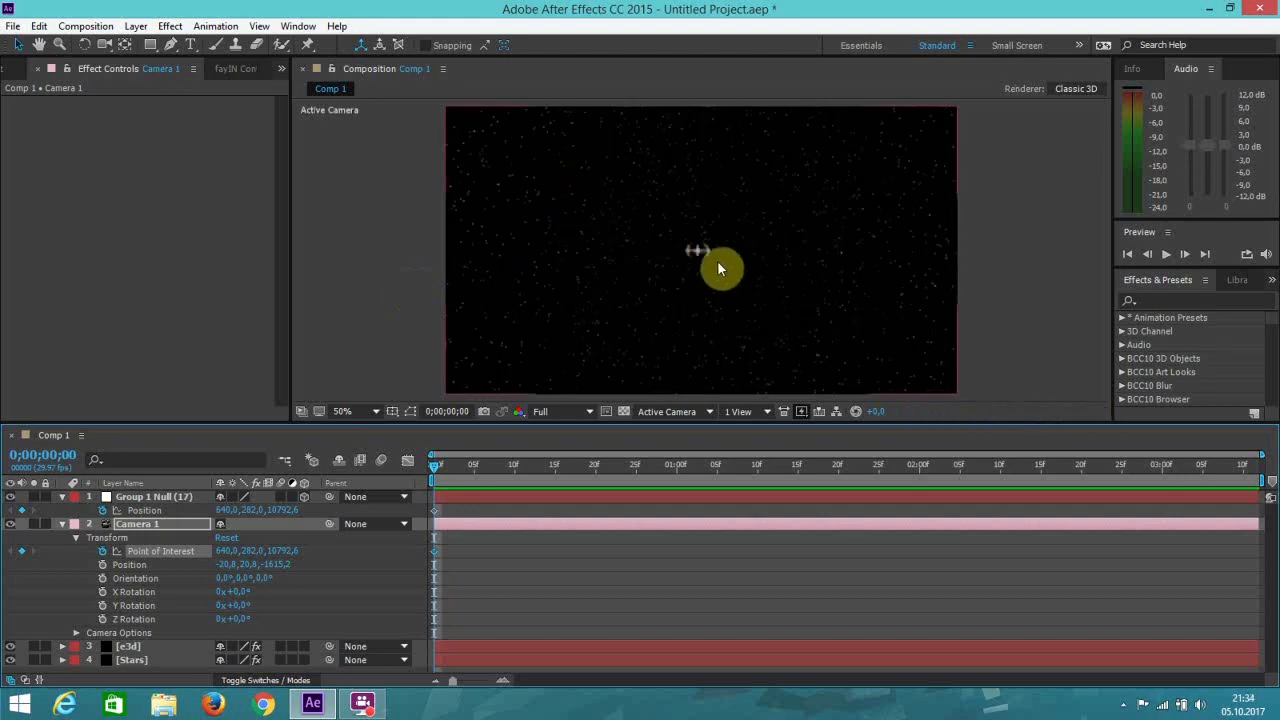
# At 0;00;03;11, move the Group 1 Null forward past the camera to a Z position of about -4350.
pyautogui.moveTo(437, 470); pyautogui.dragTo(1255, 465)
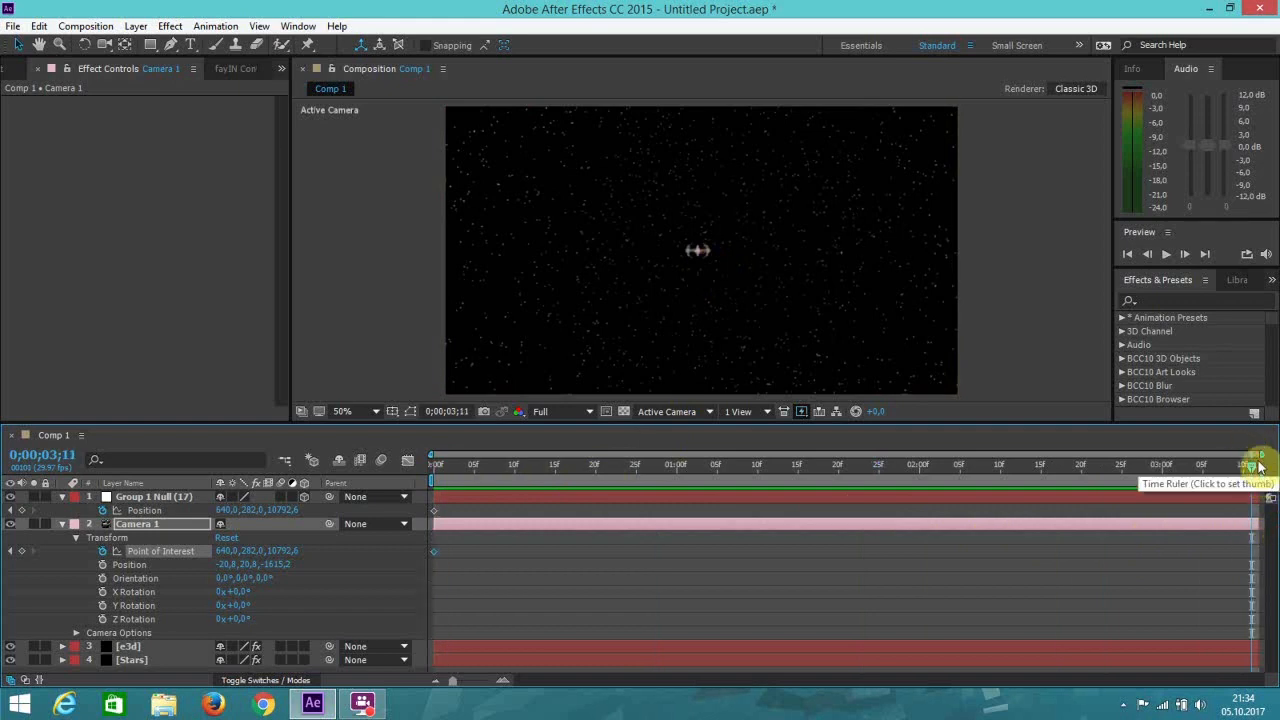
pyautogui.click(143, 497)
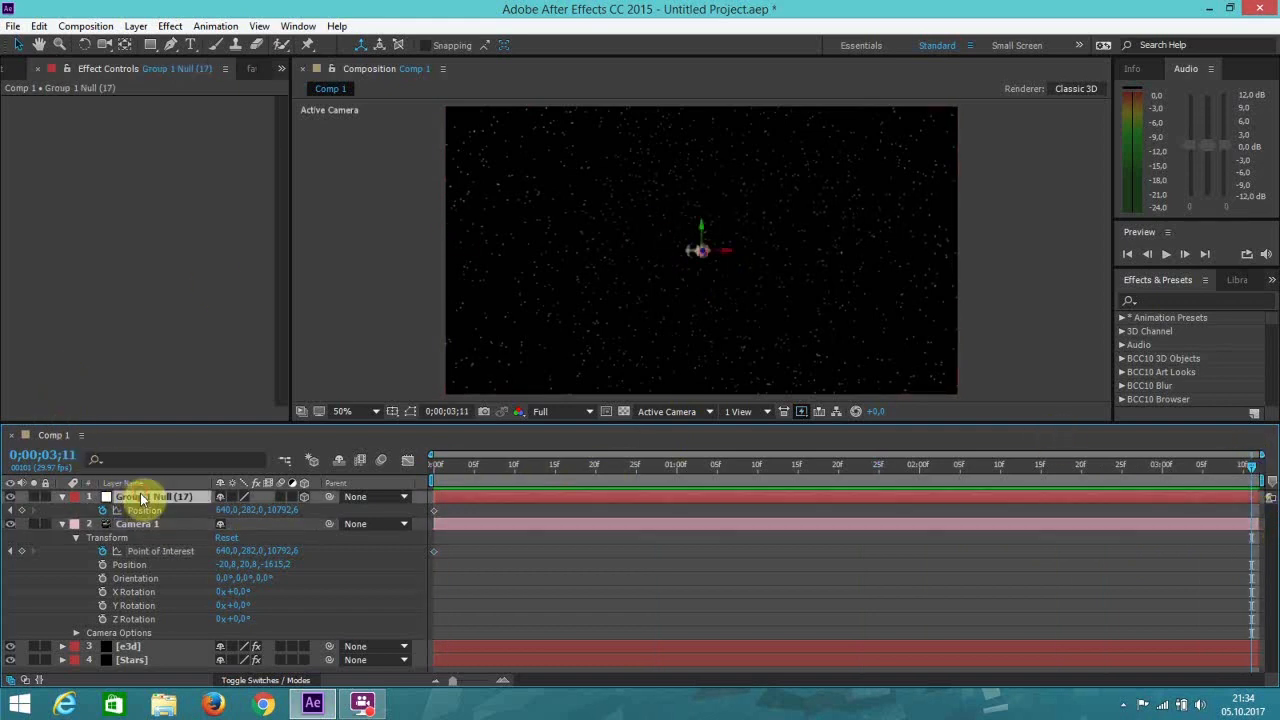
pyautogui.click(704, 250)
pyautogui.moveTo(704, 250); pyautogui.dragTo(945, 287)
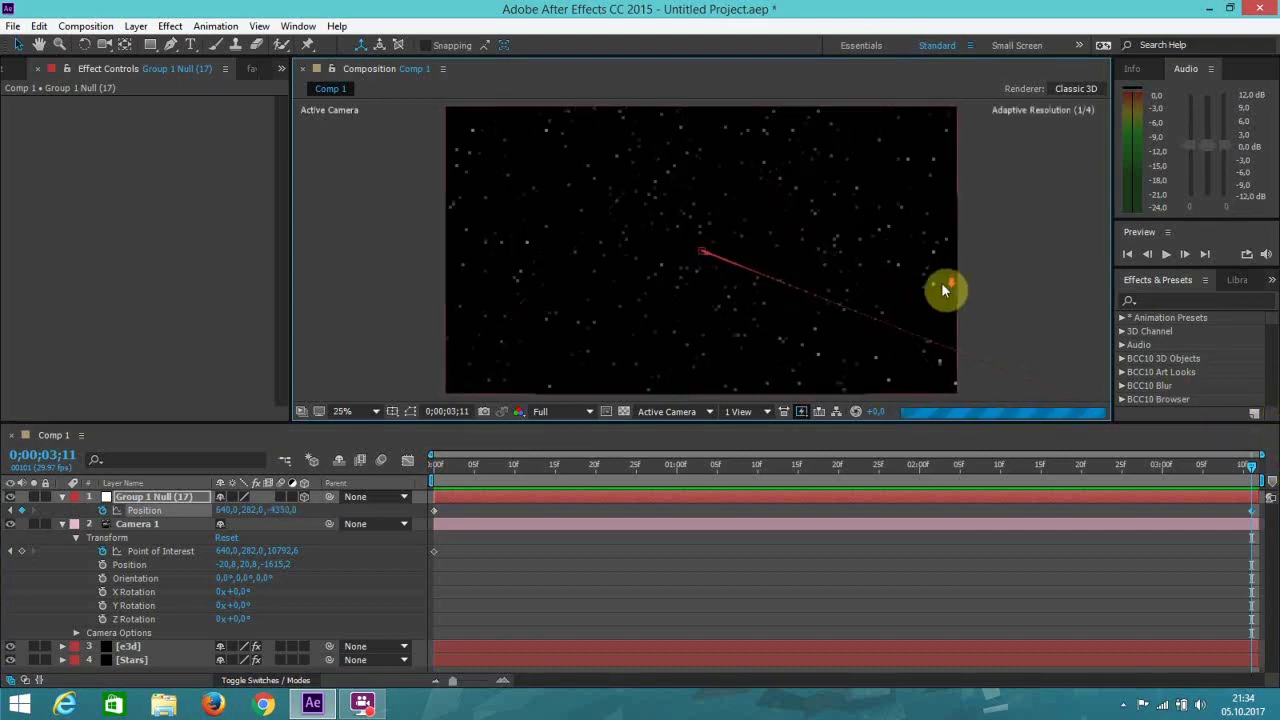
pyautogui.scroll(-2, 941, 282)
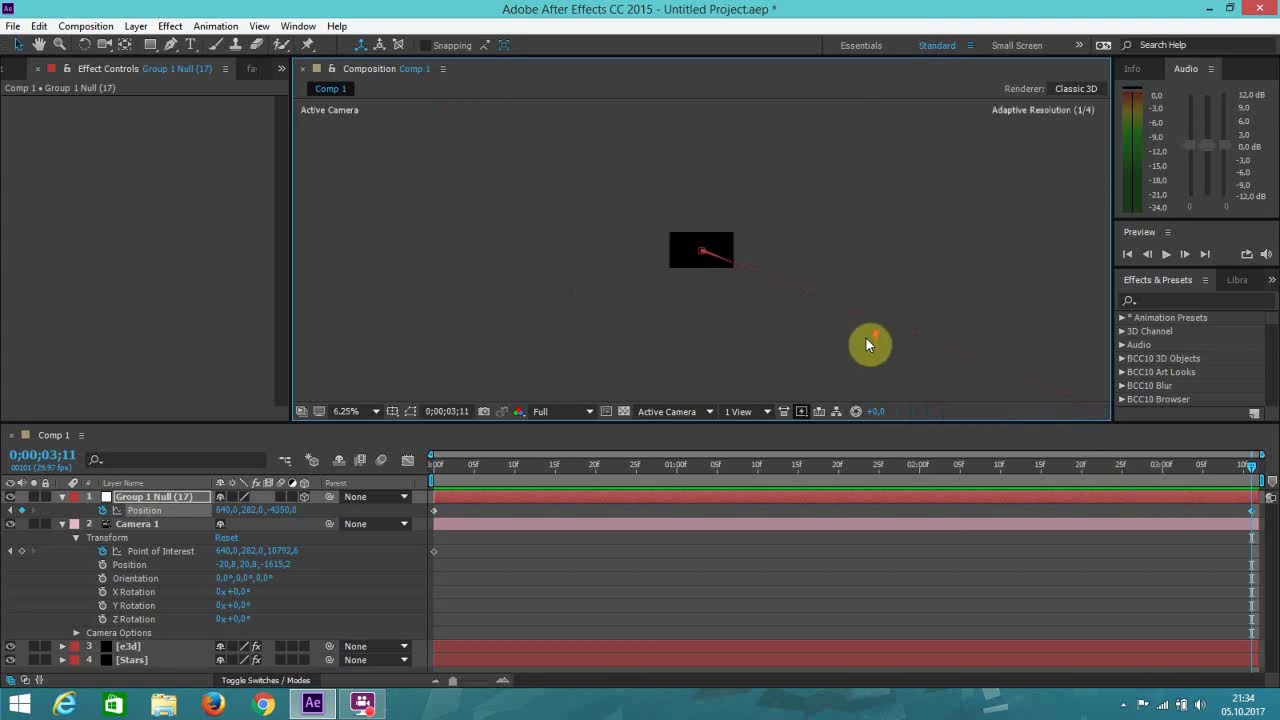
pyautogui.scroll(2, 866, 343)
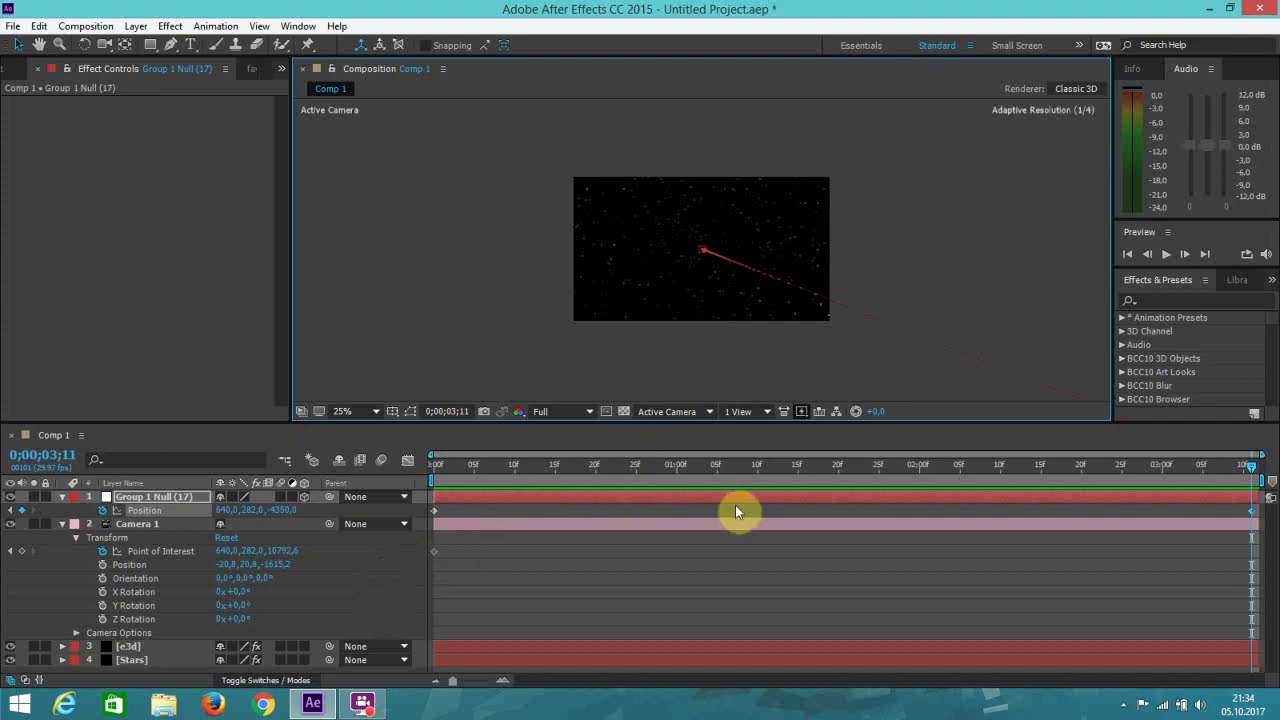
# Copy the Group 1 Null's Position keyframes and paste them onto Camera 1's Point of Interest at 0;00;00;00.
pyautogui.click(1254, 468)
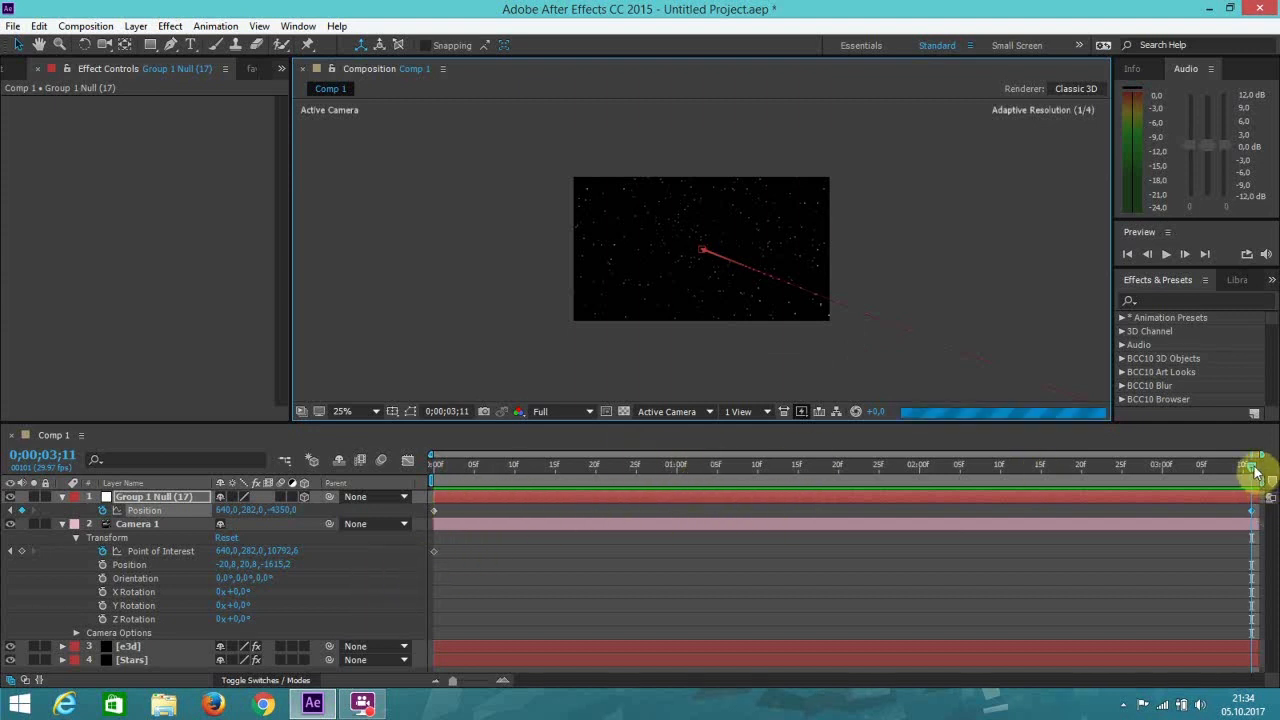
pyautogui.moveTo(1254, 468); pyautogui.dragTo(464, 478)
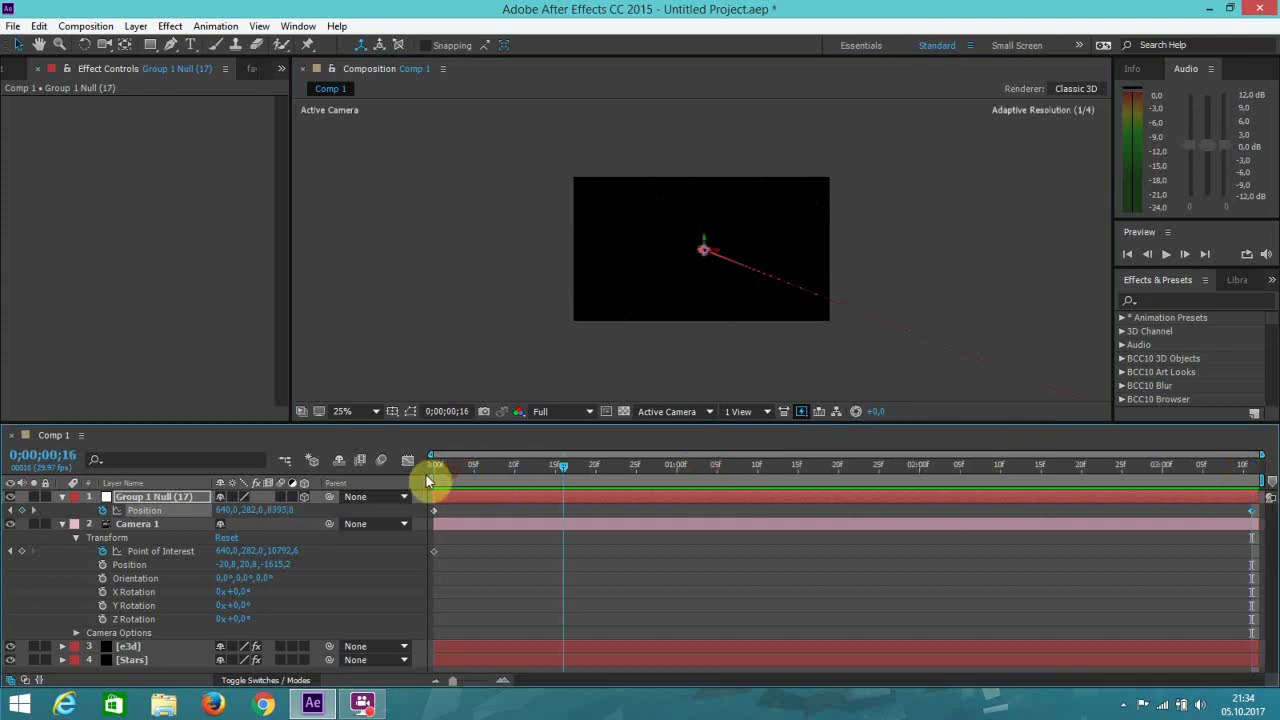
pyautogui.moveTo(560, 466); pyautogui.dragTo(378, 471)
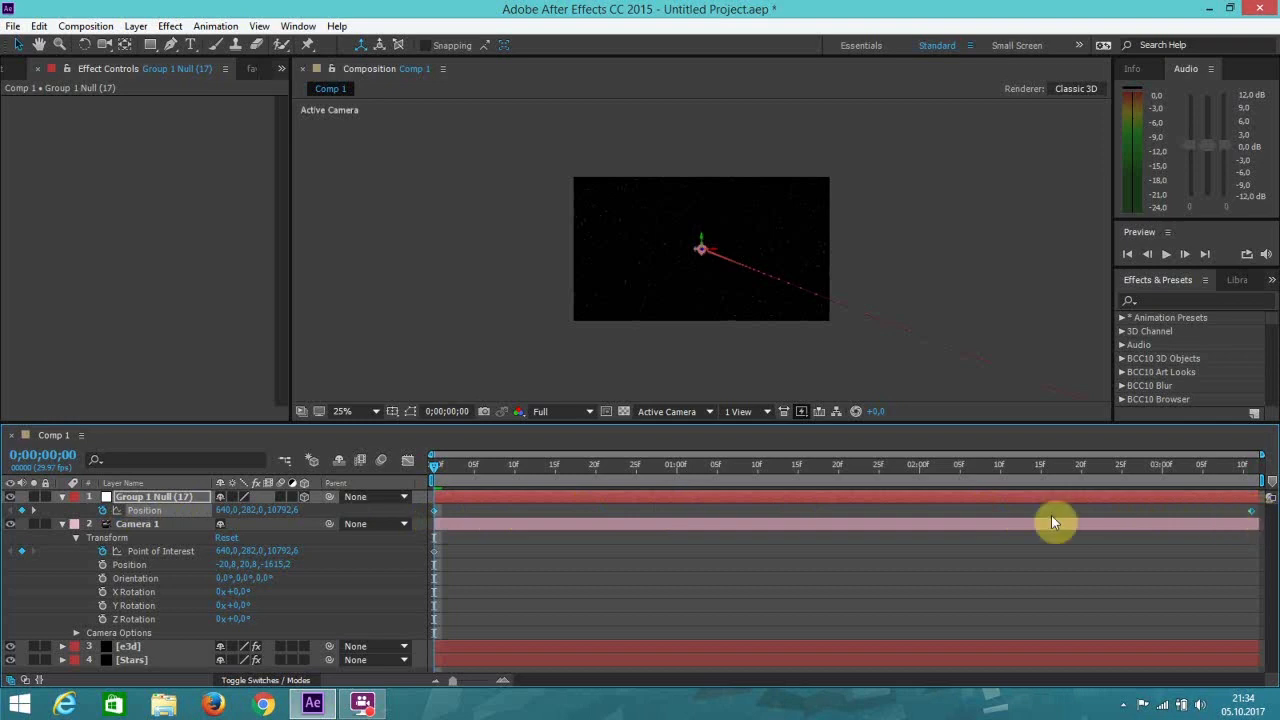
pyautogui.click(40, 26)
pyautogui.click(65, 121)
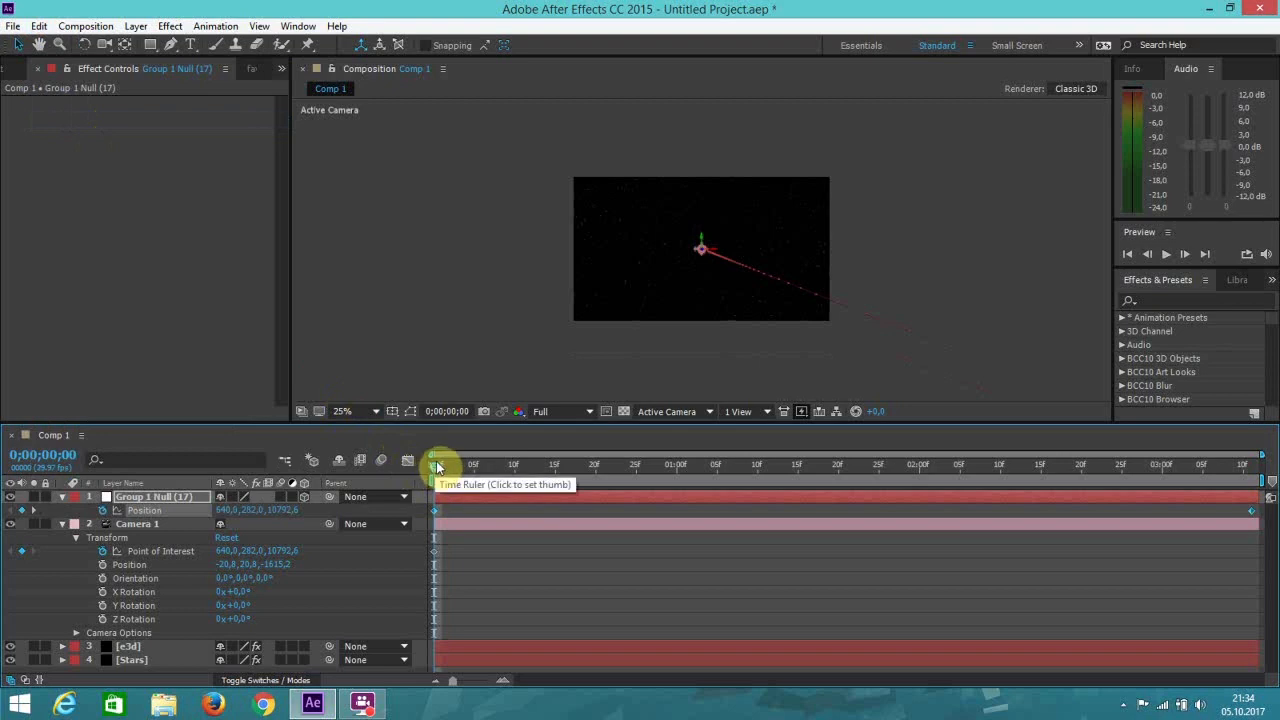
pyautogui.click(148, 554)
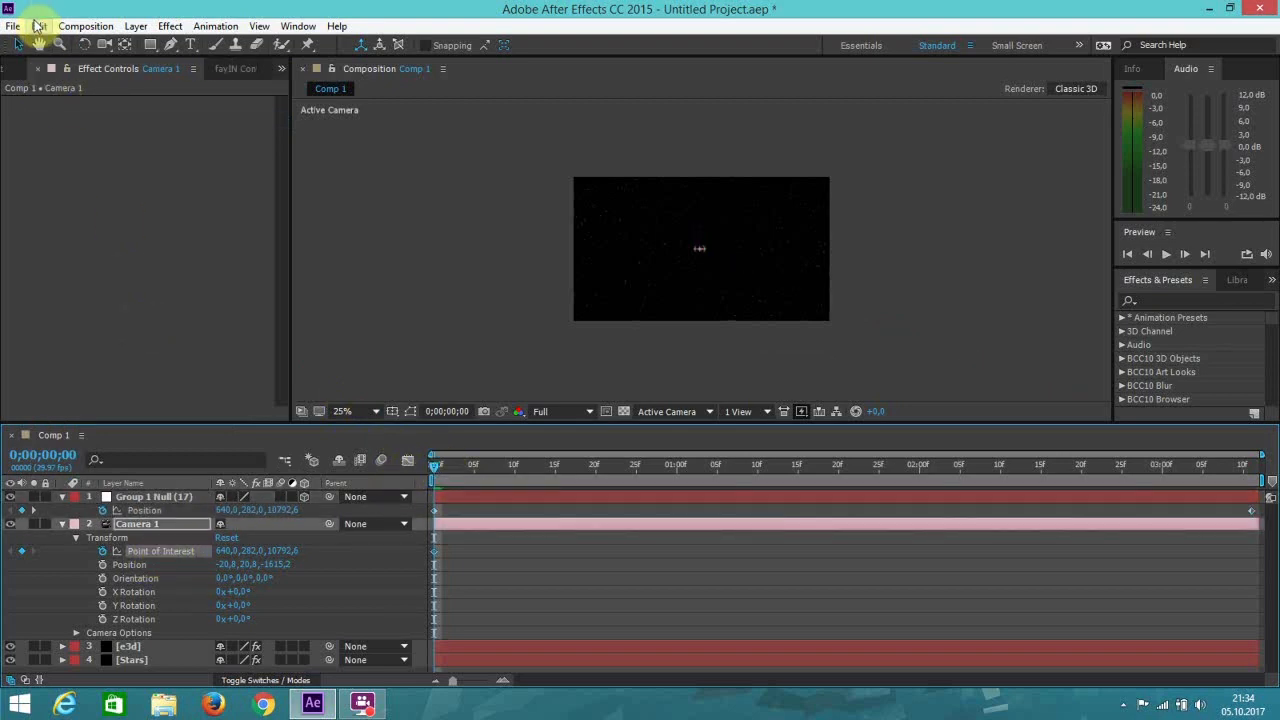
pyautogui.click(38, 26)
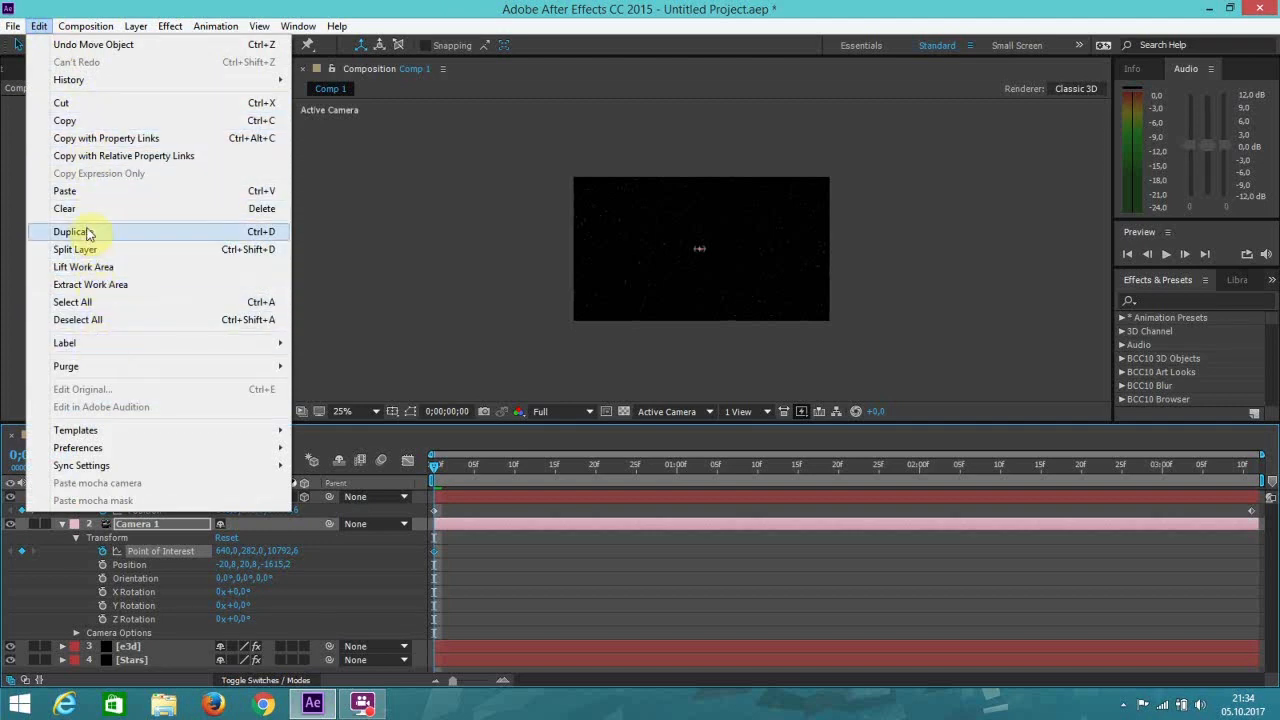
pyautogui.click(80, 195)
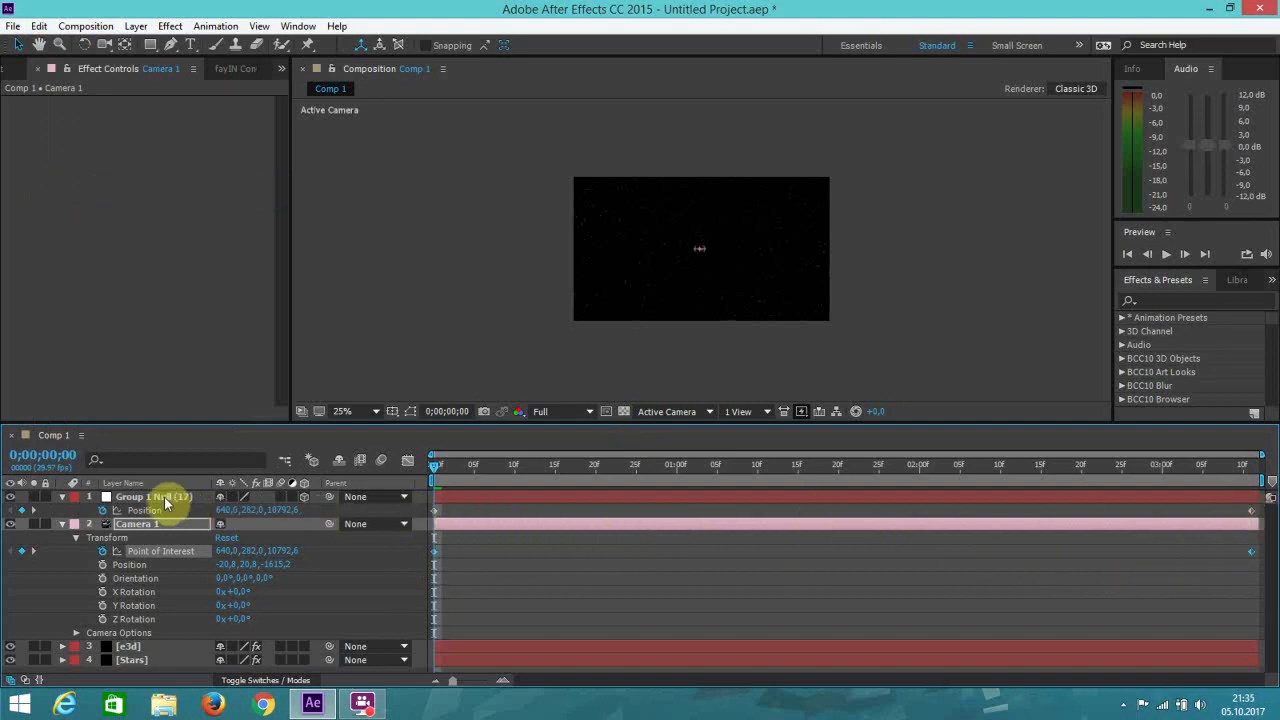
# Enlarge the composition viewer, set its magnification to Fit up to 100%, and preview the ship's fly-by.
pyautogui.moveTo(651, 425); pyautogui.dragTo(688, 678)
pyautogui.moveTo(289, 484); pyautogui.dragTo(107, 556)
pyautogui.click(113, 655)
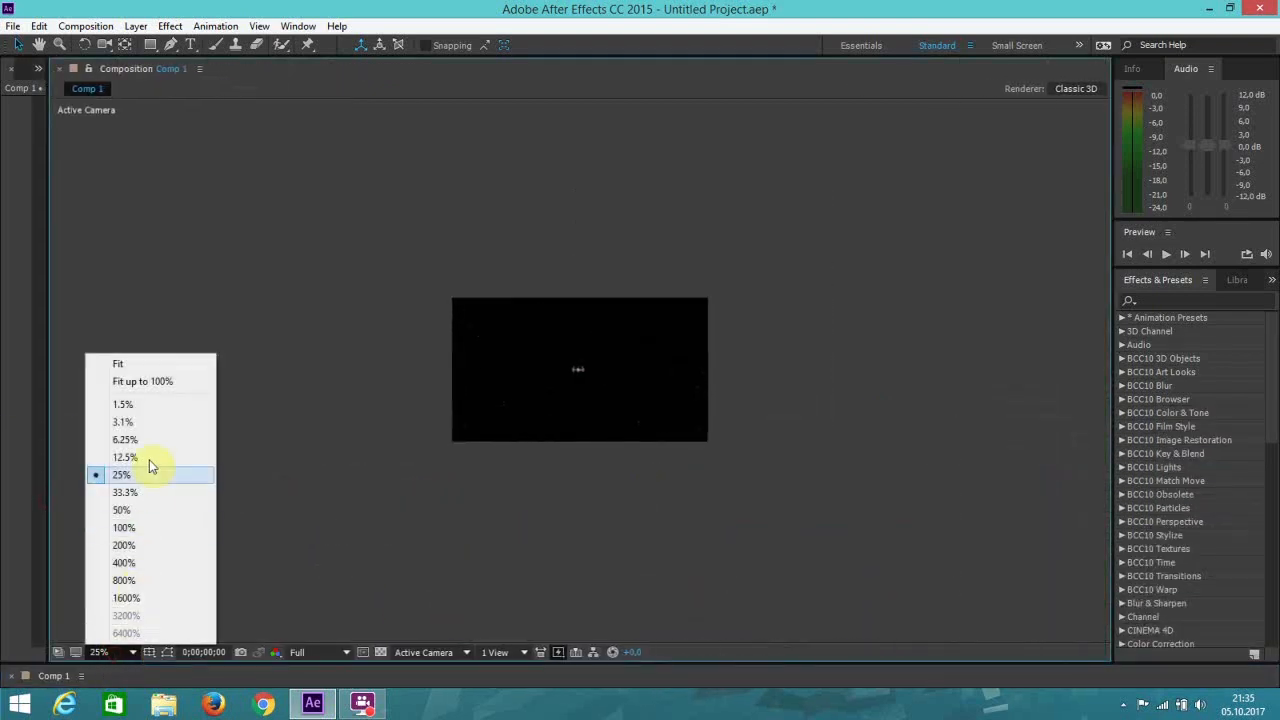
pyautogui.click(147, 385)
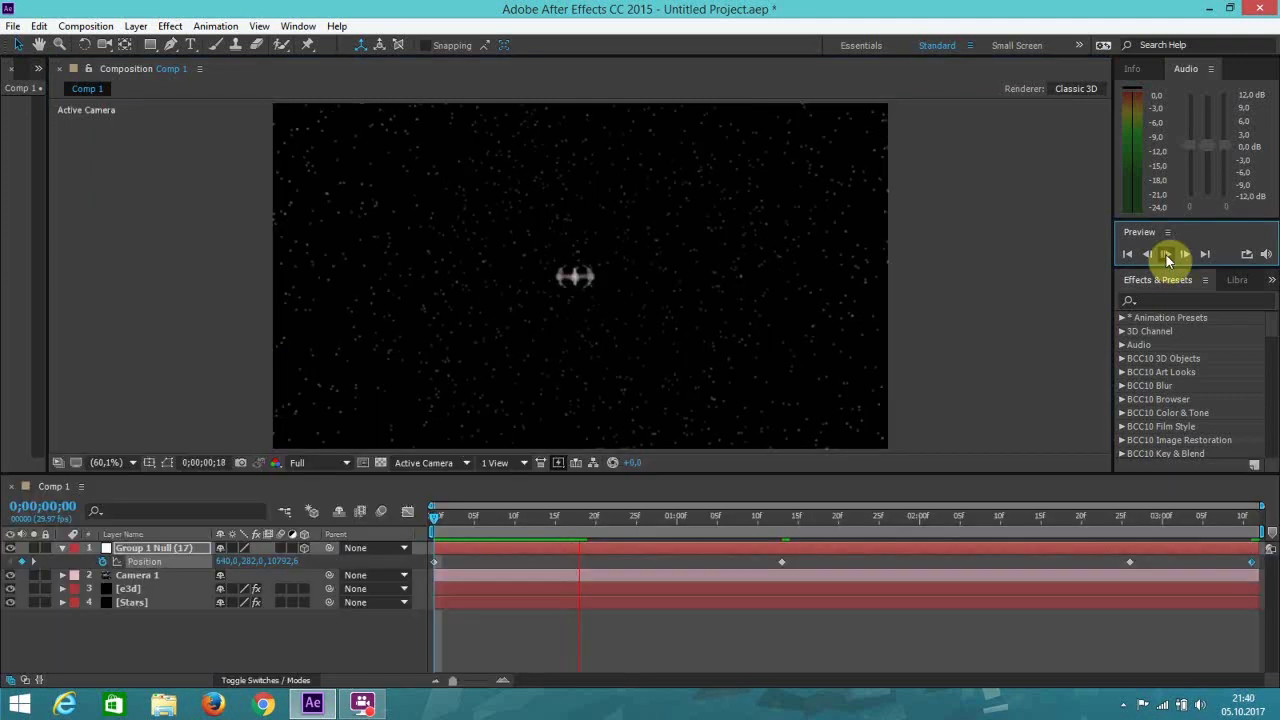
pyautogui.click(1165, 253)
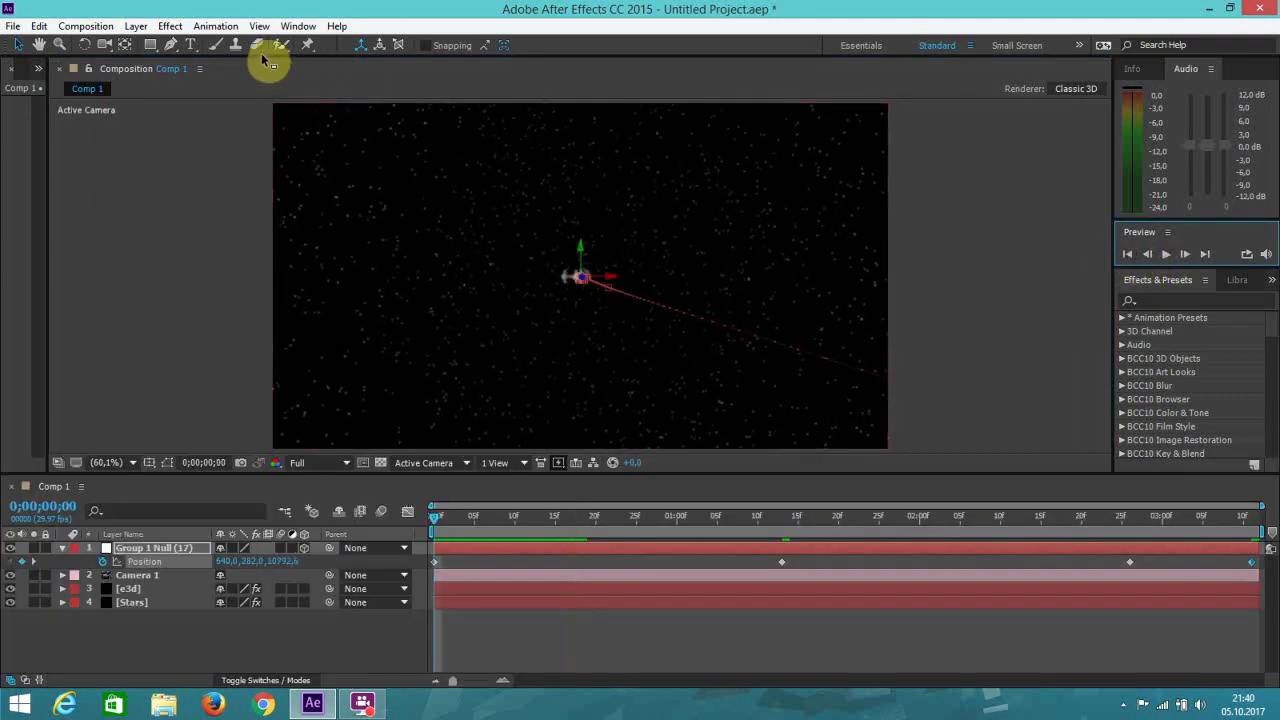
# Add a black solid above all other layers and choose the Rectangle tool for masking it.
pyautogui.click(140, 27)
pyautogui.moveTo(175, 46)
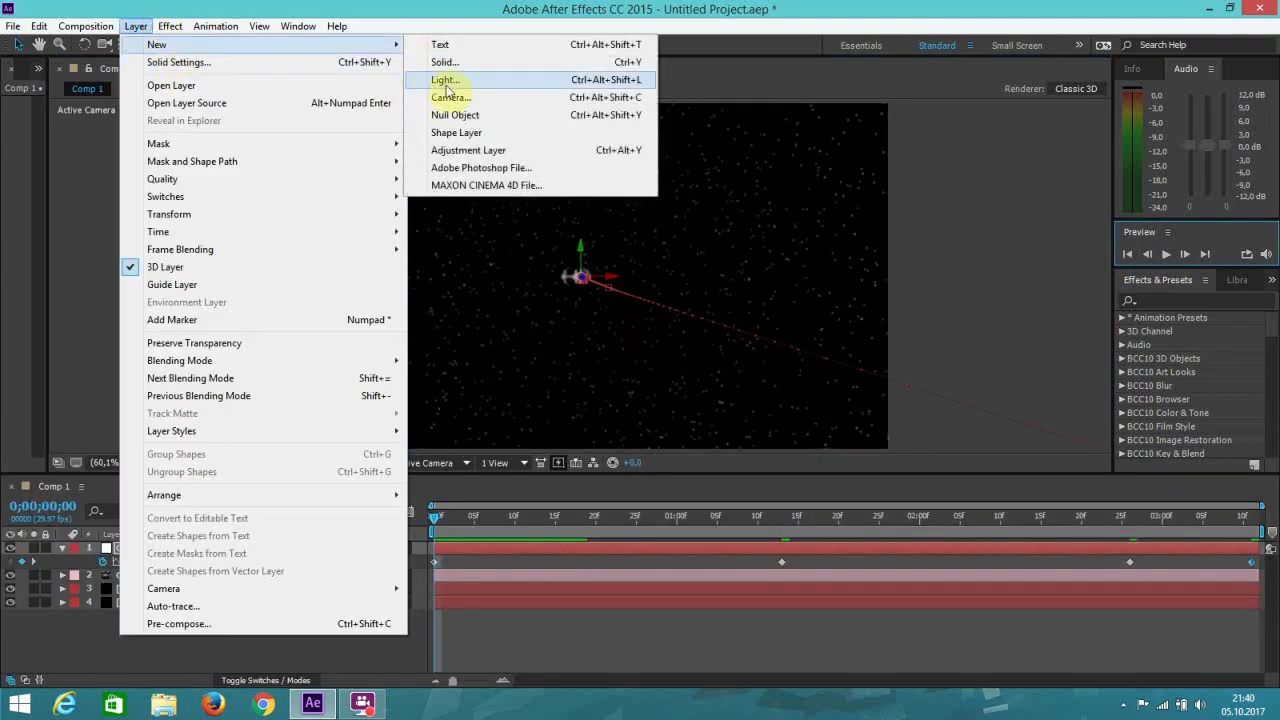
pyautogui.click(445, 62)
pyautogui.click(958, 645)
pyautogui.scroll(-1, 508, 271)
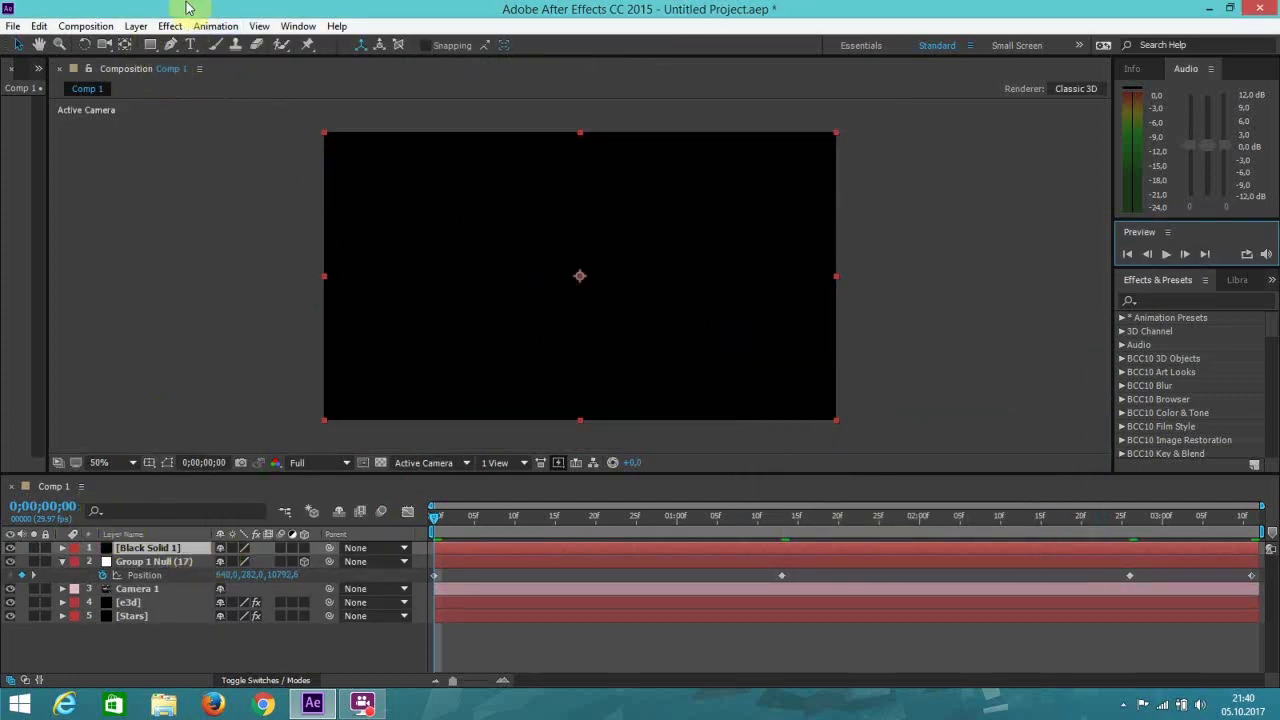
pyautogui.click(150, 45)
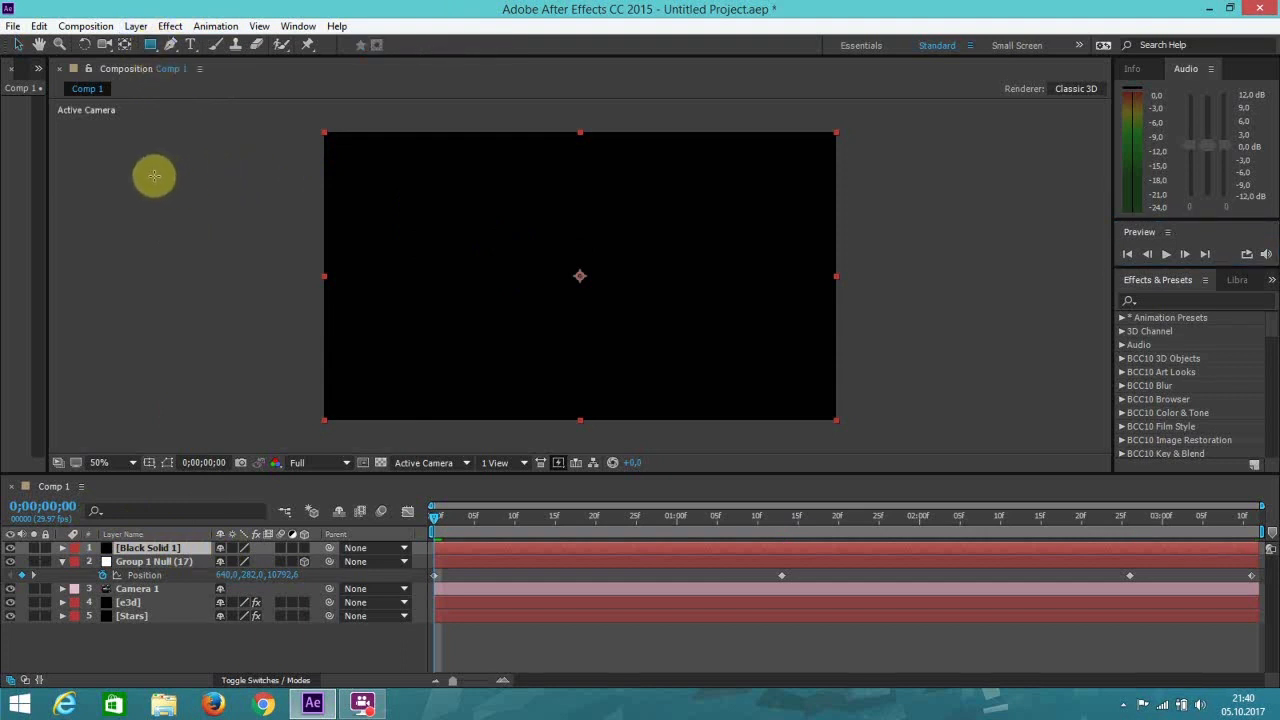
pyautogui.moveTo(147, 174); pyautogui.dragTo(975, 384)
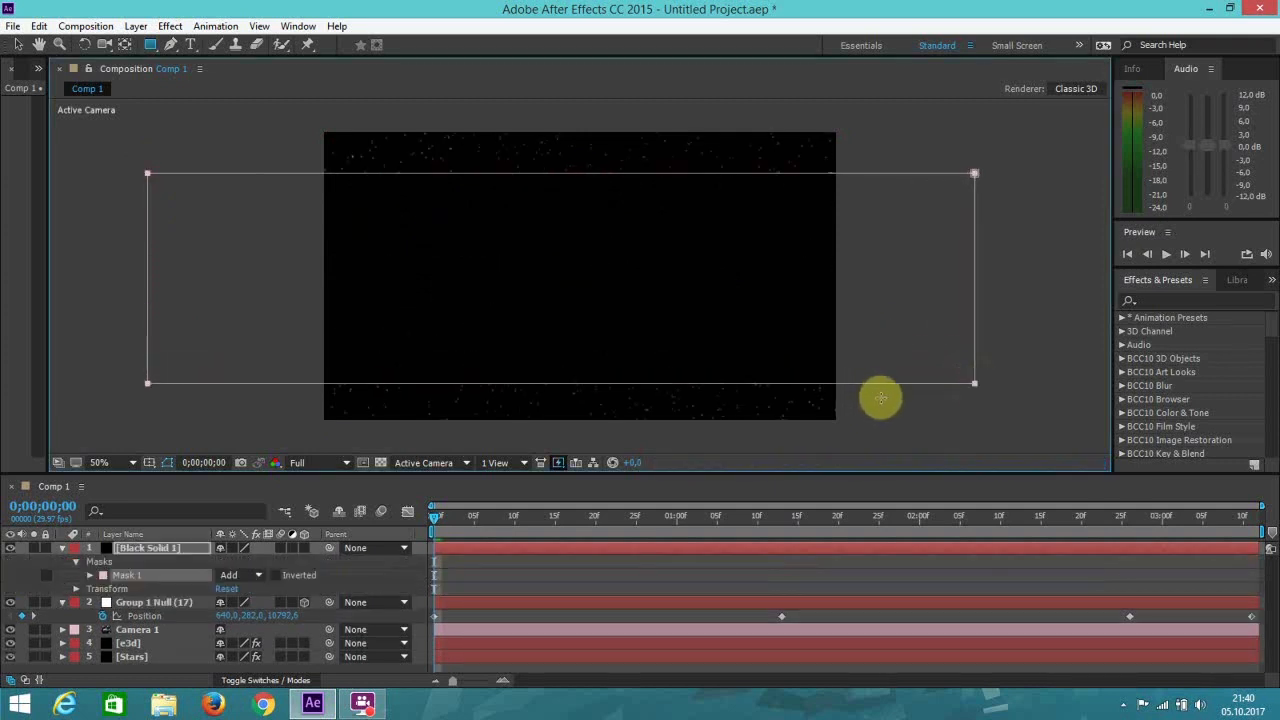
pyautogui.hotkey('ctrl', 'z')
pyautogui.moveTo(185, 150); pyautogui.dragTo(709, 289)
pyautogui.hotkey('ctrl', 'z')
# Draw a rectangular mask on the black solid, wider than the frame across its middle, and invert it to form letterbox bars.
pyautogui.moveTo(134, 167); pyautogui.dragTo(945, 387)
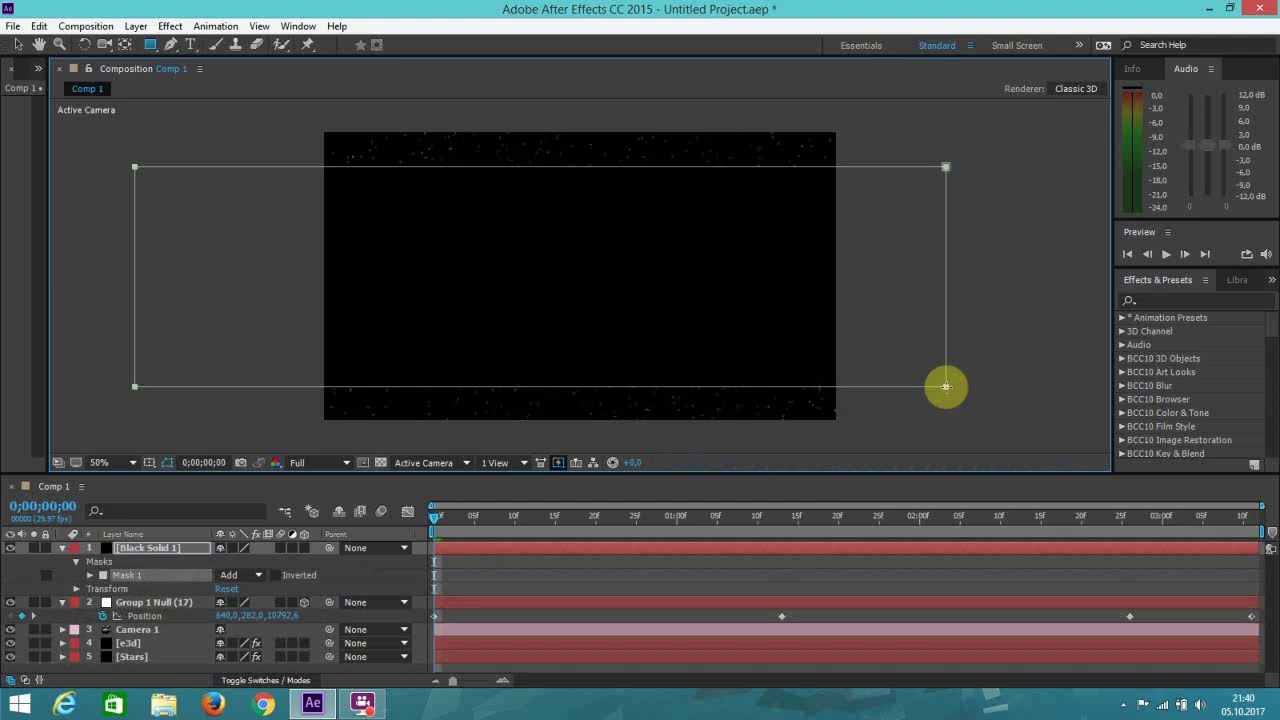
pyautogui.click(18, 44)
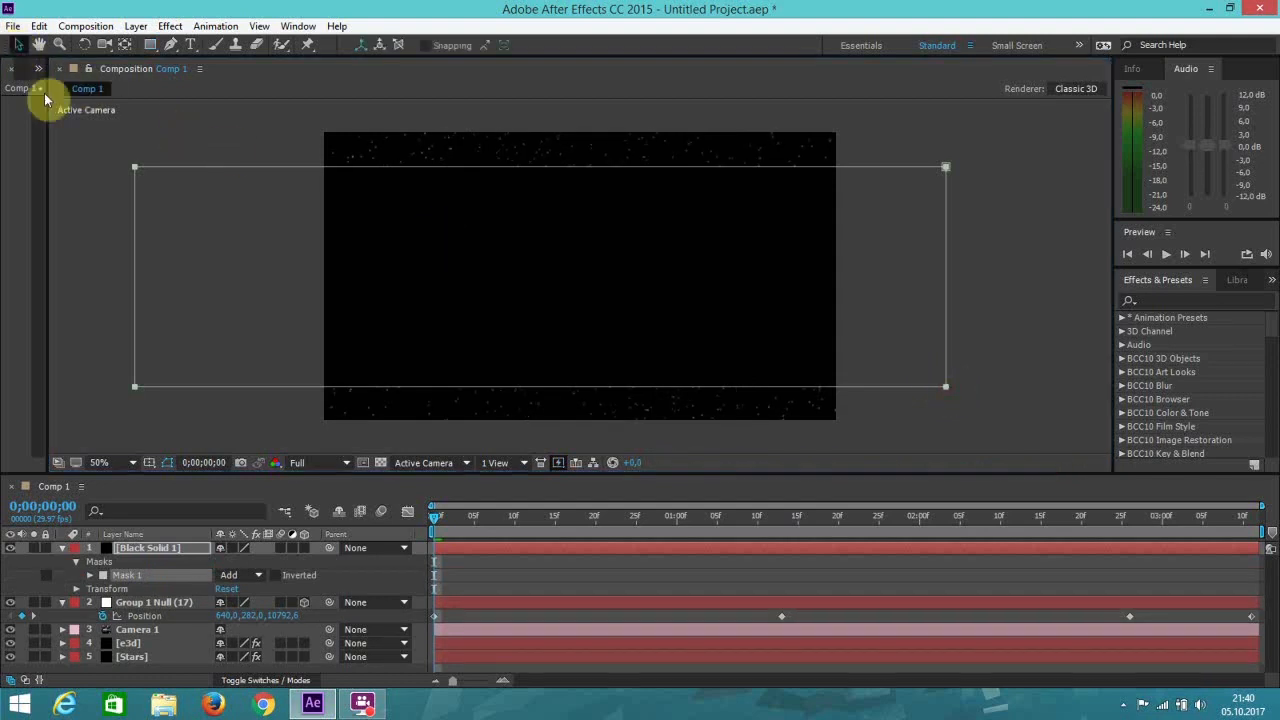
pyautogui.click(276, 575)
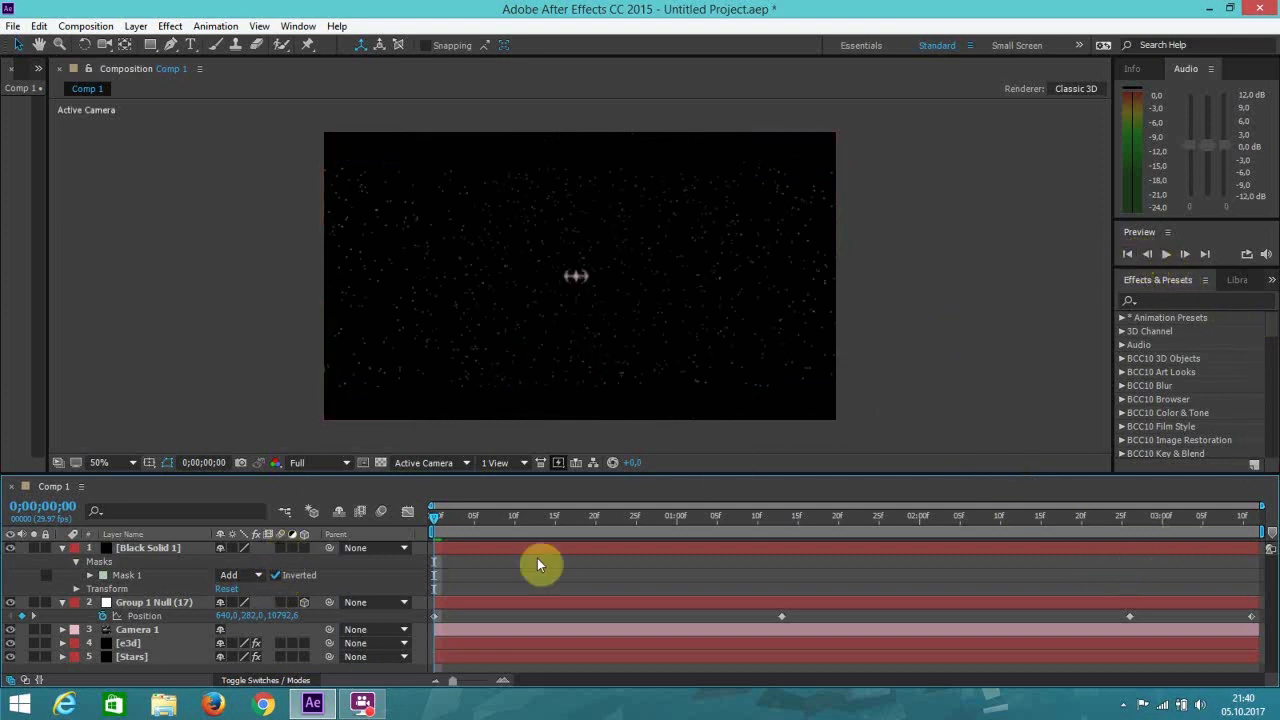
# Go to 0;00;02;14 and apply the Curves color correction effect to the e3d layer.
pyautogui.click(161, 646)
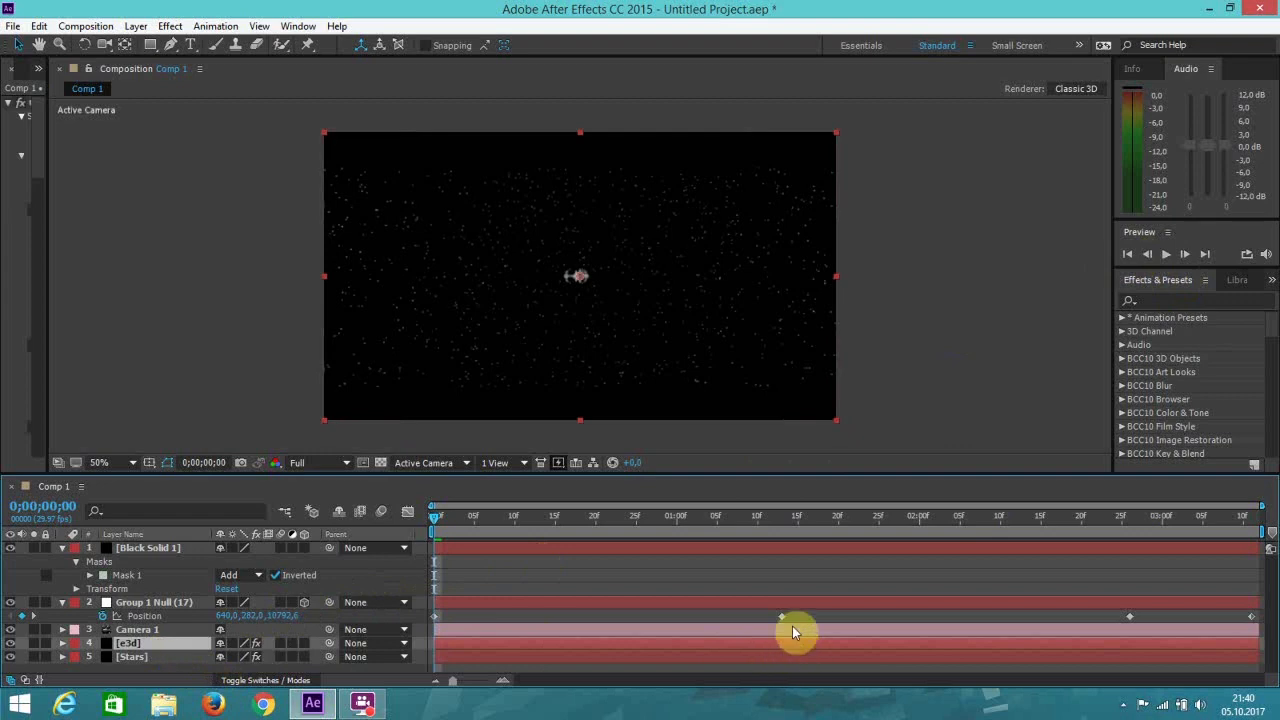
pyautogui.click(897, 518)
pyautogui.moveTo(896, 518); pyautogui.dragTo(1036, 522)
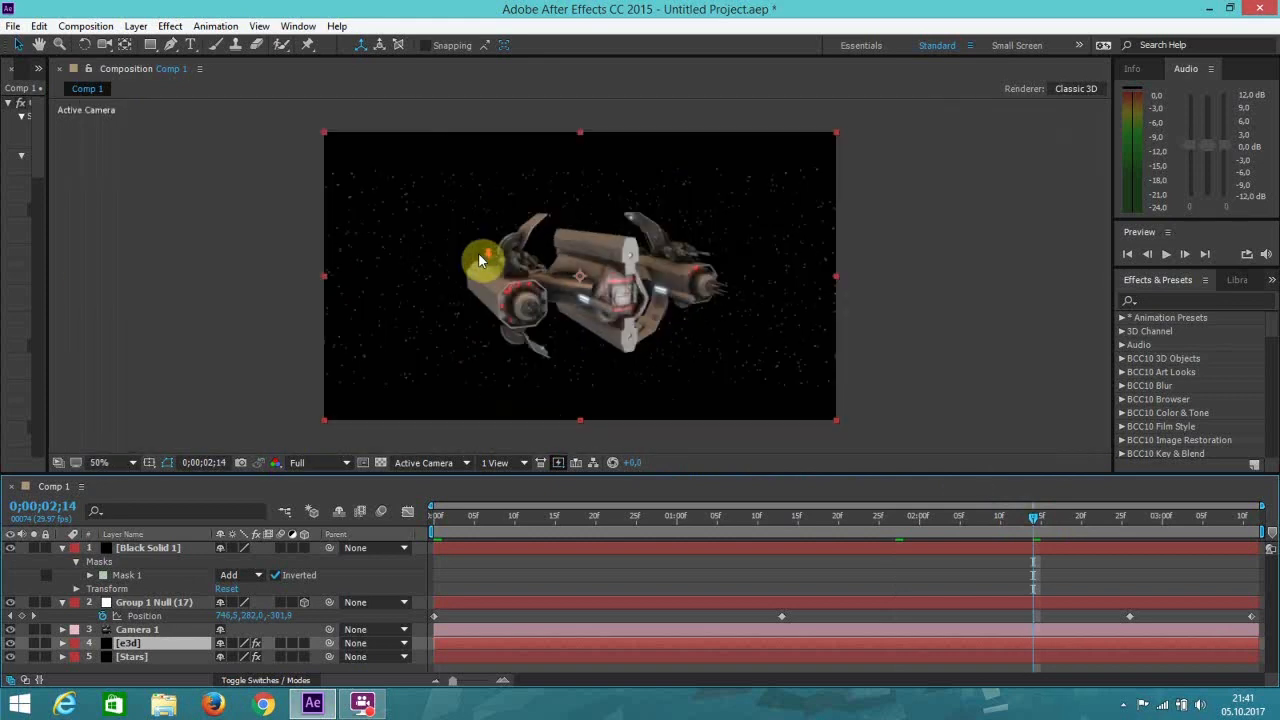
pyautogui.click(170, 26)
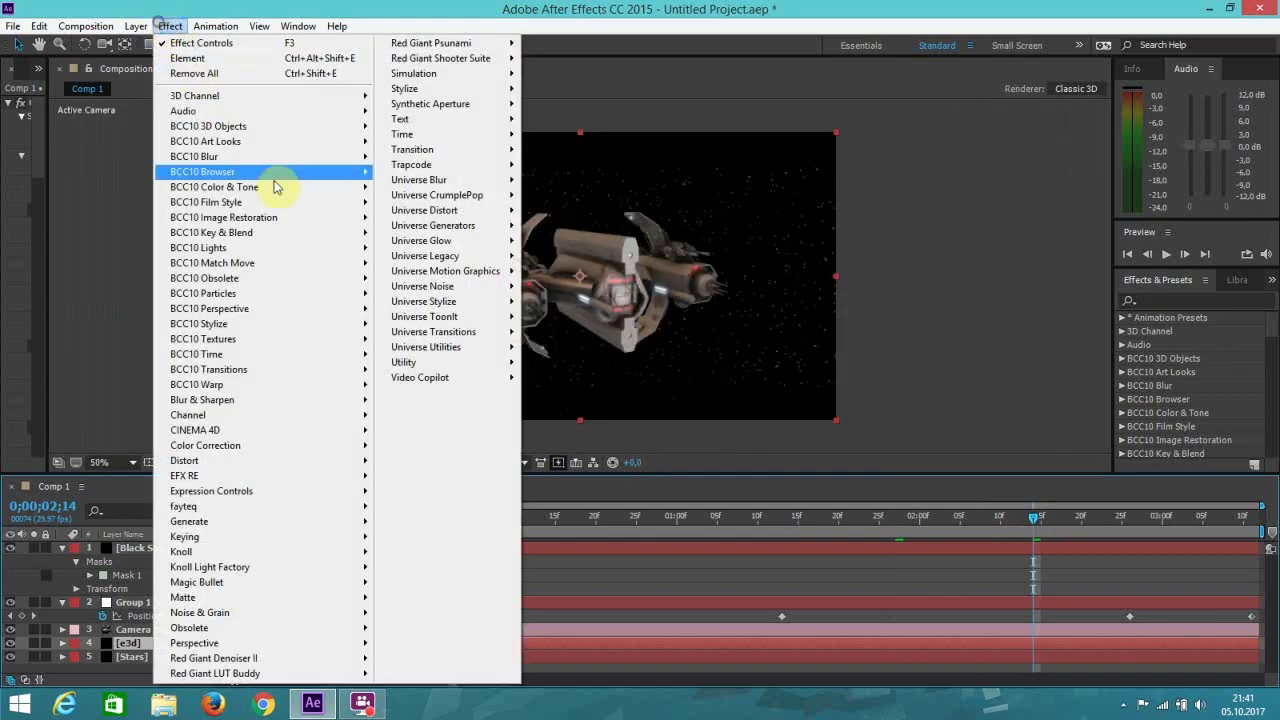
pyautogui.moveTo(266, 446)
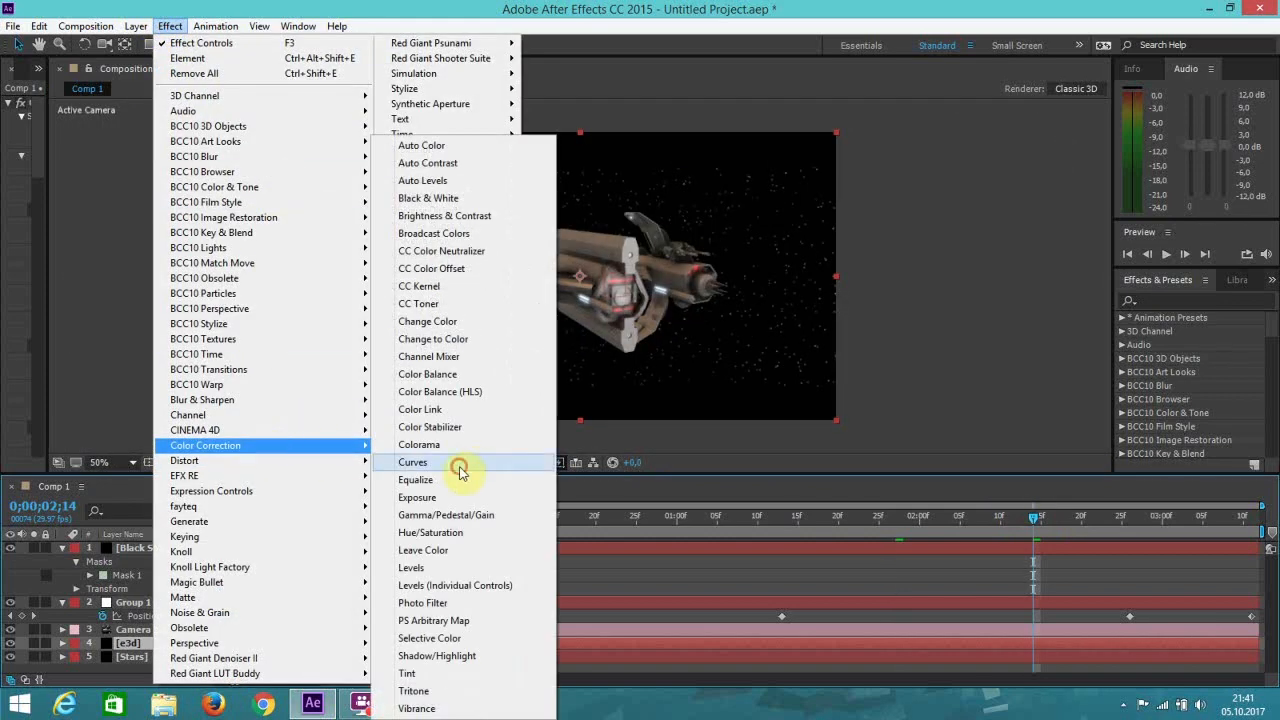
pyautogui.click(460, 470)
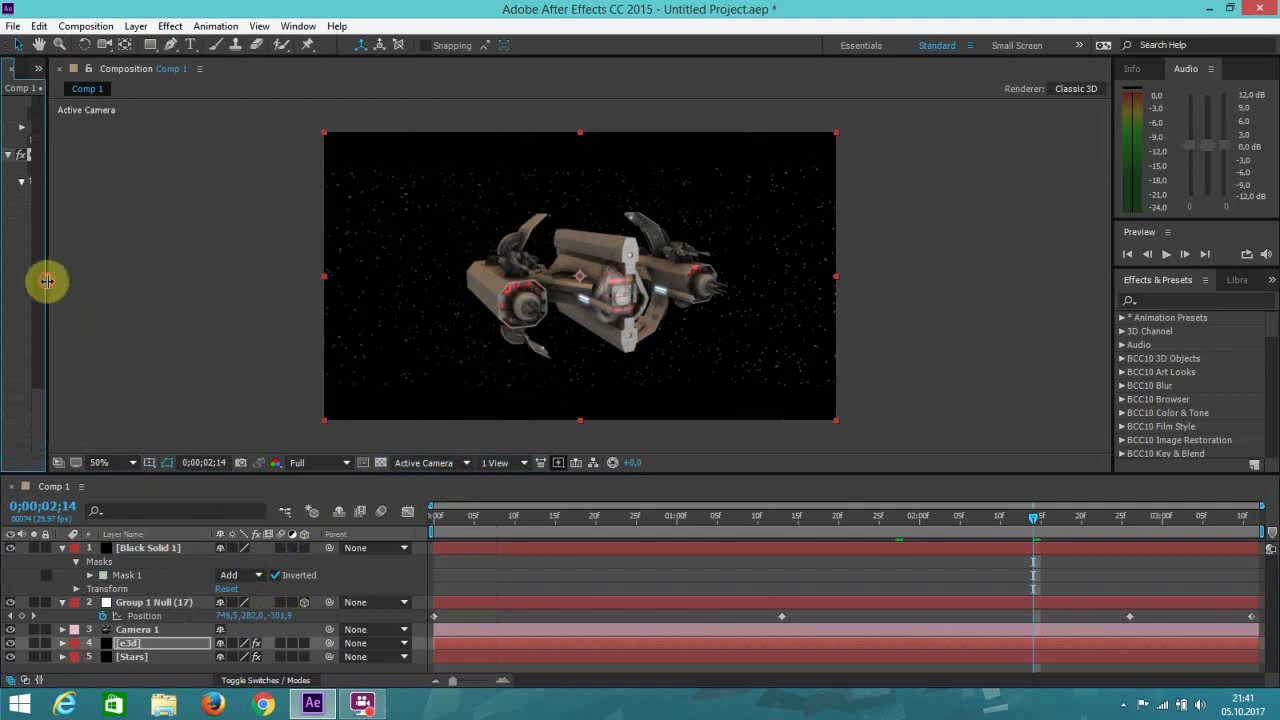
# Shape the e3d layer's RGB curve into a gentle S, lowering the shadows and raising the highlights for more contrast.
pyautogui.moveTo(47, 281); pyautogui.dragTo(214, 320)
pyautogui.scroll(1, 316, 299)
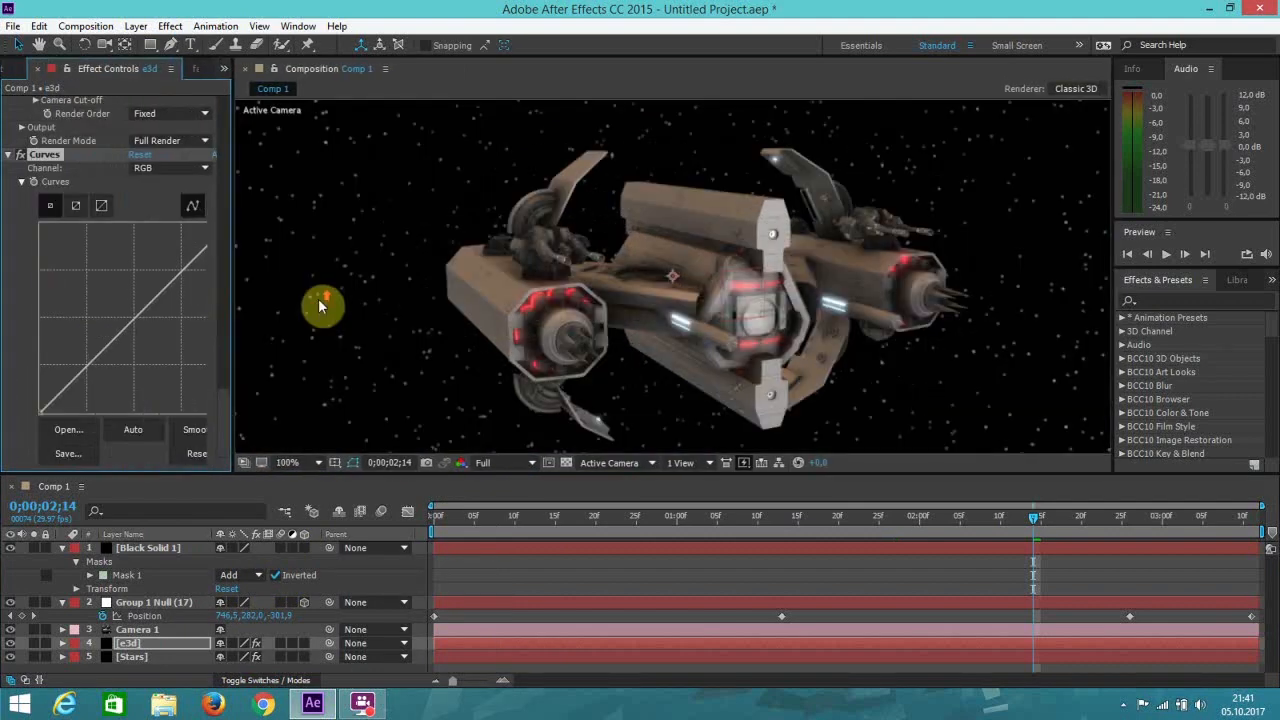
pyautogui.moveTo(86, 371); pyautogui.dragTo(118, 371)
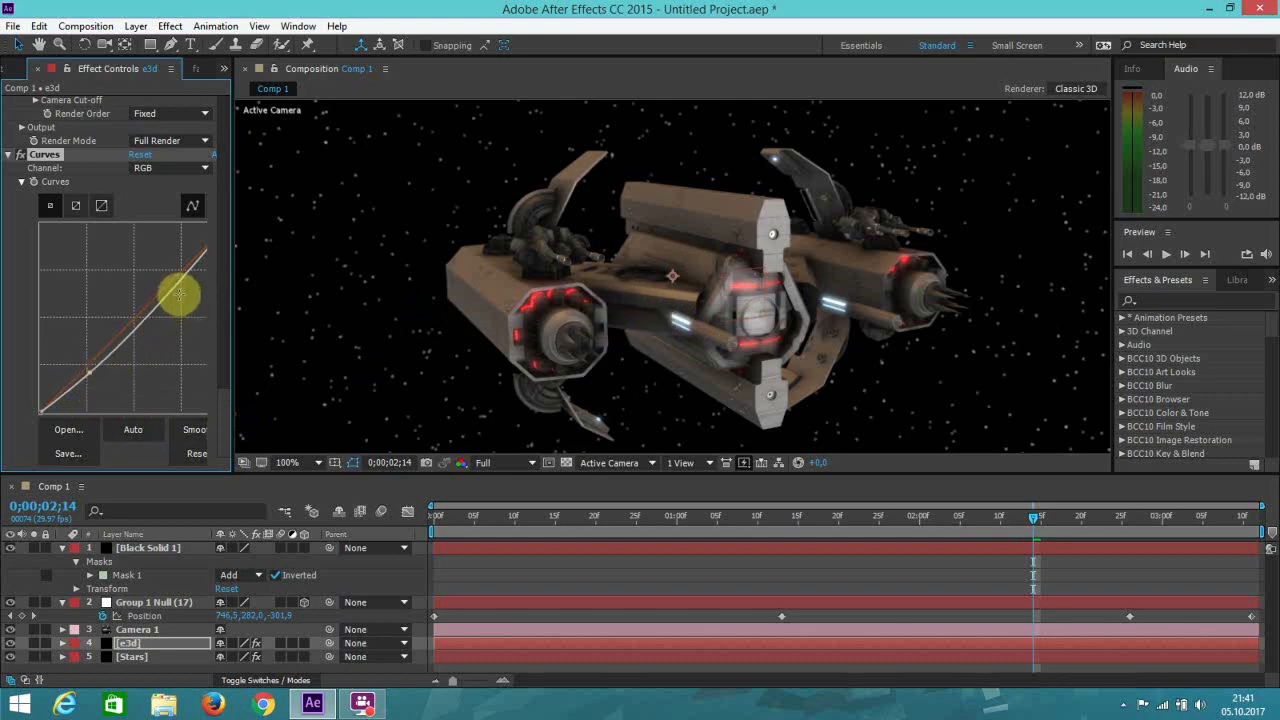
pyautogui.moveTo(181, 284); pyautogui.dragTo(176, 269)
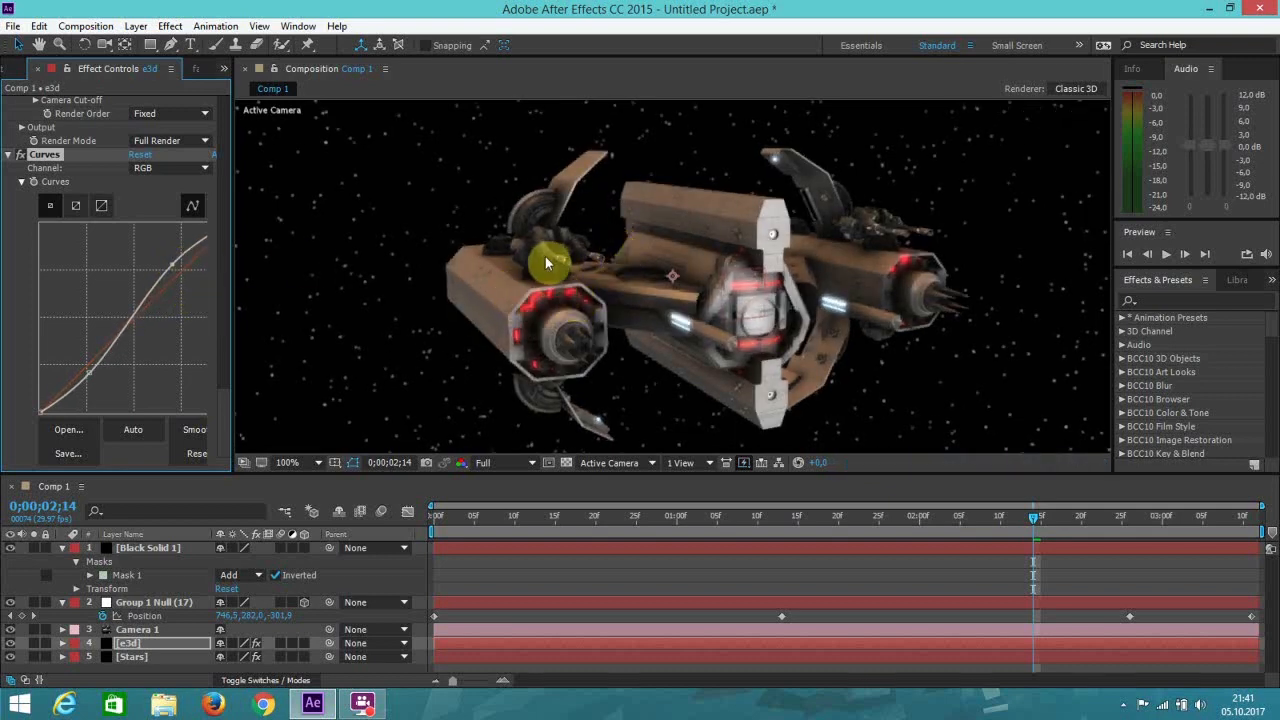
pyautogui.scroll(-2, 764, 262)
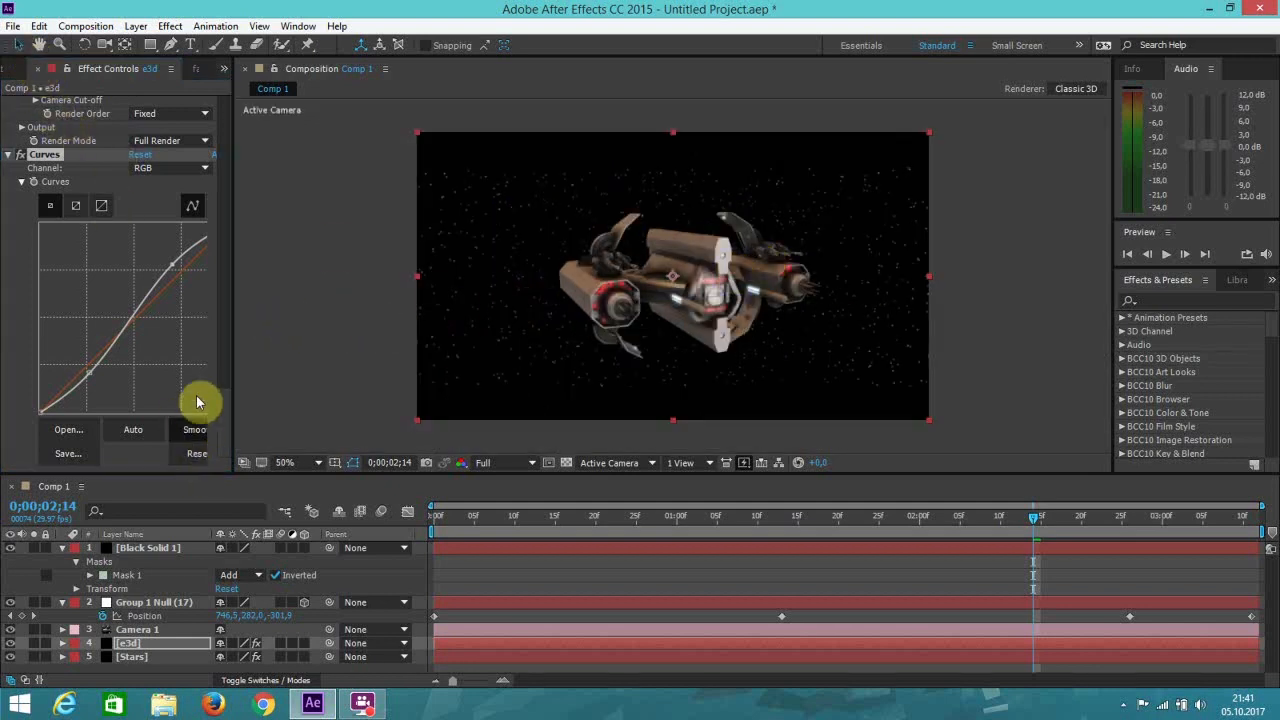
# Collapse the settings of the Curves and Element effects on the e3d layer.
pyautogui.click(8, 155)
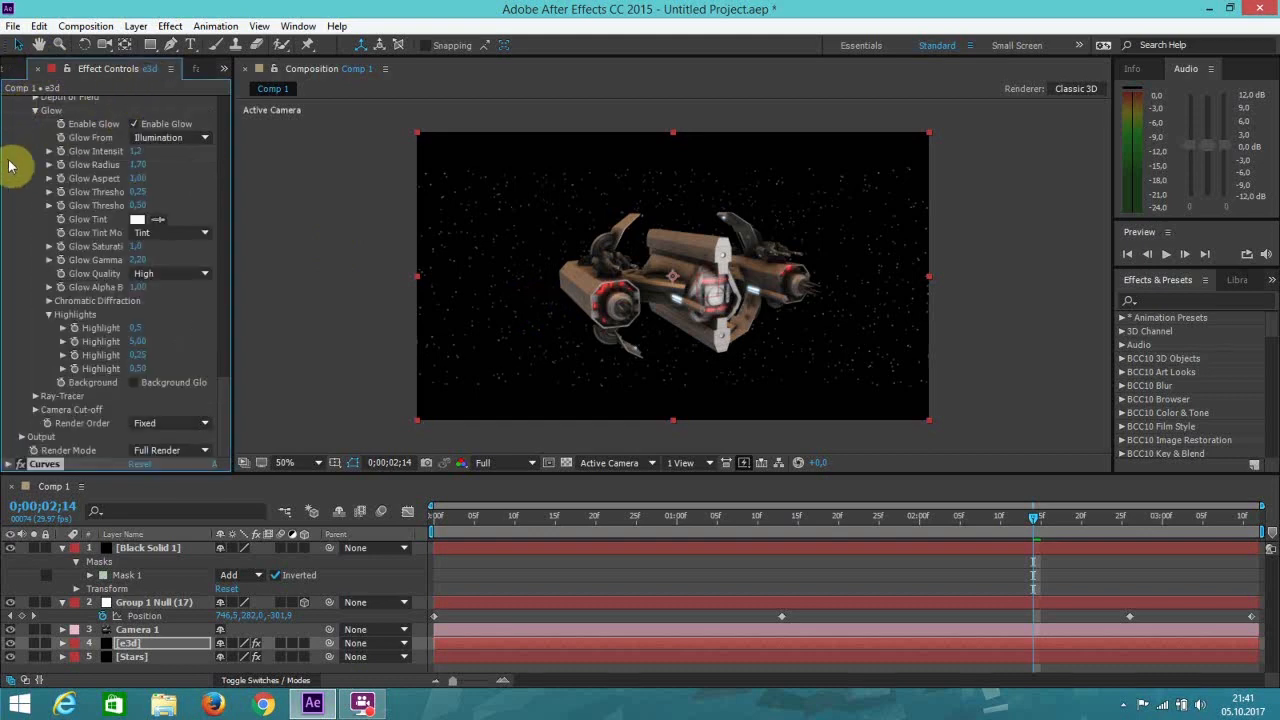
pyautogui.scroll(3, 12, 165)
pyautogui.moveTo(225, 361); pyautogui.dragTo(259, 86)
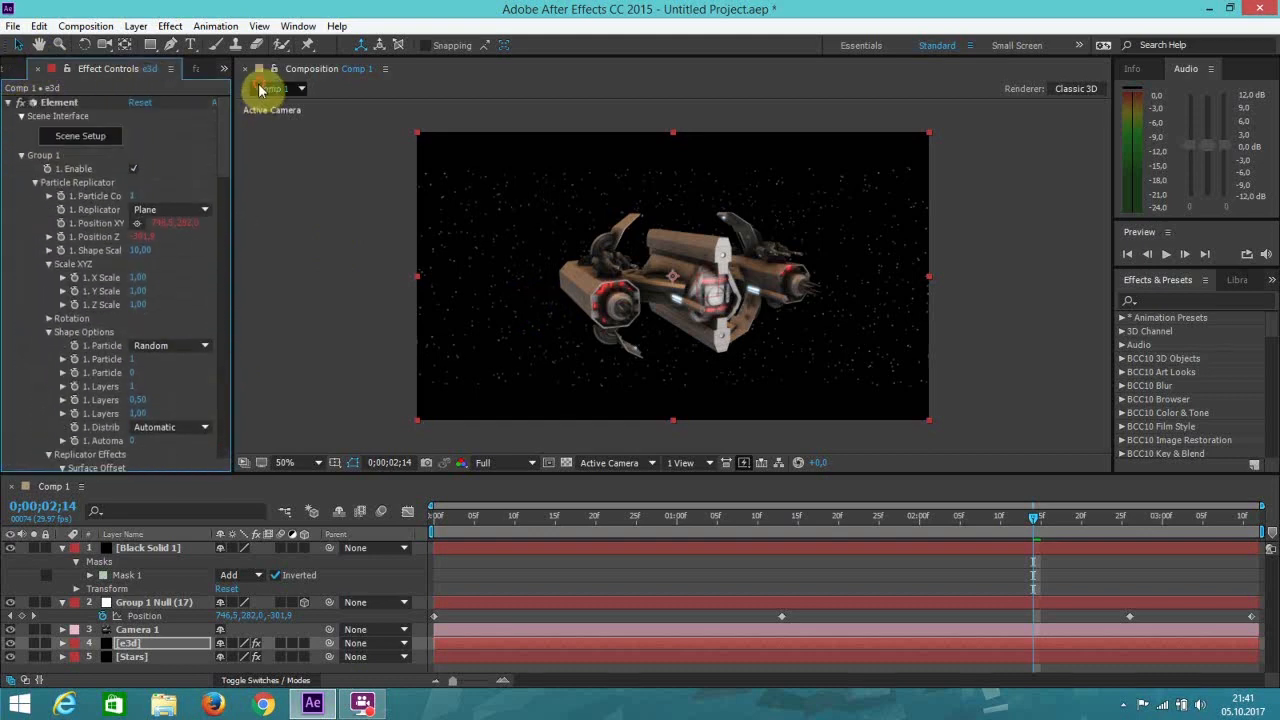
pyautogui.click(8, 103)
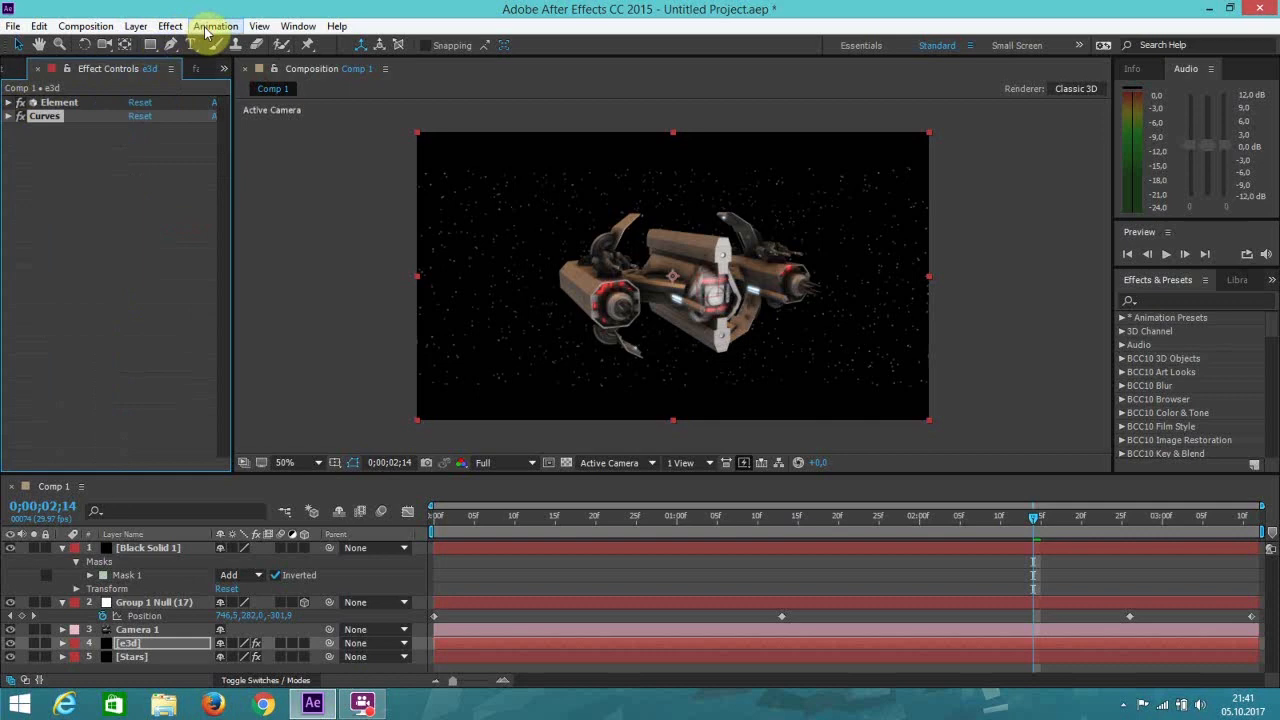
# Add an adjustment layer directly above the e3d layer.
pyautogui.click(170, 26)
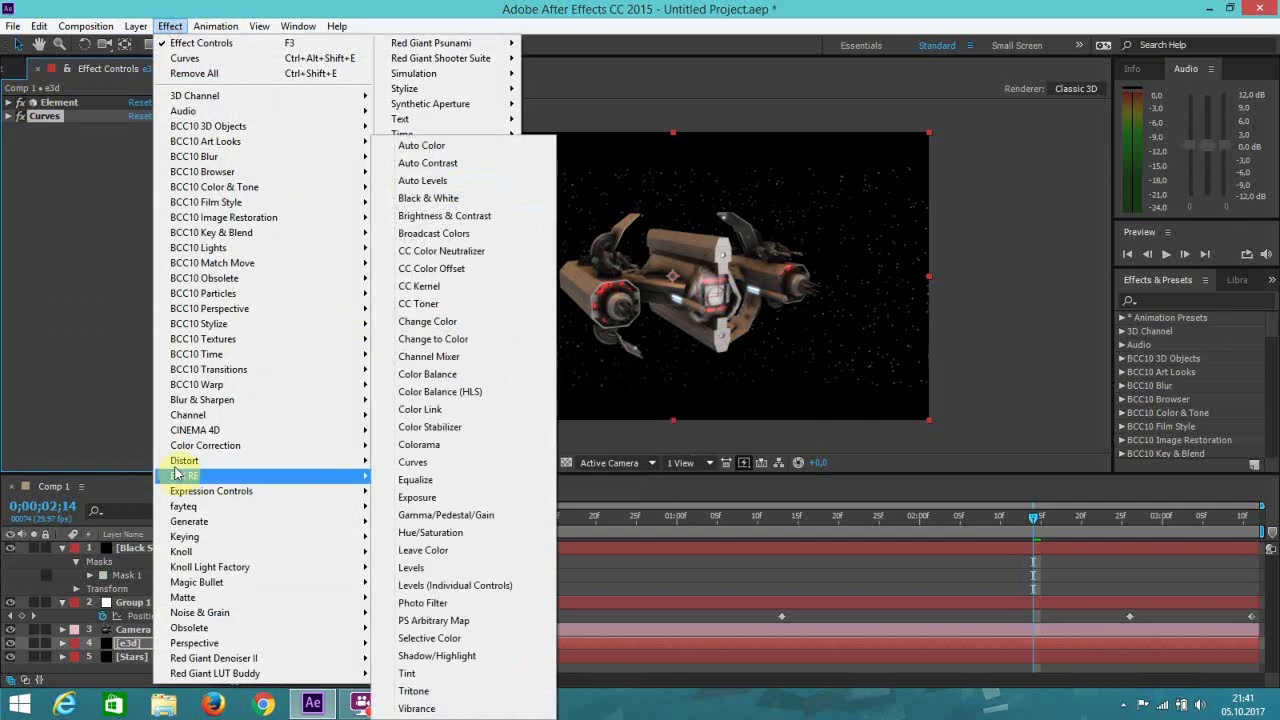
pyautogui.click(132, 28)
pyautogui.click(131, 30)
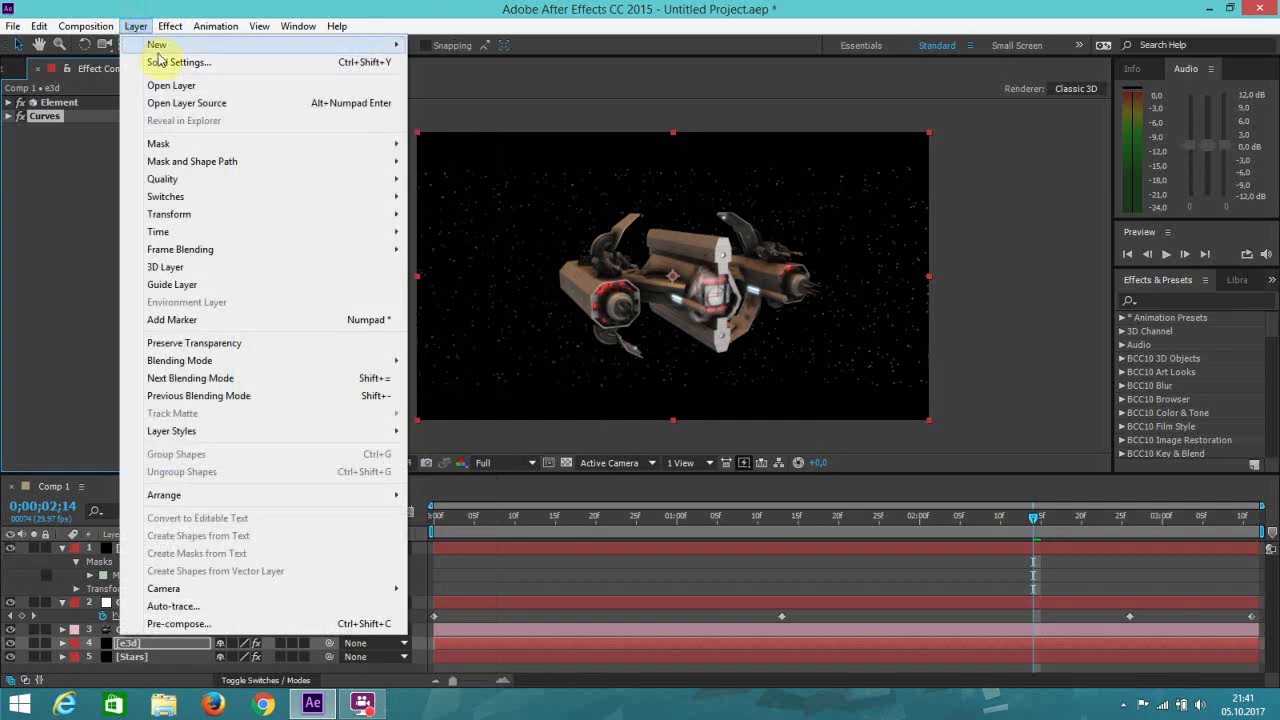
pyautogui.moveTo(357, 47)
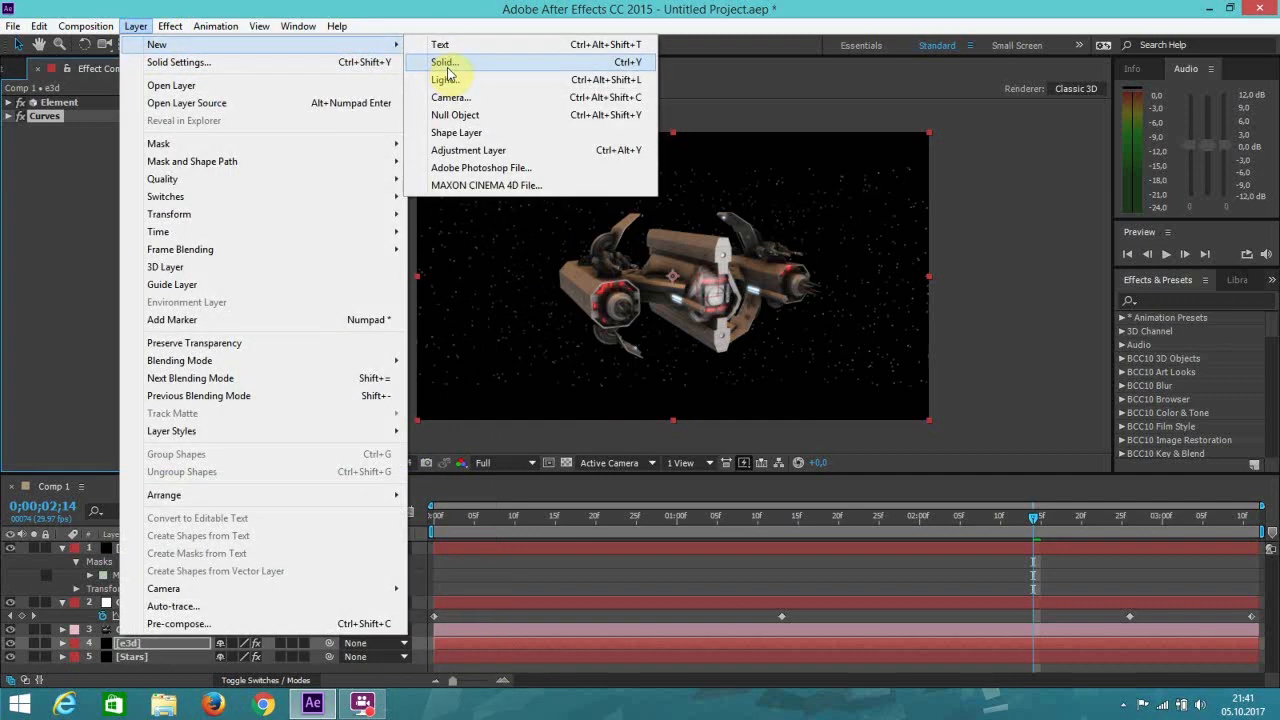
pyautogui.click(501, 152)
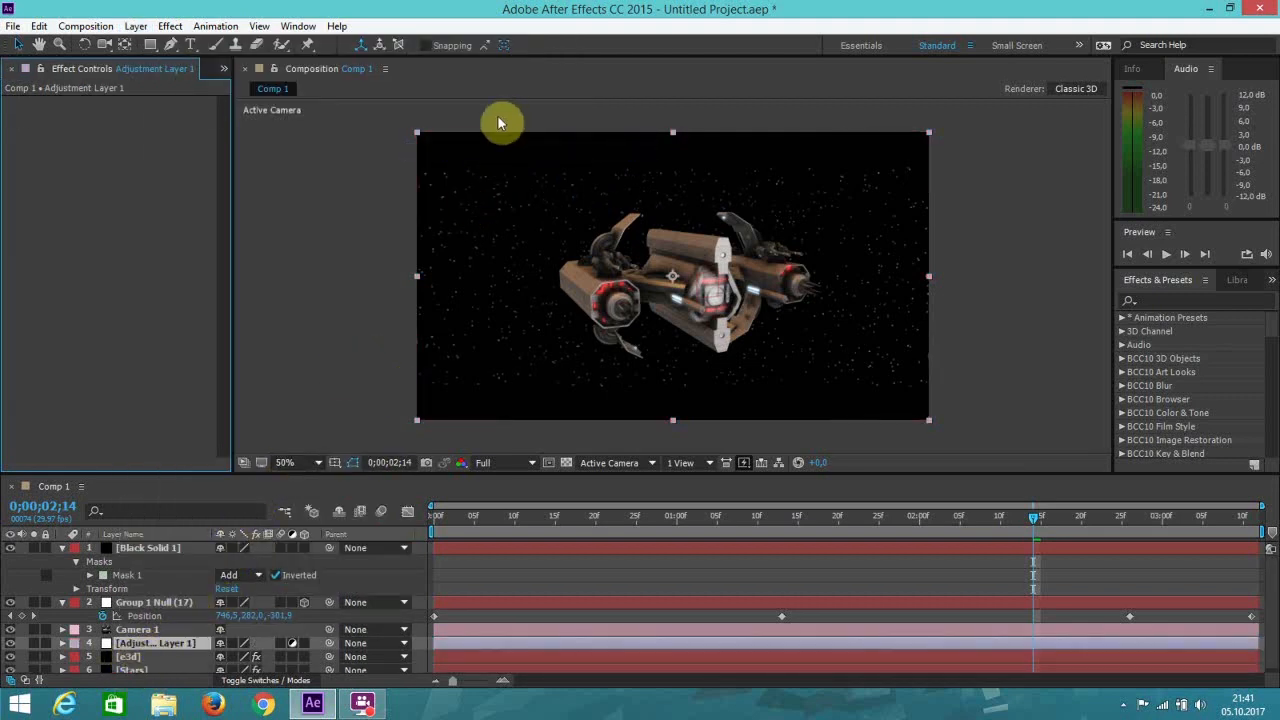
# Apply the Magic Bullet Looks effect to the new adjustment layer.
pyautogui.click(170, 26)
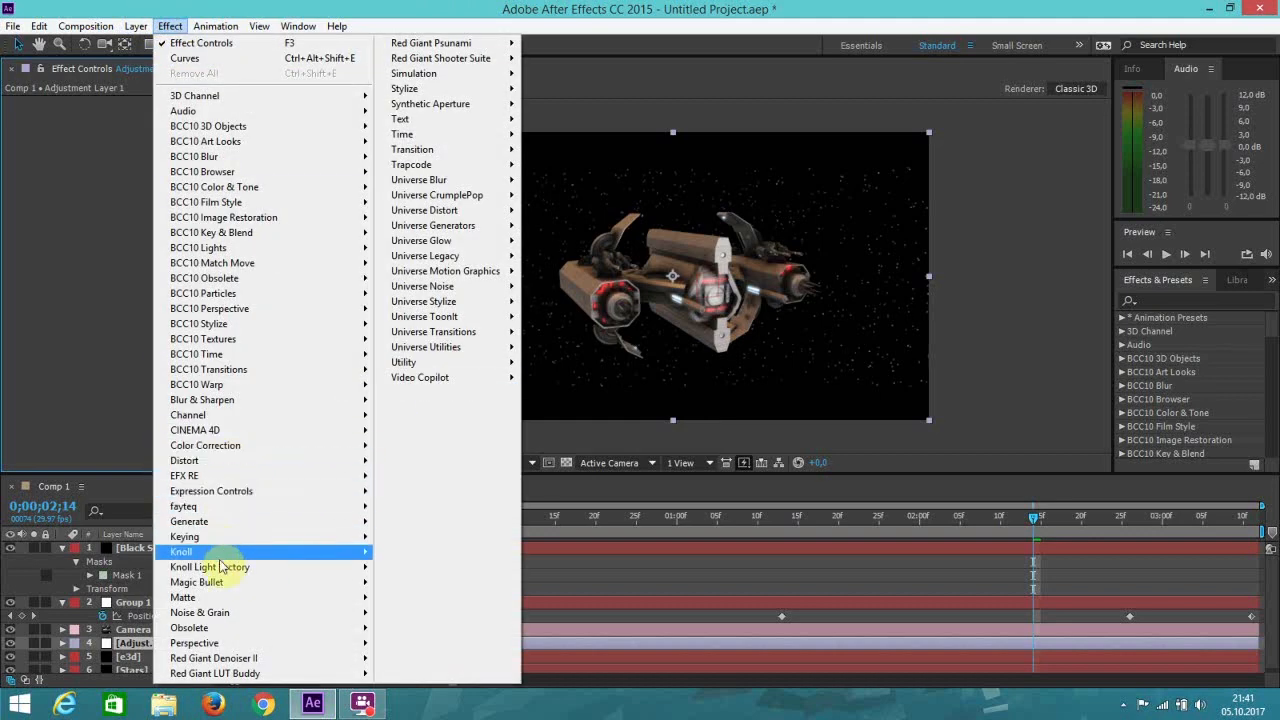
pyautogui.moveTo(240, 582)
pyautogui.click(422, 636)
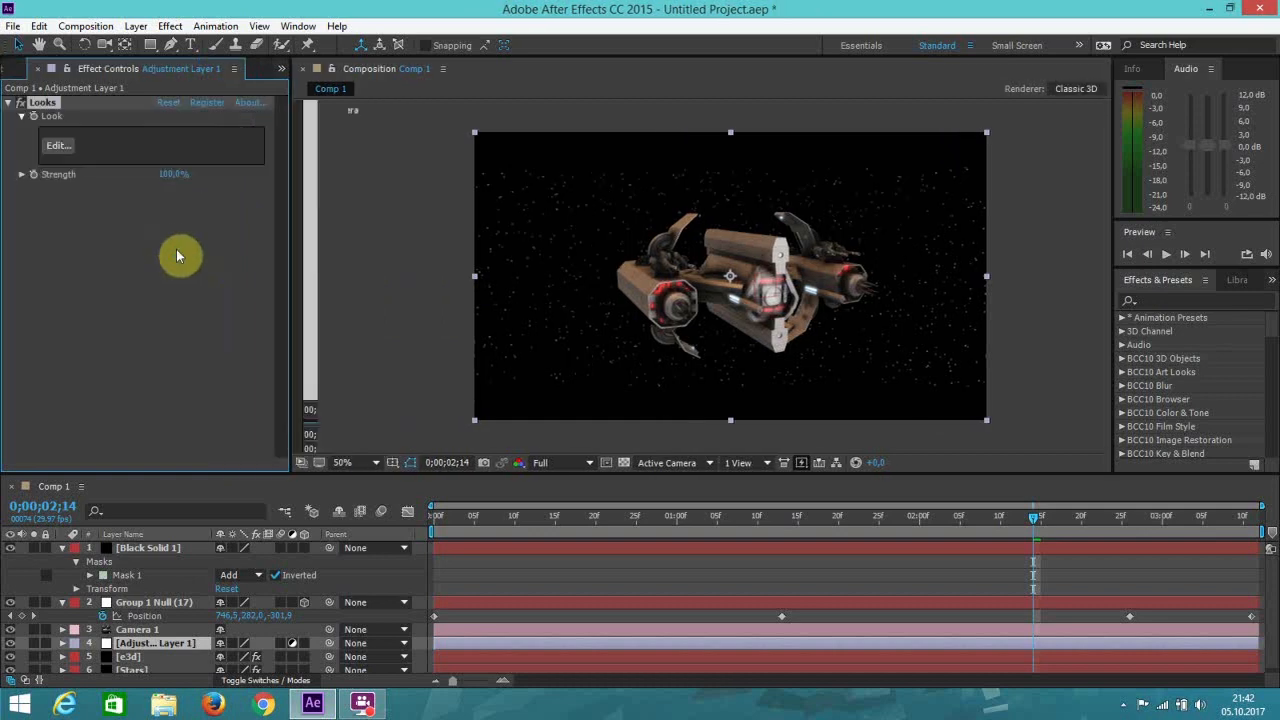
# Open the look editor and try the Blockbuster Cool presets Critical Care, Neo Neue, Nerds in Space and Frost on the ship.
pyautogui.click(65, 147)
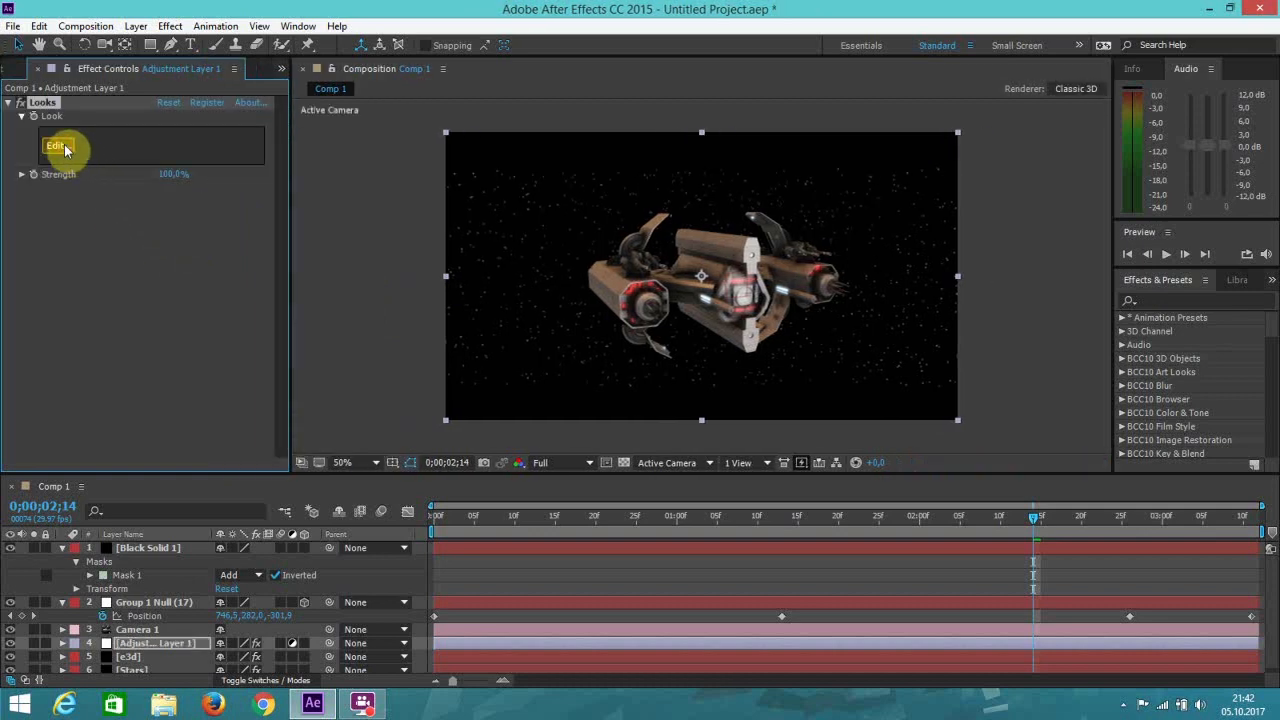
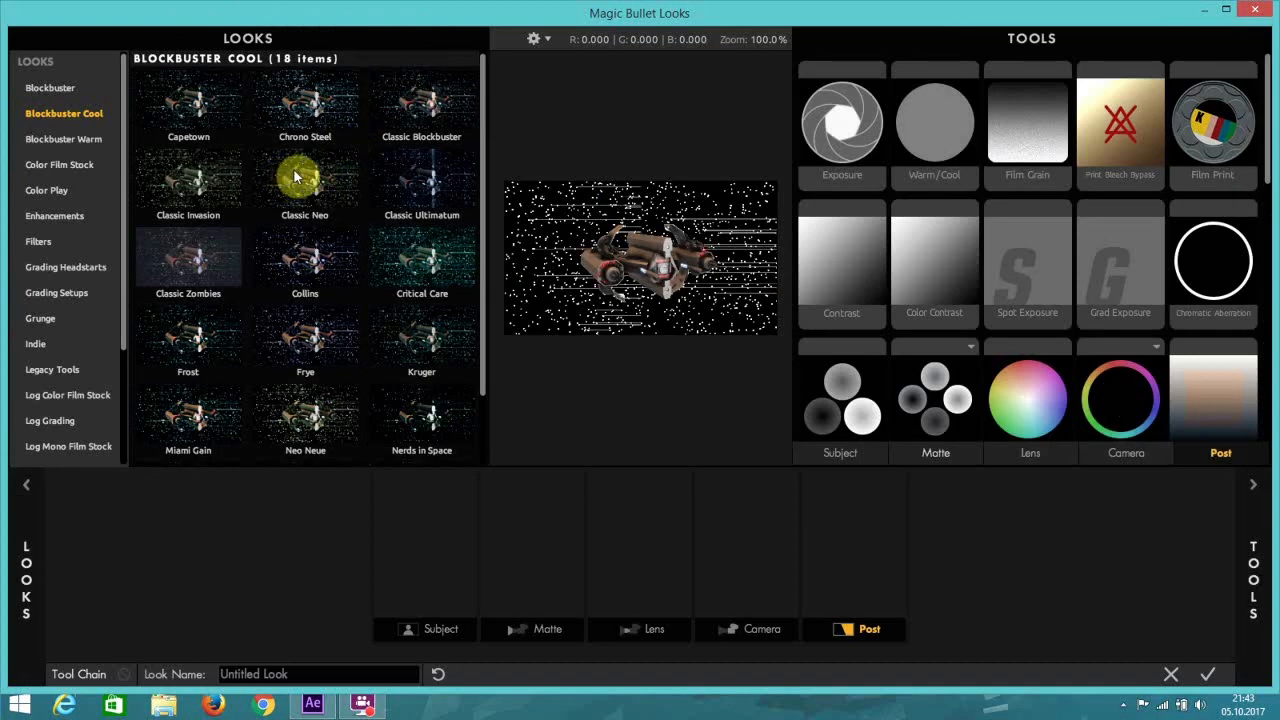
pyautogui.click(412, 114)
pyautogui.scroll(3, 720, 356)
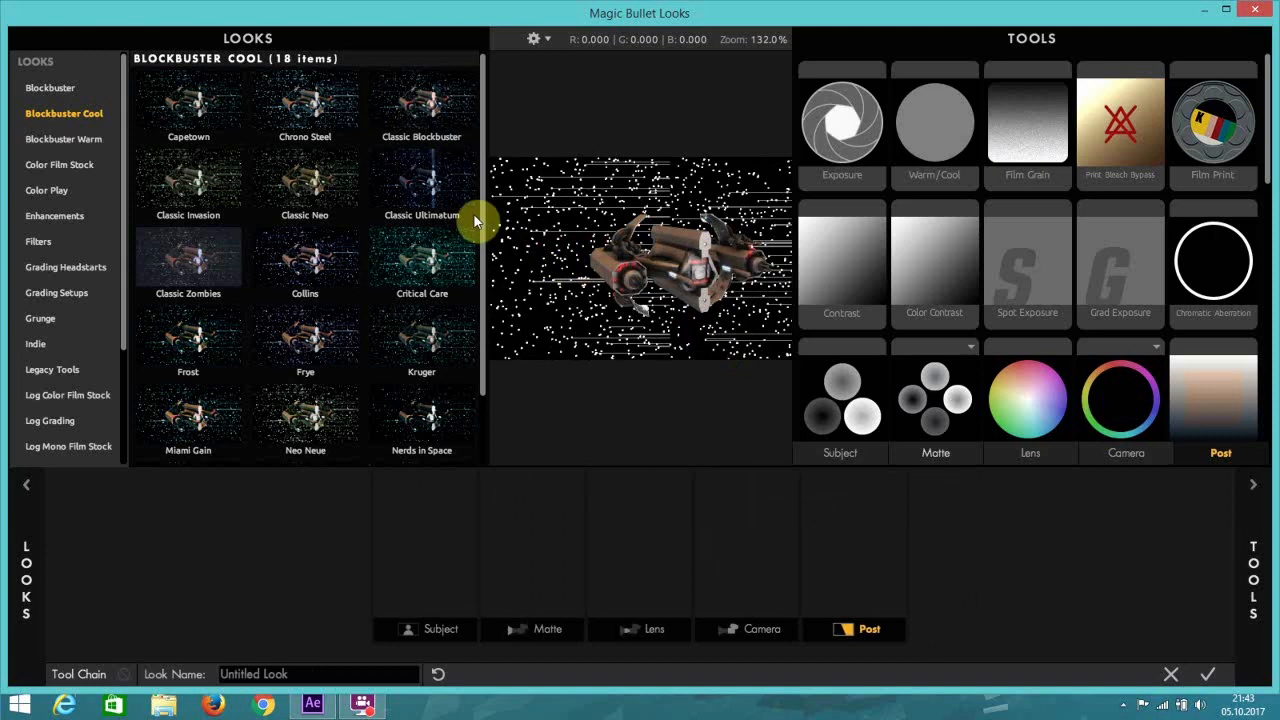
pyautogui.click(422, 258)
pyautogui.click(313, 425)
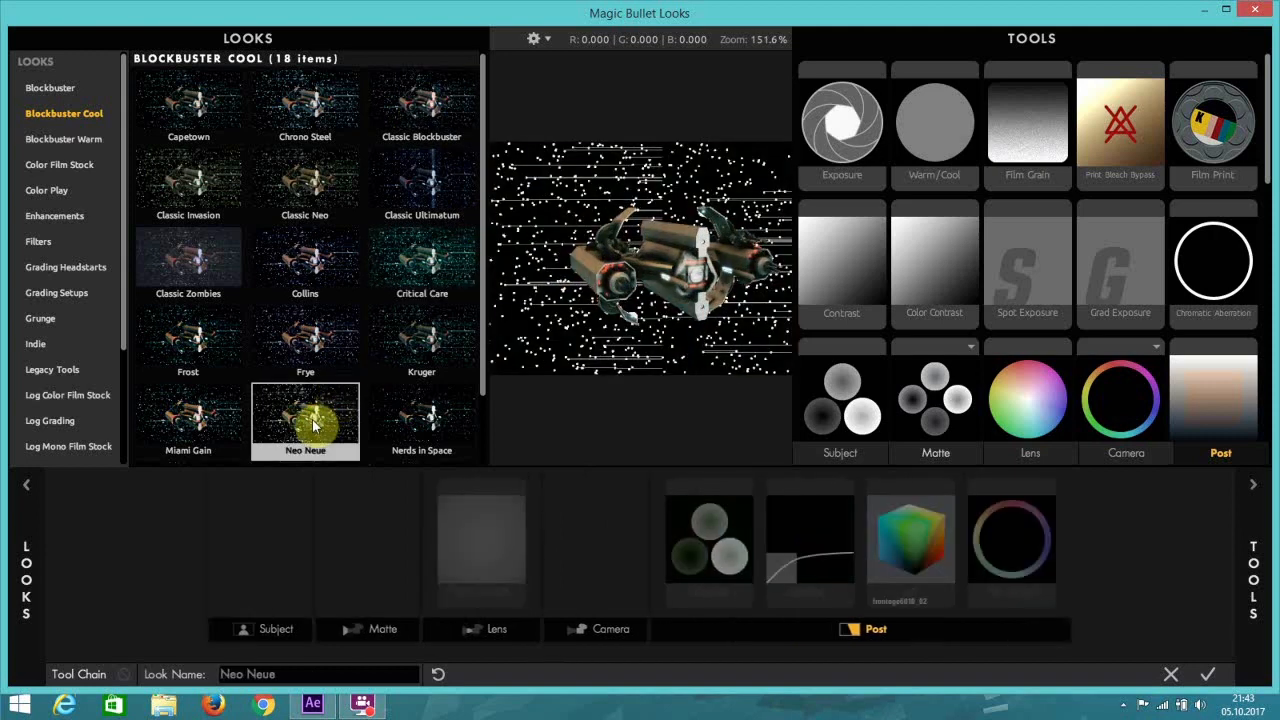
pyautogui.click(424, 420)
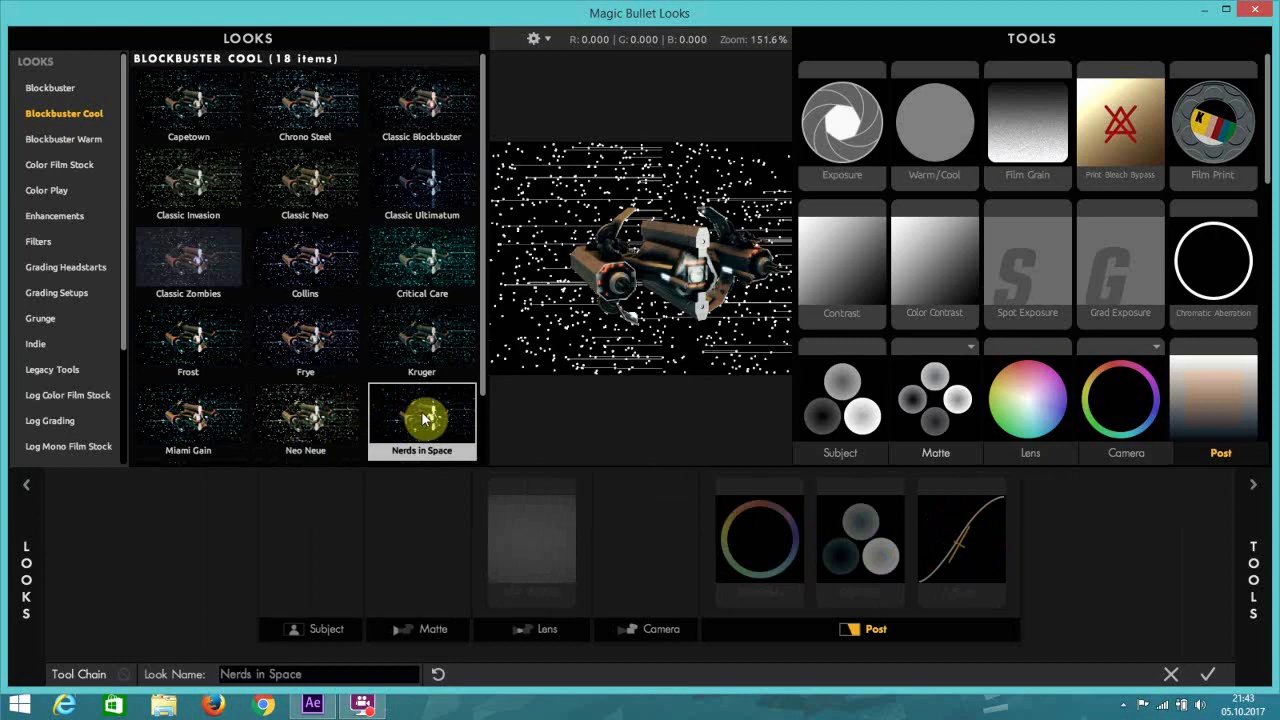
pyautogui.click(201, 326)
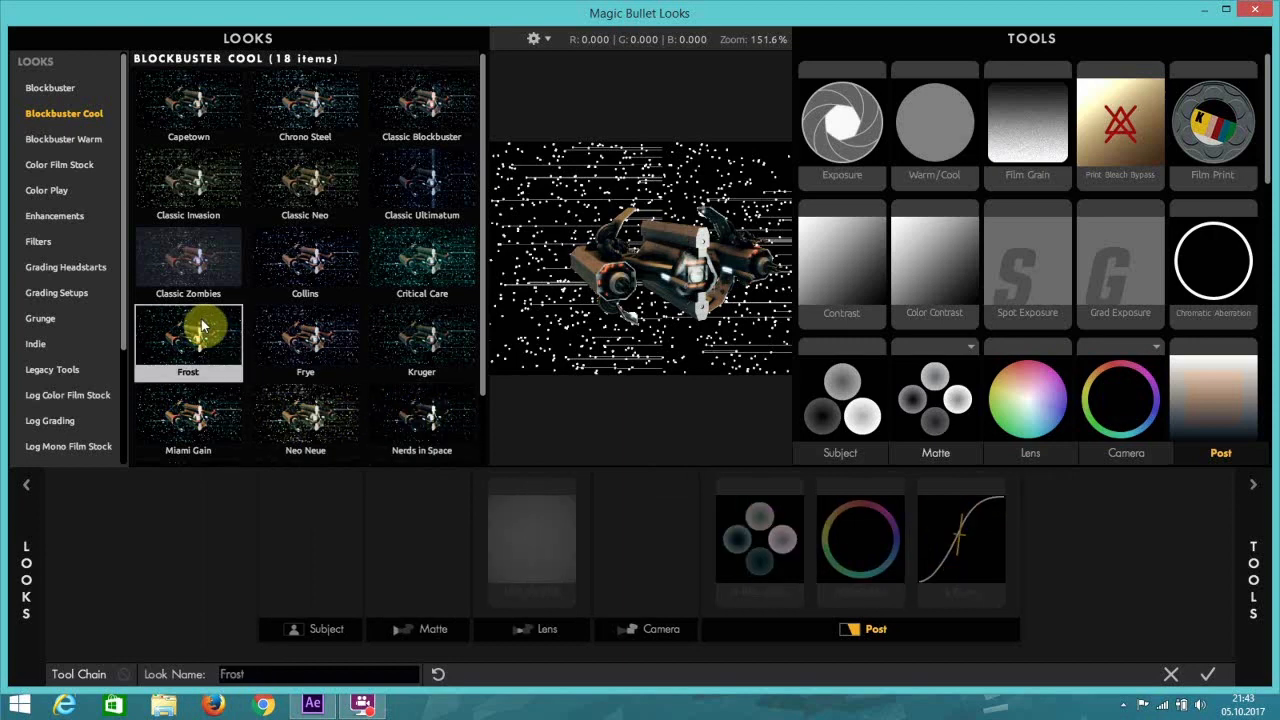
# Try presets from the Blockbuster category, including Chronometer, Elevator Fight and Body Shop, on the ship.
pyautogui.click(62, 87)
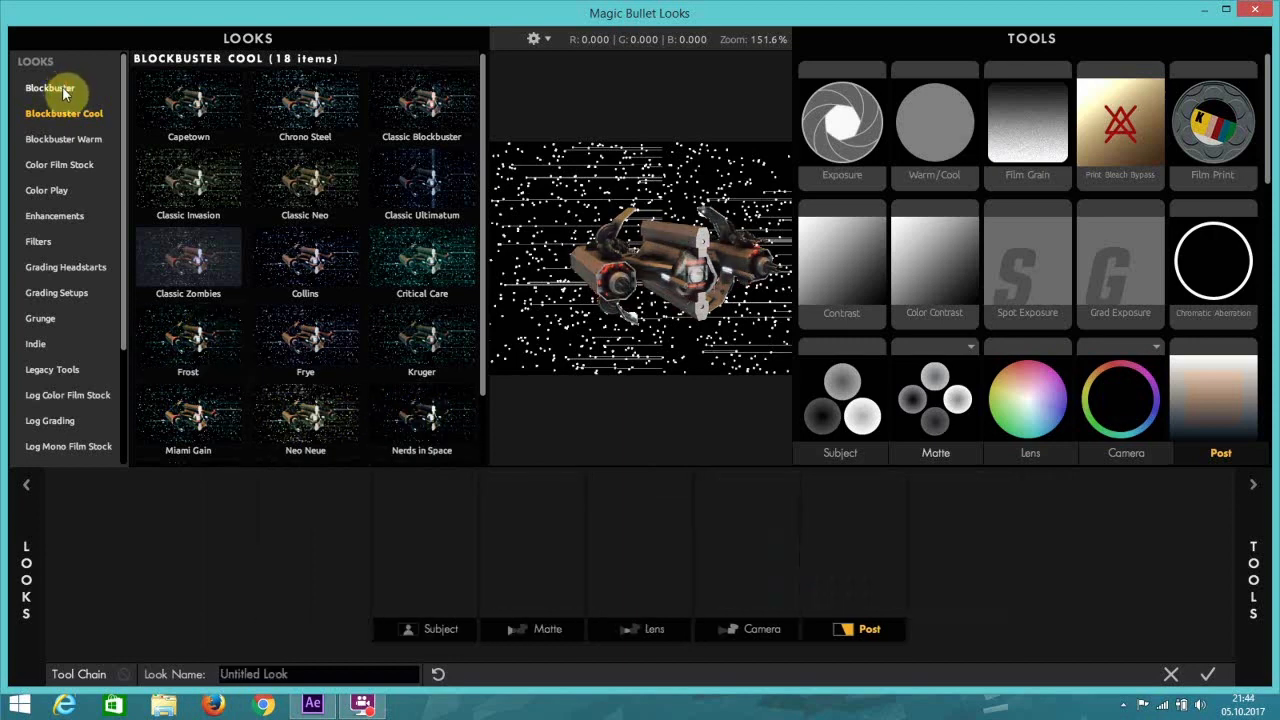
pyautogui.click(60, 87)
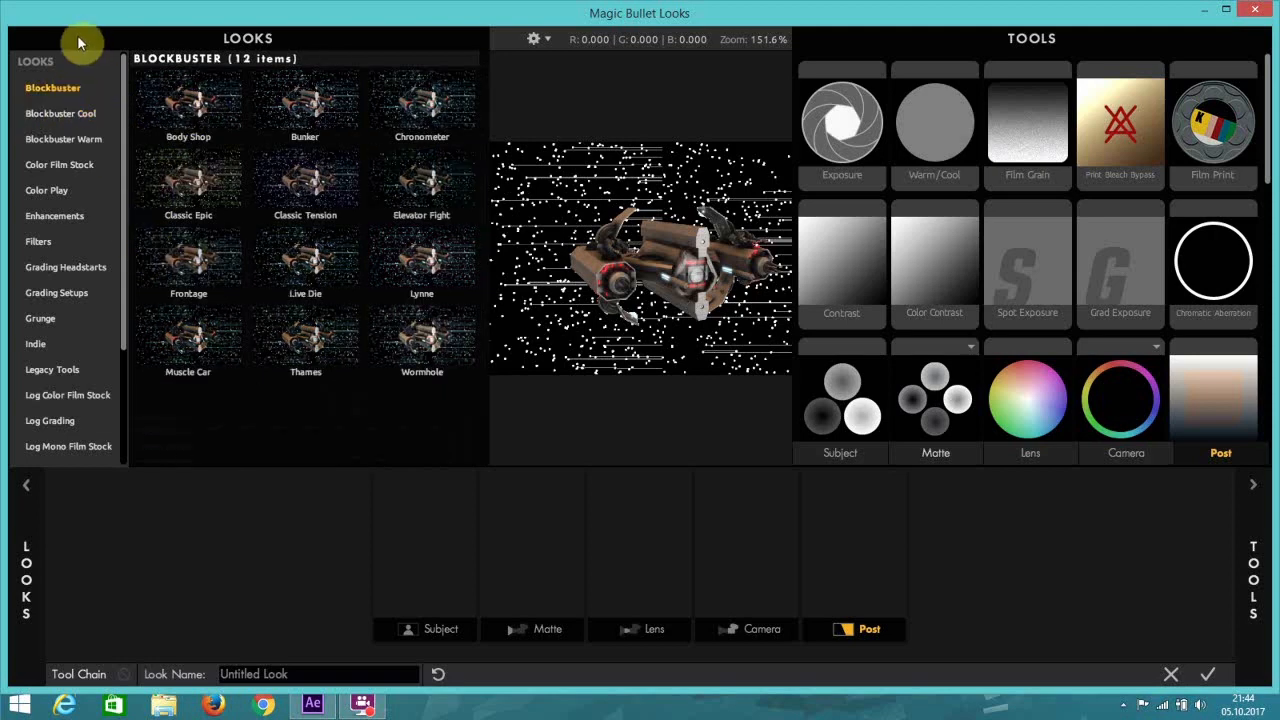
pyautogui.click(412, 100)
pyautogui.click(421, 185)
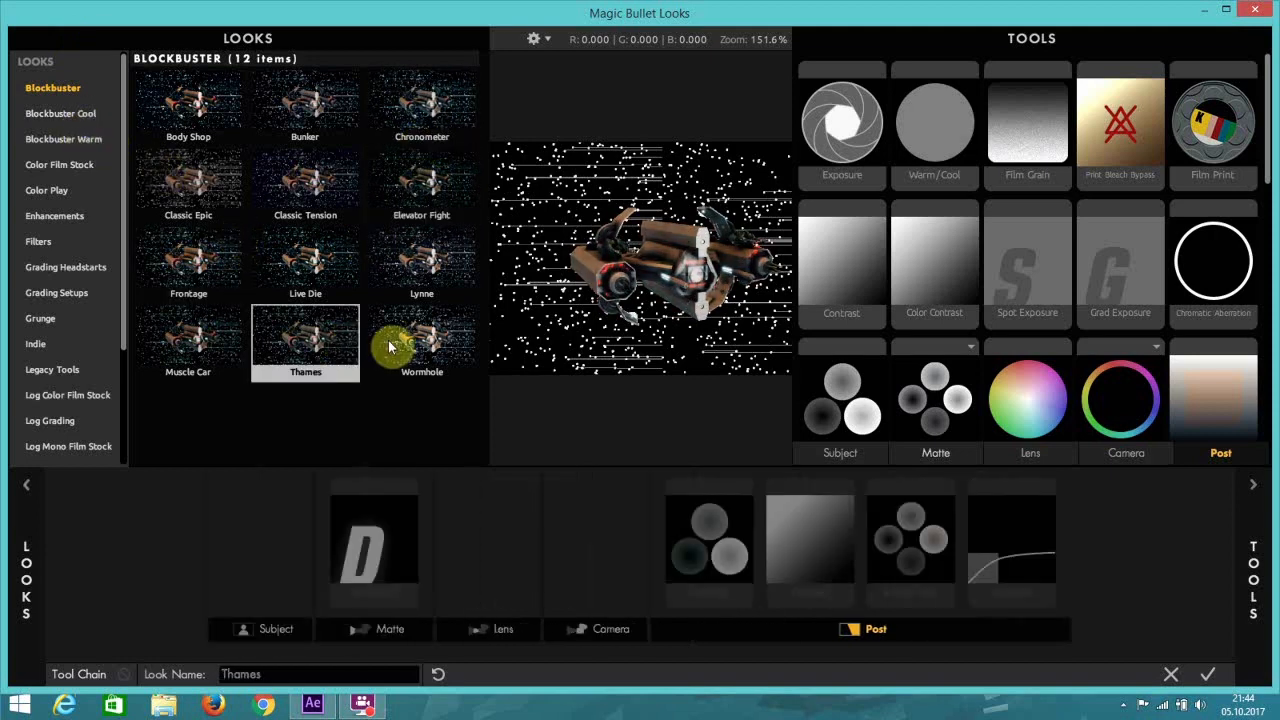
pyautogui.click(206, 108)
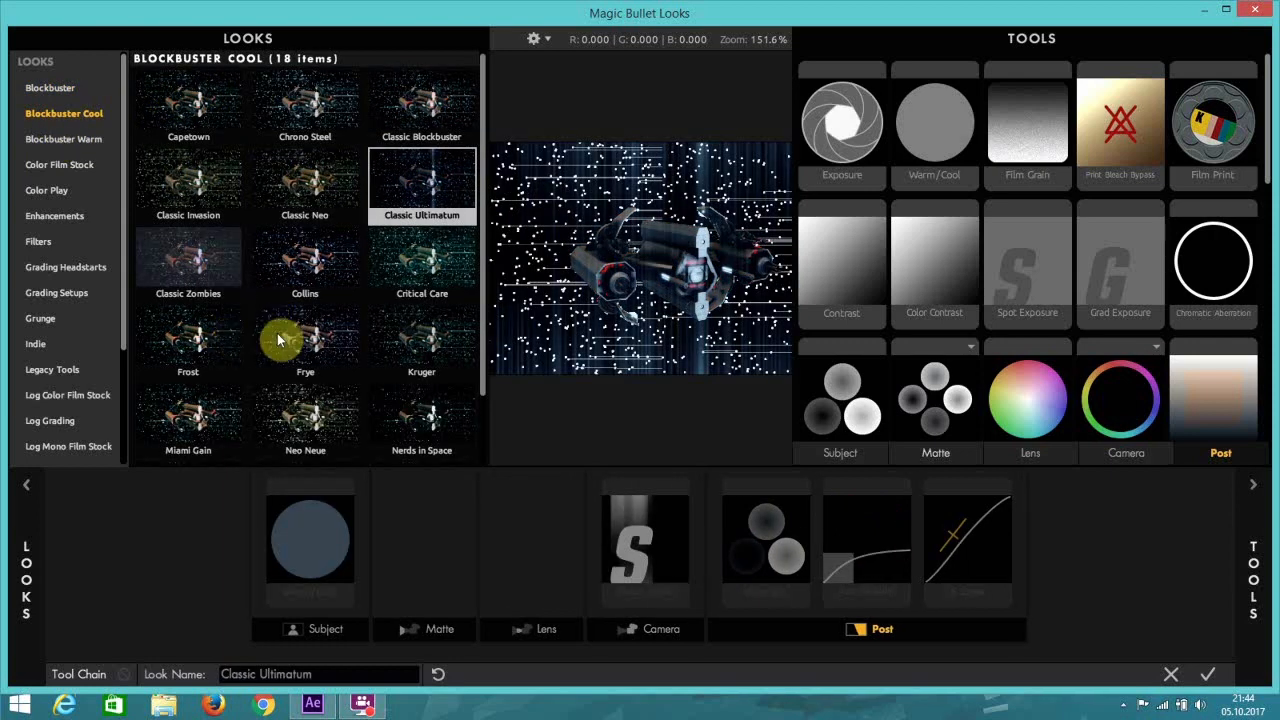
# Compare more Blockbuster Cool presets on the ship, including Frye, Neo Neue, Kruger, Capetown, Chrono Steel, Miami Gain and Frost.
pyautogui.click(300, 338)
pyautogui.click(322, 436)
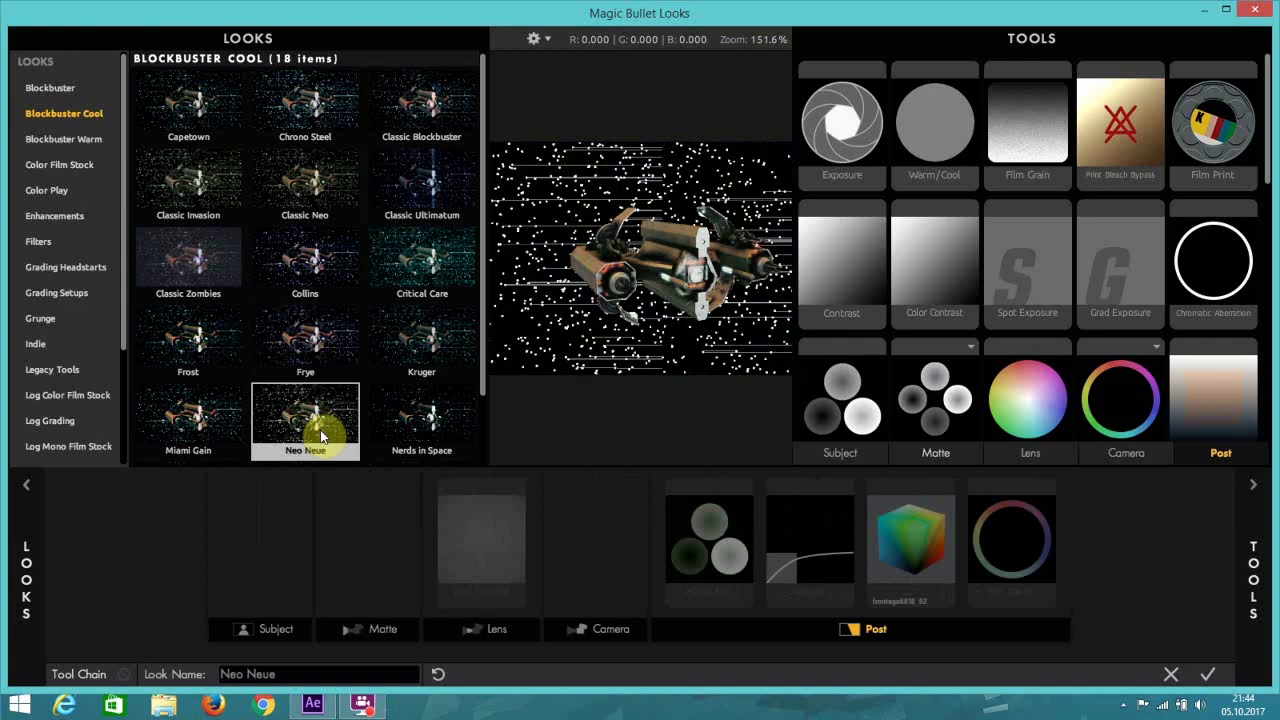
pyautogui.click(455, 425)
pyautogui.click(400, 362)
pyautogui.click(216, 130)
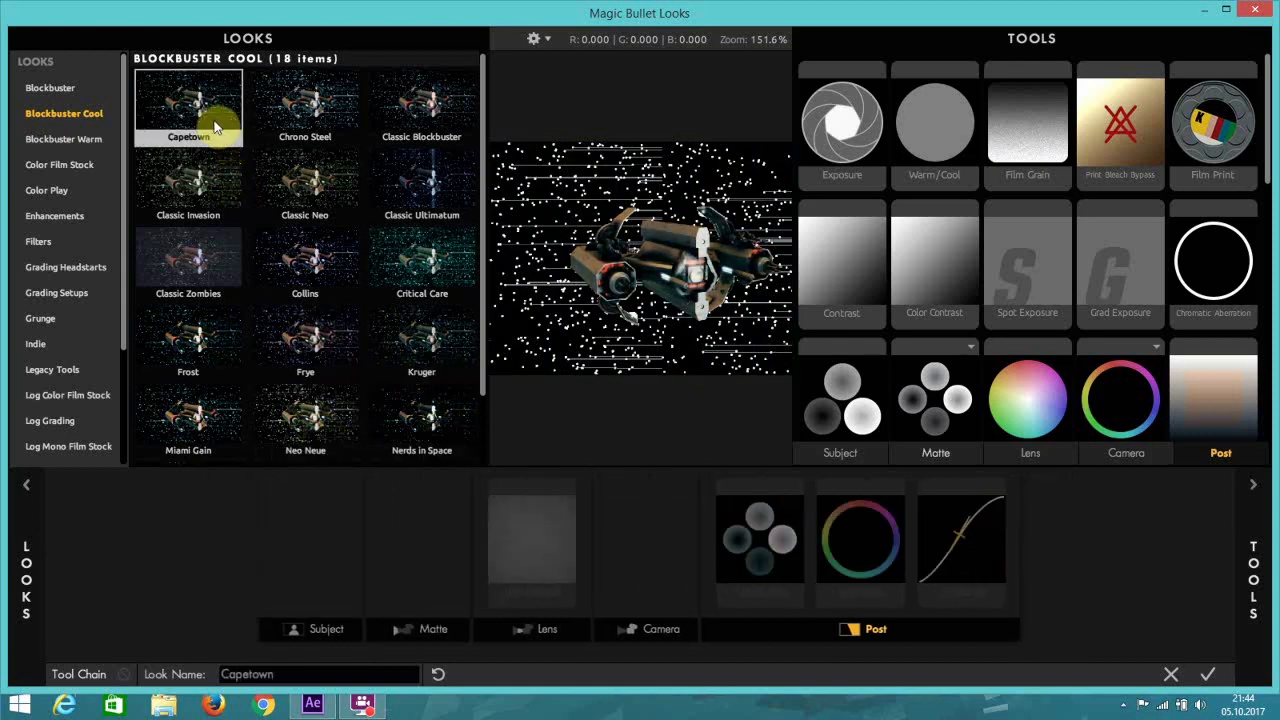
pyautogui.click(288, 133)
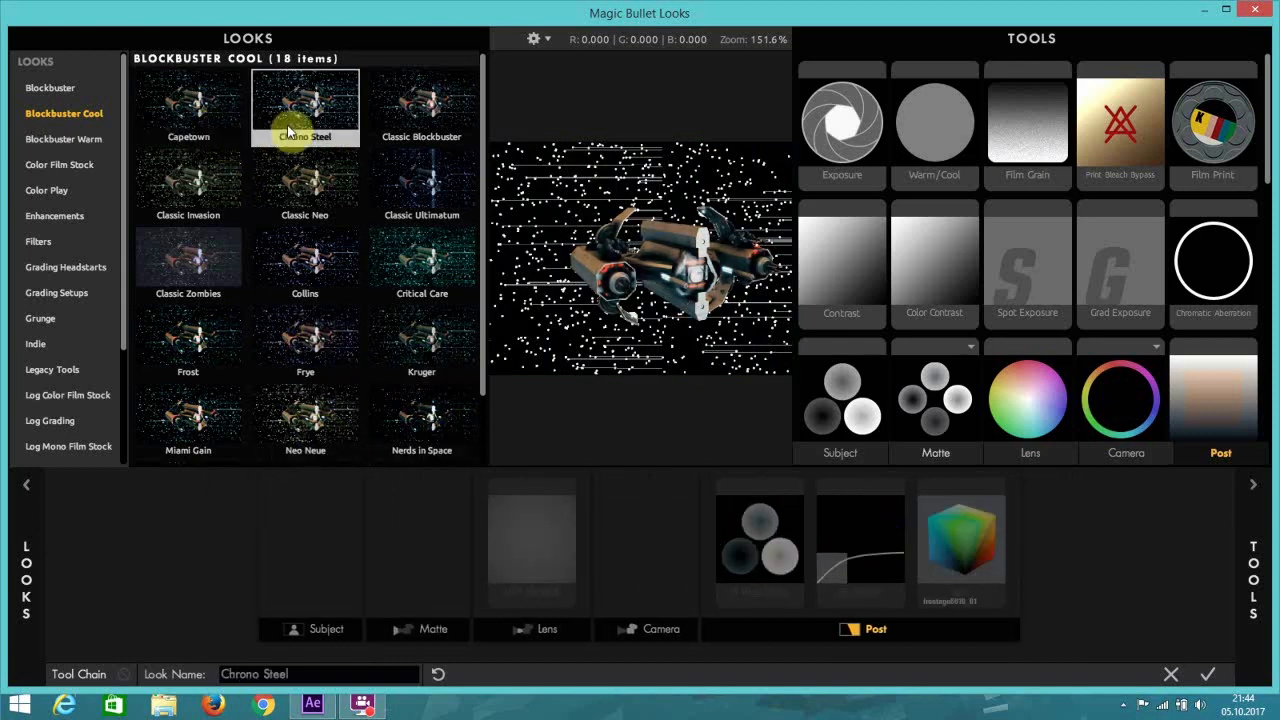
pyautogui.click(229, 128)
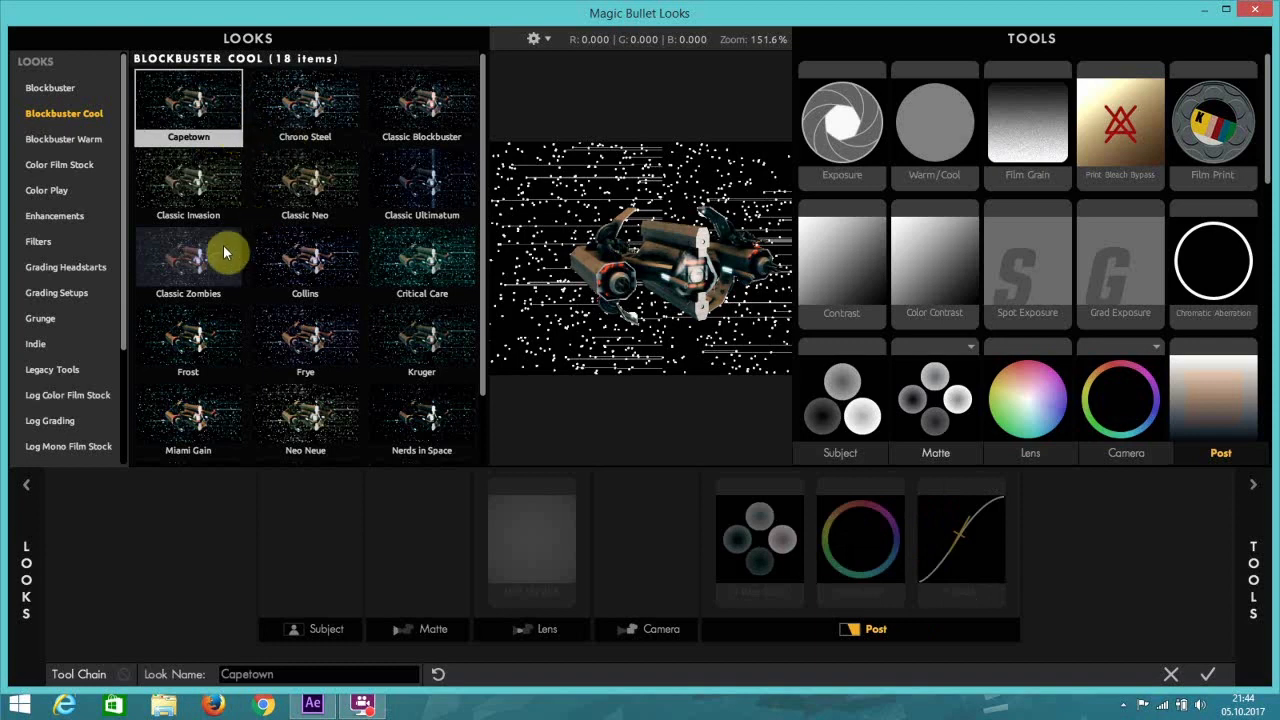
pyautogui.click(223, 253)
pyautogui.click(215, 415)
pyautogui.click(223, 347)
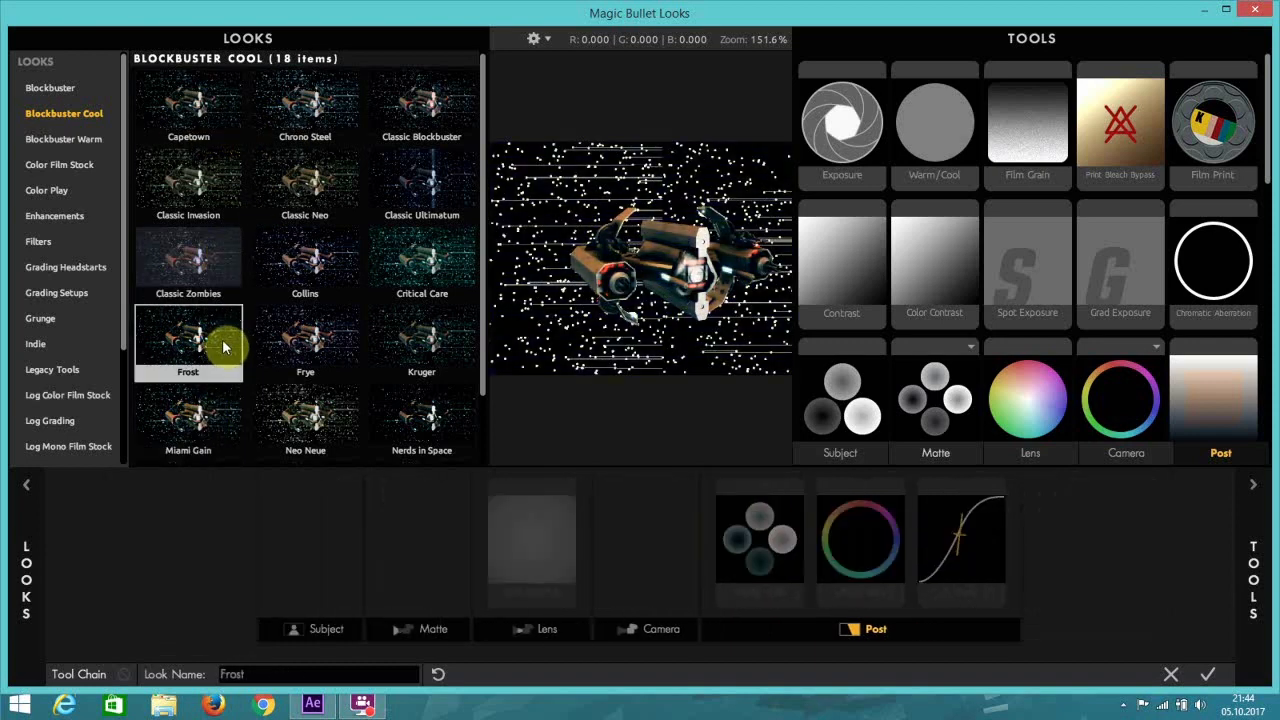
pyautogui.click(458, 435)
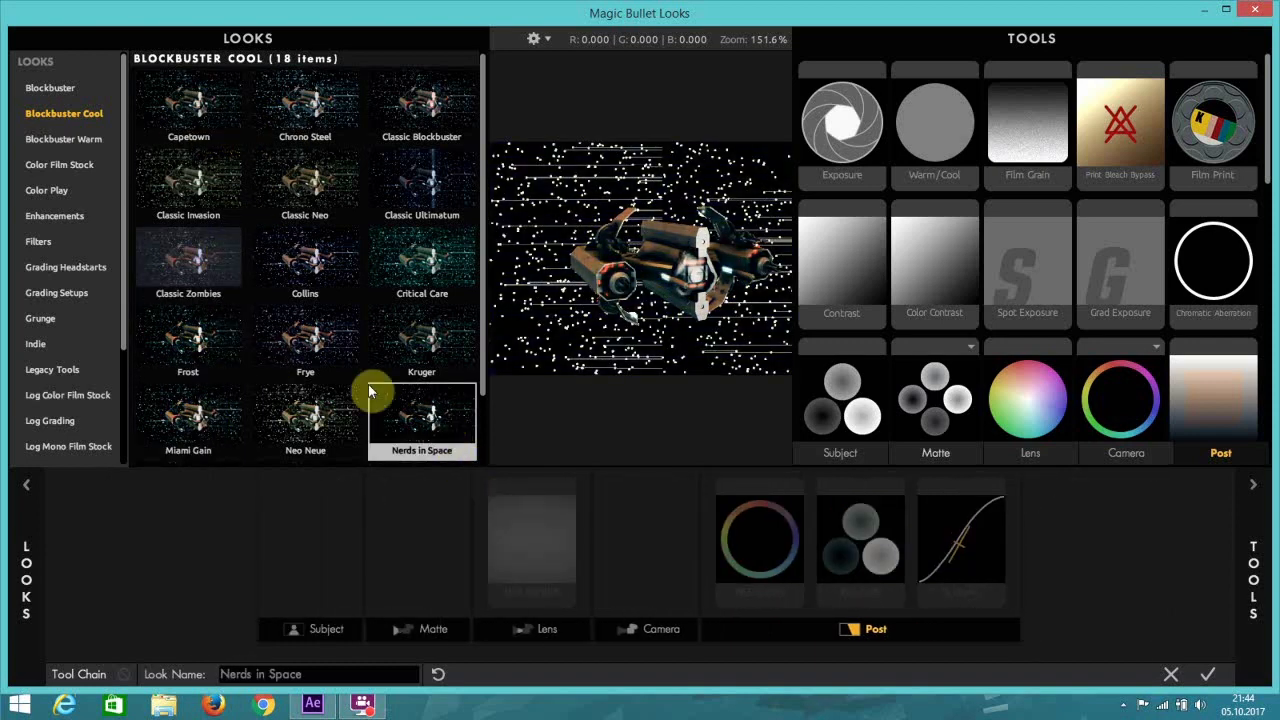
# Compare Classic Zombies with Nerds in Space, choose Classic Zombies and apply it to the adjustment layer.
pyautogui.click(200, 283)
pyautogui.click(440, 433)
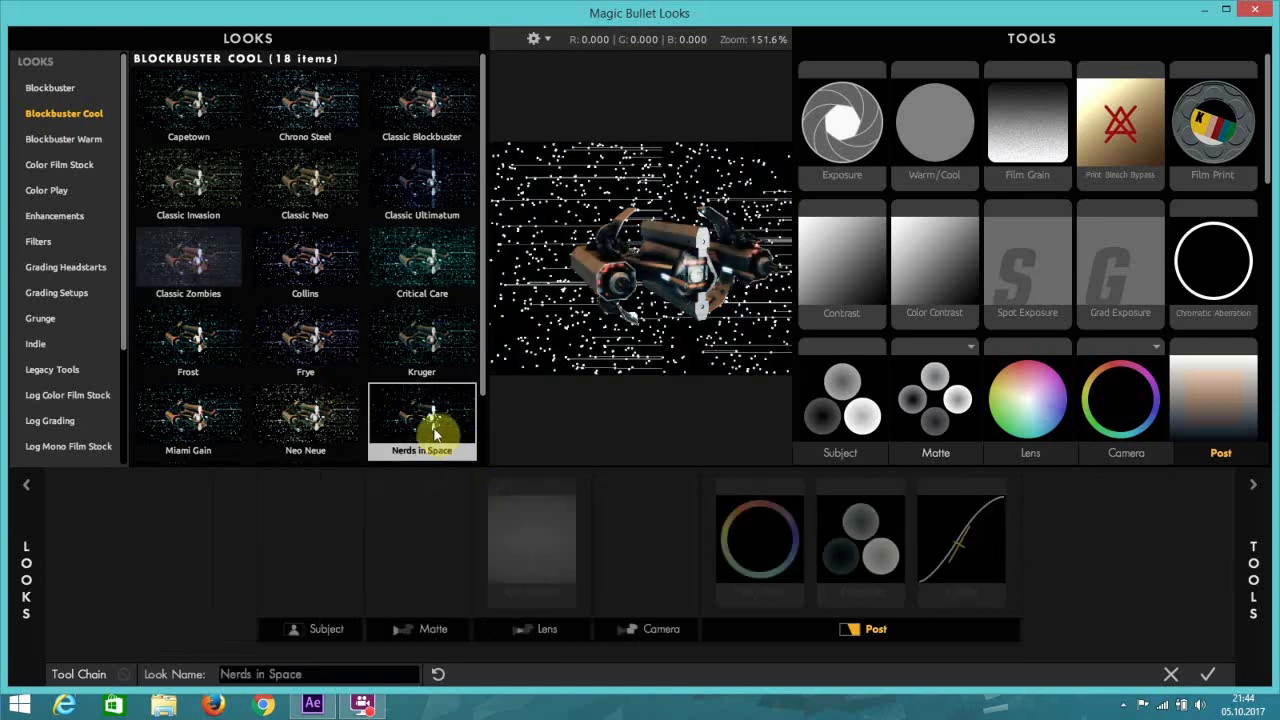
pyautogui.click(220, 248)
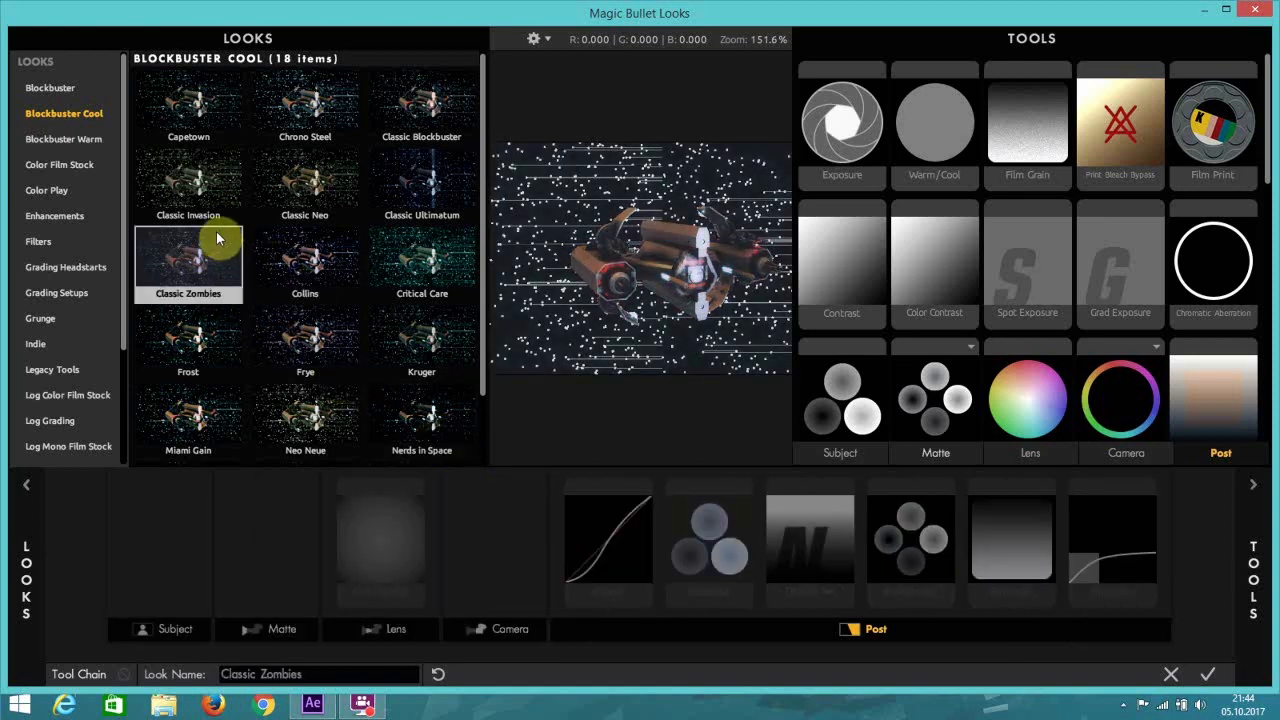
pyautogui.click(1220, 673)
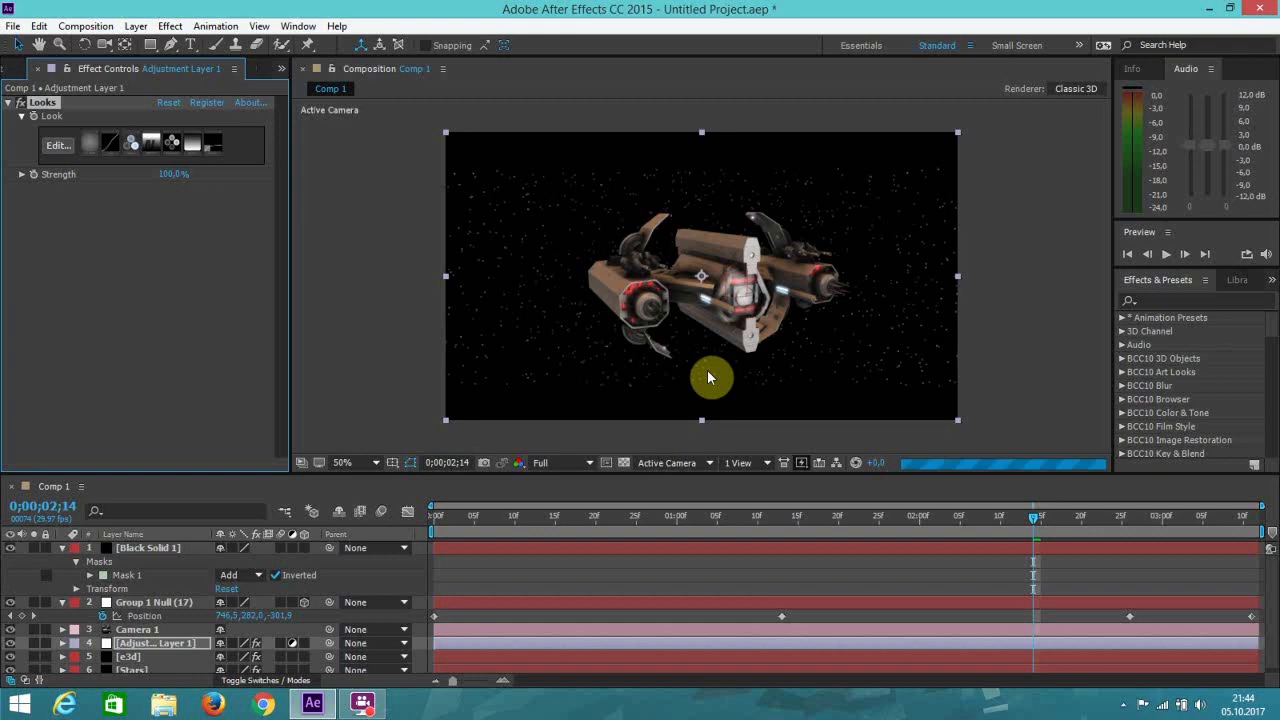
# Reduce the Looks effect's Strength on the adjustment layer to 38% and check the ship up close.
pyautogui.scroll(1, 655, 364)
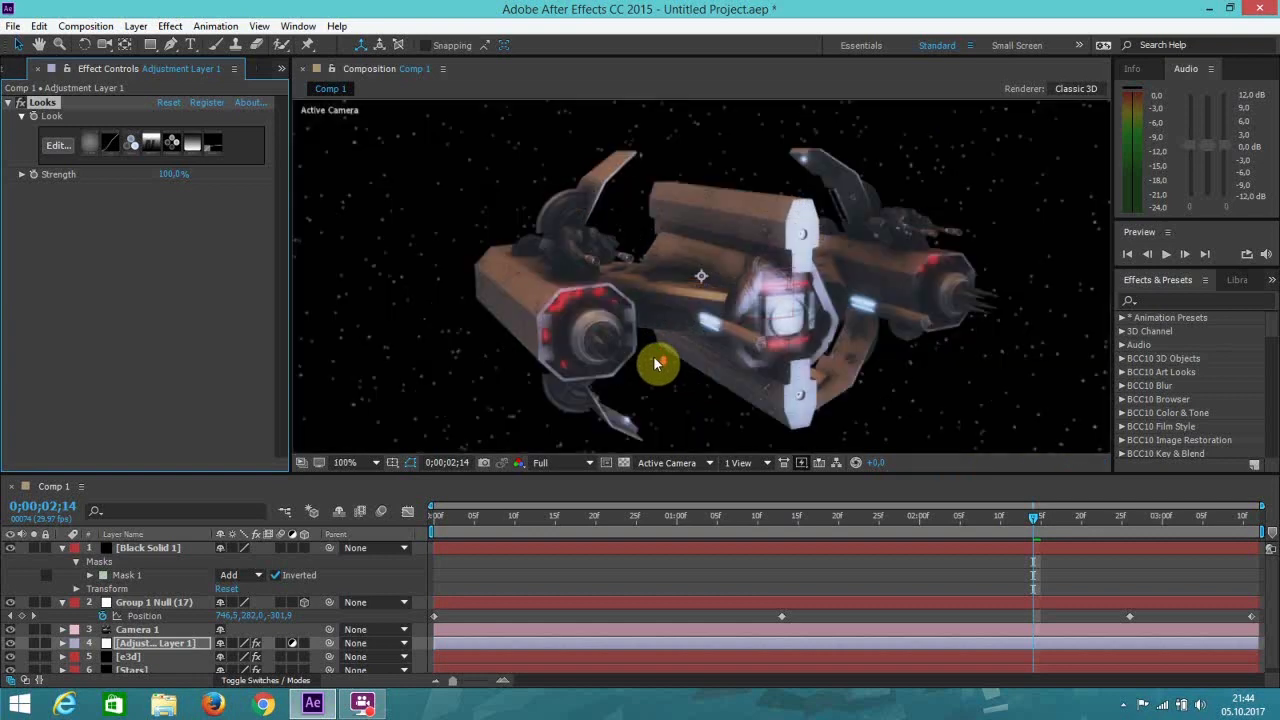
pyautogui.moveTo(170, 175); pyautogui.dragTo(686, 286)
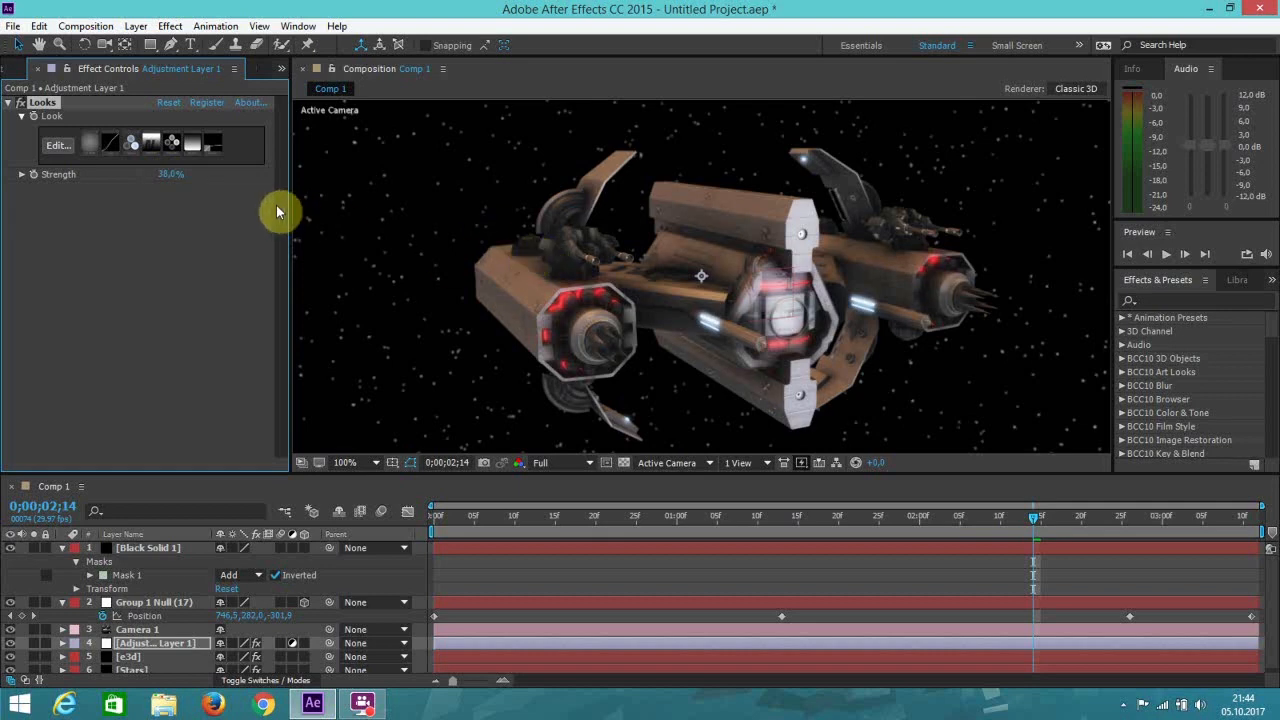
pyautogui.scroll(-1, 490, 235)
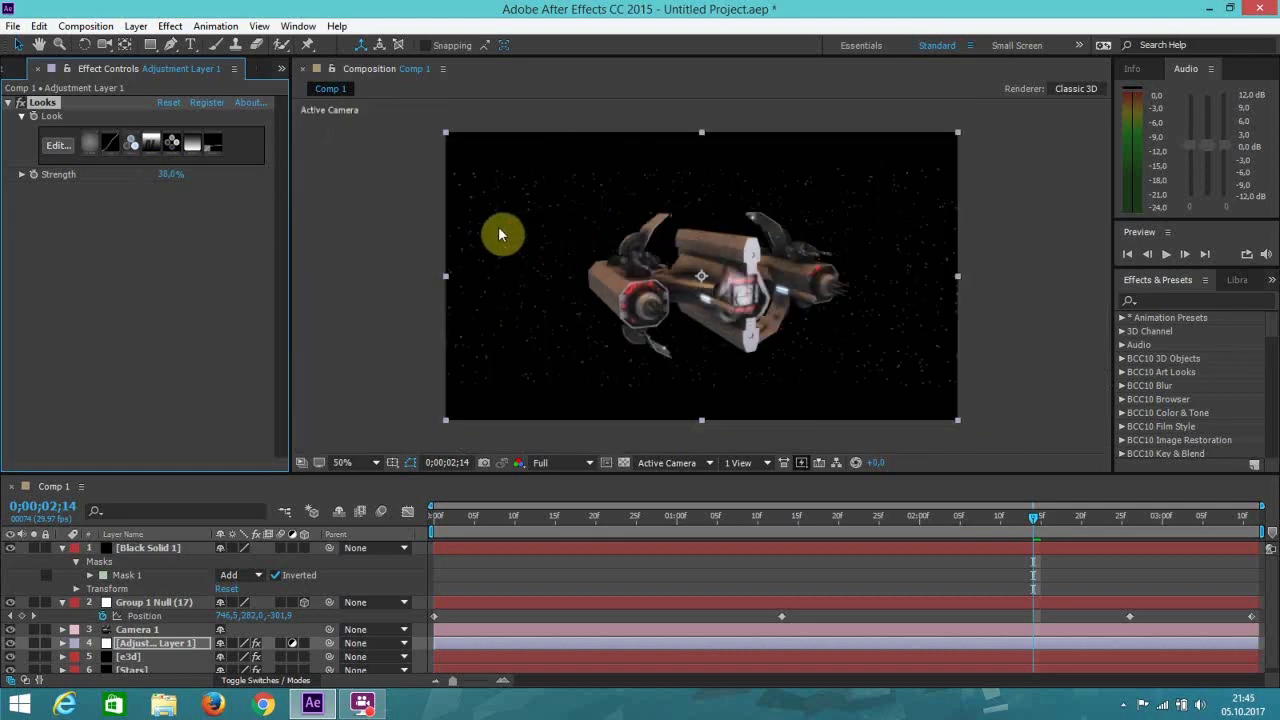
pyautogui.scroll(1, 640, 325)
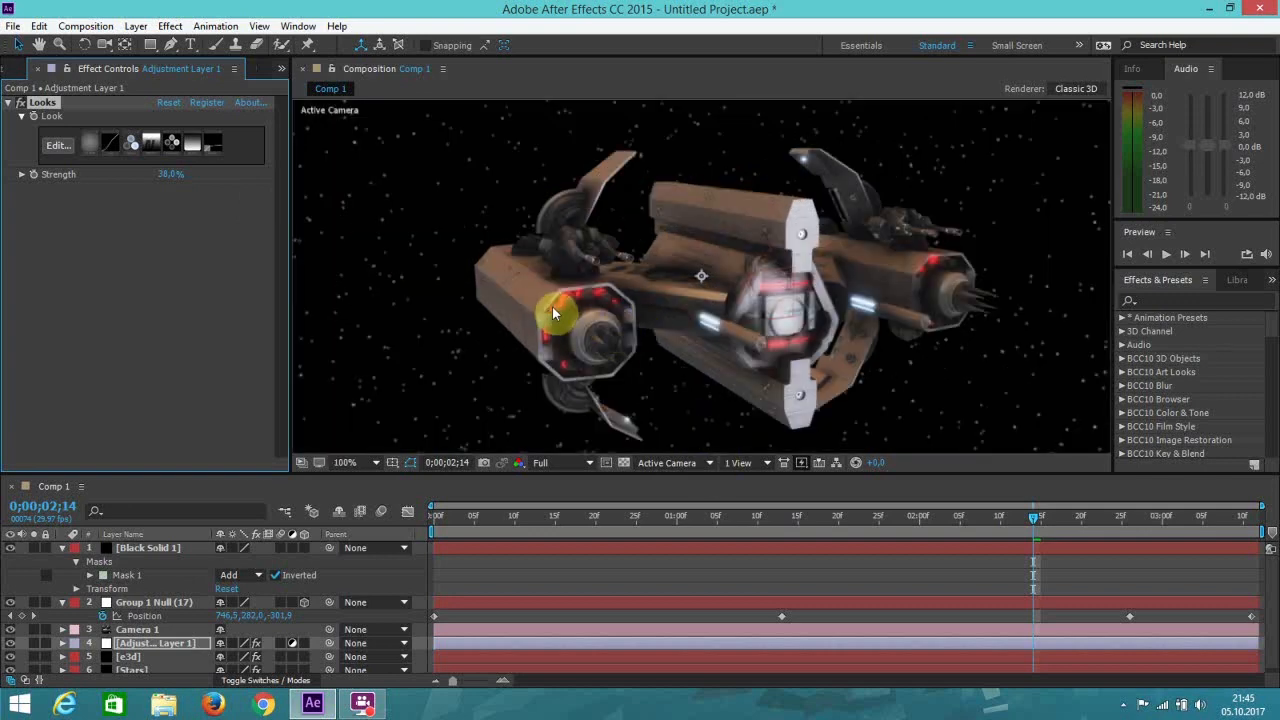
pyautogui.scroll(-1, 192, 640)
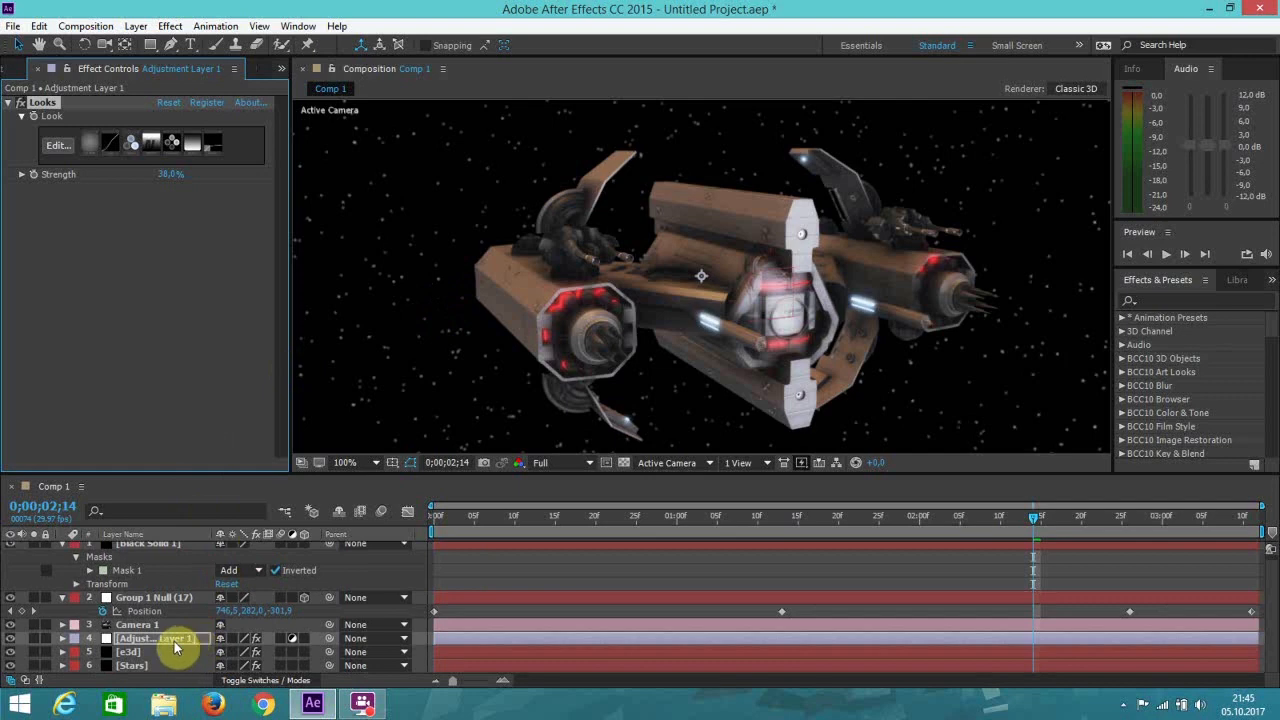
# Raise the Glow Intensity in the e3d layer's Element effect to 1.6.
pyautogui.click(162, 656)
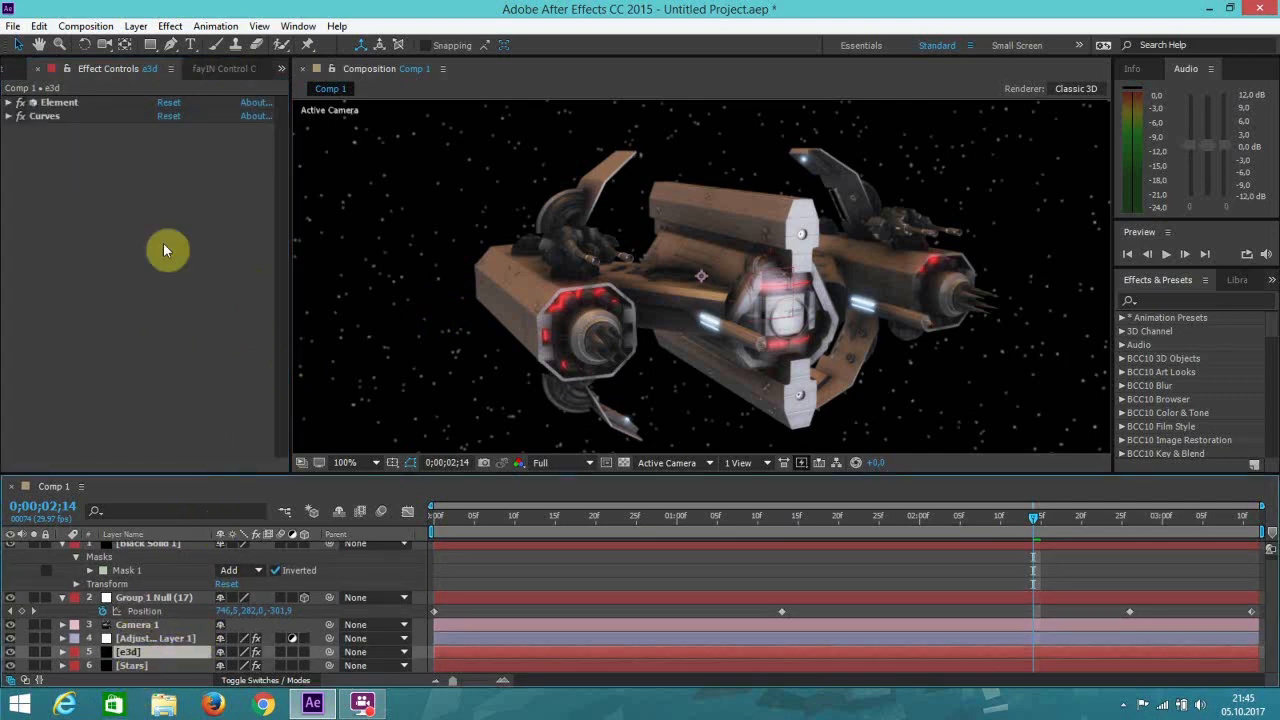
pyautogui.click(9, 103)
pyautogui.scroll(-15, 230, 349)
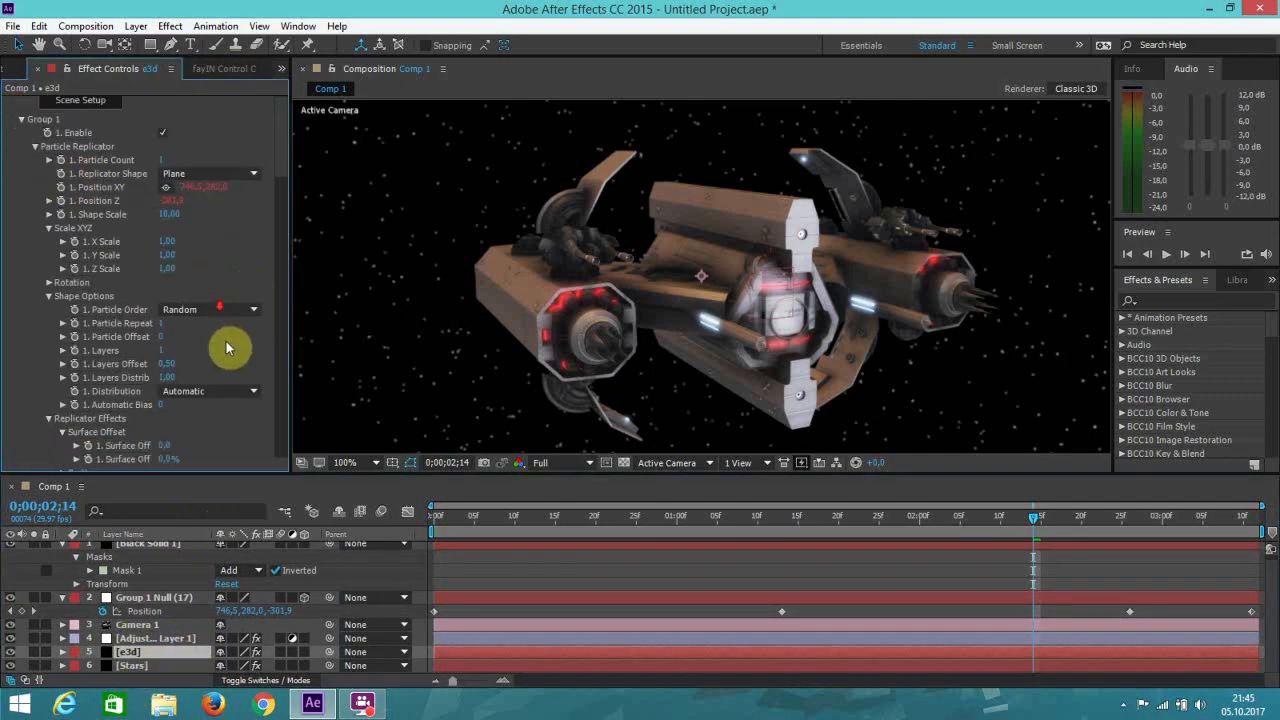
pyautogui.scroll(-10, 235, 354)
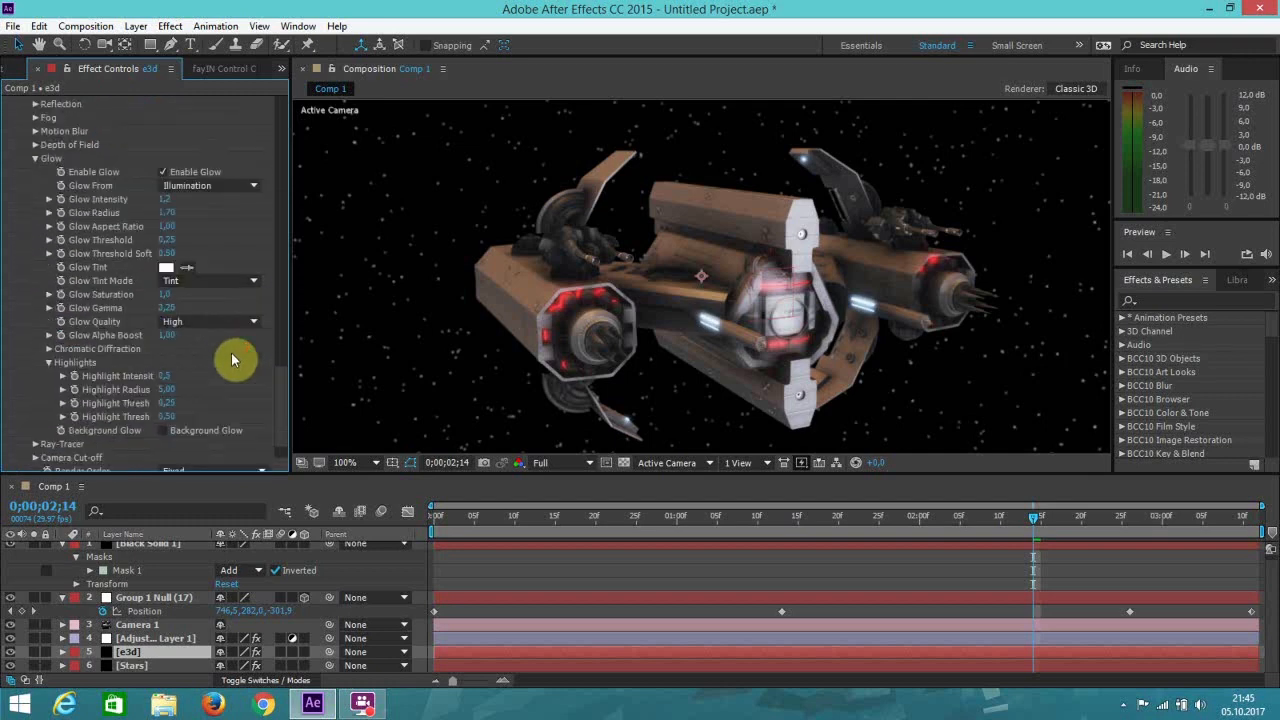
pyautogui.click(176, 201)
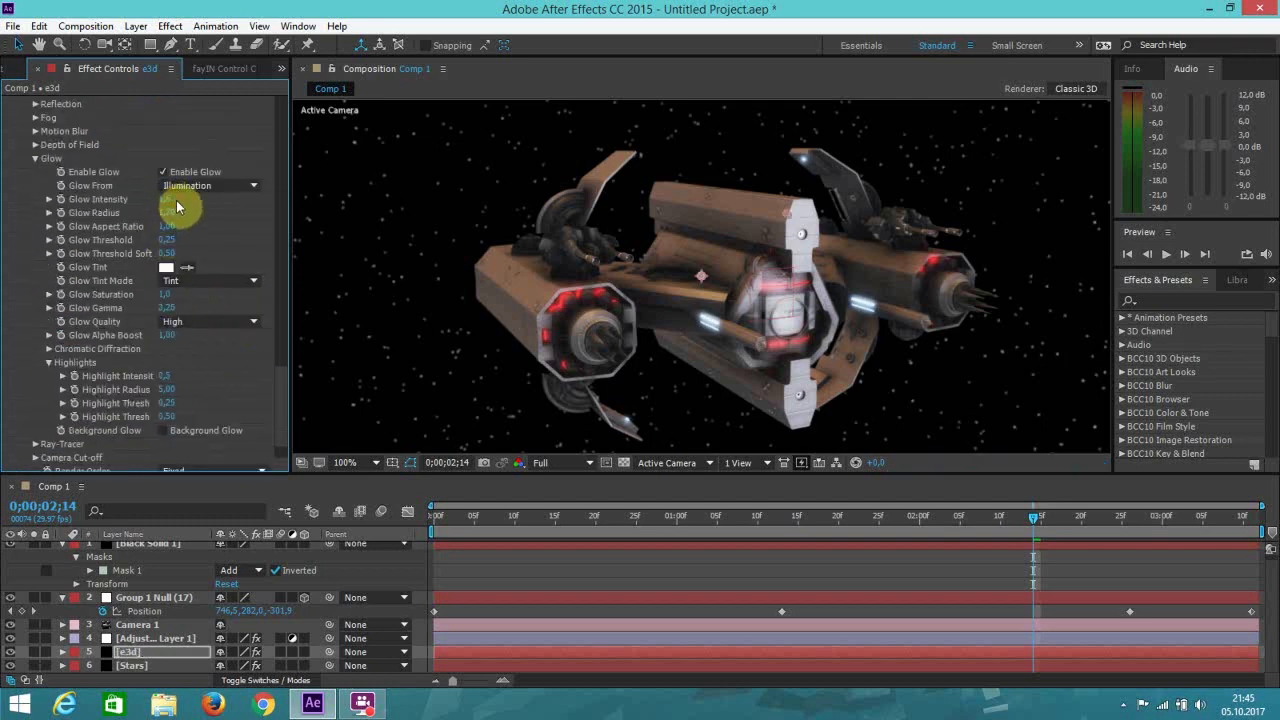
pyautogui.scroll(-2, 612, 255)
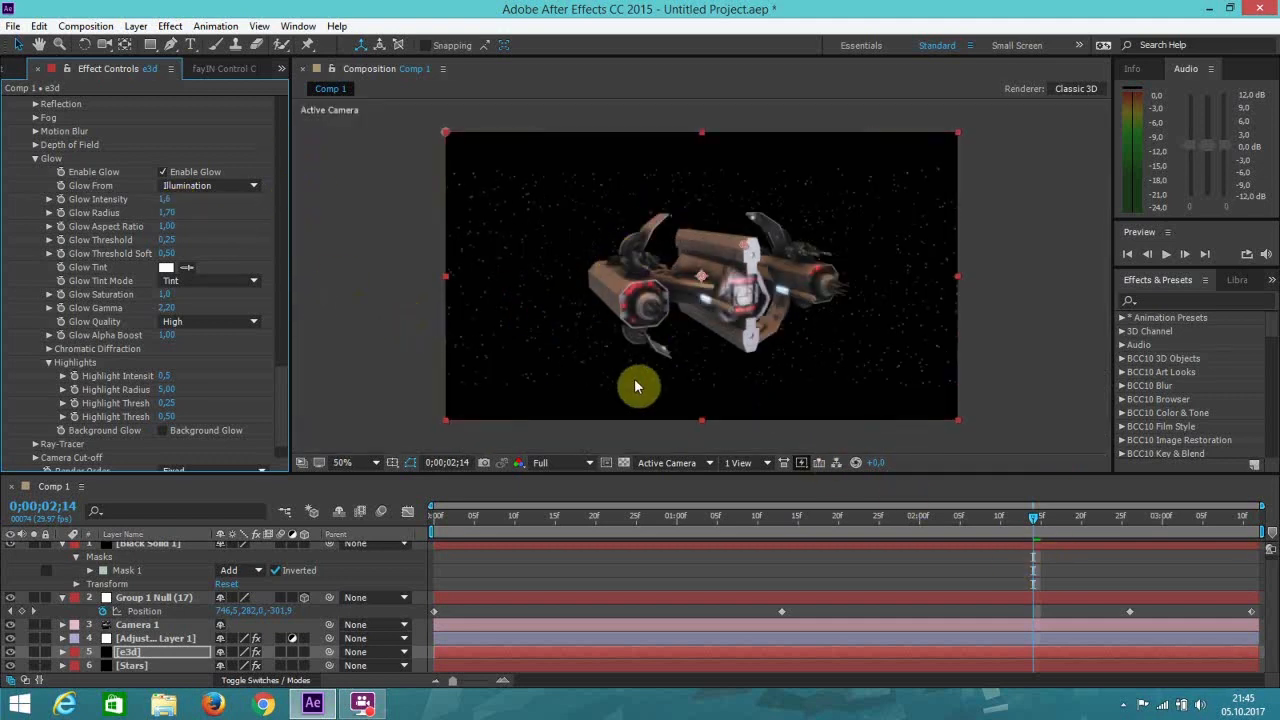
# Lower the composition preview resolution to Half and return to the first frame.
pyautogui.click(556, 464)
pyautogui.click(577, 522)
pyautogui.click(1131, 255)
pyautogui.click(1130, 255)
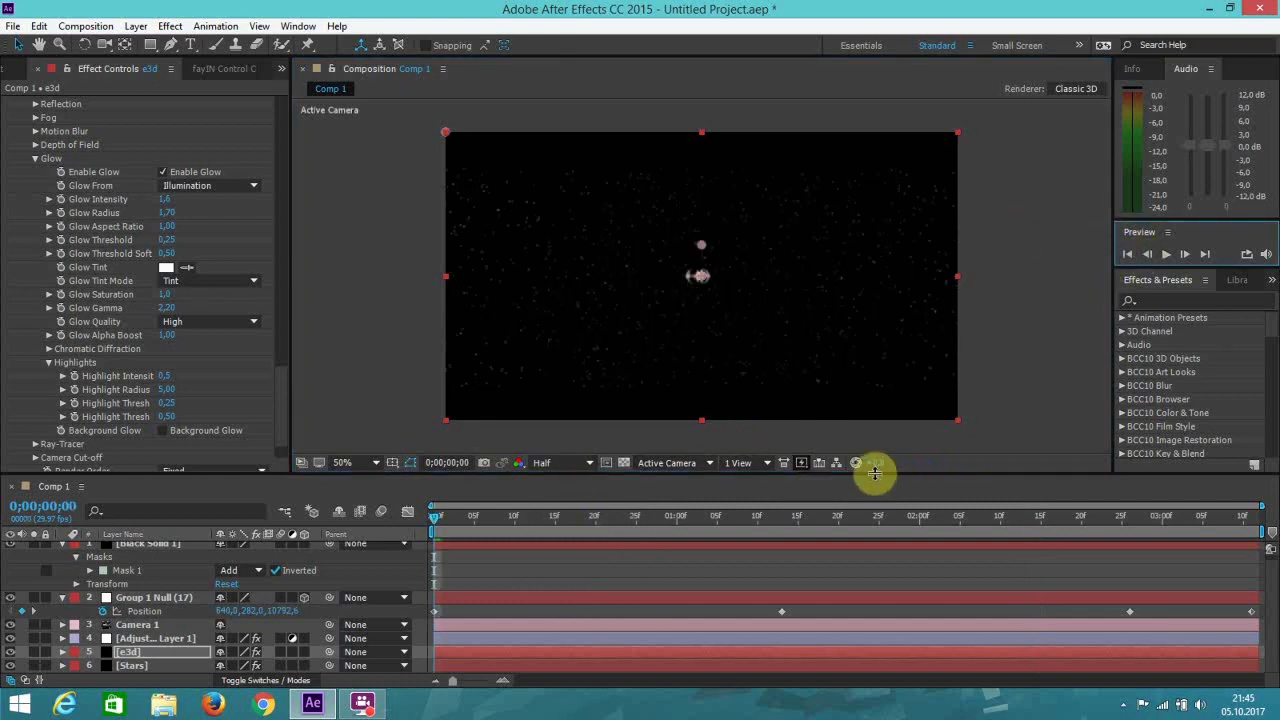
# Preview the fly-by from the first frame in an enlarged composition view fitted up to 100%, and return to the start.
pyautogui.moveTo(877, 471); pyautogui.dragTo(398, 607)
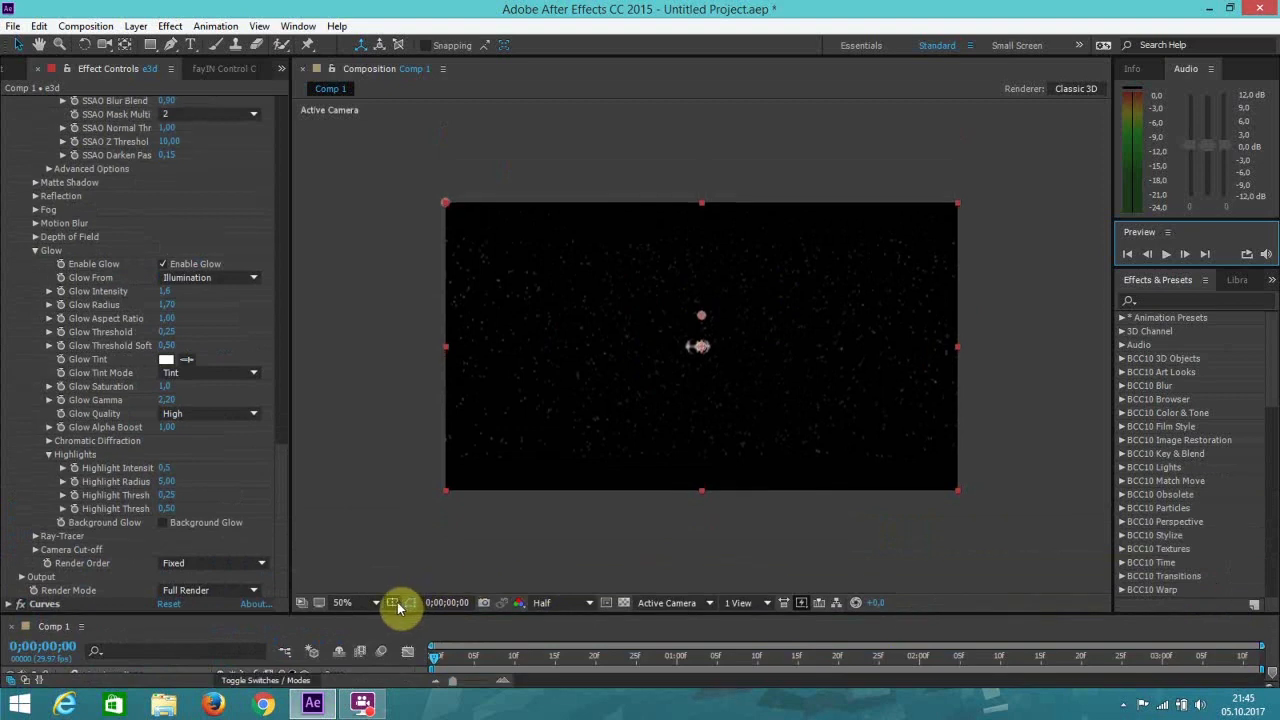
pyautogui.click(358, 602)
pyautogui.click(397, 336)
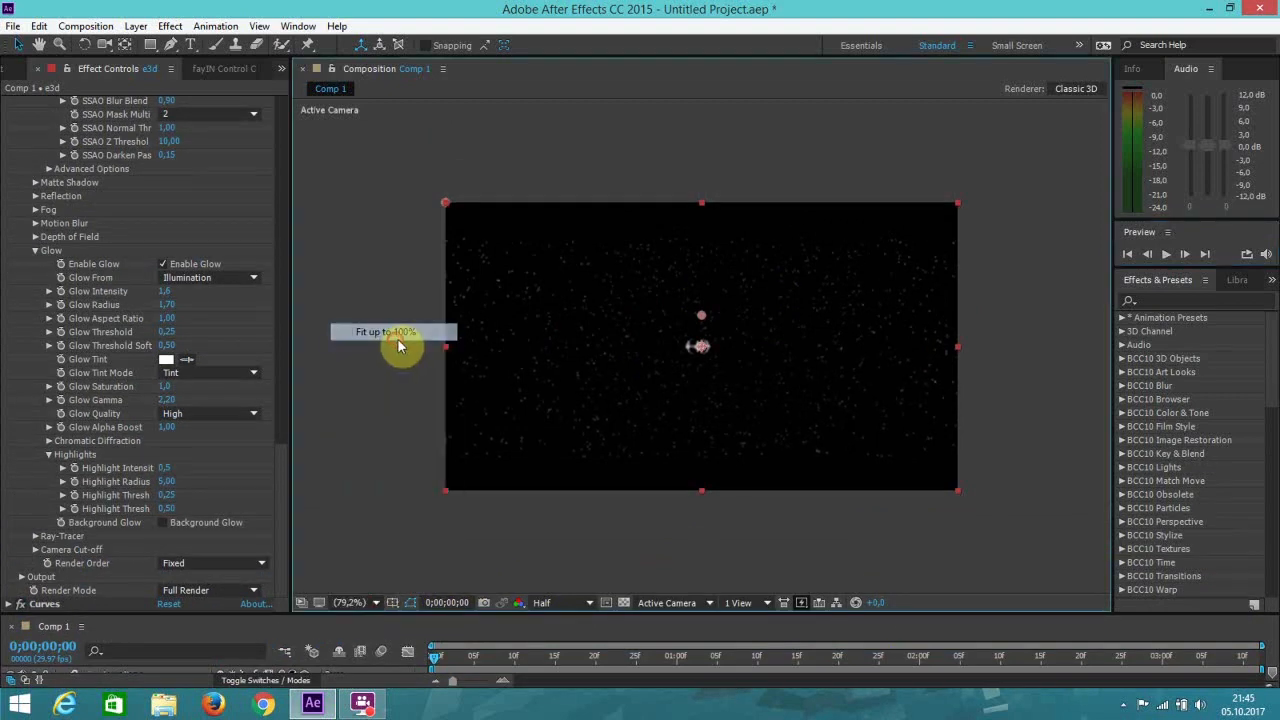
pyautogui.click(1130, 255)
pyautogui.click(1167, 257)
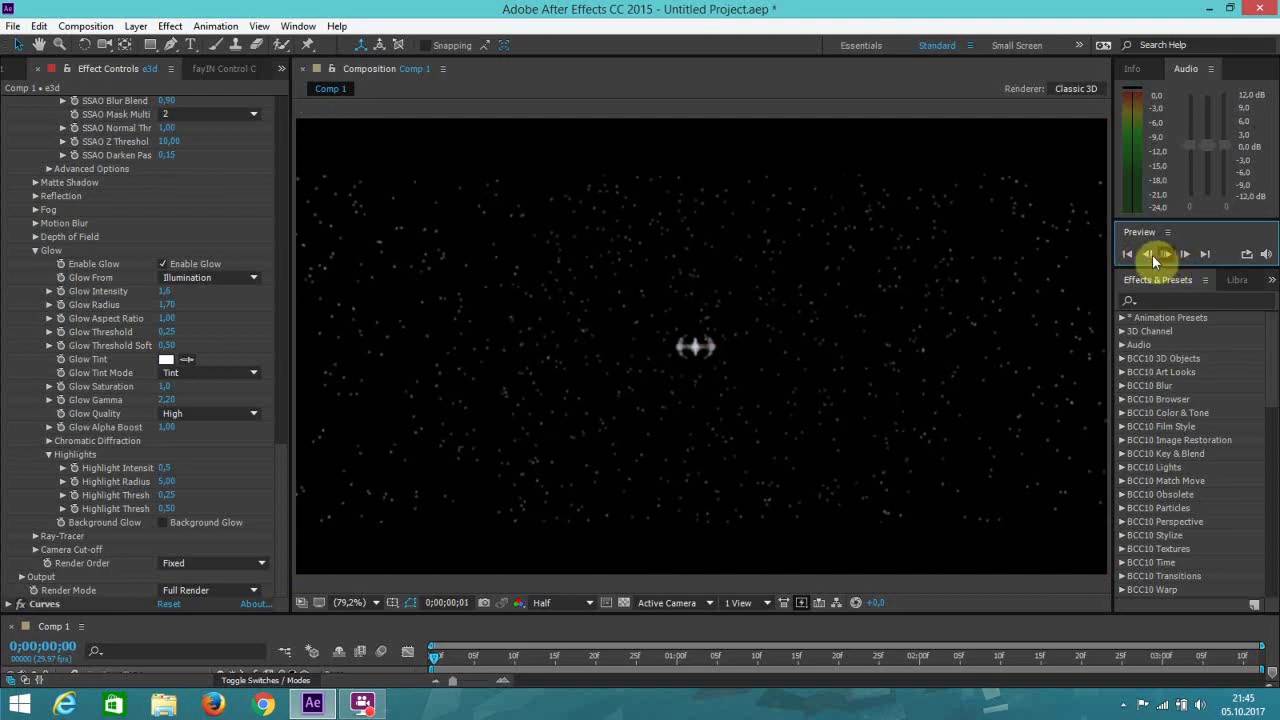
pyautogui.click(1127, 256)
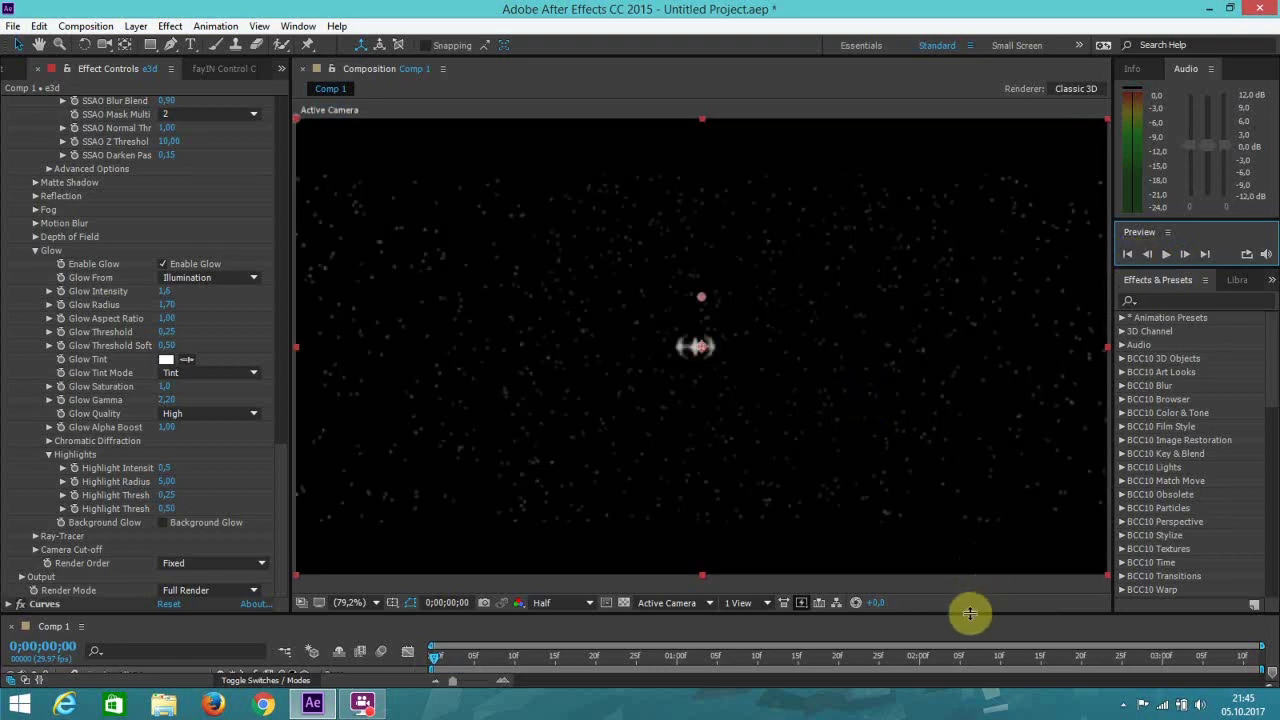
# Make the timeline area tall again and show the composition at 100% magnification.
pyautogui.moveTo(969, 614); pyautogui.dragTo(964, 476)
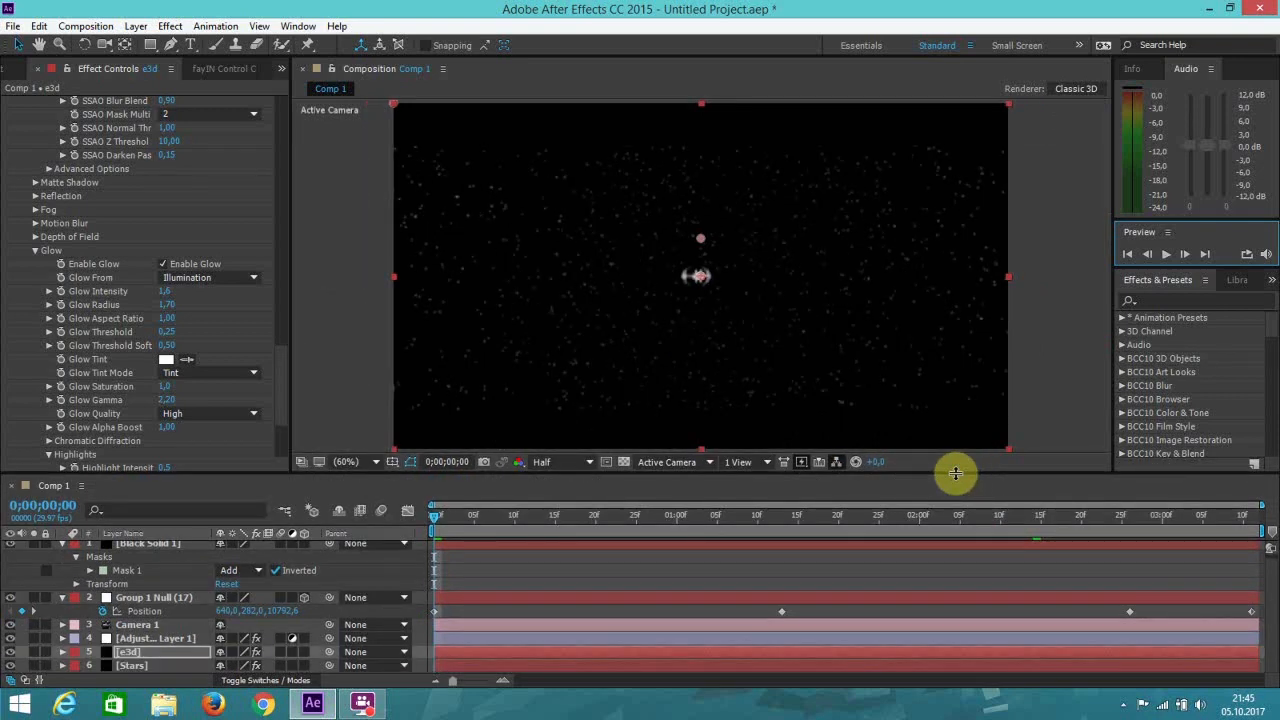
pyautogui.scroll(-1, 786, 386)
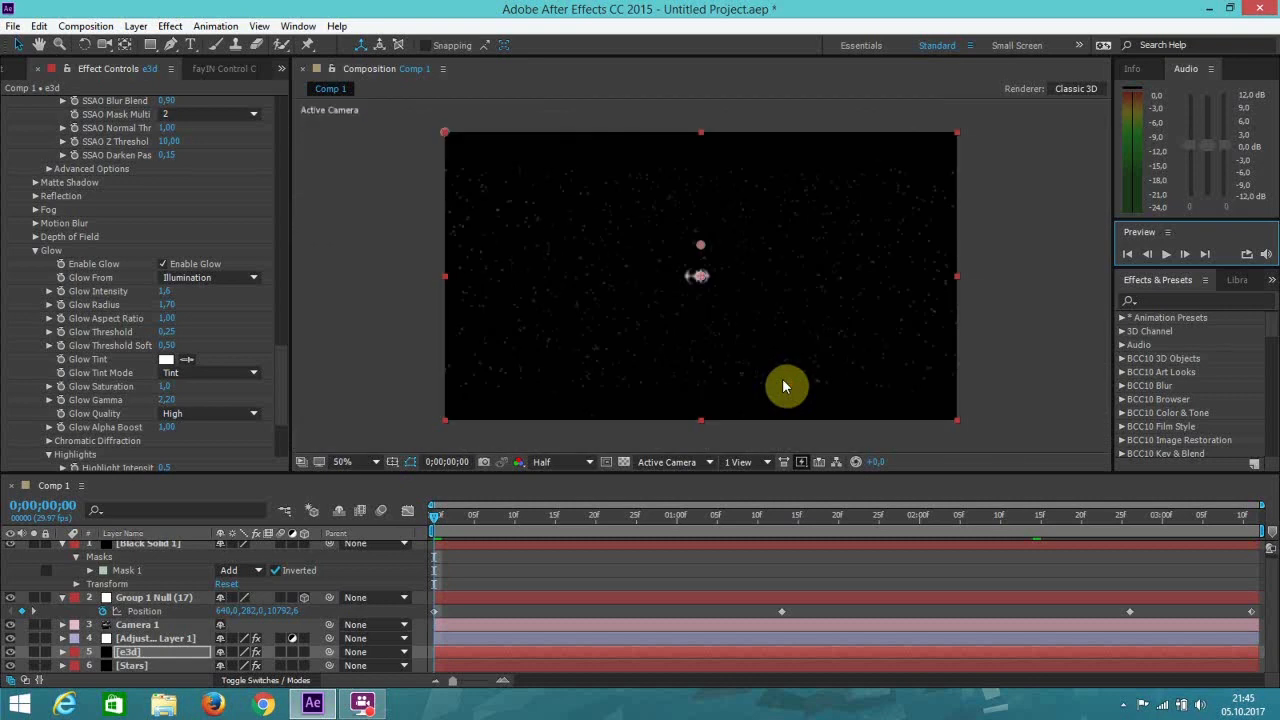
pyautogui.click(668, 366)
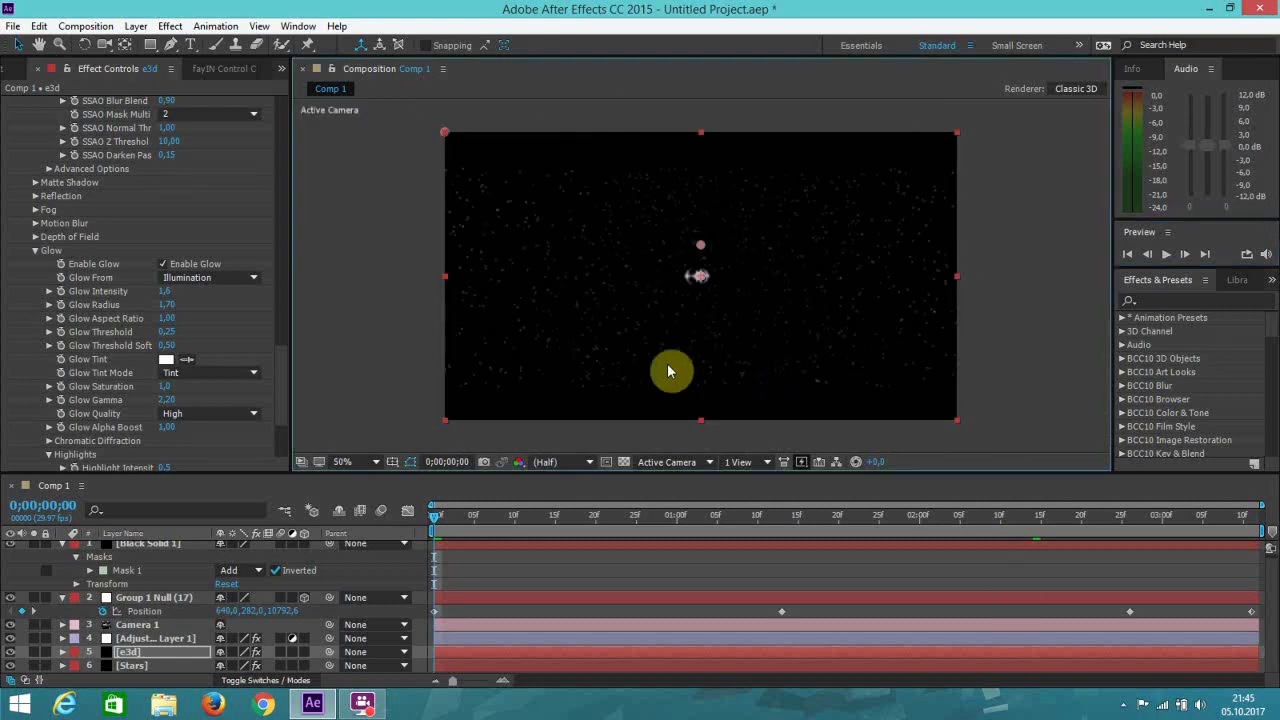
pyautogui.press('/')
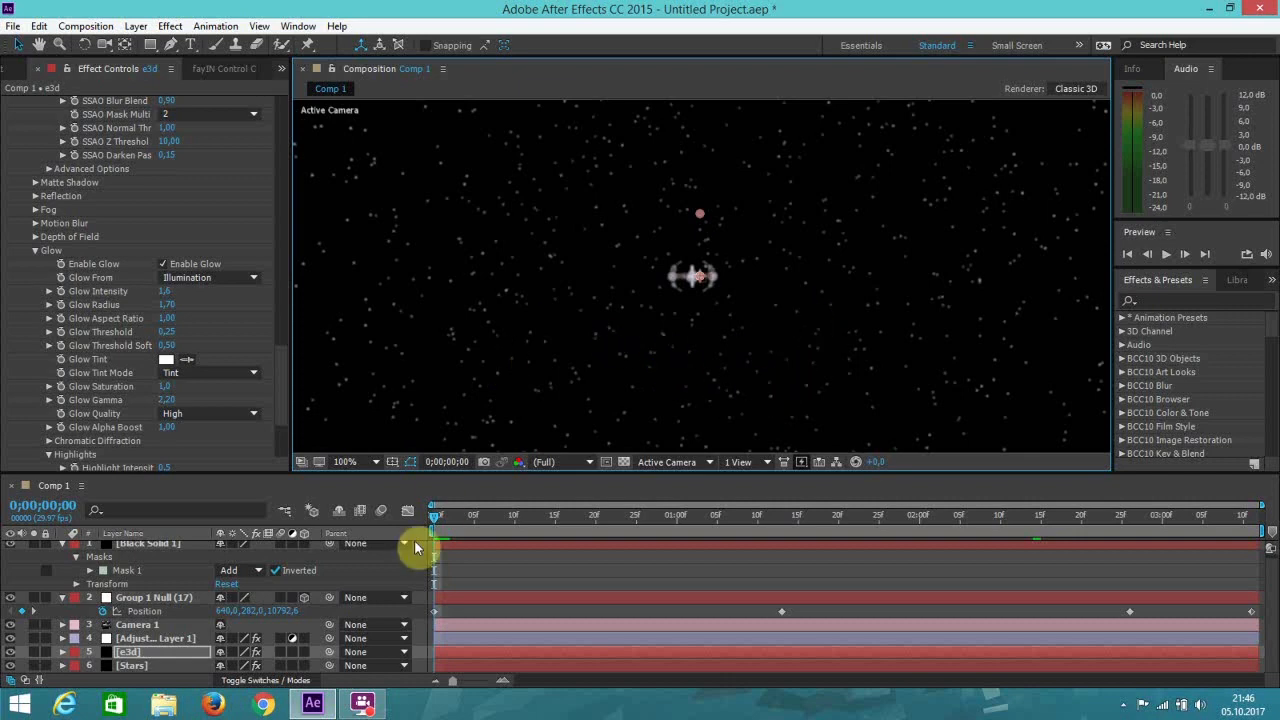
pyautogui.click(362, 703)
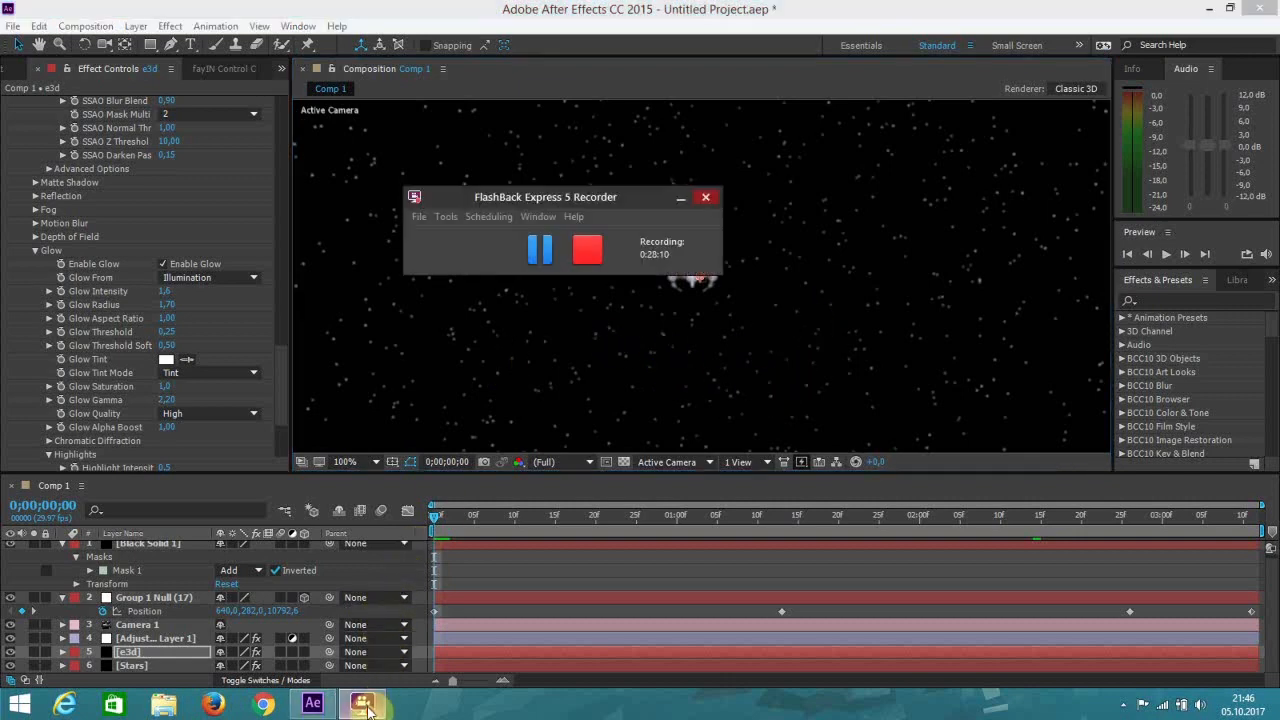
pyautogui.click(587, 251)
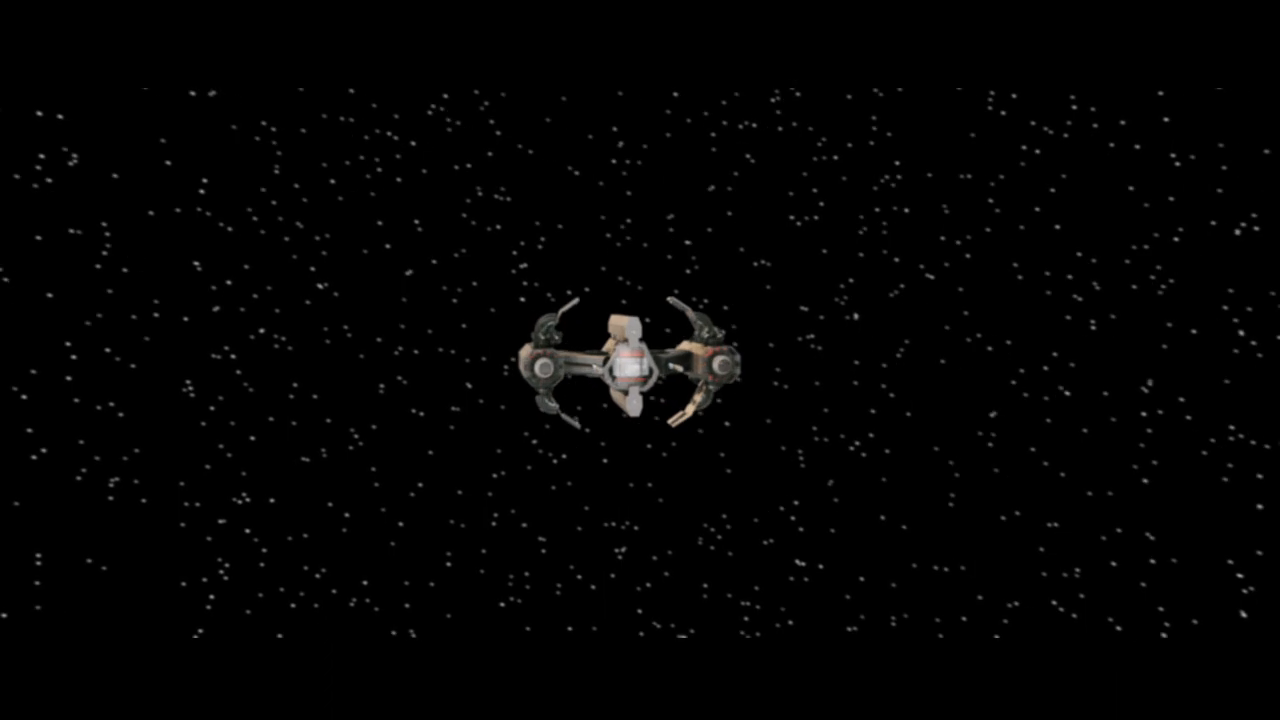